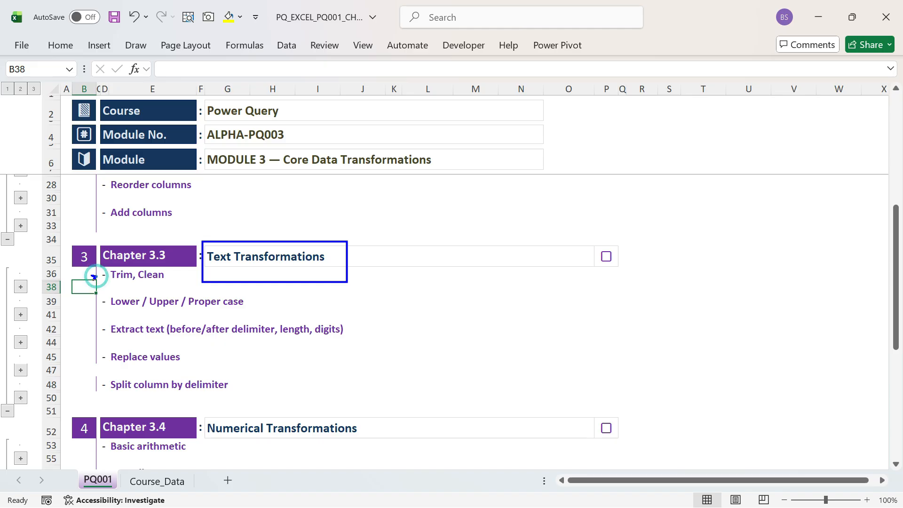
pyautogui.moveTo(104, 305); pyautogui.dragTo(23, 318)
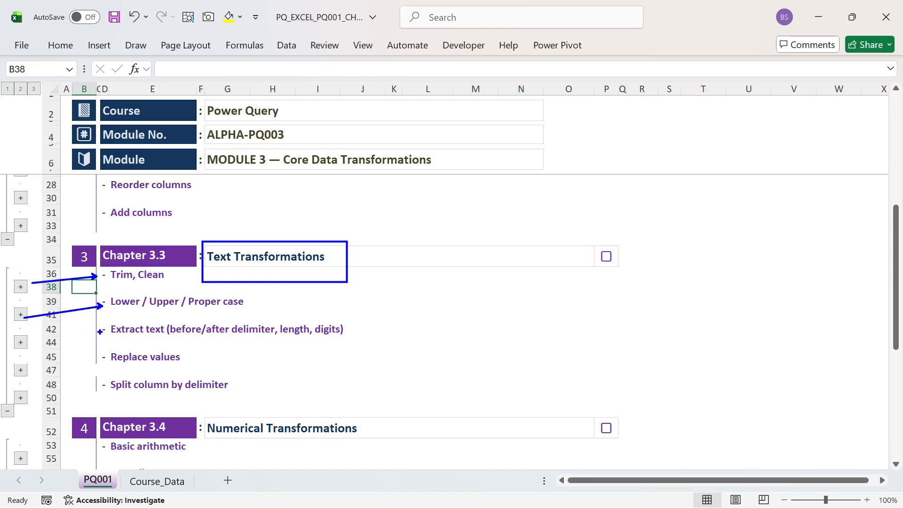
pyautogui.moveTo(101, 332); pyautogui.dragTo(38, 343)
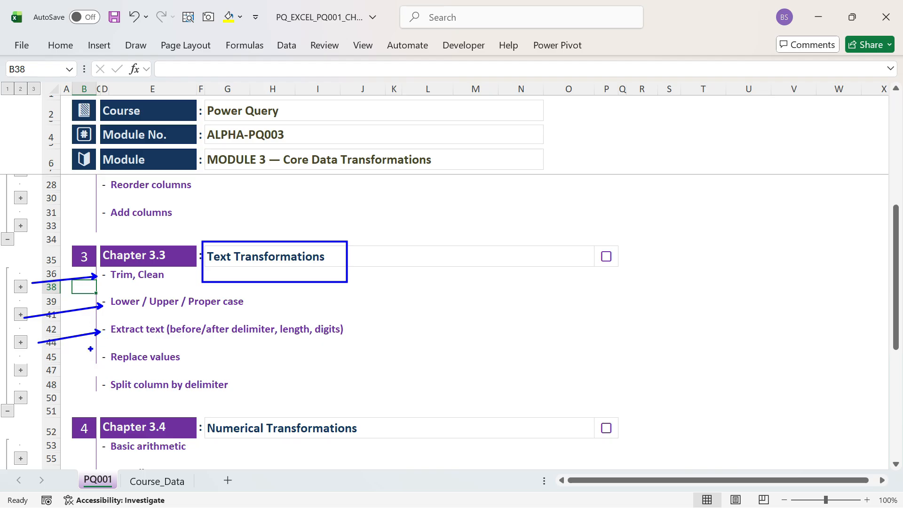
pyautogui.moveTo(96, 359); pyautogui.dragTo(27, 365)
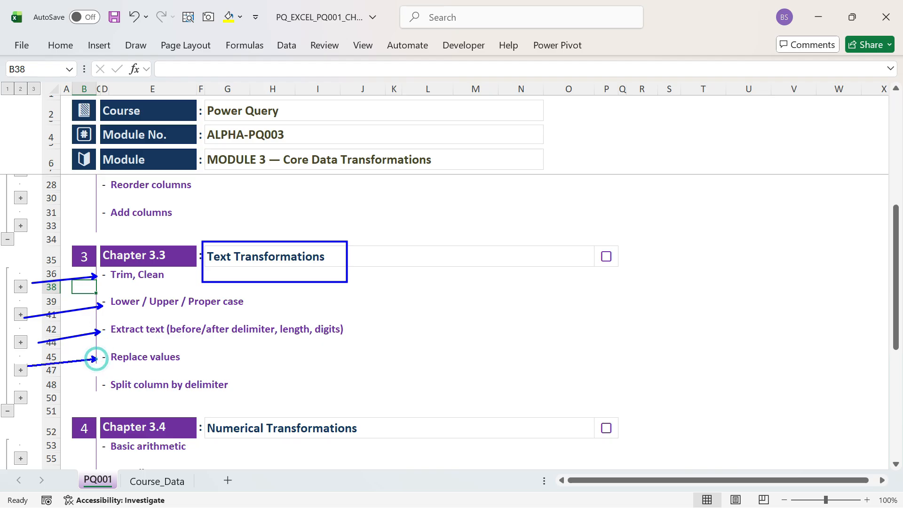
pyautogui.moveTo(100, 389); pyautogui.dragTo(52, 389)
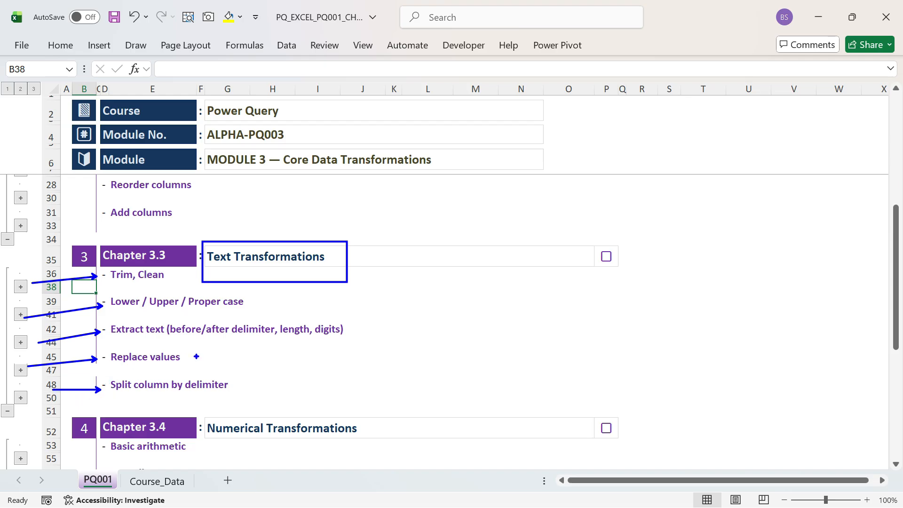
pyautogui.press('Escape')
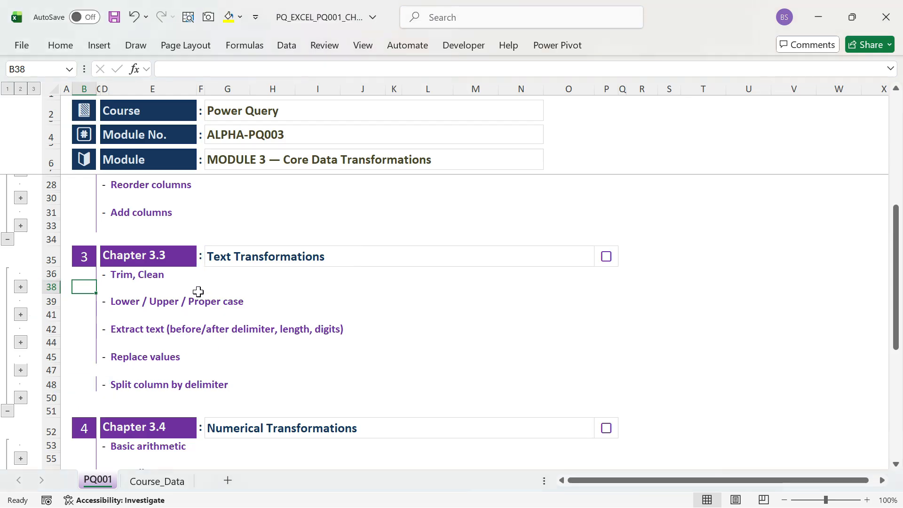
# Expand the notes under the "Trim, Clean" topic in Chapter 3.3 and select the explanation cell E37
pyautogui.click(141, 288)
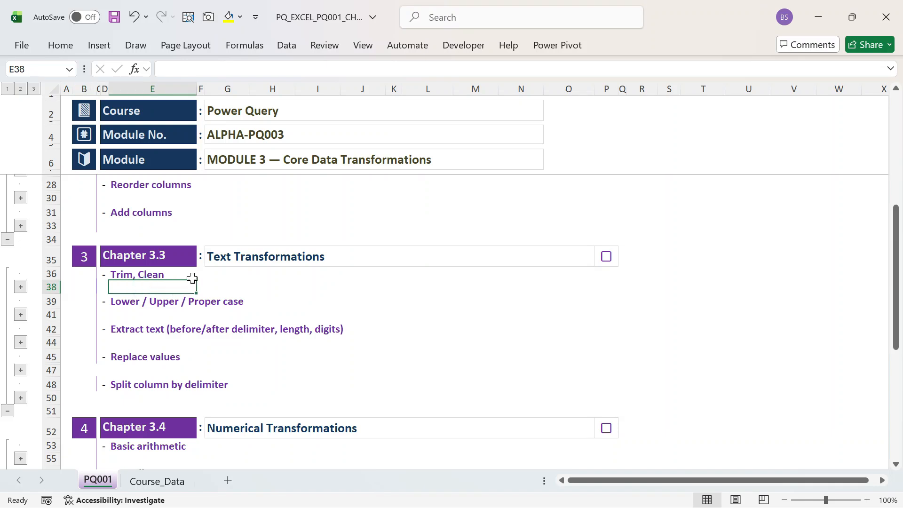
pyautogui.click(192, 277)
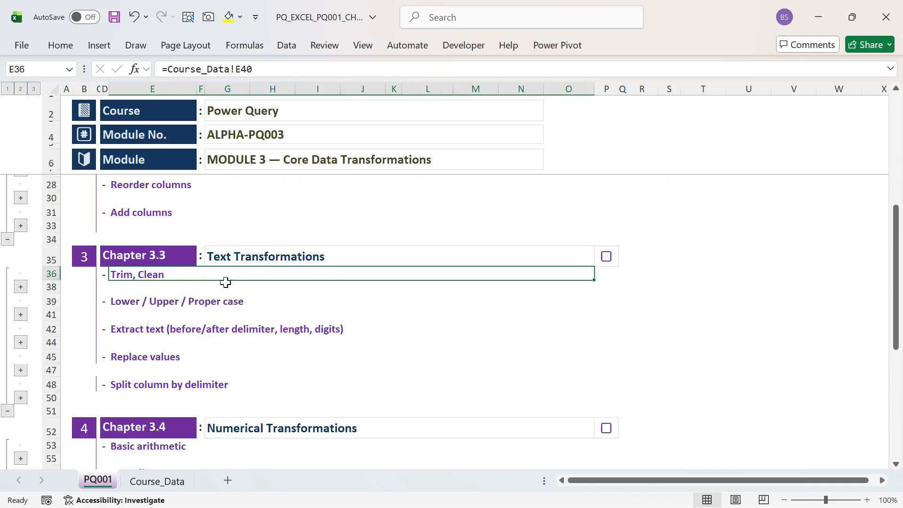
pyautogui.click(20, 286)
pyautogui.click(197, 285)
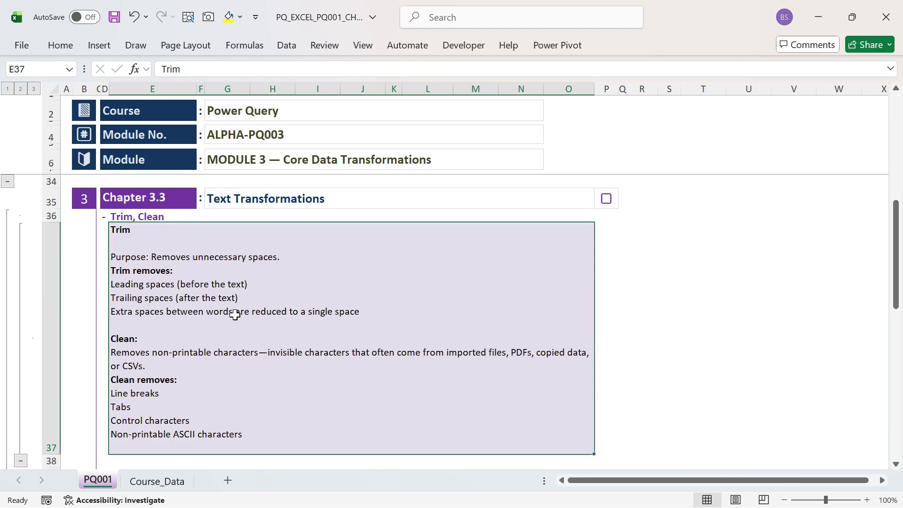
pyautogui.scroll(-1, 235, 313)
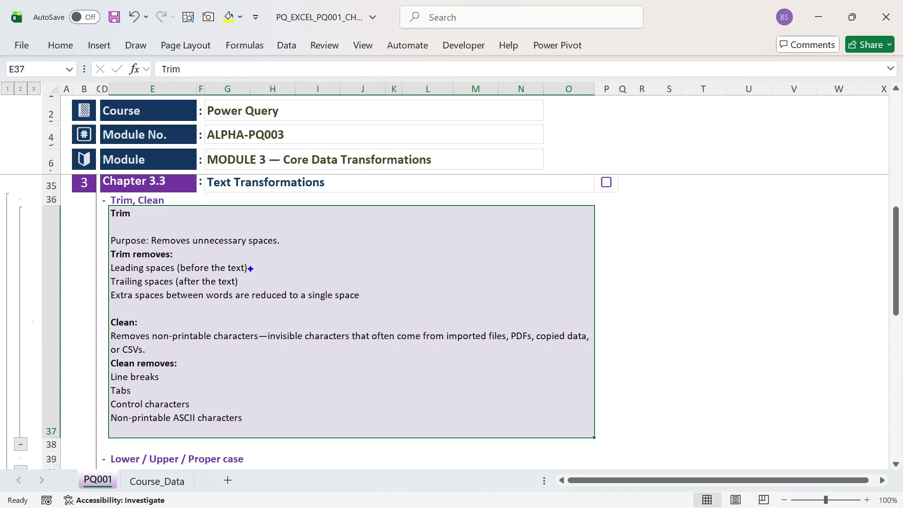
# Review the Chapter 3.3 notes on the purpose of Trim and Clean and which spaces and characters each removes
pyautogui.moveTo(251, 269); pyautogui.dragTo(317, 257)
pyautogui.moveTo(235, 281); pyautogui.dragTo(264, 278)
pyautogui.moveTo(143, 322); pyautogui.dragTo(198, 323)
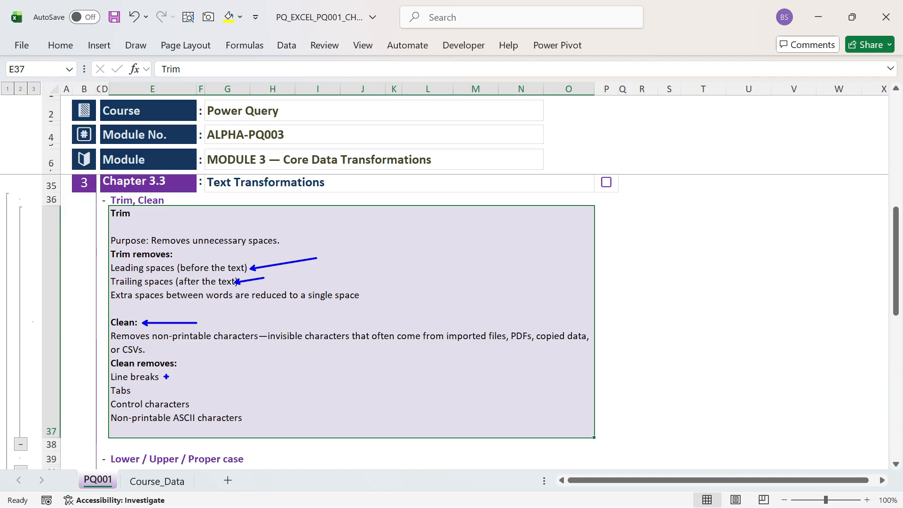
pyautogui.moveTo(162, 379); pyautogui.dragTo(222, 379)
pyautogui.moveTo(141, 391)
pyautogui.mouseDown()
pyautogui.moveTo(201, 391)
pyautogui.moveTo(217, 411)
pyautogui.moveTo(239, 397)
pyautogui.moveTo(285, 411)
pyautogui.mouseUp()
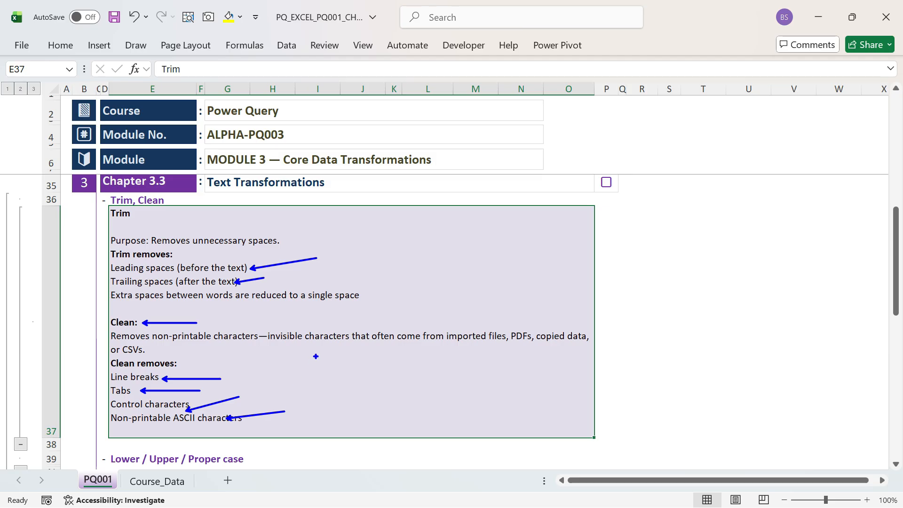
pyautogui.scroll(-1, 353, 328)
pyautogui.scroll(1, 353, 328)
pyautogui.scroll(-4, 353, 328)
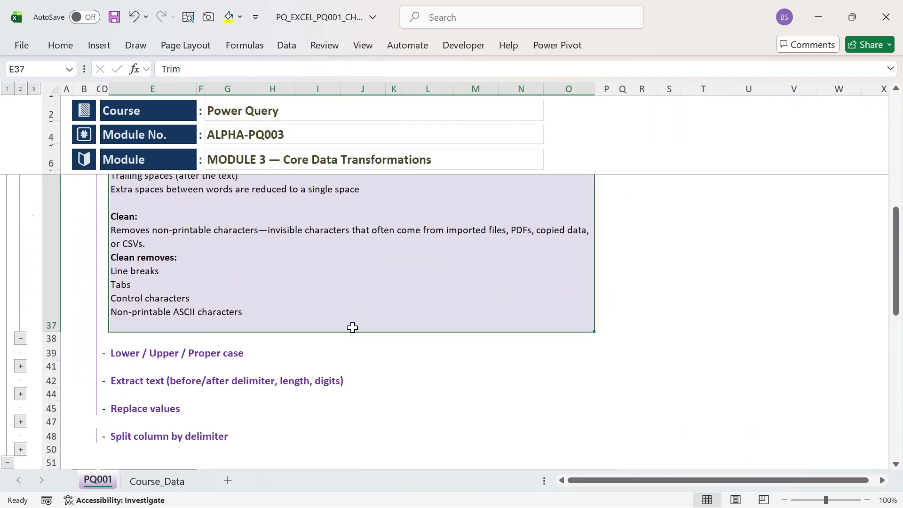
pyautogui.scroll(5, 292, 304)
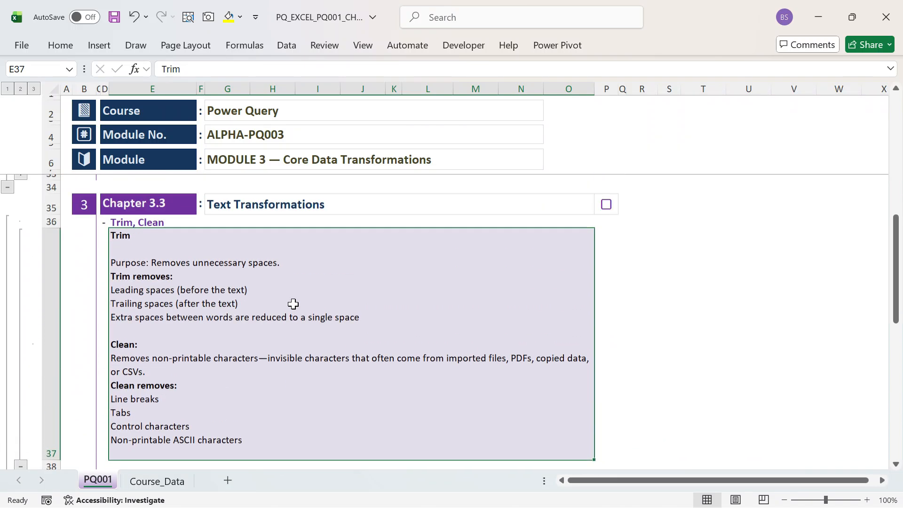
# Import Sheet1 from the real_trim_10cols workbook in the Data folder and load it into Power Query Editor for transformation
pyautogui.click(286, 45)
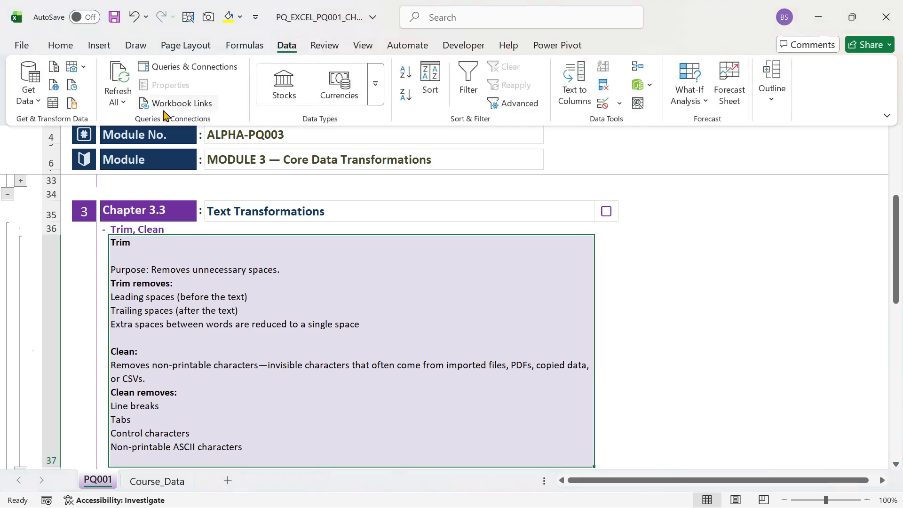
pyautogui.click(33, 94)
pyautogui.moveTo(92, 134)
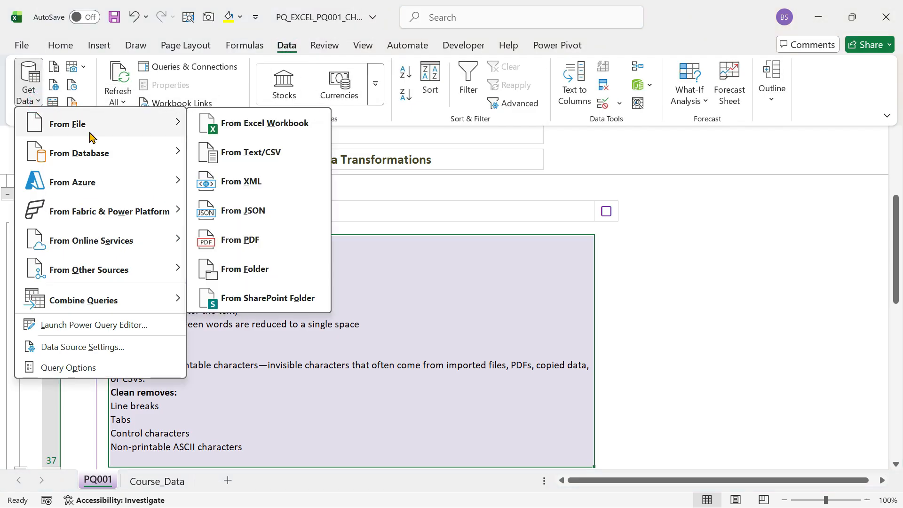
pyautogui.click(256, 128)
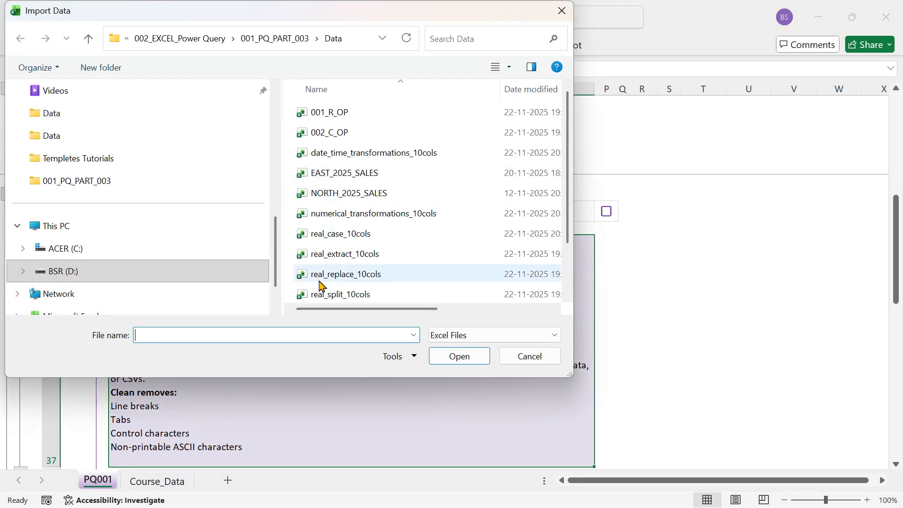
pyautogui.scroll(-1, 394, 239)
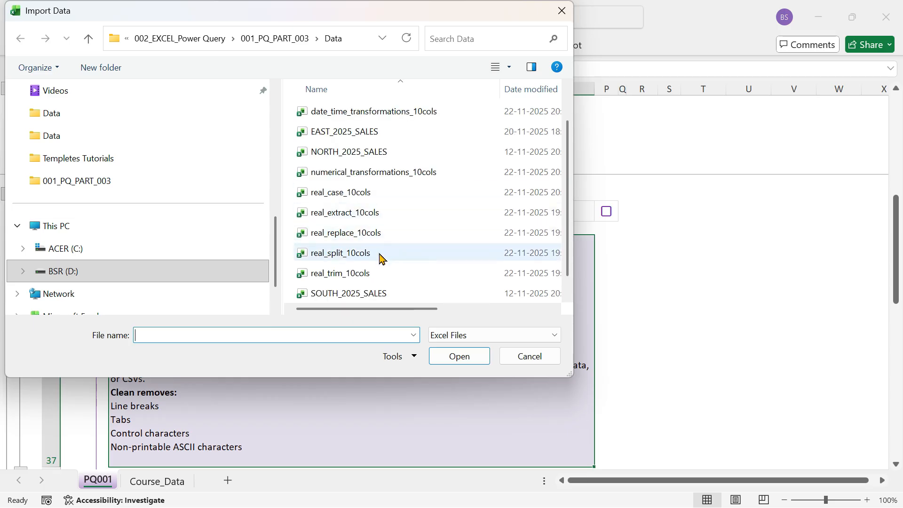
pyautogui.click(366, 274)
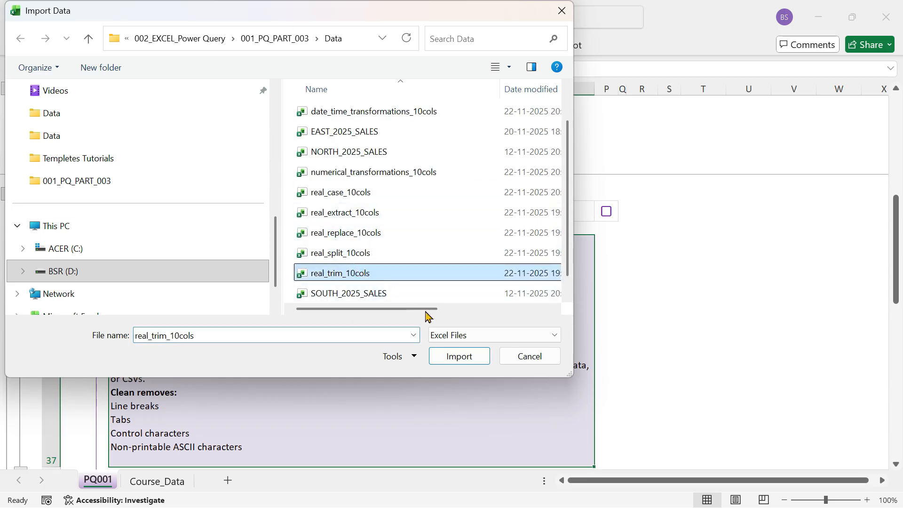
pyautogui.click(460, 356)
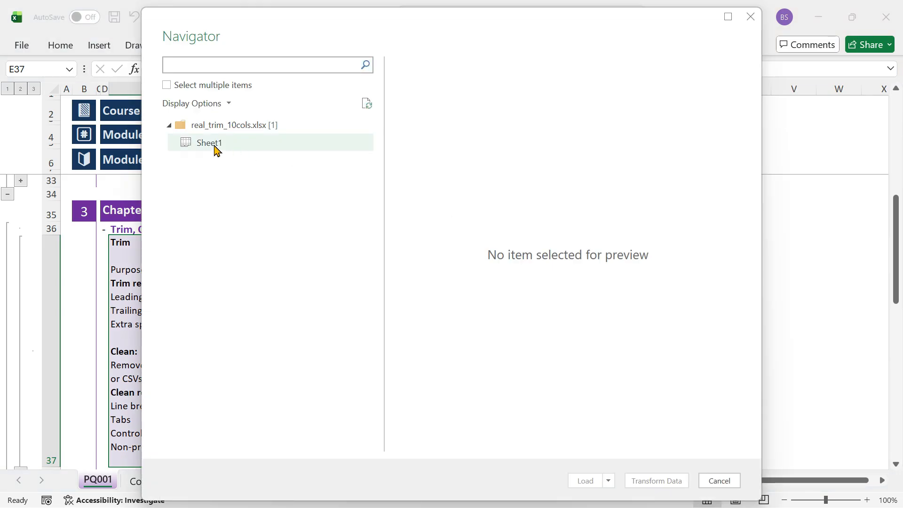
pyautogui.click(214, 145)
pyautogui.click(657, 481)
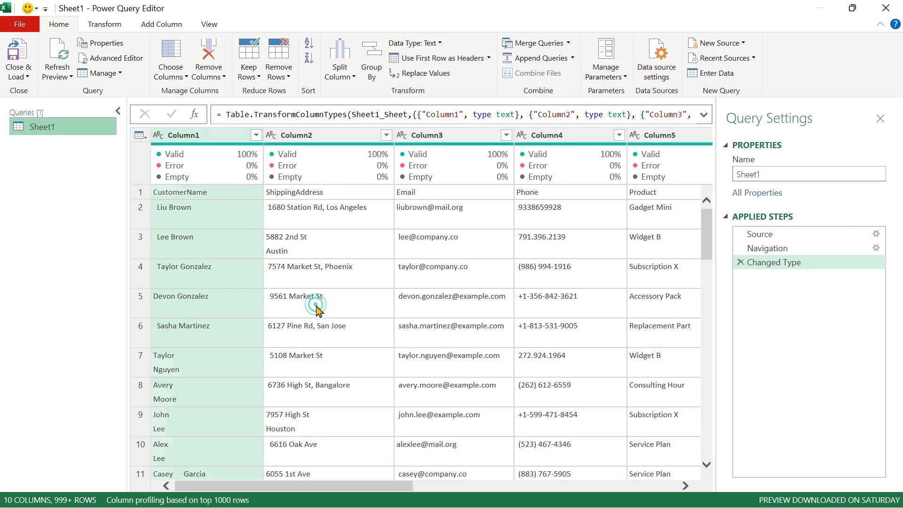
# Inspect the Column1 customer names cell by cell from row 2 to row 30 for stray spaces and line breaks
pyautogui.click(366, 312)
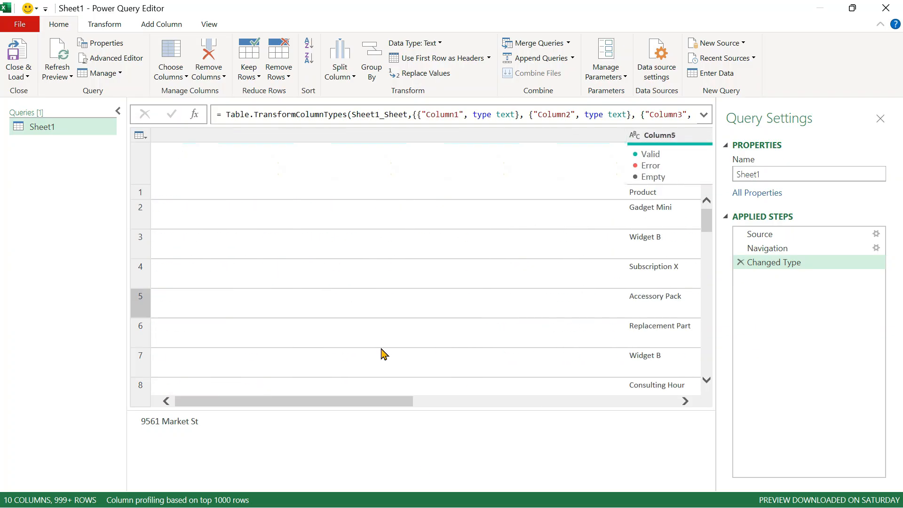
pyautogui.moveTo(406, 407); pyautogui.dragTo(381, 506)
pyautogui.click(181, 214)
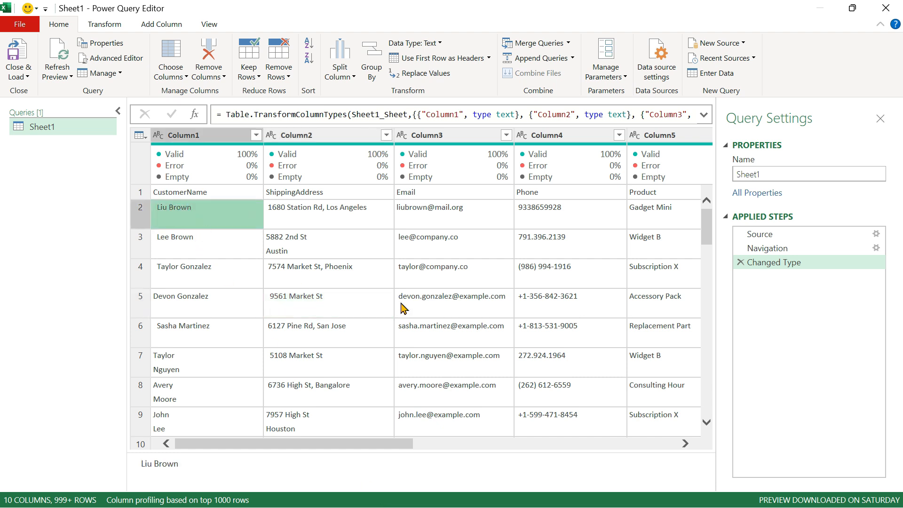
pyautogui.press('Down')
pyautogui.press('Down')
pyautogui.press('Down')
pyautogui.press('Down')
pyautogui.press('Down')
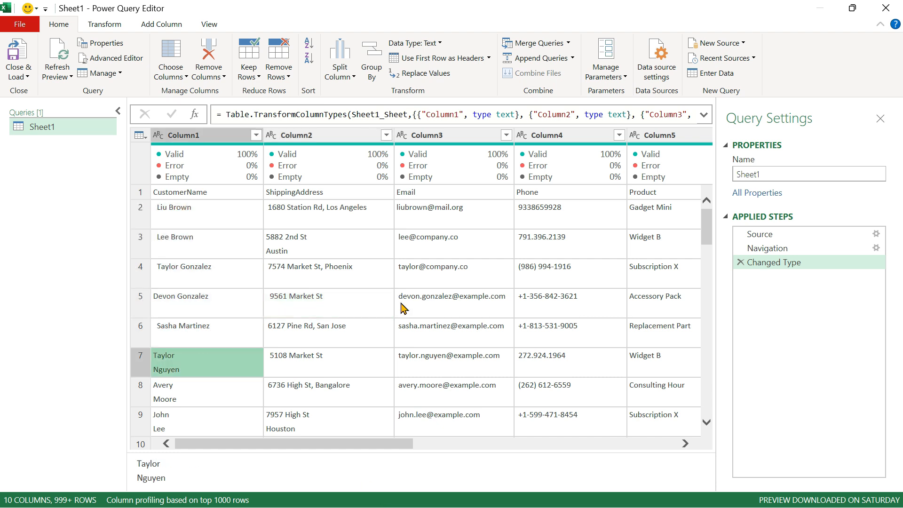
pyautogui.press('Down')
pyautogui.press('Down')
pyautogui.press('Down')
pyautogui.press('Down')
pyautogui.press('Down')
pyautogui.press('Down')
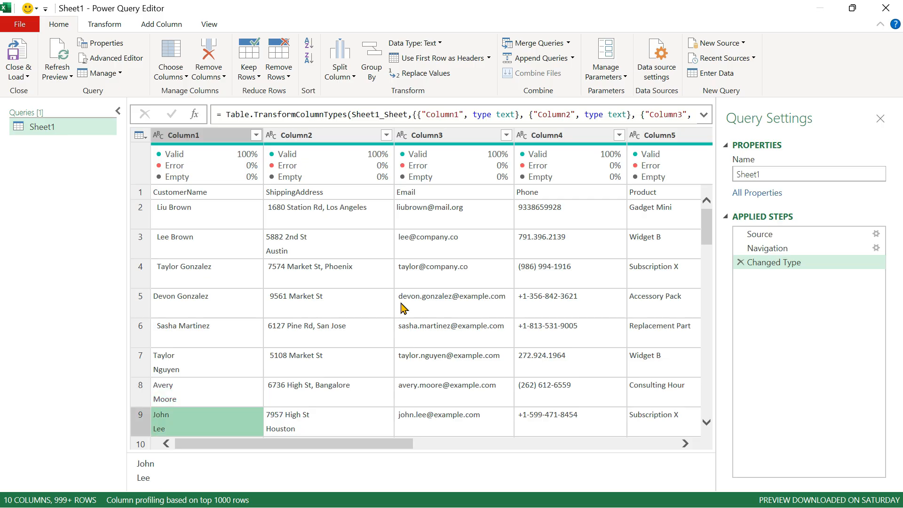
pyautogui.press('Down')
pyautogui.press('Down')
pyautogui.press('Down')
pyautogui.press('Down')
pyautogui.press('Down')
pyautogui.press('Down')
pyautogui.press('Down')
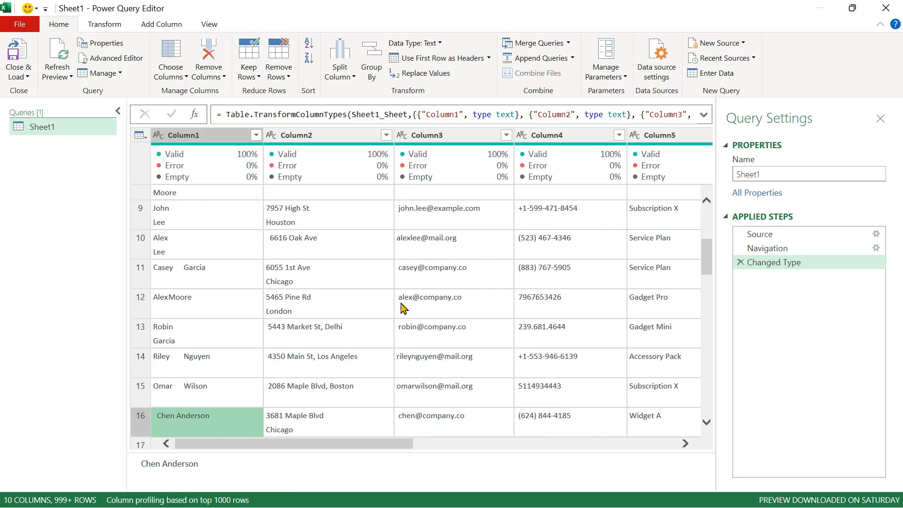
pyautogui.press('Down')
pyautogui.press('Down')
pyautogui.press('Down')
pyautogui.press('Down')
pyautogui.press('Down')
pyautogui.press('Down')
pyautogui.press('Down')
pyautogui.press('Down')
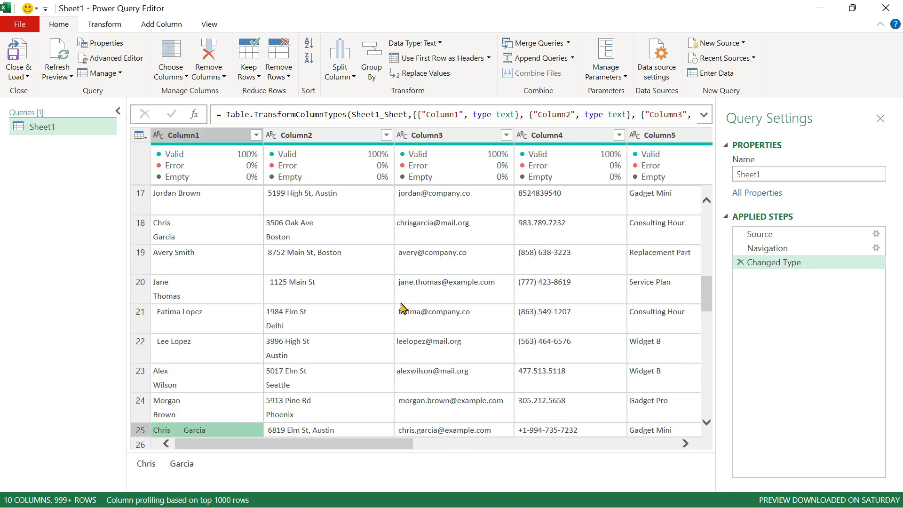
pyautogui.press('Down')
pyautogui.press('Down')
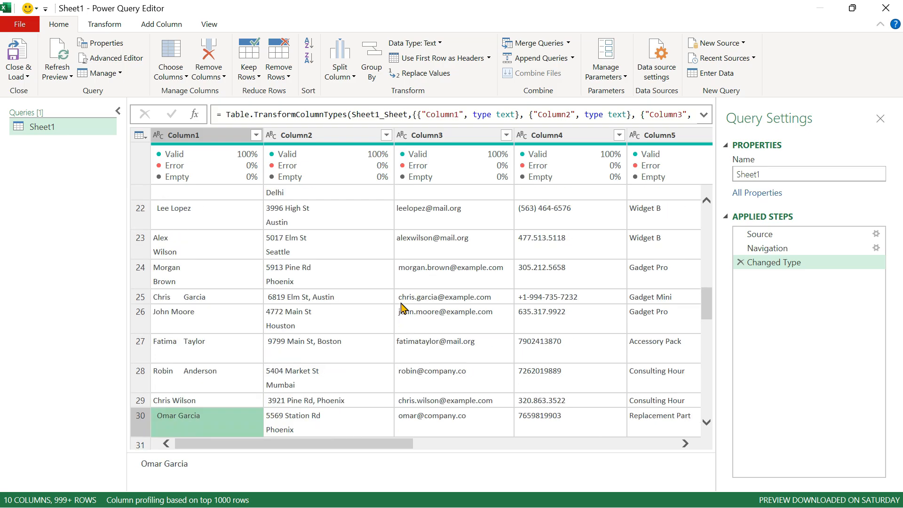
# Select all ten columns of the Sheet1 query and check the data across them
pyautogui.hotkey('ctrl', 'a')
pyautogui.scroll(10, 404, 252)
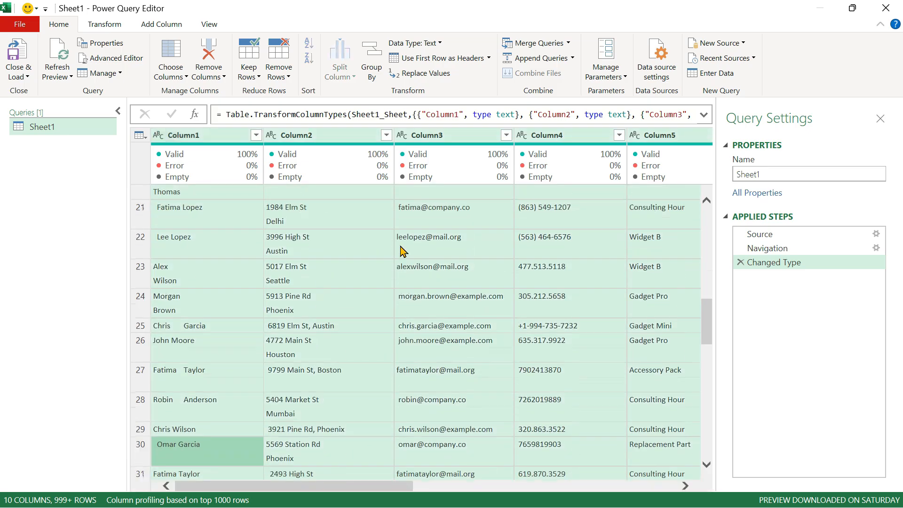
pyautogui.hscroll(10, 515, 301)
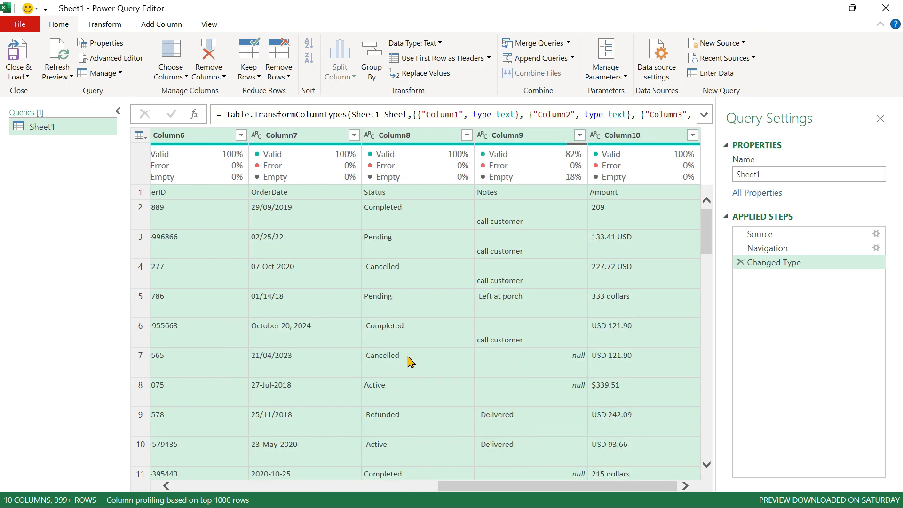
pyautogui.hscroll(-10, 512, 301)
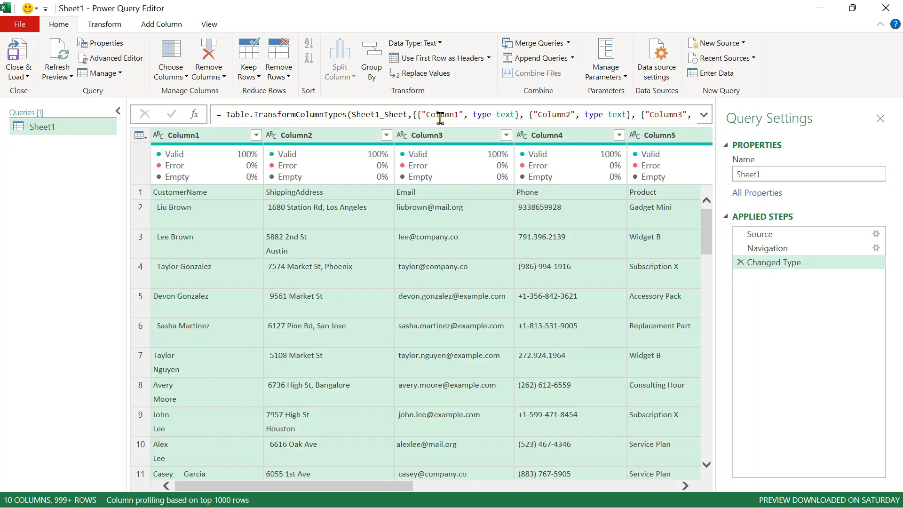
# Apply the Trim text format to all ten selected columns of the Sheet1 query
pyautogui.click(150, 7)
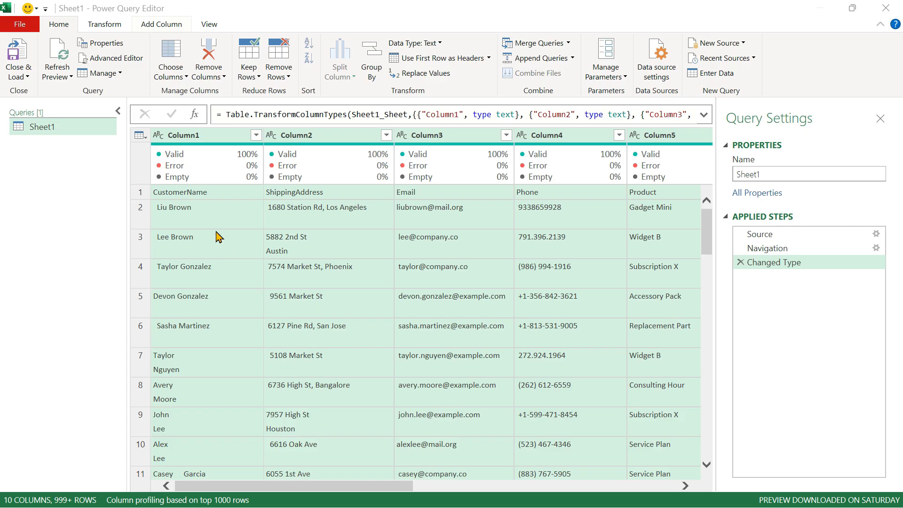
pyautogui.click(106, 26)
pyautogui.click(106, 27)
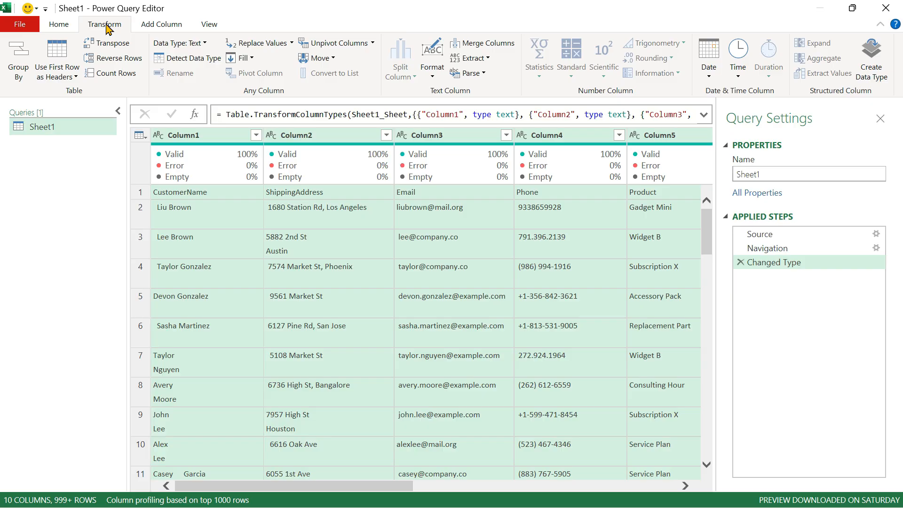
pyautogui.click(433, 78)
pyautogui.click(105, 24)
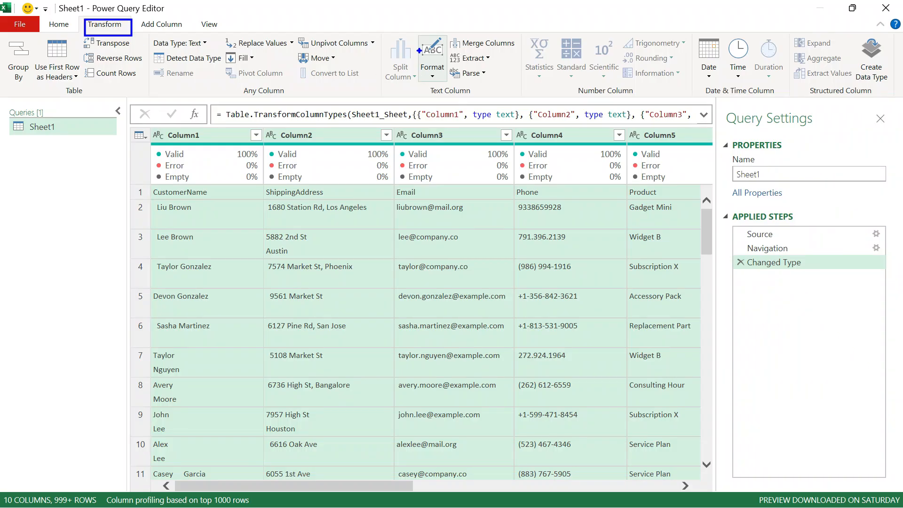
pyautogui.click(429, 53)
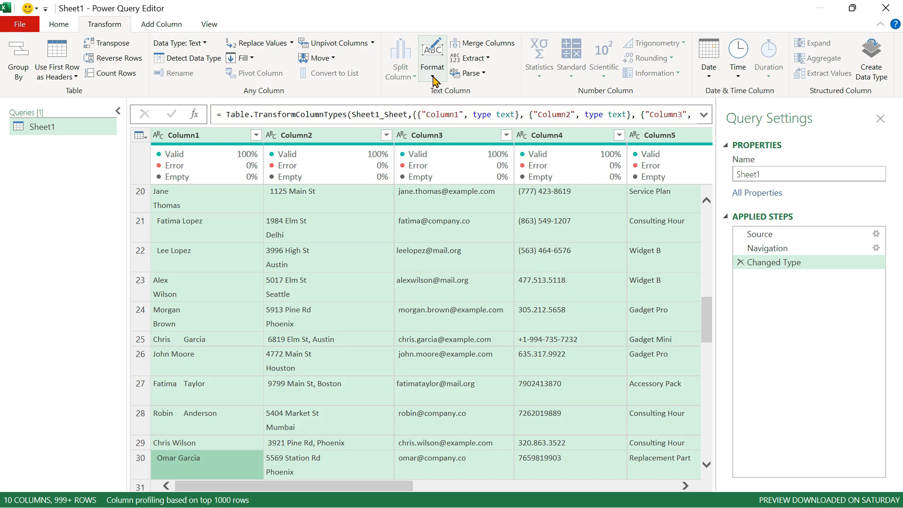
pyautogui.click(432, 73)
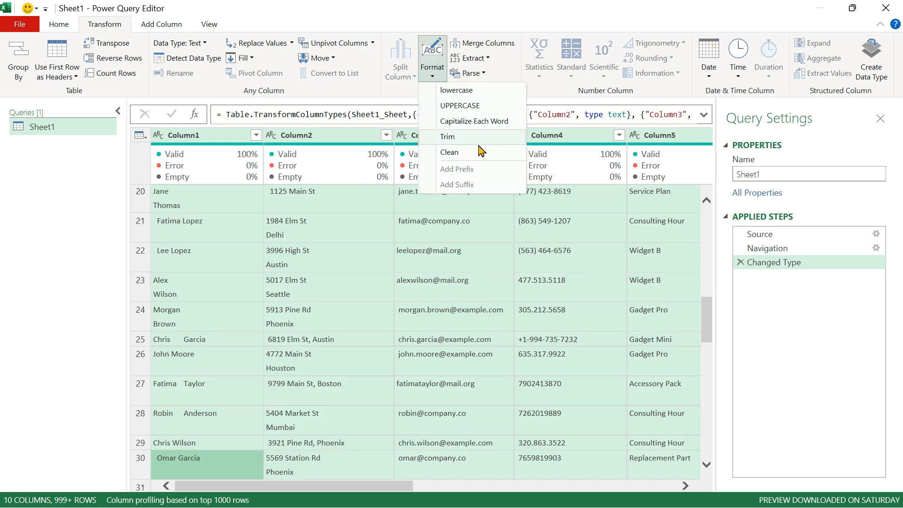
pyautogui.hotkey('ctrl', '2')
pyautogui.moveTo(422, 130); pyautogui.dragTo(515, 166)
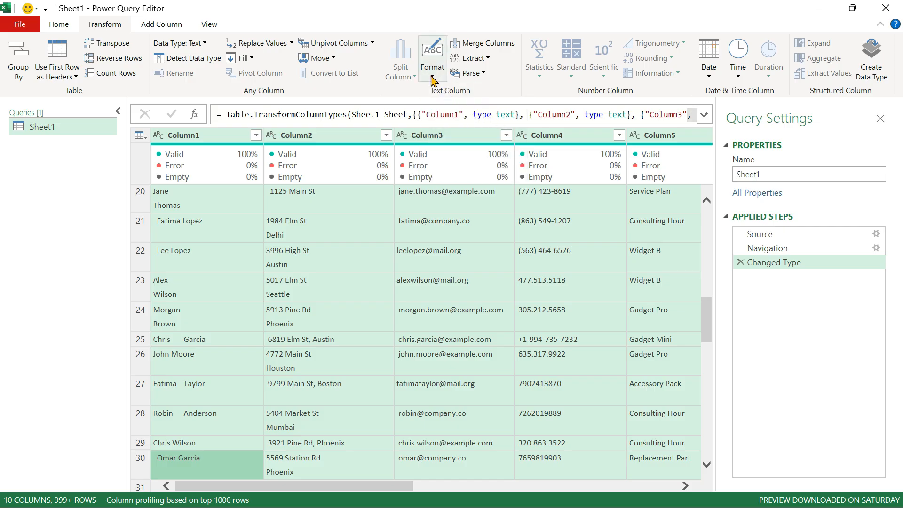
pyautogui.click(433, 76)
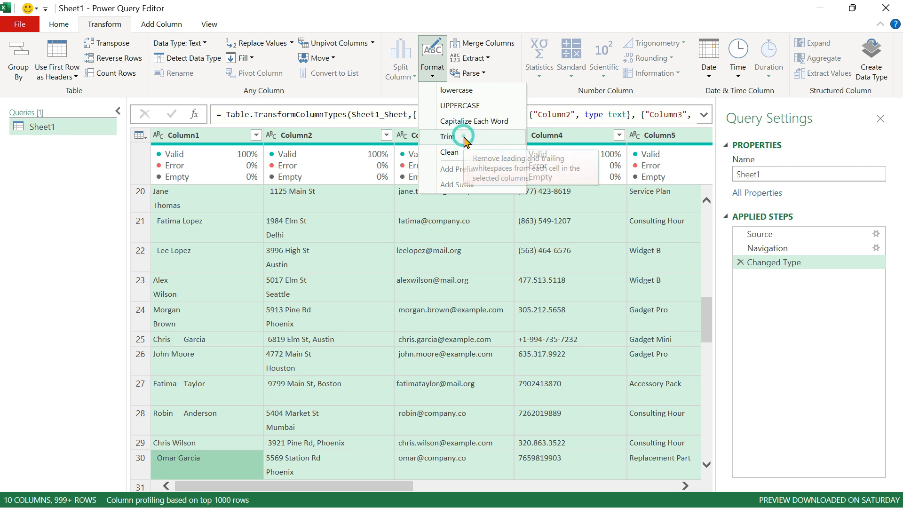
pyautogui.click(465, 140)
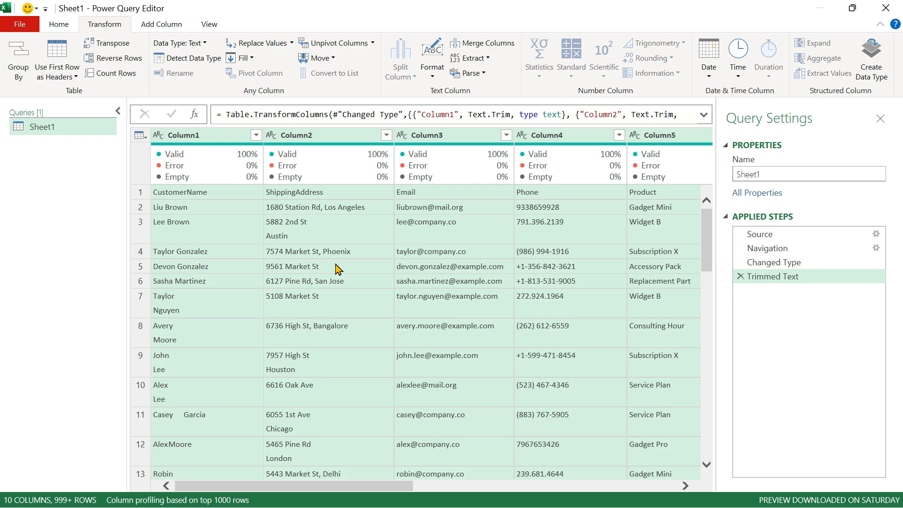
# Examine the trimmed rows and columns for remaining line breaks and inner spaces
pyautogui.click(194, 250)
pyautogui.scroll(-2, 219, 369)
pyautogui.scroll(-5, 221, 370)
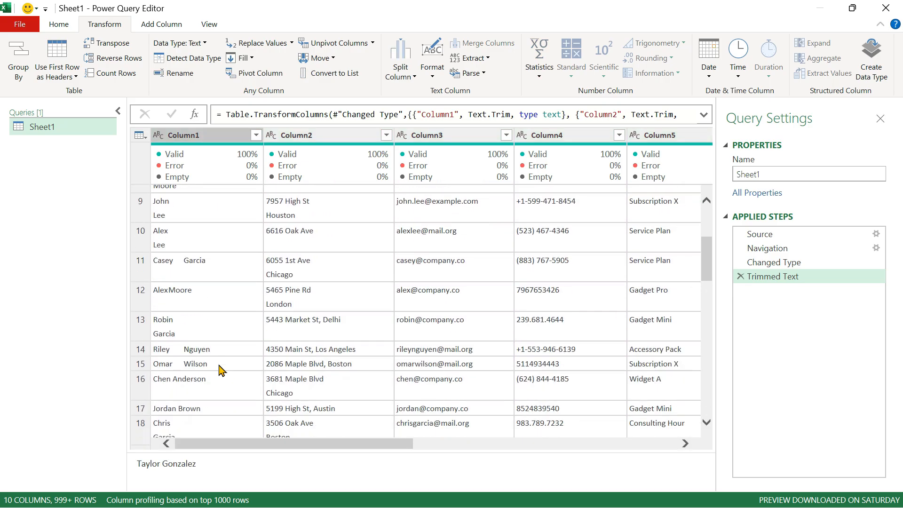
pyautogui.hscroll(1, 383, 370)
pyautogui.hscroll(4, 384, 368)
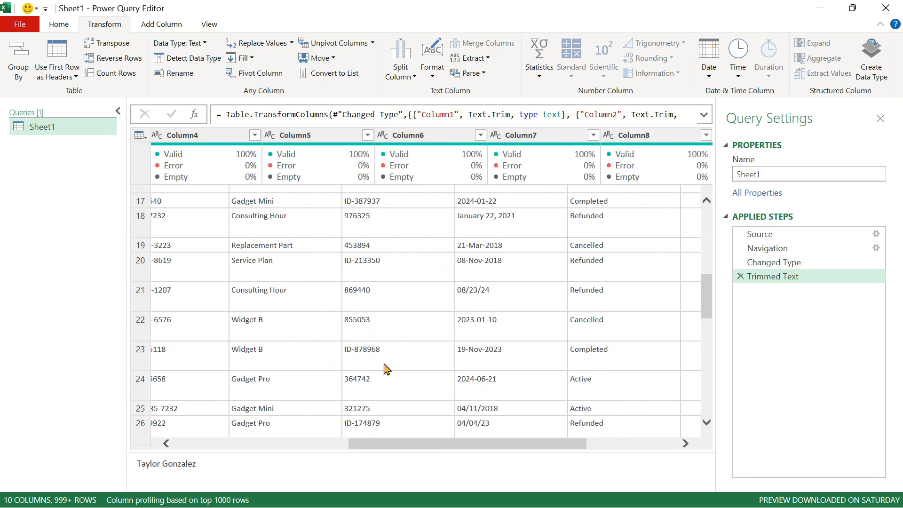
pyautogui.hscroll(-5, 385, 368)
pyautogui.scroll(7, 384, 368)
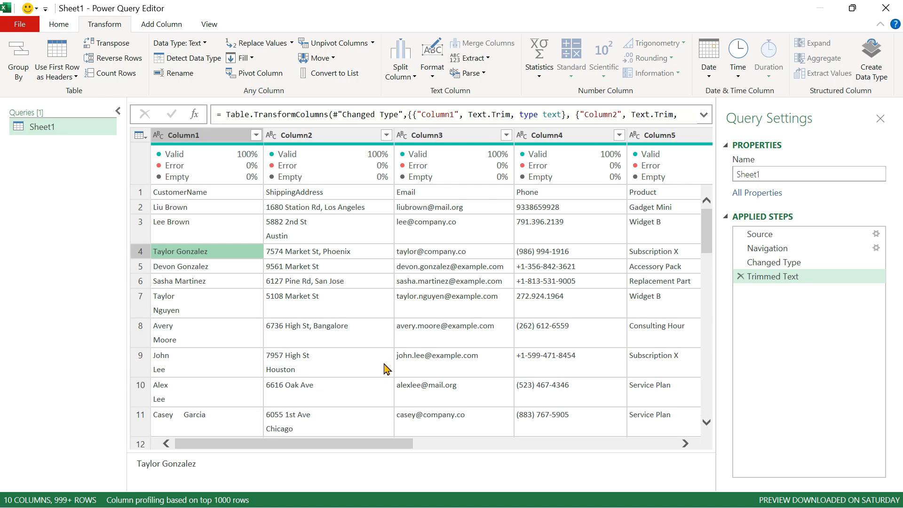
# Select all ten columns again and apply the Clean text format to them
pyautogui.hotkey('ctrl', 'a')
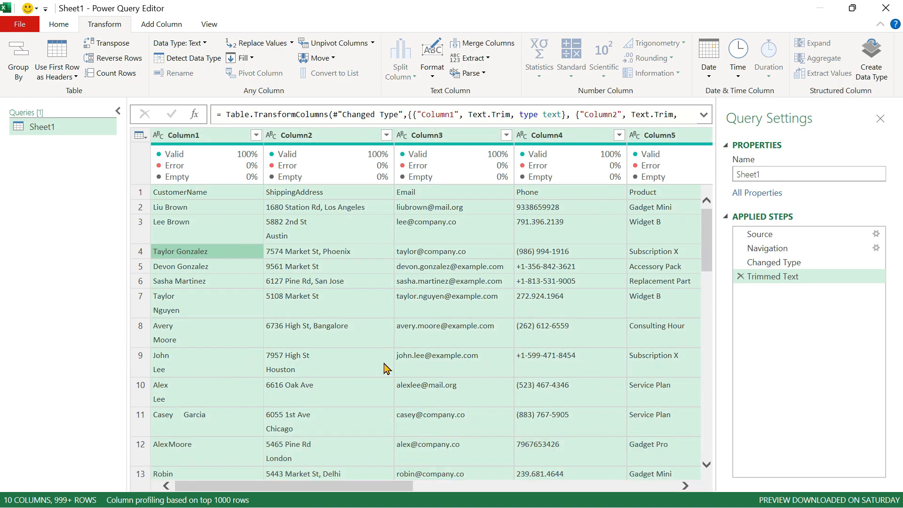
pyautogui.click(431, 81)
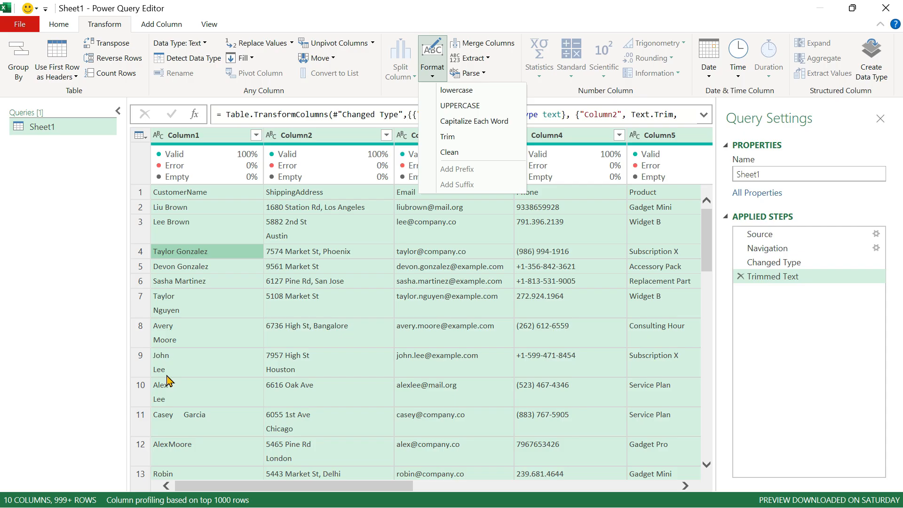
pyautogui.click(473, 155)
# Examine the cleaned customer names and shipping addresses down the rows for removed line breaks and joined words
pyautogui.click(270, 291)
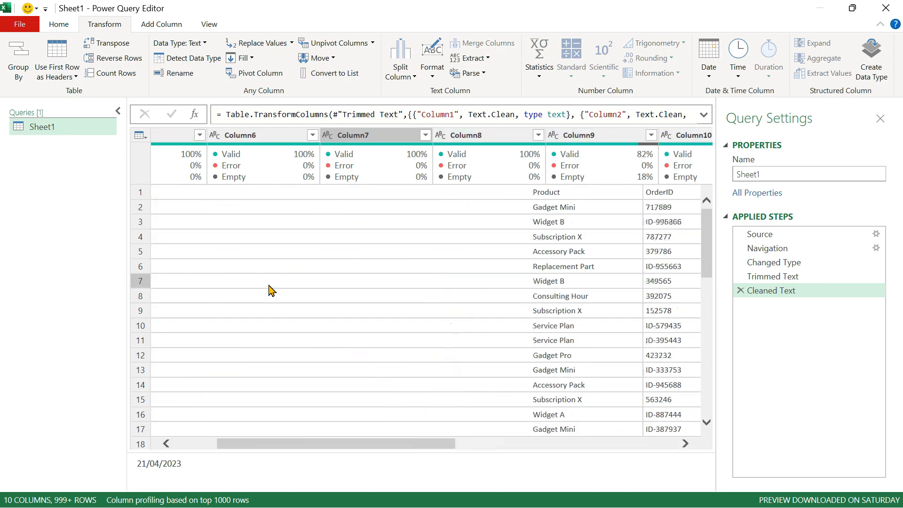
pyautogui.click(202, 296)
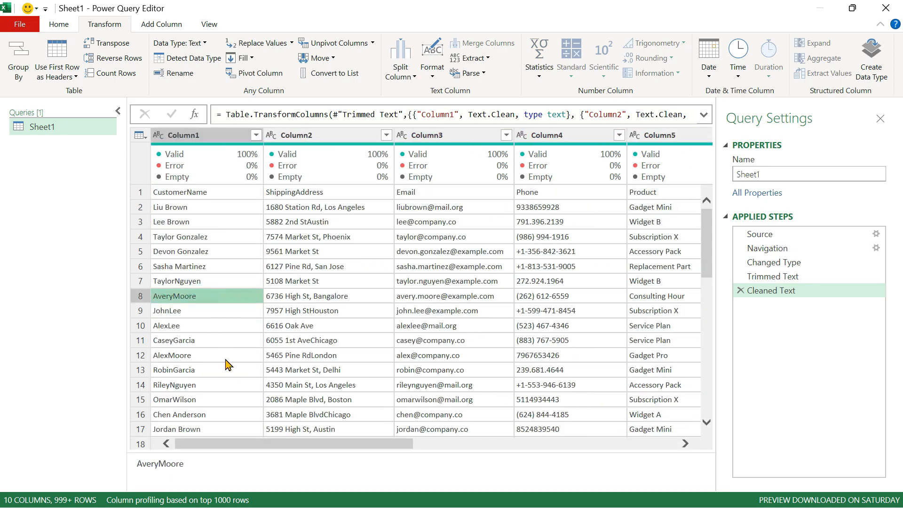
pyautogui.scroll(-4, 227, 364)
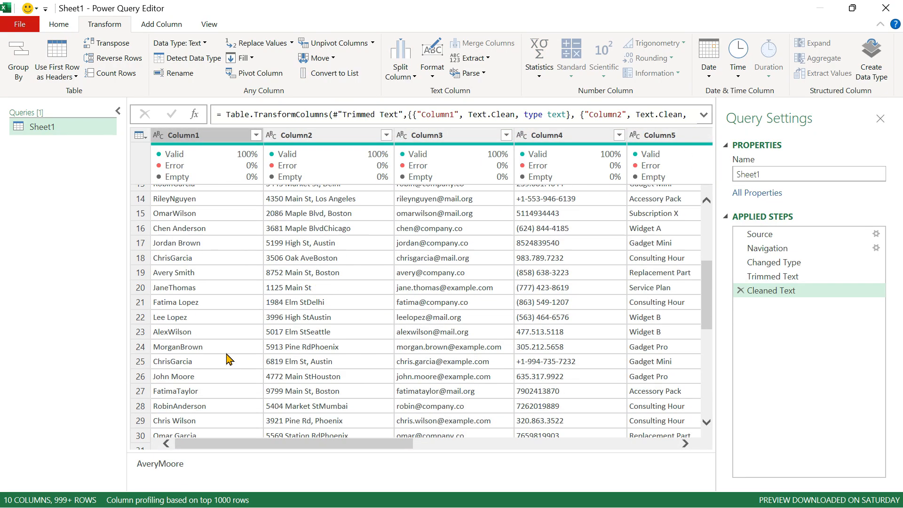
pyautogui.scroll(-6, 227, 360)
pyautogui.scroll(-9, 229, 359)
pyautogui.scroll(-14, 229, 359)
pyautogui.scroll(20, 229, 359)
pyautogui.click(294, 329)
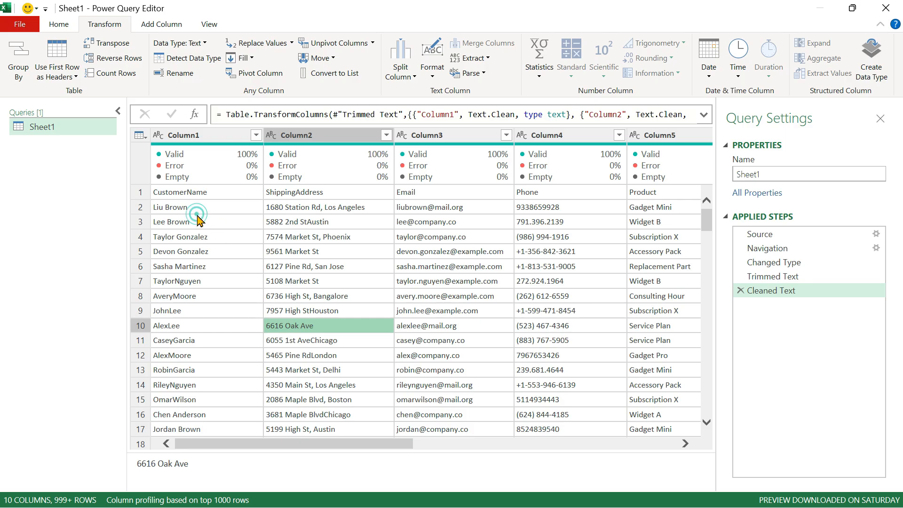
pyautogui.scroll(-20, 223, 325)
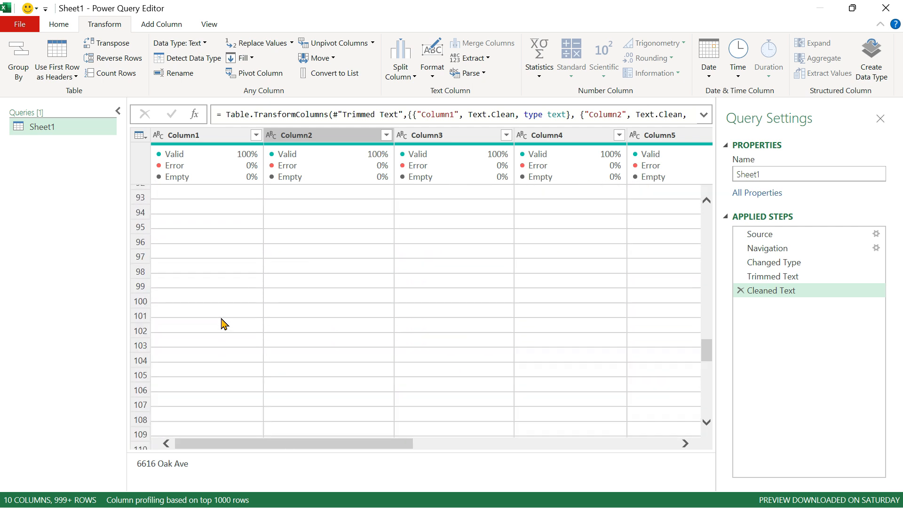
pyautogui.scroll(16, 223, 325)
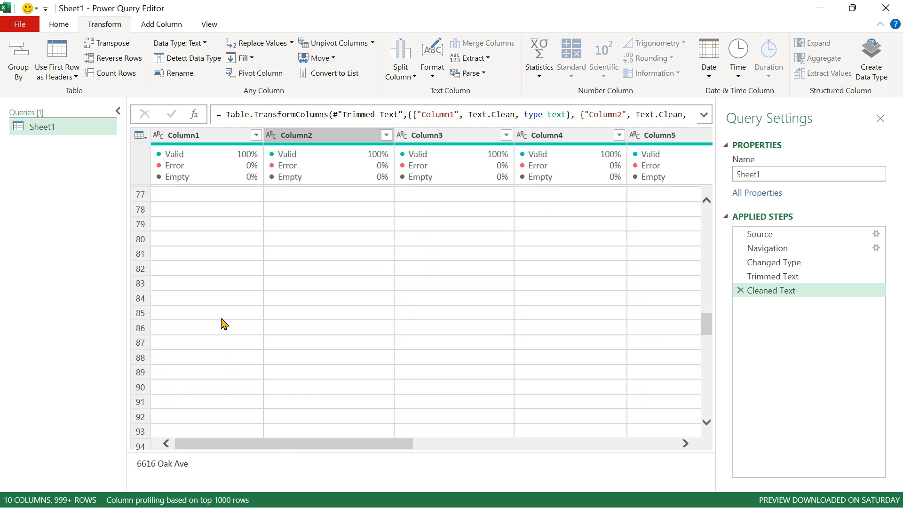
pyautogui.scroll(20, 219, 335)
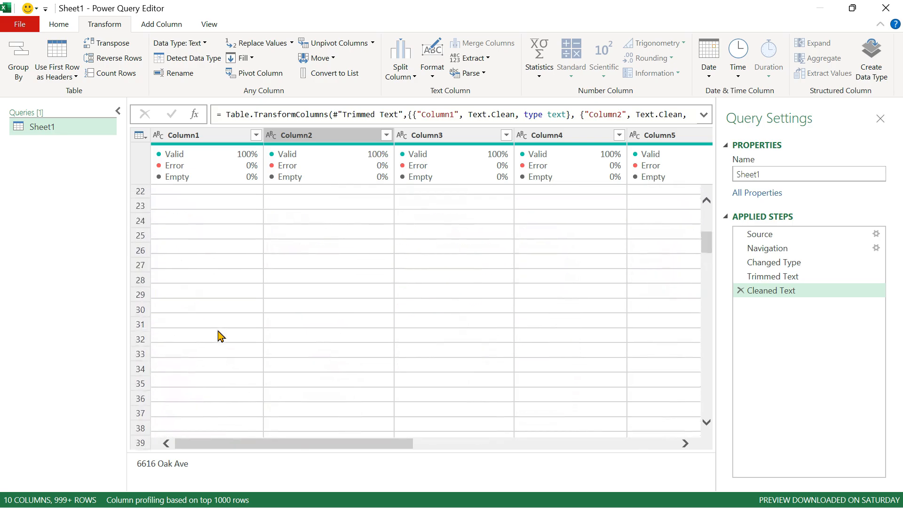
pyautogui.click(168, 237)
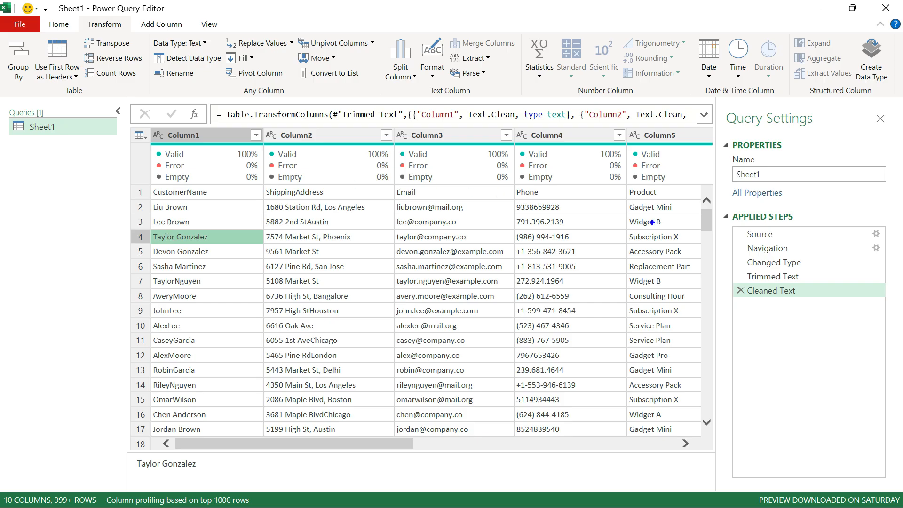
pyautogui.moveTo(718, 193)
pyautogui.mouseDown()
pyautogui.moveTo(771, 267)
pyautogui.moveTo(881, 363)
pyautogui.moveTo(888, 410)
pyautogui.mouseUp()
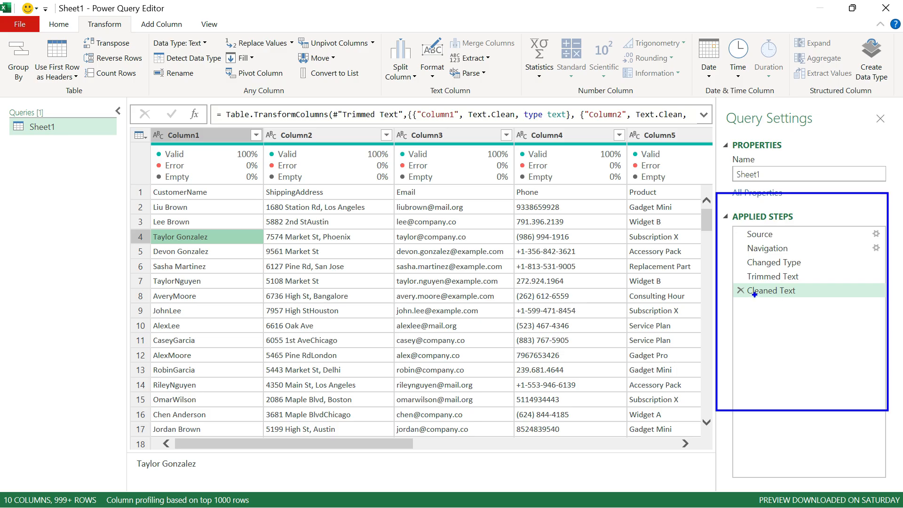
pyautogui.moveTo(741, 294); pyautogui.dragTo(680, 357)
pyautogui.moveTo(741, 276); pyautogui.dragTo(654, 304)
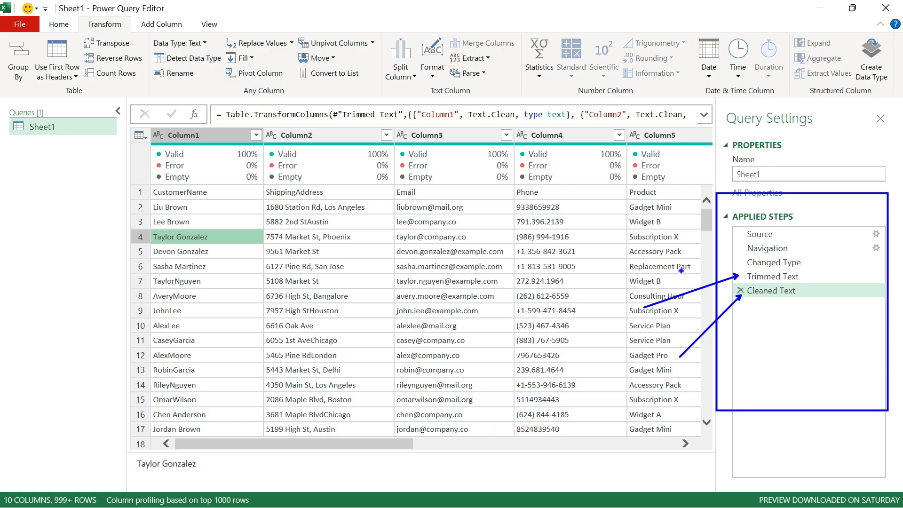
pyautogui.moveTo(733, 217)
pyautogui.mouseDown()
pyautogui.moveTo(760, 243)
pyautogui.moveTo(730, 259)
pyautogui.moveTo(615, 236)
pyautogui.mouseUp()
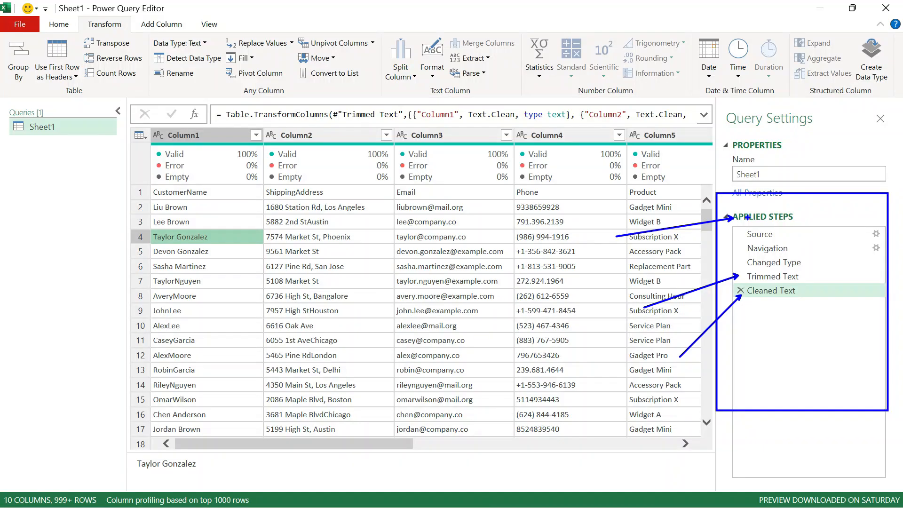
pyautogui.moveTo(741, 224)
pyautogui.mouseDown()
pyautogui.moveTo(813, 282)
pyautogui.moveTo(831, 274)
pyautogui.mouseUp()
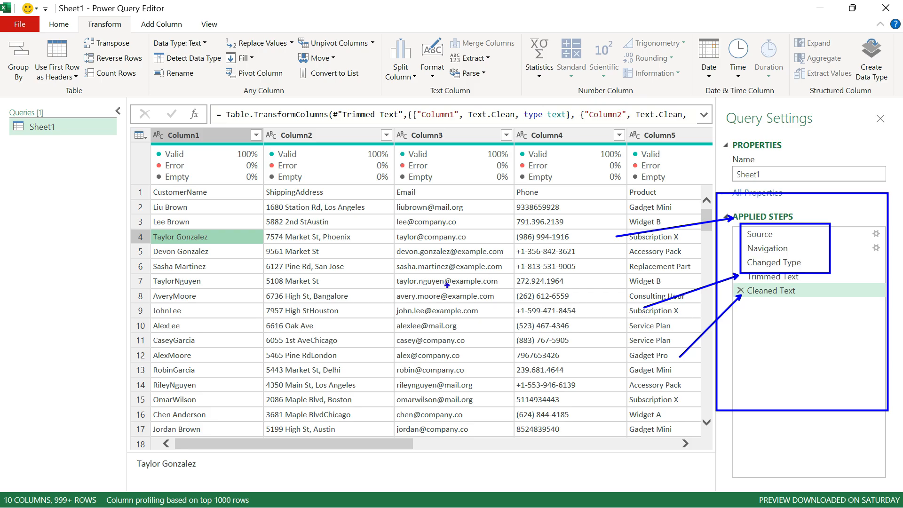
pyautogui.moveTo(146, 151)
pyautogui.mouseDown()
pyautogui.moveTo(487, 365)
pyautogui.moveTo(558, 374)
pyautogui.moveTo(650, 405)
pyautogui.moveTo(637, 404)
pyautogui.mouseUp()
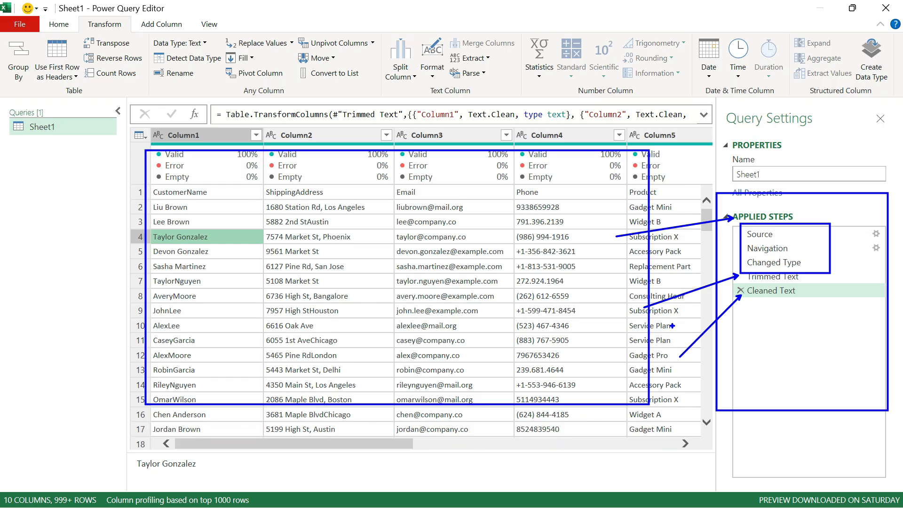
pyautogui.press('Escape')
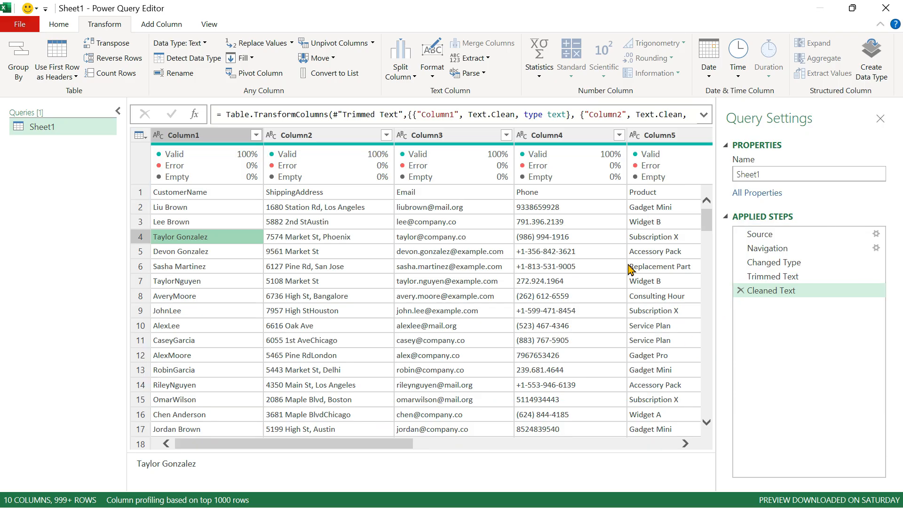
# Close Power Query Editor and load the cleaned Sheet1 query as a table on a new worksheet in Excel
pyautogui.click(334, 313)
pyautogui.scroll(-3, 335, 321)
pyautogui.scroll(-7, 335, 321)
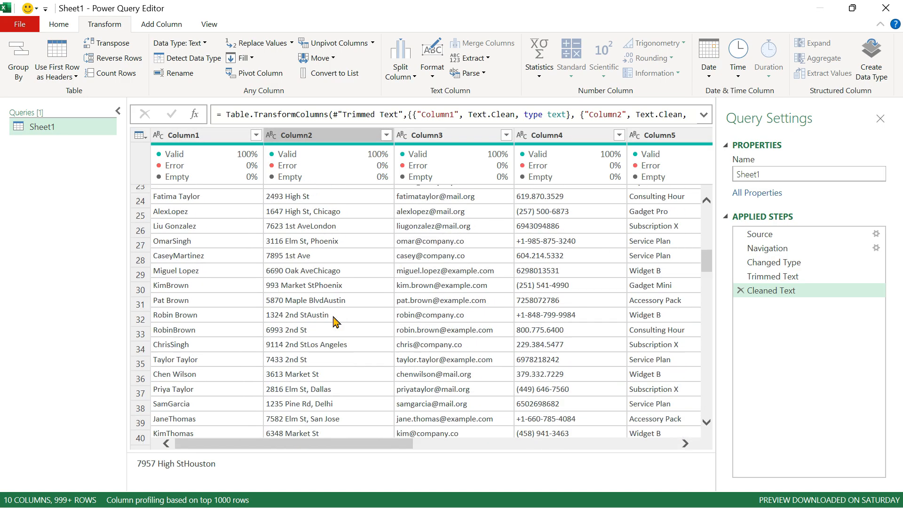
pyautogui.click(59, 24)
pyautogui.click(19, 76)
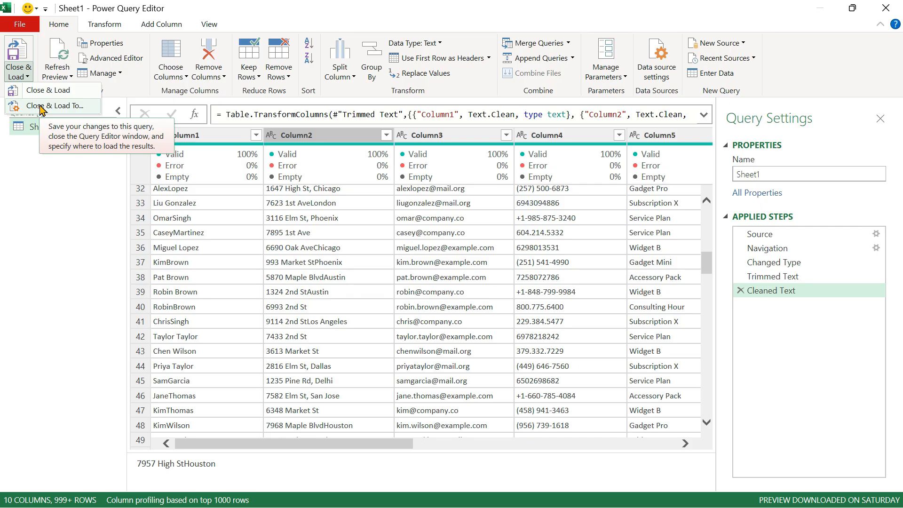
pyautogui.click(42, 107)
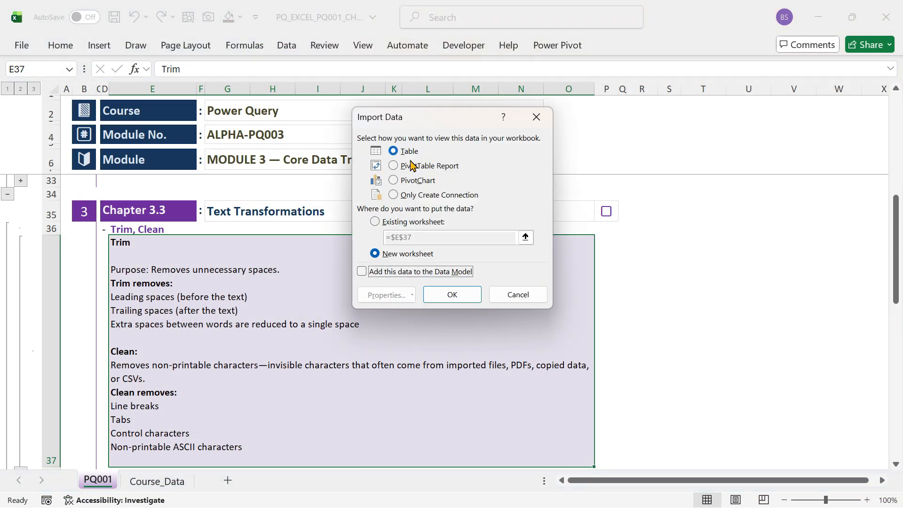
pyautogui.click(428, 166)
pyautogui.click(416, 180)
pyautogui.click(409, 153)
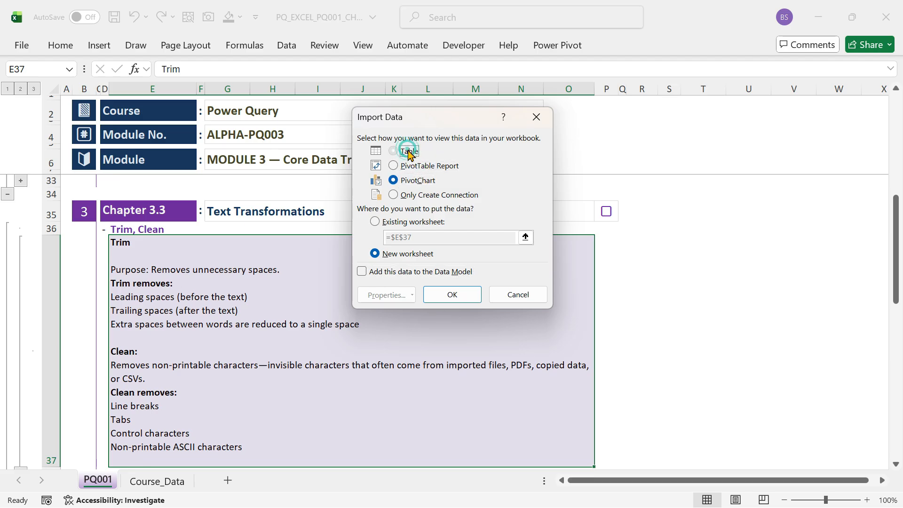
pyautogui.click(452, 295)
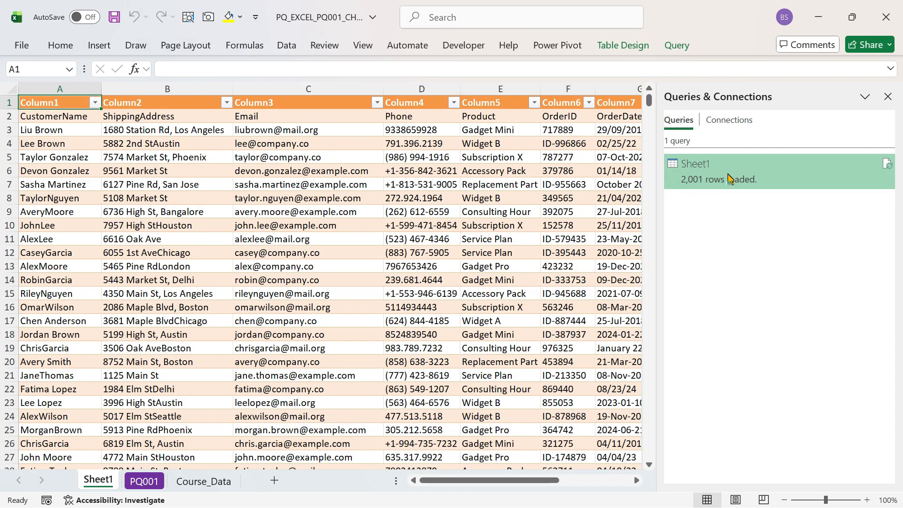
# Check the load status of the Sheet1 query and the cleaned customer names in the new worksheet table
pyautogui.moveTo(713, 186)
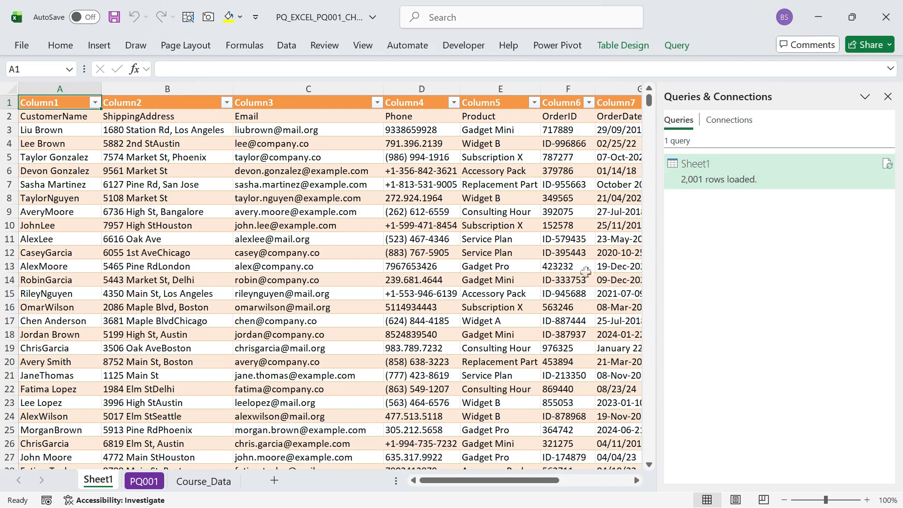
pyautogui.scroll(-2, 504, 314)
pyautogui.scroll(3, 502, 314)
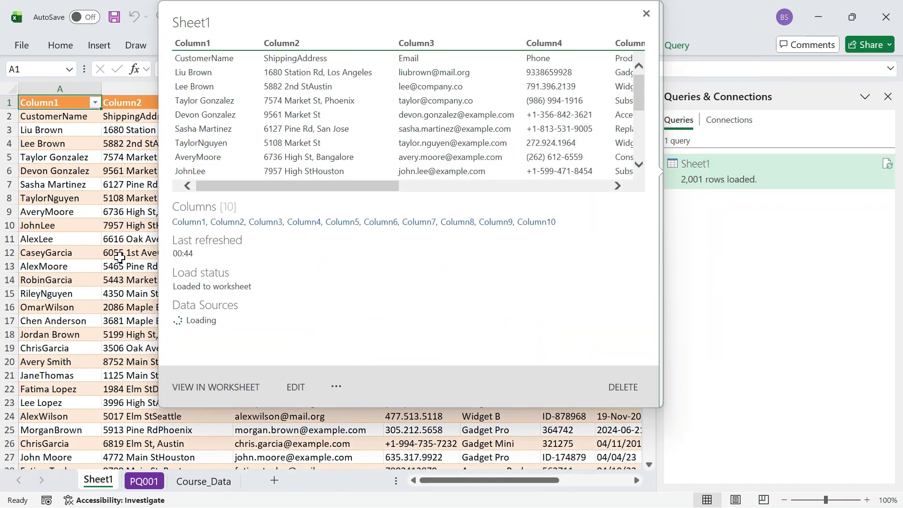
pyautogui.click(66, 309)
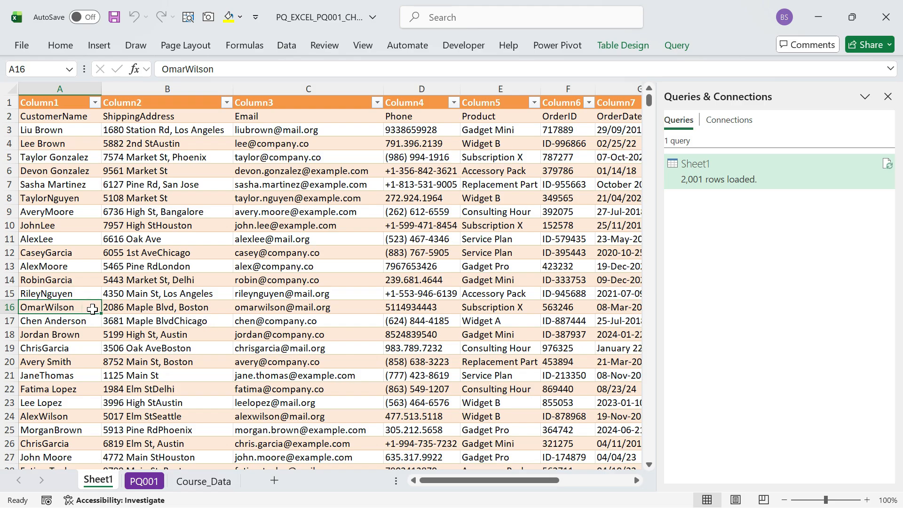
# Check the last row of the loaded Sheet1 table
pyautogui.hotkey('ctrl', 'Down')
pyautogui.press('Down')
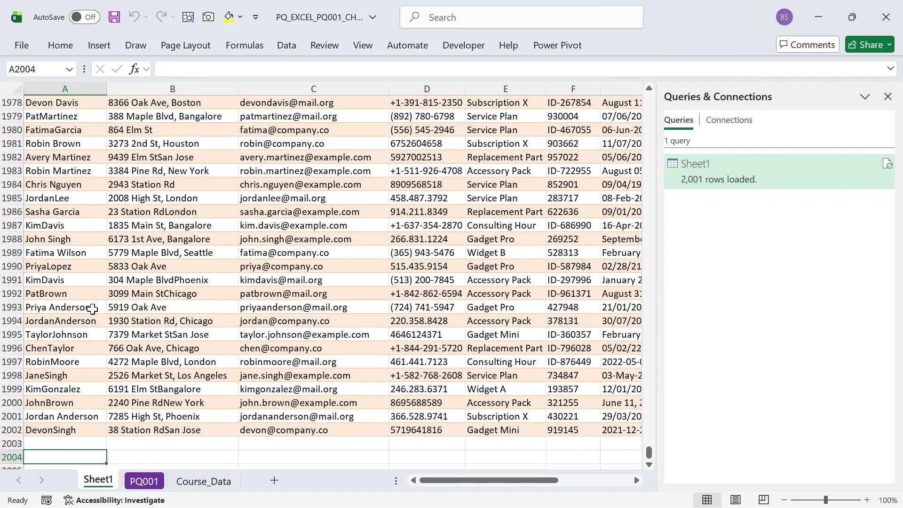
pyautogui.press('Up')
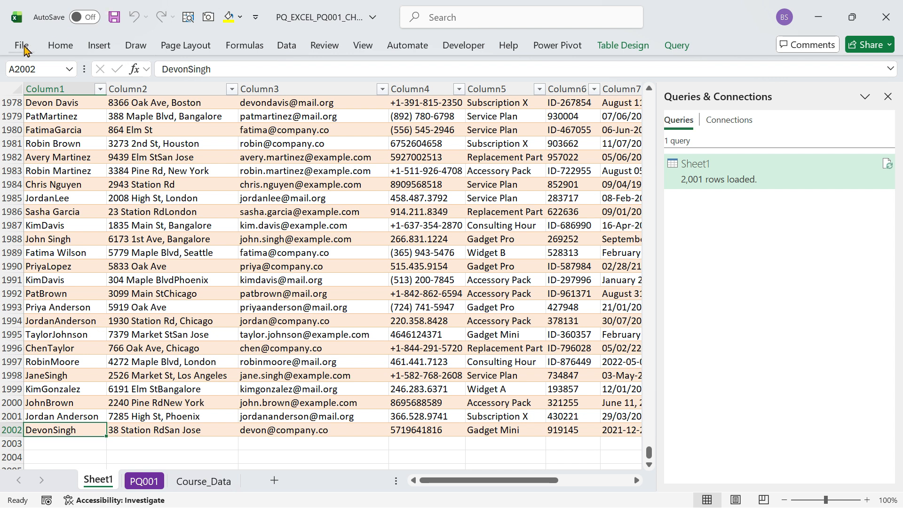
# Open the real_trim_10cols source workbook from the file picker for importing an Excel workbook
pyautogui.click(286, 44)
pyautogui.click(28, 83)
pyautogui.moveTo(140, 126)
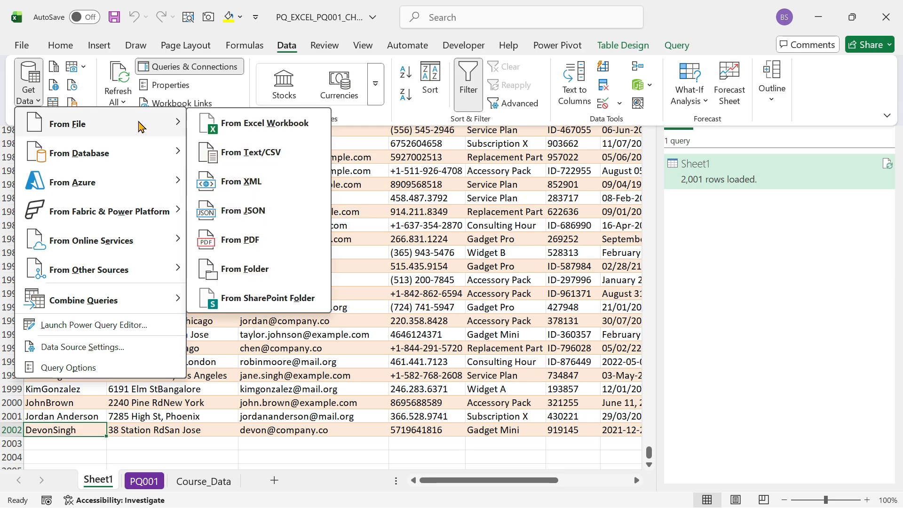
pyautogui.click(258, 132)
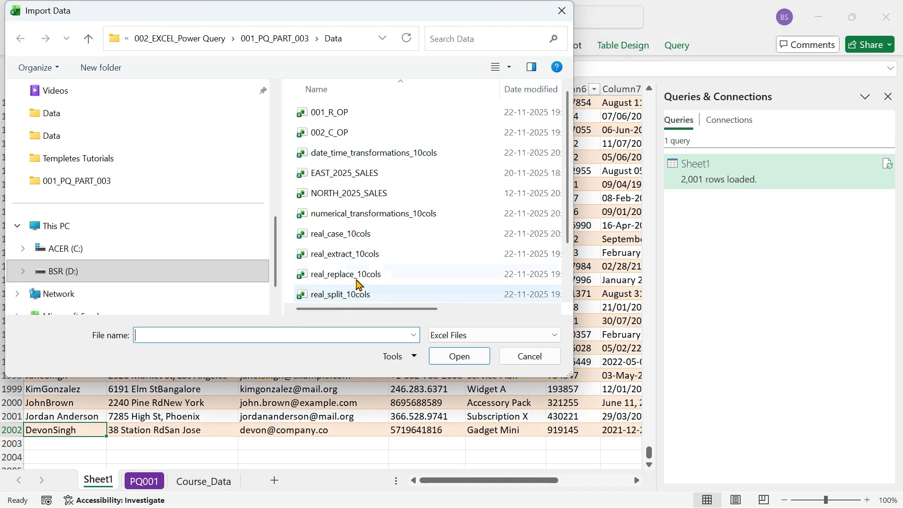
pyautogui.scroll(-1, 369, 276)
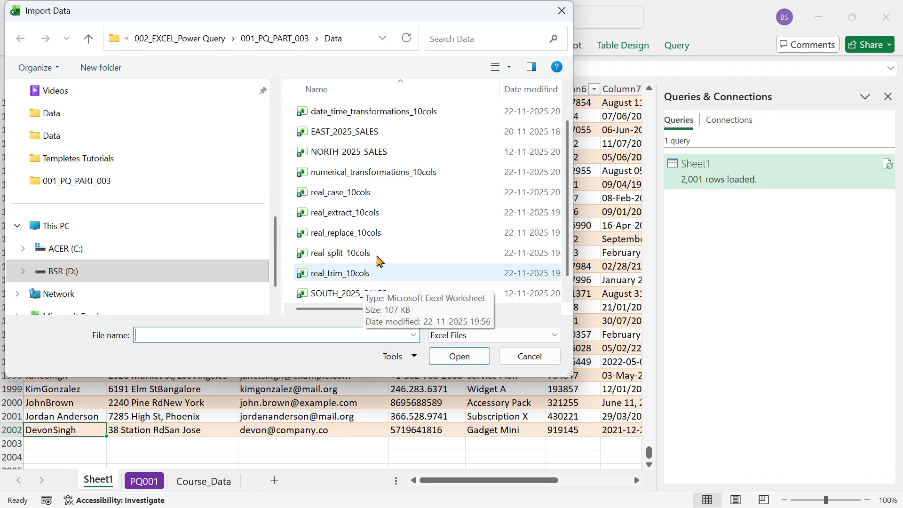
pyautogui.doubleClick(348, 273)
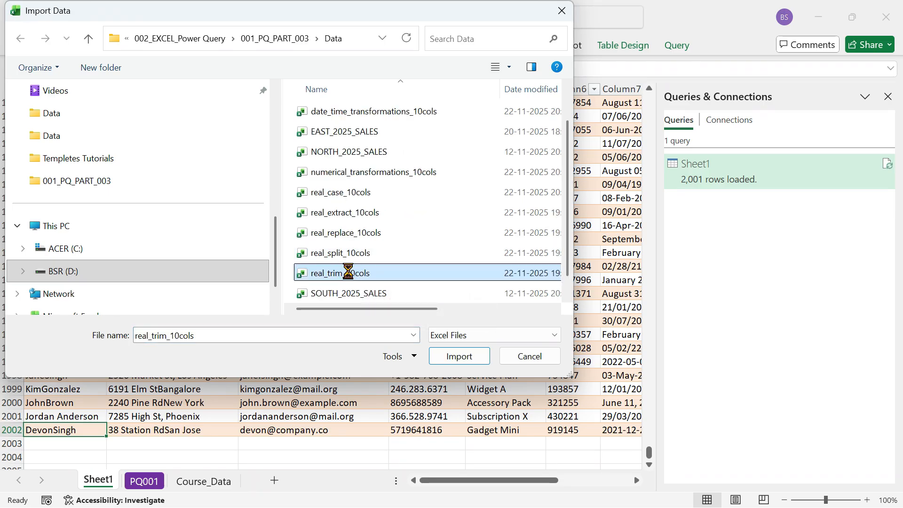
pyautogui.rightClick(348, 273)
pyautogui.click(394, 241)
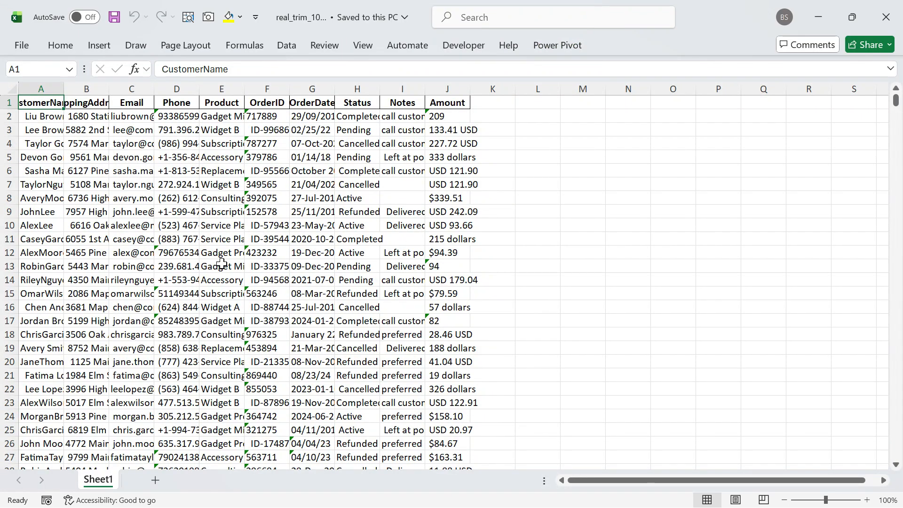
# Copy all data rows below the header, rows 2 to 2001, in the source workbook
pyautogui.click(15, 211)
pyautogui.press('Down')
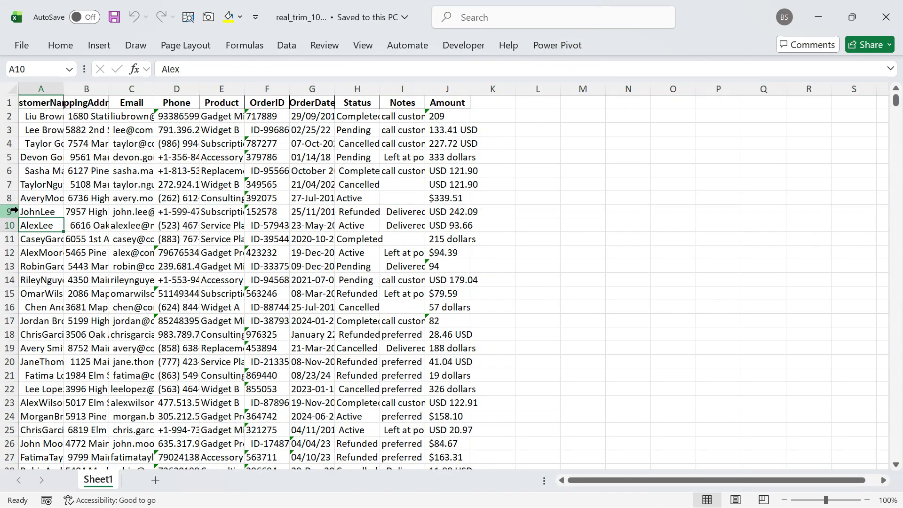
pyautogui.press('Right')
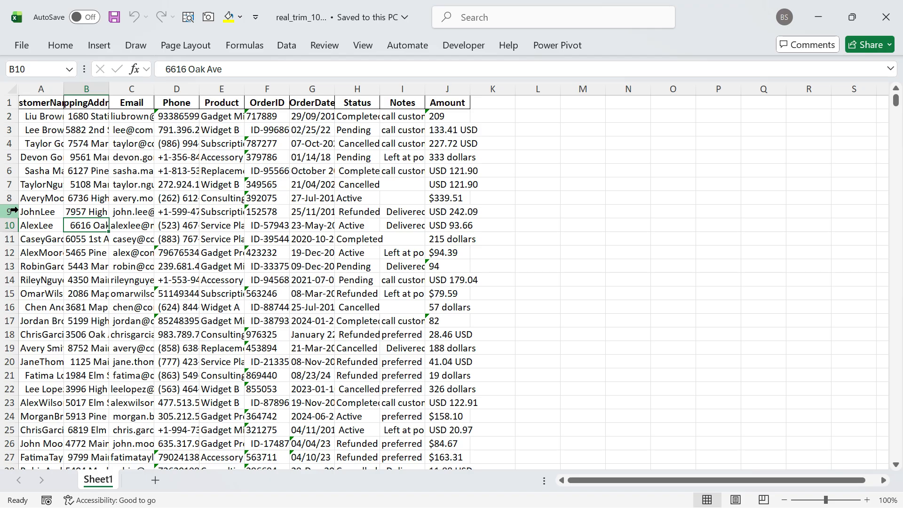
pyautogui.press('Left')
pyautogui.hotkey('ctrl', 'Down')
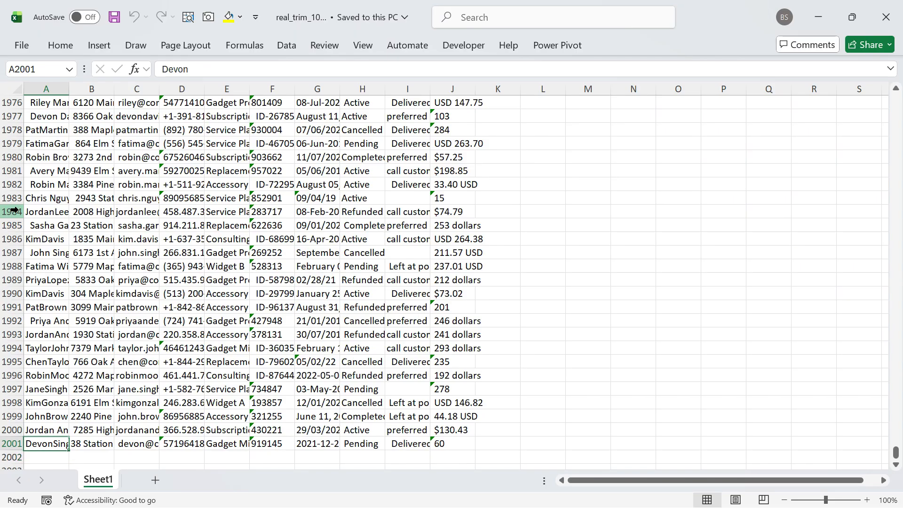
pyautogui.hotkey('shift', 'space')
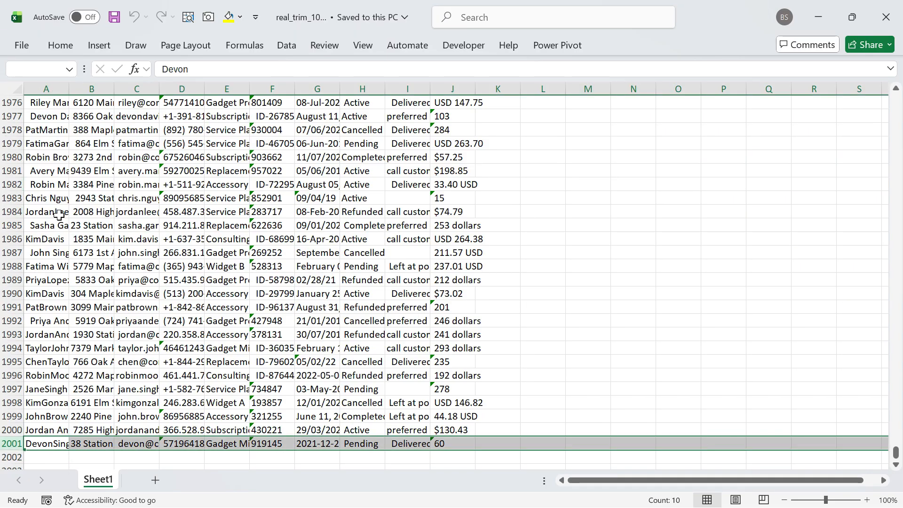
pyautogui.scroll(20, 87, 246)
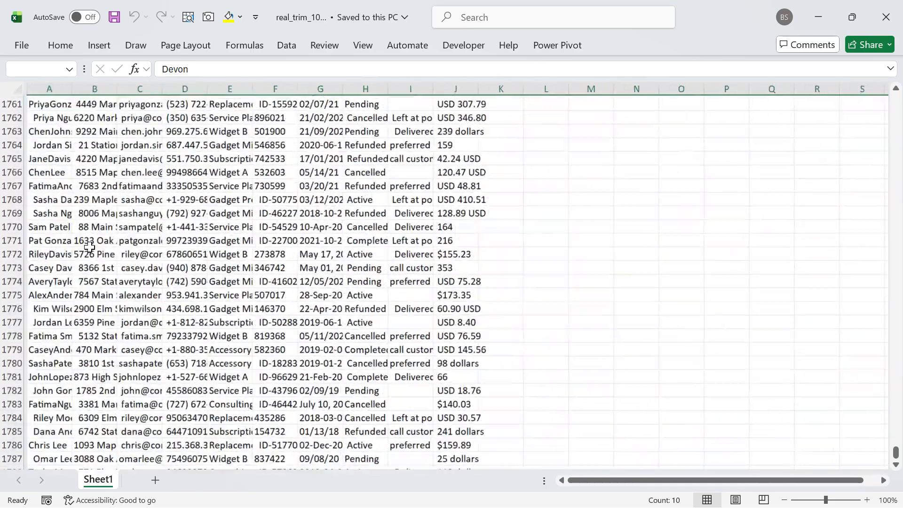
pyautogui.scroll(20, 90, 247)
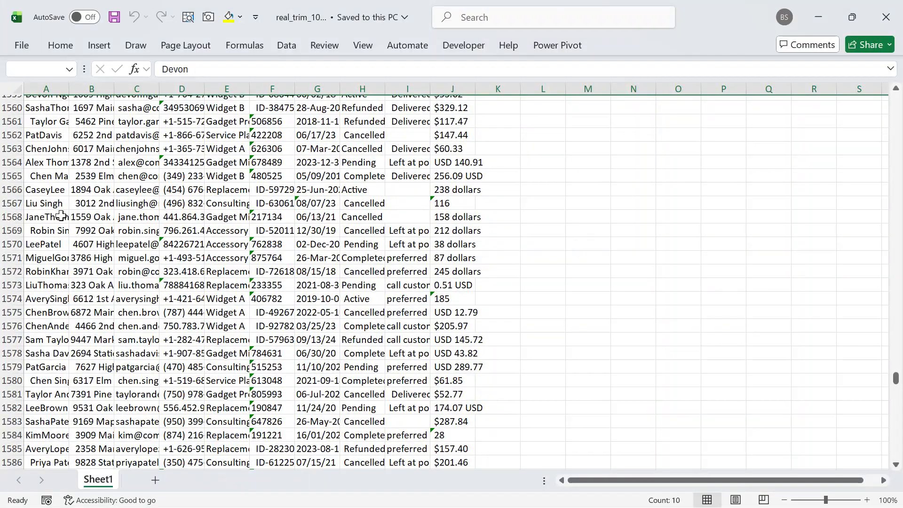
pyautogui.moveTo(893, 377); pyautogui.dragTo(897, 100)
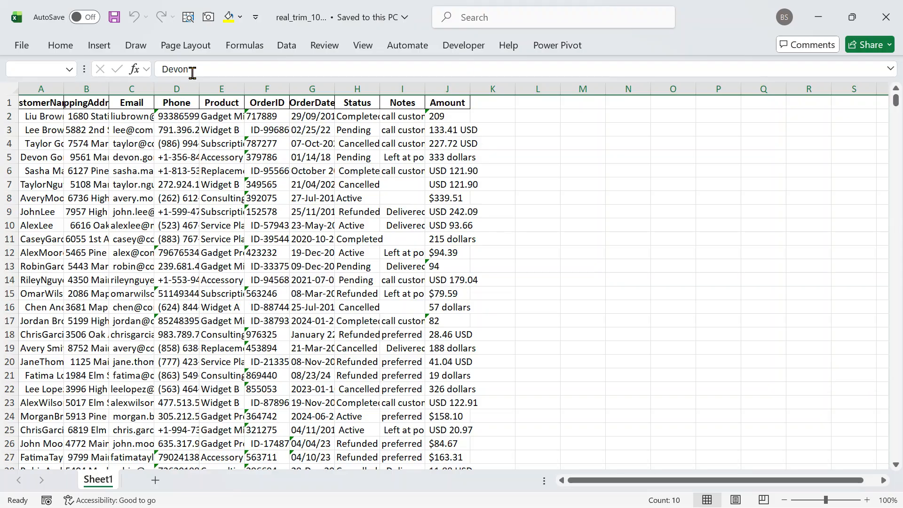
pyautogui.keyDown('shift'); pyautogui.click(8, 115); pyautogui.keyUp('shift')
pyautogui.hotkey('ctrl', 'c')
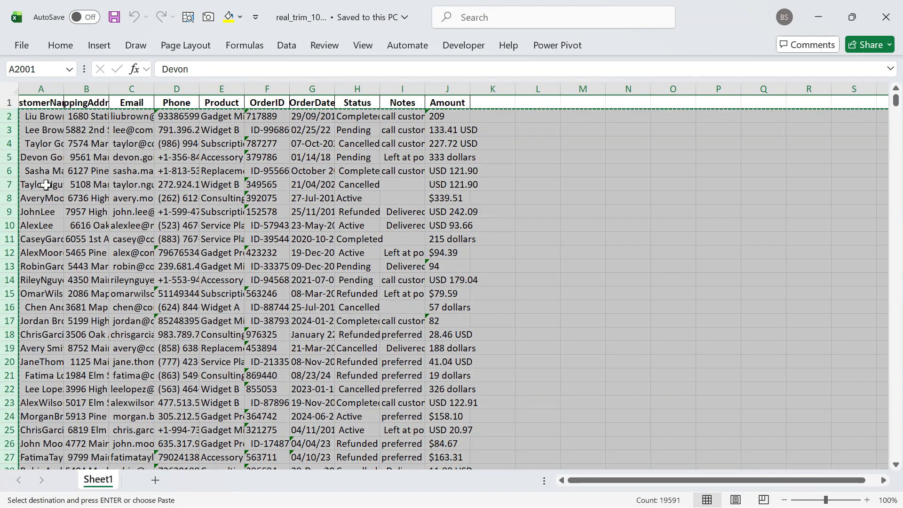
# Paste the copied rows directly below the existing data starting at A2002, and save the source workbook
pyautogui.click(46, 185)
pyautogui.hotkey('ctrl', 'Down')
pyautogui.press('Down')
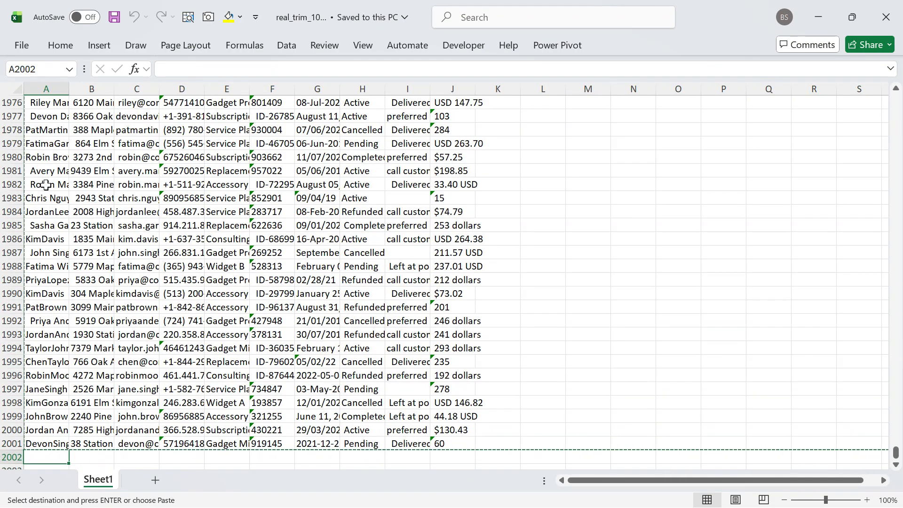
pyautogui.hotkey('ctrl', 'v')
pyautogui.hotkey('ctrl', 'Down')
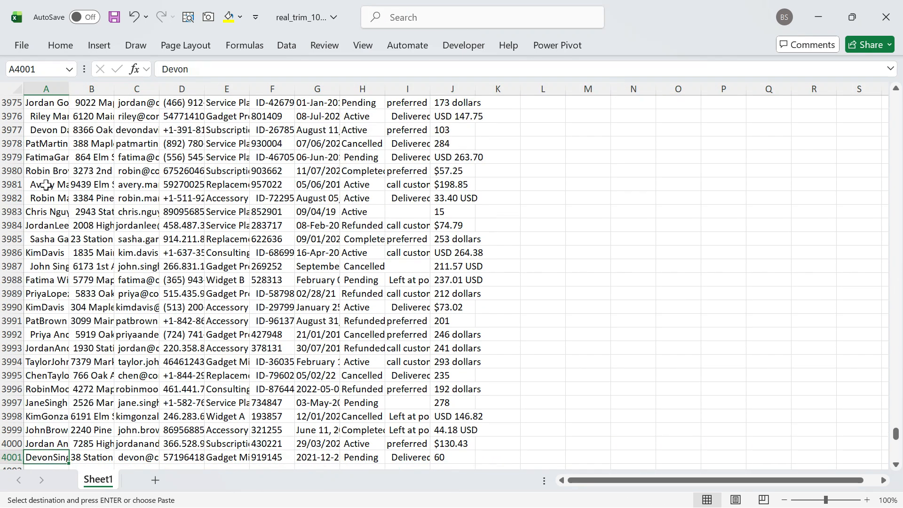
pyautogui.press('Down')
pyautogui.hotkey('ctrl', 's')
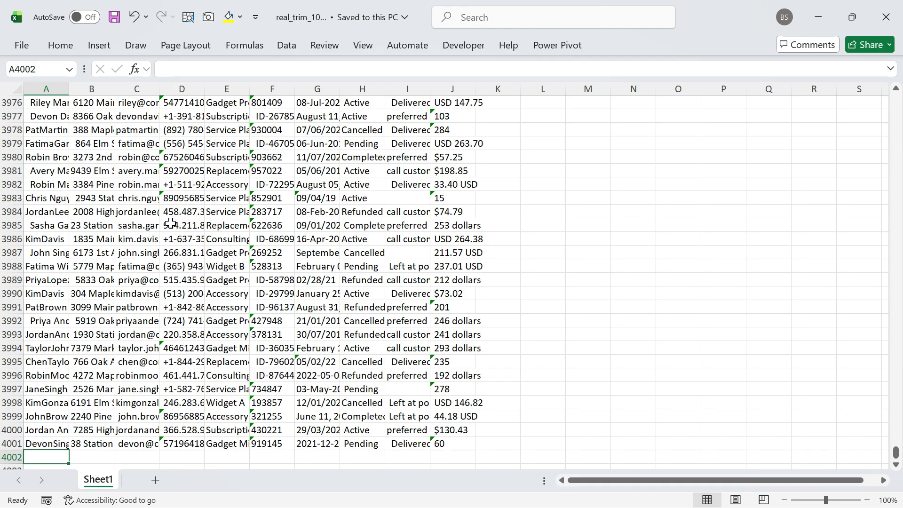
# Close the real_trim_10cols workbook and cancel the pending data import
pyautogui.moveTo(174, 226); pyautogui.dragTo(461, 357)
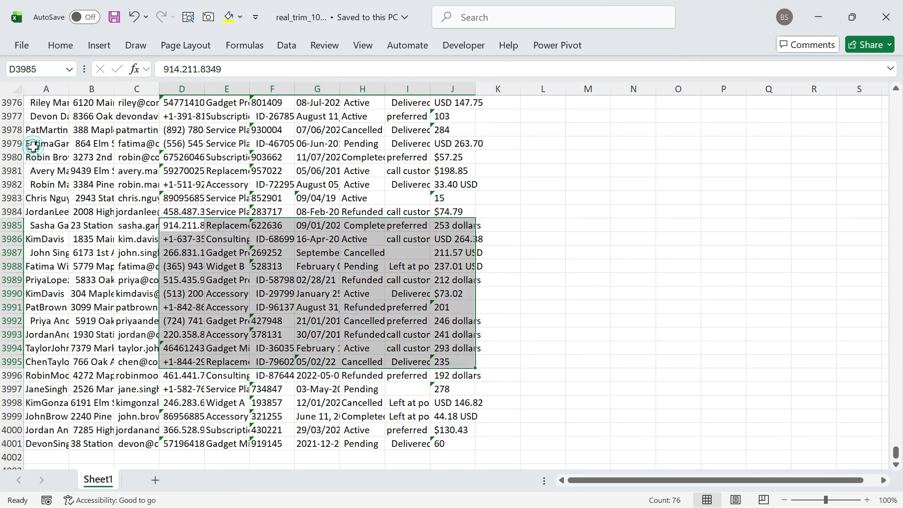
pyautogui.moveTo(35, 144); pyautogui.dragTo(377, 406)
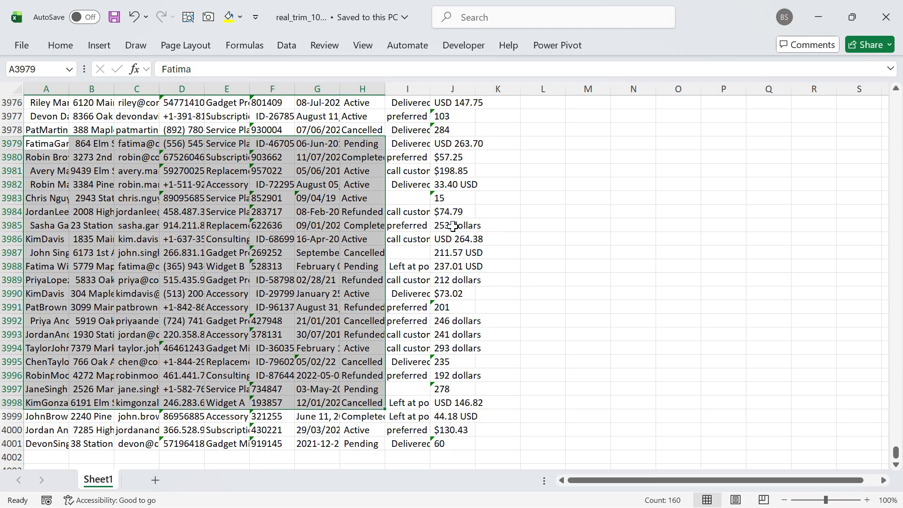
pyautogui.click(900, 14)
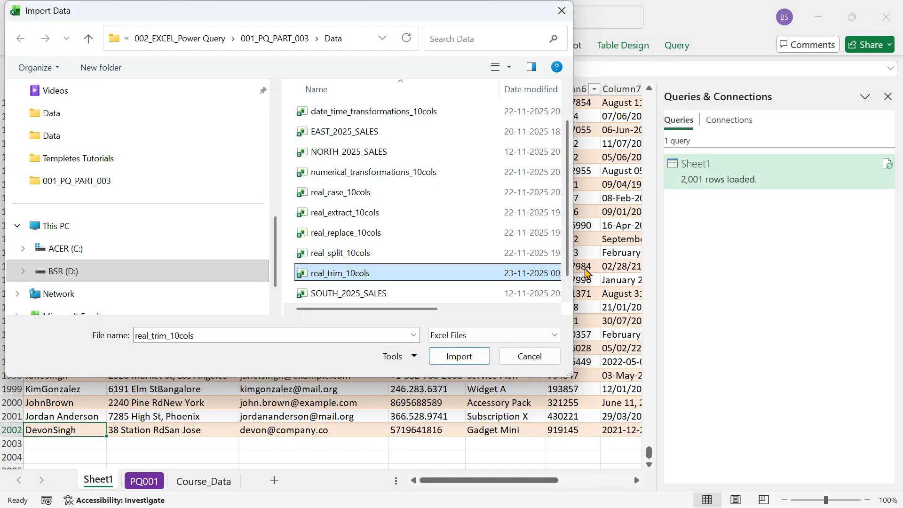
pyautogui.click(528, 357)
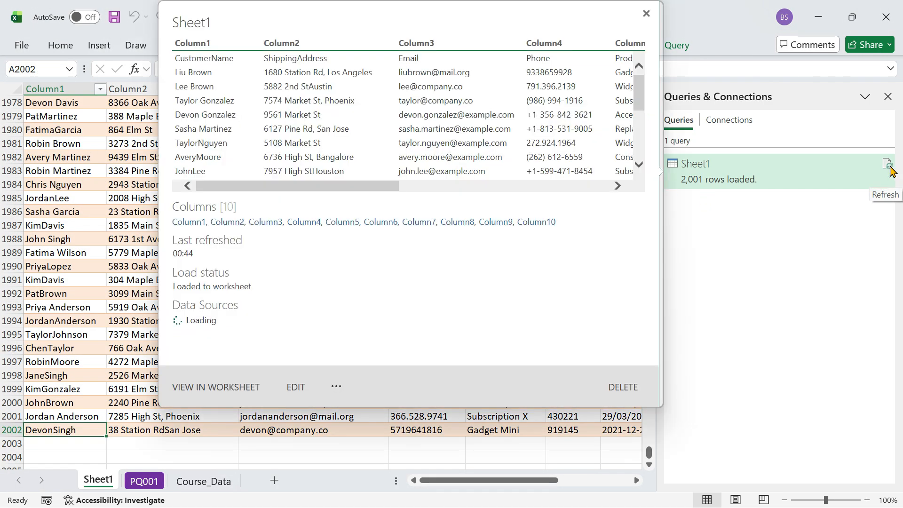
# Refresh the Sheet1 query and go to the last row of its table
pyautogui.click(891, 170)
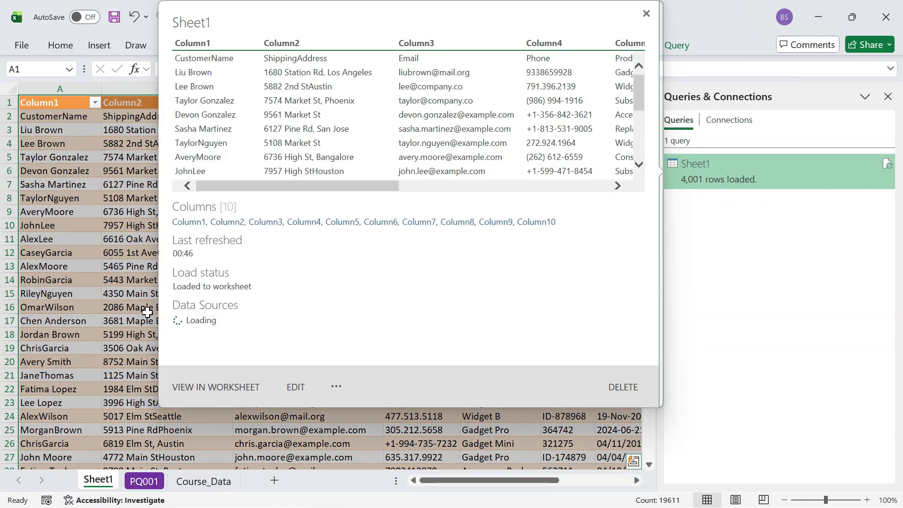
pyautogui.click(103, 325)
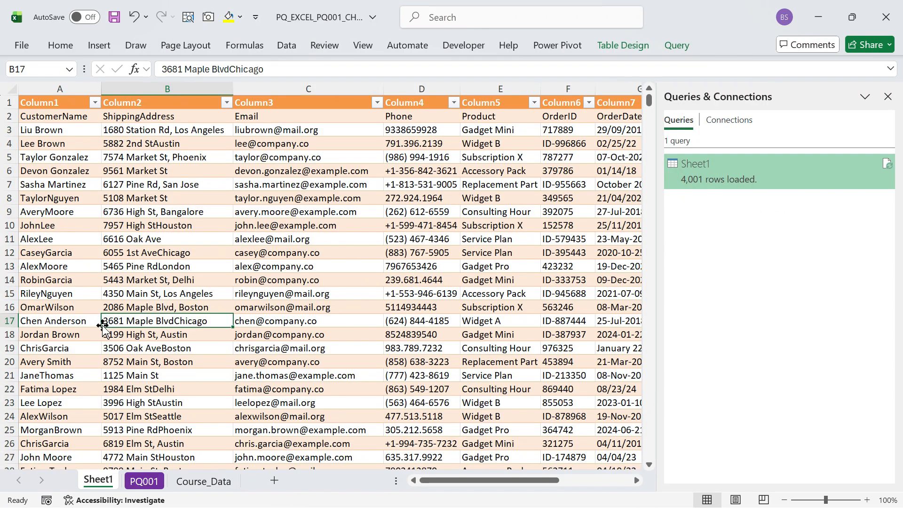
pyautogui.press('Left')
pyautogui.hotkey('ctrl', 'Down')
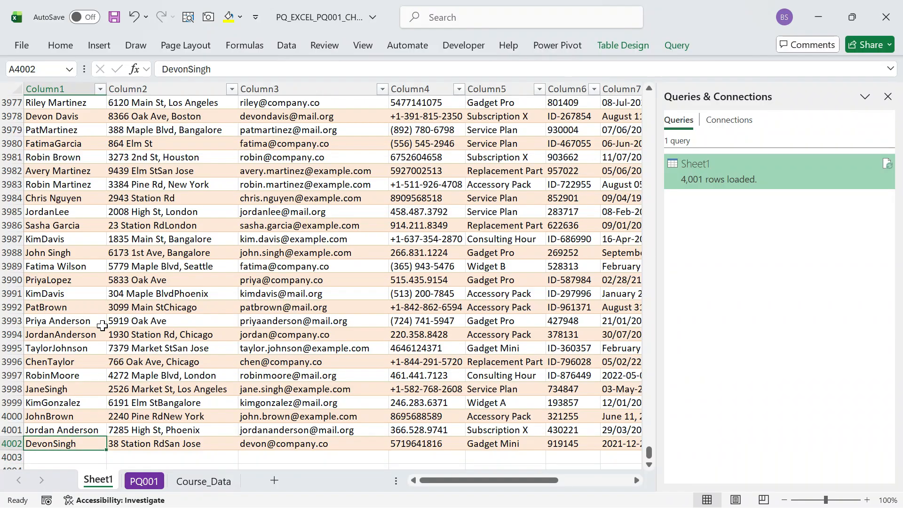
# Look through the last rows of the refreshed table for the appended, cleaned records
pyautogui.hotkey('shift', 'Up')
pyautogui.hotkey('shift', 'Up')
pyautogui.hotkey('shift', 'Up')
pyautogui.hotkey('shift', 'Up')
pyautogui.hotkey('shift', 'Up')
pyautogui.hotkey('shift', 'Up')
pyautogui.hotkey('shift', 'Up')
pyautogui.hotkey('shift', 'Up')
pyautogui.hotkey('shift', 'Up')
pyautogui.hotkey('shift', 'Up')
pyautogui.hotkey('shift', 'Up')
pyautogui.hotkey('shift', 'Up')
pyautogui.hotkey('shift', 'Up')
pyautogui.hotkey('shift', 'Up')
pyautogui.hotkey('shift', 'Up')
pyautogui.hotkey('shift', 'Up')
pyautogui.hotkey('shift', 'Up')
pyautogui.hotkey('shift', 'Up')
pyautogui.hotkey('shift', 'Up')
pyautogui.hotkey('shift', 'Up')
pyautogui.hotkey('shift', 'Up')
pyautogui.hotkey('shift', 'Up')
pyautogui.hotkey('shift', 'Up')
pyautogui.hotkey('shift', 'Up')
pyautogui.hotkey('shift', 'Up')
pyautogui.hotkey('shift', 'Up')
pyautogui.hotkey('shift', 'Up')
pyautogui.hotkey('shift', 'Up')
pyautogui.hotkey('shift', 'Up')
pyautogui.hotkey('shift', 'Up')
pyautogui.hotkey('shift', 'Up')
pyautogui.hotkey('shift', 'Up')
pyautogui.hotkey('shift', 'Up')
pyautogui.hotkey('shift', 'Up')
pyautogui.hotkey('shift', 'Up')
pyautogui.hotkey('shift', 'Up')
pyautogui.hotkey('shift', 'Up')
pyautogui.hotkey('shift', 'Up')
pyautogui.hotkey('shift', 'Up')
pyautogui.hotkey('shift', 'Up')
pyautogui.press('Up')
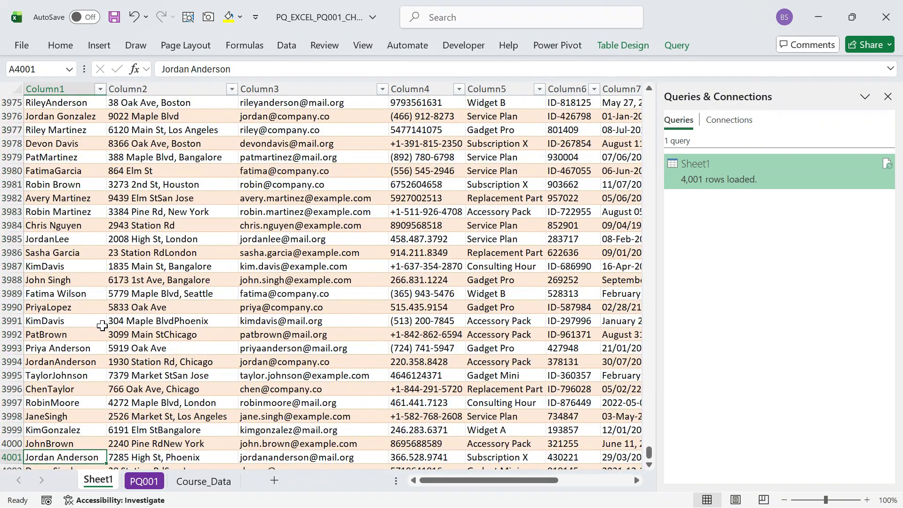
# Review the refreshed table from its first row to its last and across all its columns
pyautogui.hotkey('ctrl', 'Home')
pyautogui.press('Down')
pyautogui.press('Down')
pyautogui.press('Down')
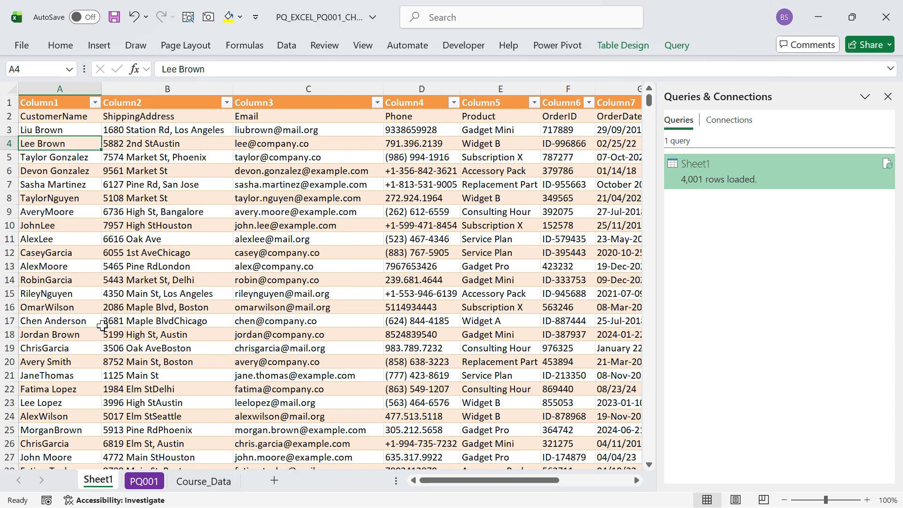
pyautogui.hotkey('ctrl', 'Down')
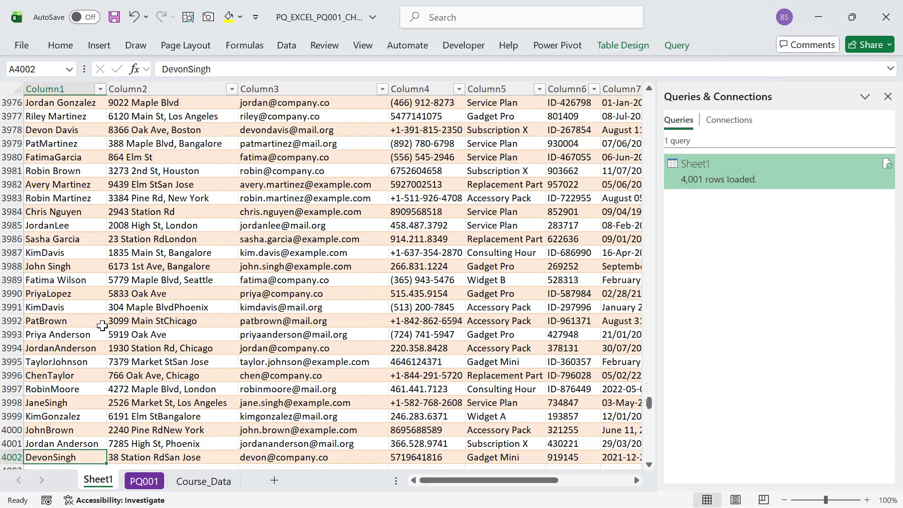
pyautogui.hotkey('ctrl', 'Up')
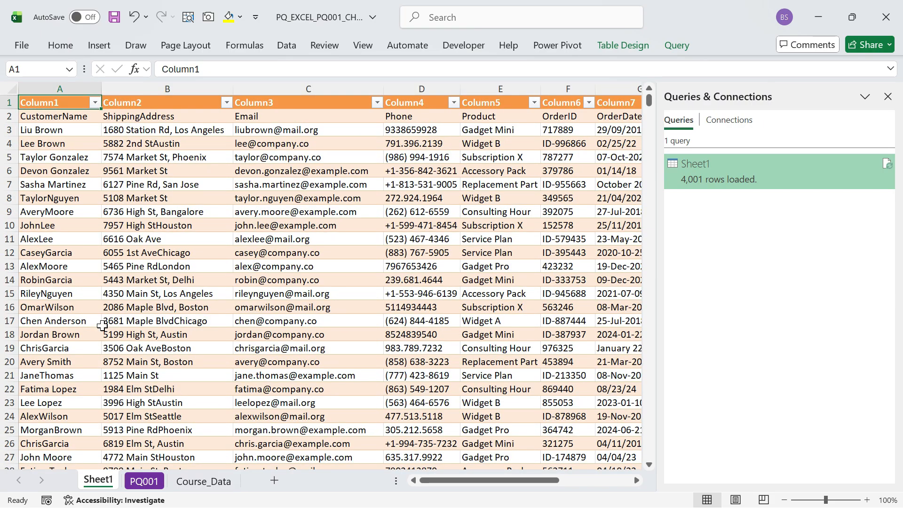
pyautogui.press('Down')
pyautogui.press('Down')
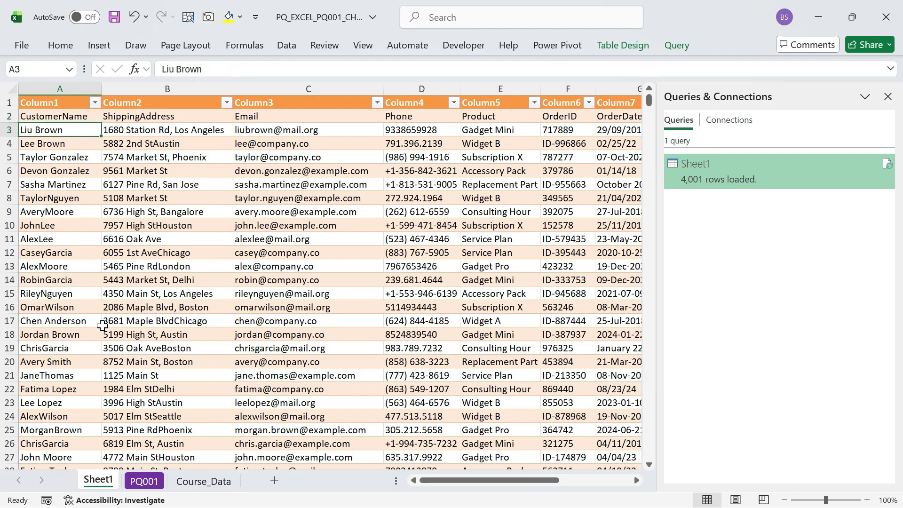
pyautogui.hotkey('ctrl', 'Right')
pyautogui.hotkey('ctrl', 'Left')
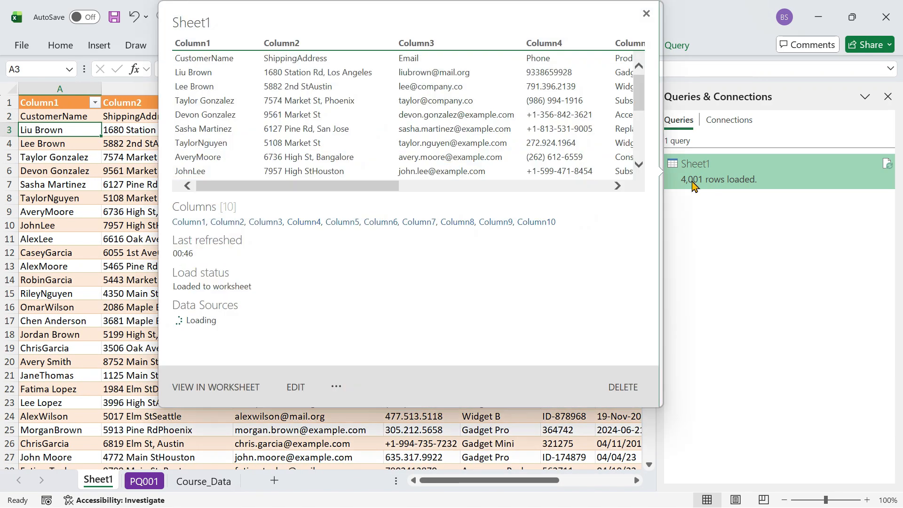
# Open the Sheet1 query for editing in Power Query Editor
pyautogui.rightClick(693, 185)
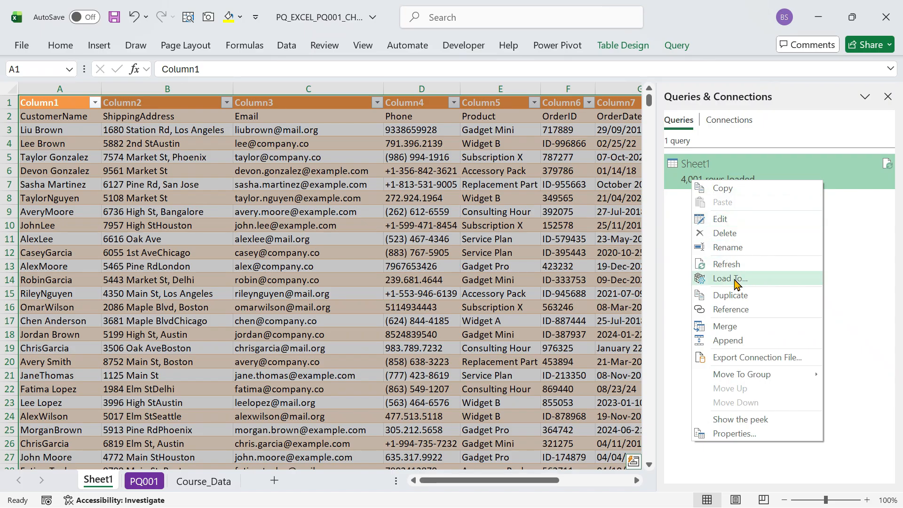
pyautogui.click(822, 170)
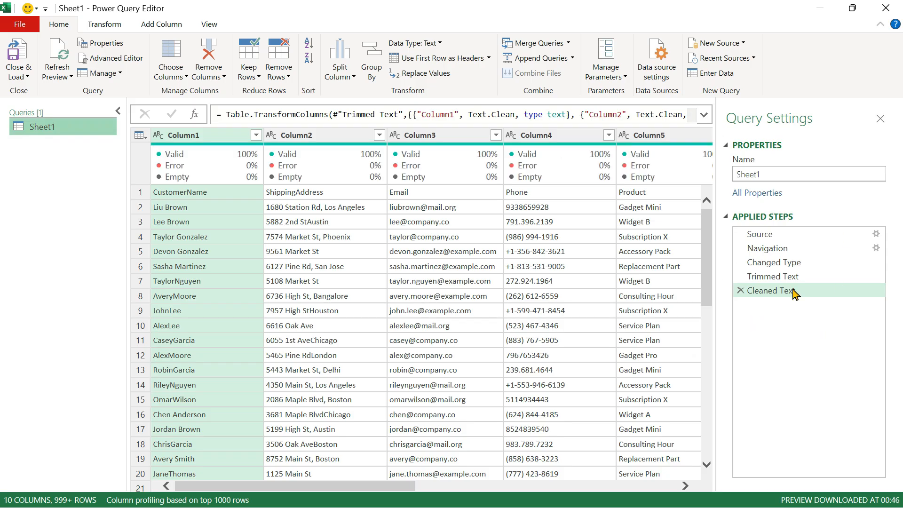
pyautogui.hotkey('ctrl', '2')
pyautogui.moveTo(717, 195)
pyautogui.mouseDown()
pyautogui.moveTo(761, 253)
pyautogui.moveTo(871, 357)
pyautogui.moveTo(891, 363)
pyautogui.mouseUp()
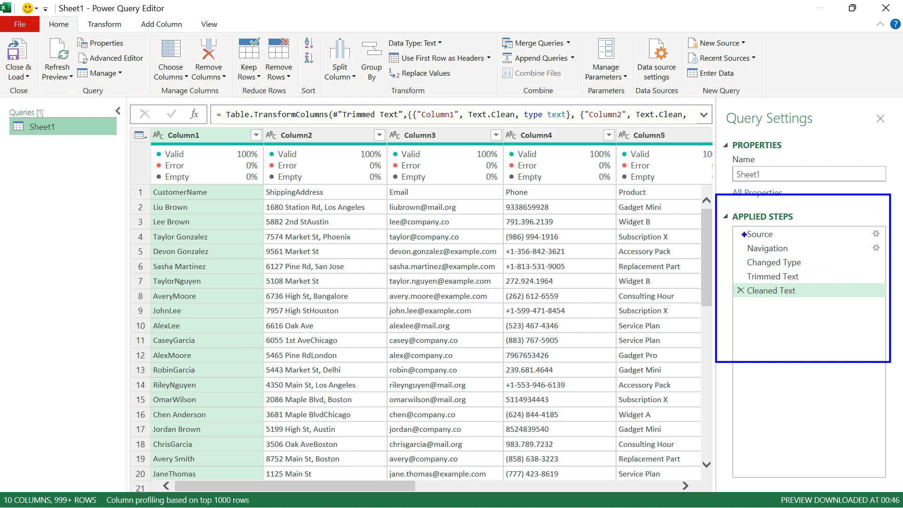
pyautogui.moveTo(744, 233); pyautogui.dragTo(655, 235)
pyautogui.moveTo(749, 248); pyautogui.dragTo(643, 250)
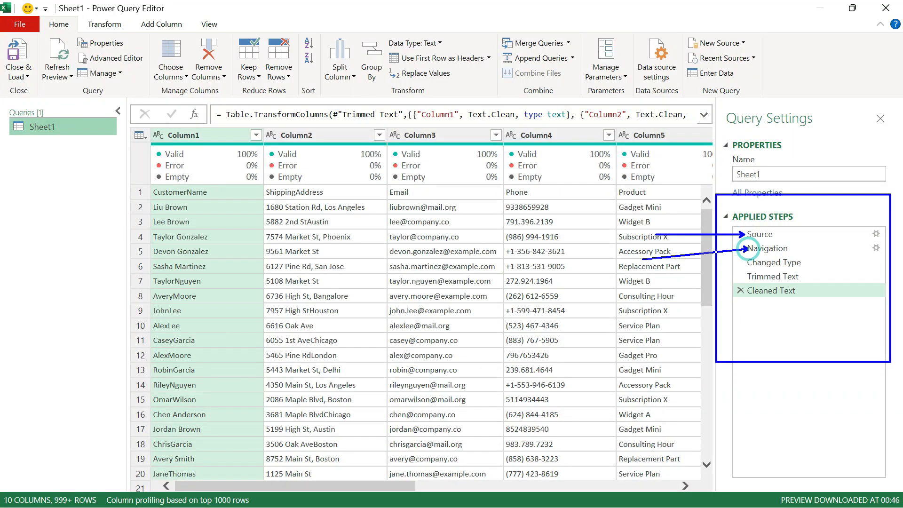
# Review the recorded applied steps and the preview rows of the Sheet1 query, and close Power Query Editor
pyautogui.moveTo(752, 265); pyautogui.dragTo(637, 264)
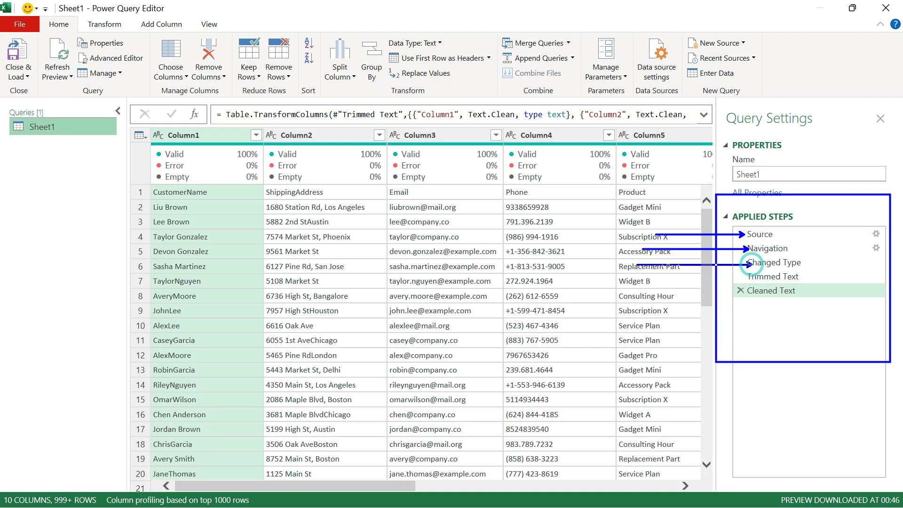
pyautogui.moveTo(749, 276); pyautogui.dragTo(655, 296)
pyautogui.moveTo(745, 294); pyautogui.dragTo(635, 370)
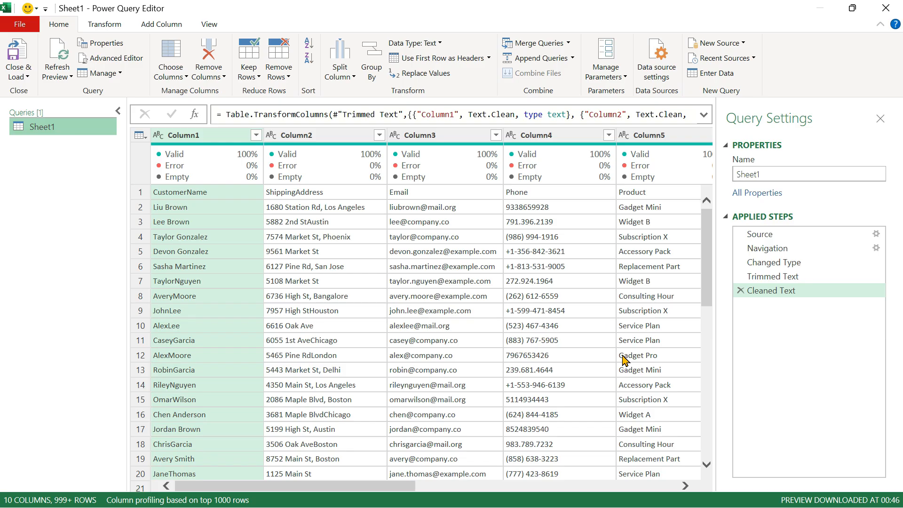
pyautogui.click(234, 346)
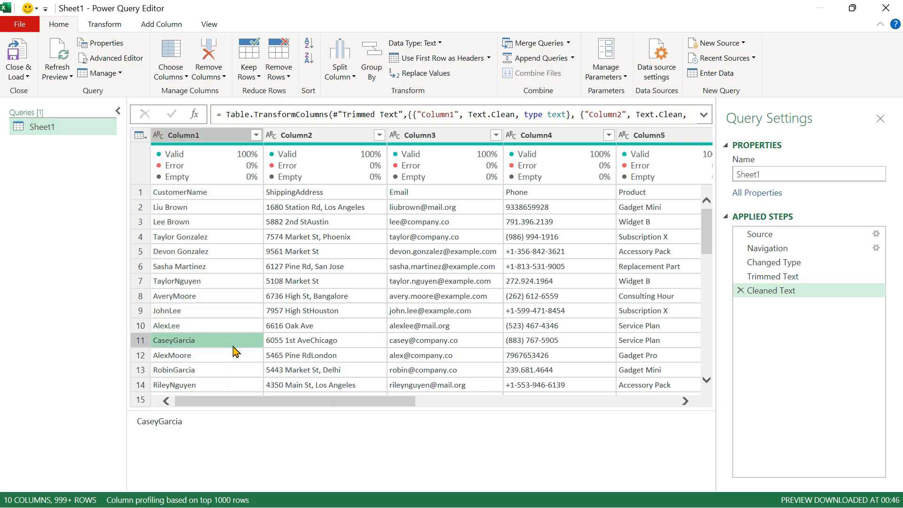
pyautogui.press('Up')
pyautogui.press('Up')
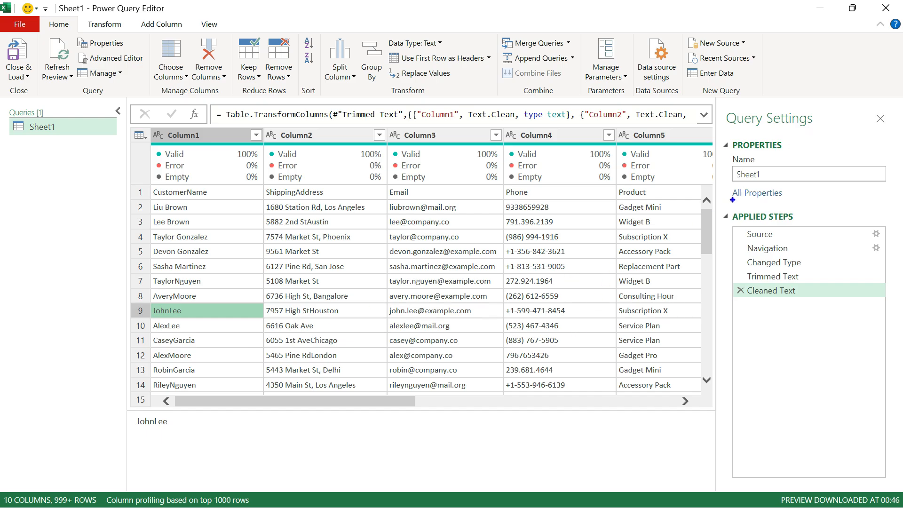
pyautogui.moveTo(728, 203)
pyautogui.mouseDown()
pyautogui.moveTo(824, 322)
pyautogui.moveTo(898, 328)
pyautogui.mouseUp()
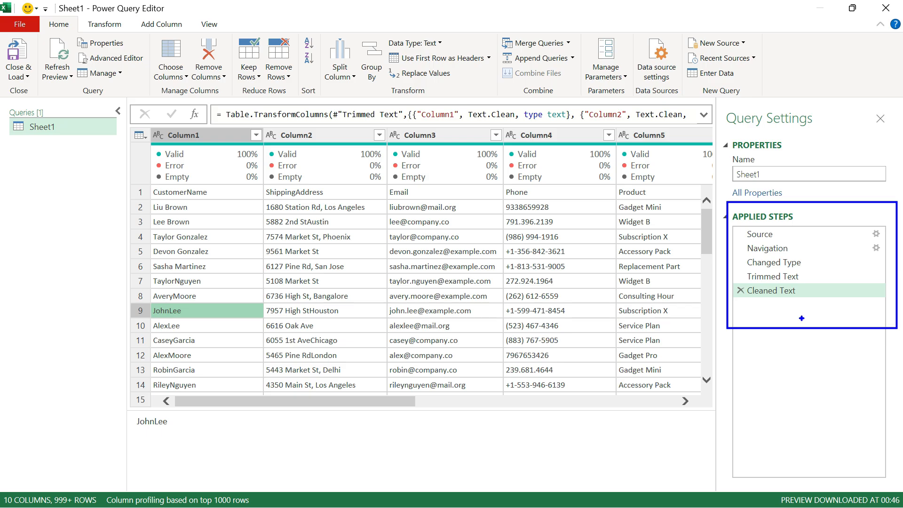
pyautogui.scroll(-5, 360, 289)
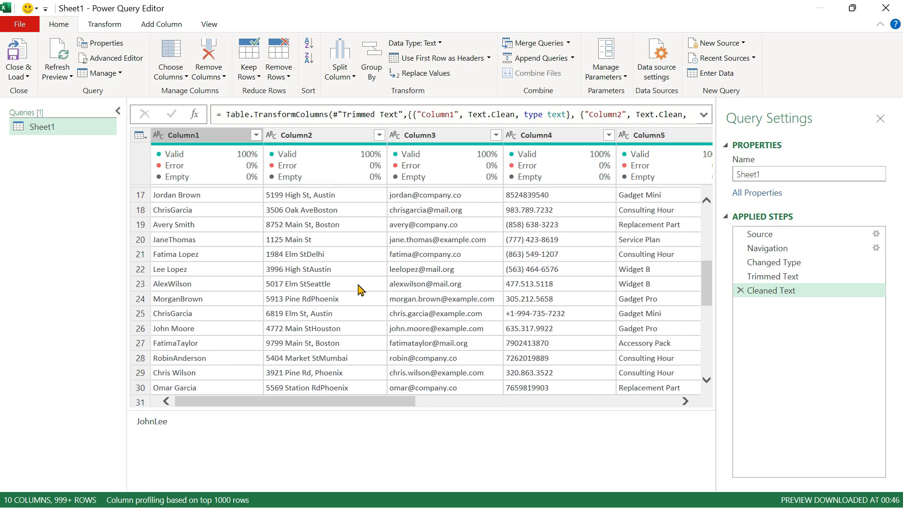
pyautogui.scroll(5, 360, 289)
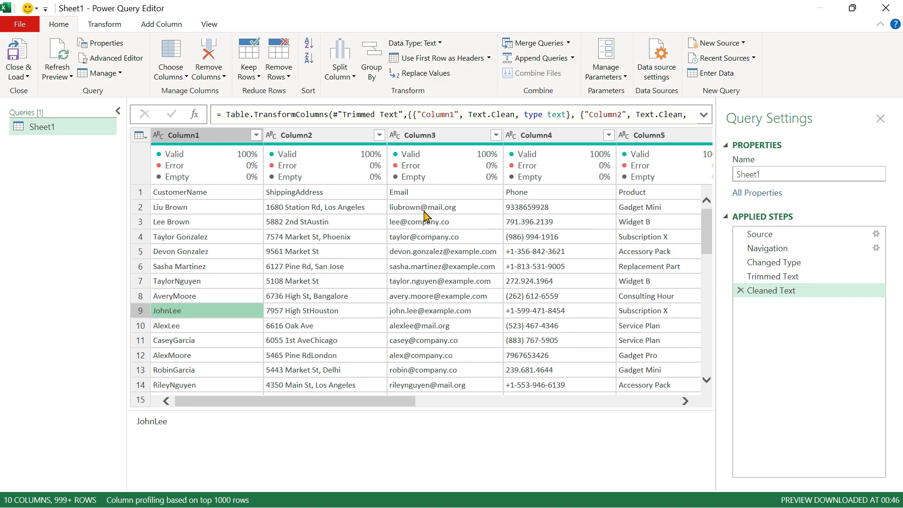
pyautogui.click(886, 8)
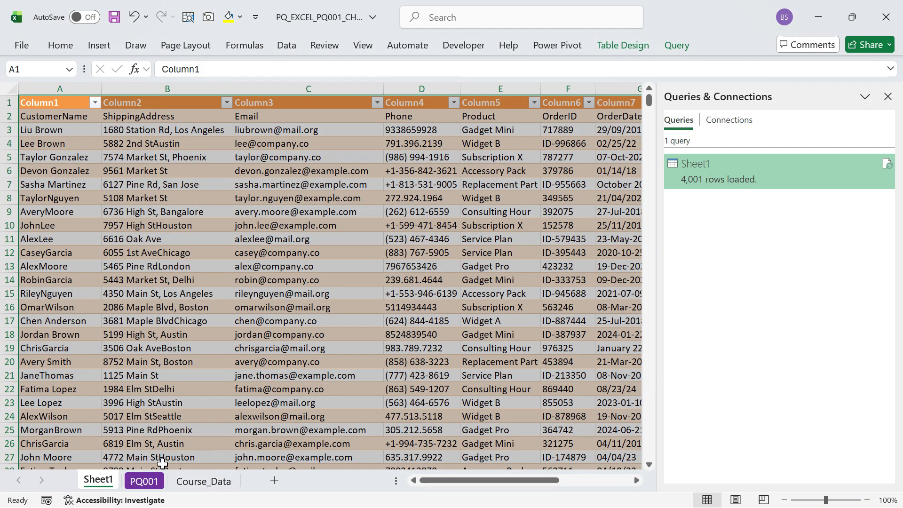
# Expand the Lower / Upper / Proper case notes on the PQ001 sheet and save the workbook
pyautogui.click(144, 481)
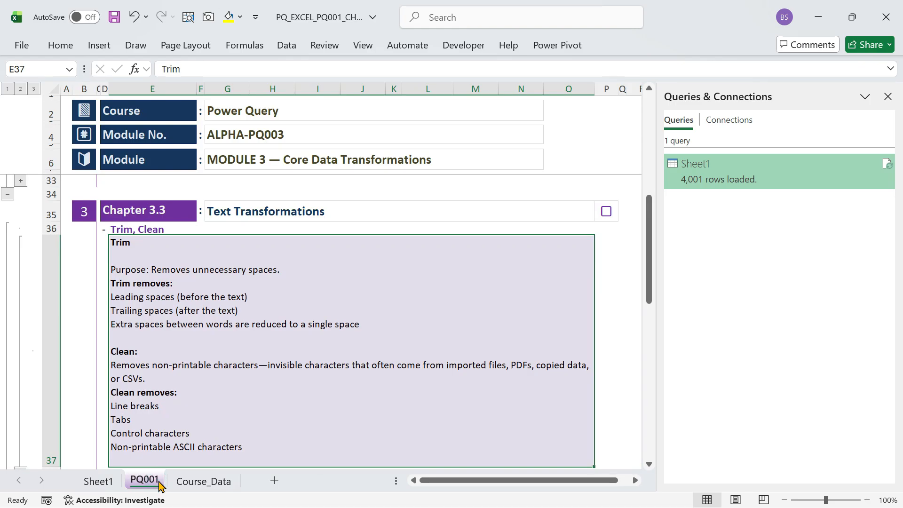
pyautogui.scroll(-5, 293, 341)
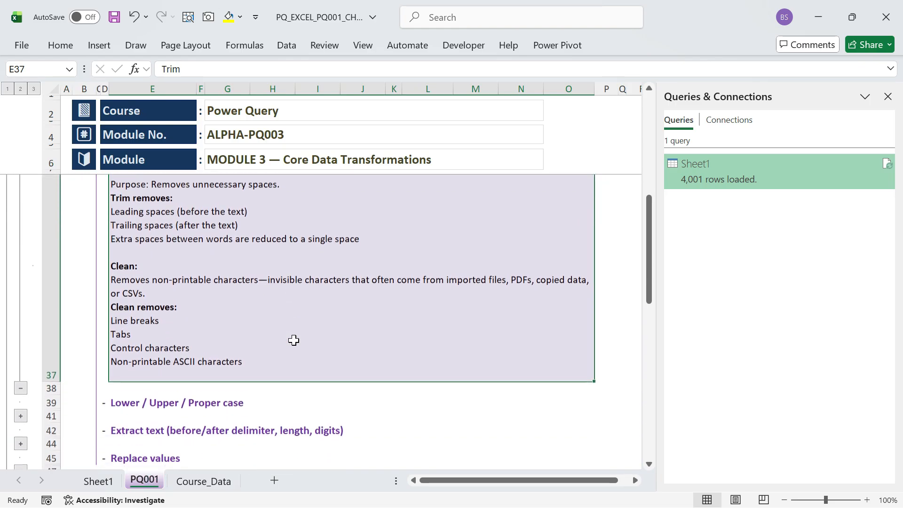
pyautogui.click(213, 337)
pyautogui.click(20, 347)
pyautogui.click(270, 269)
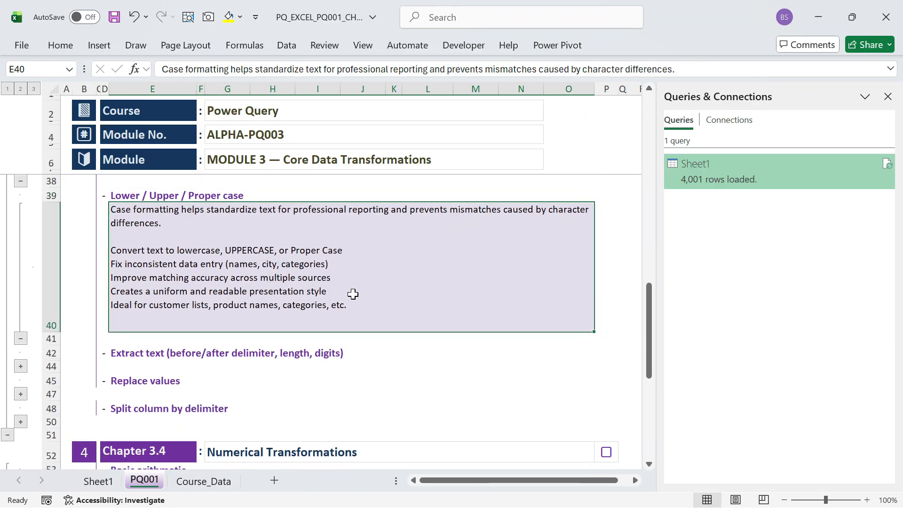
pyautogui.hotkey('ctrl', 's')
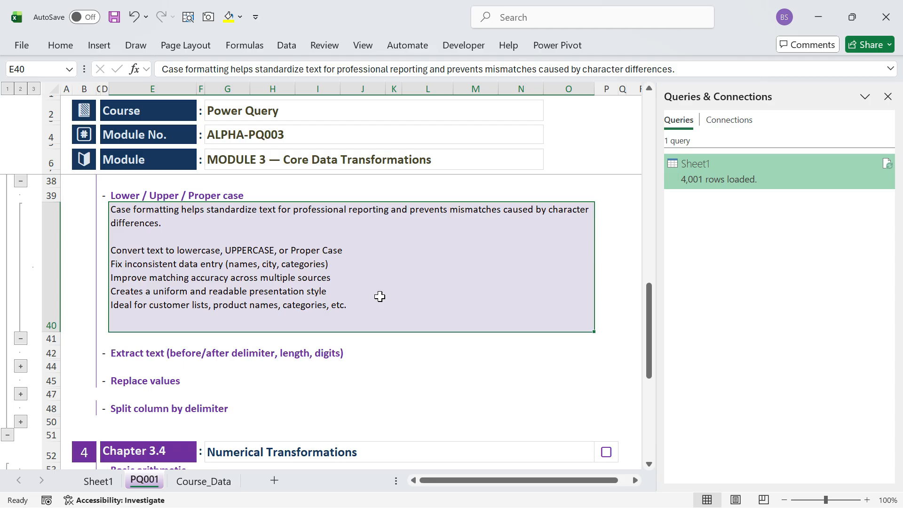
# Import Sheet1 from the real_case_10cols Excel workbook and open it in Power Query Editor for transformation
pyautogui.click(286, 45)
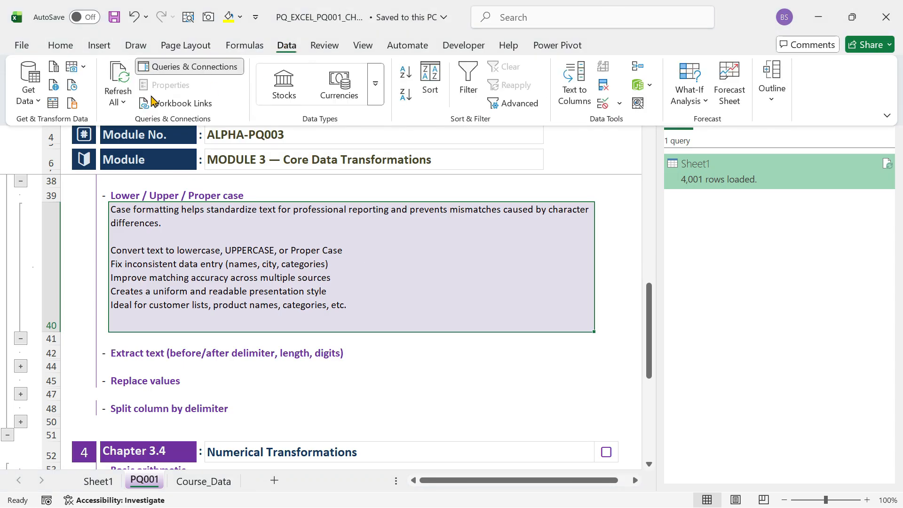
pyautogui.click(33, 101)
pyautogui.moveTo(118, 125)
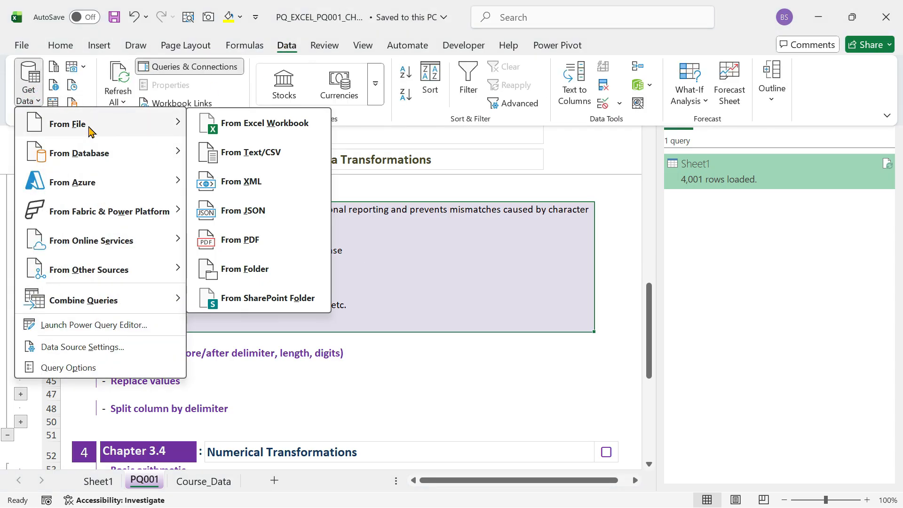
pyautogui.click(279, 125)
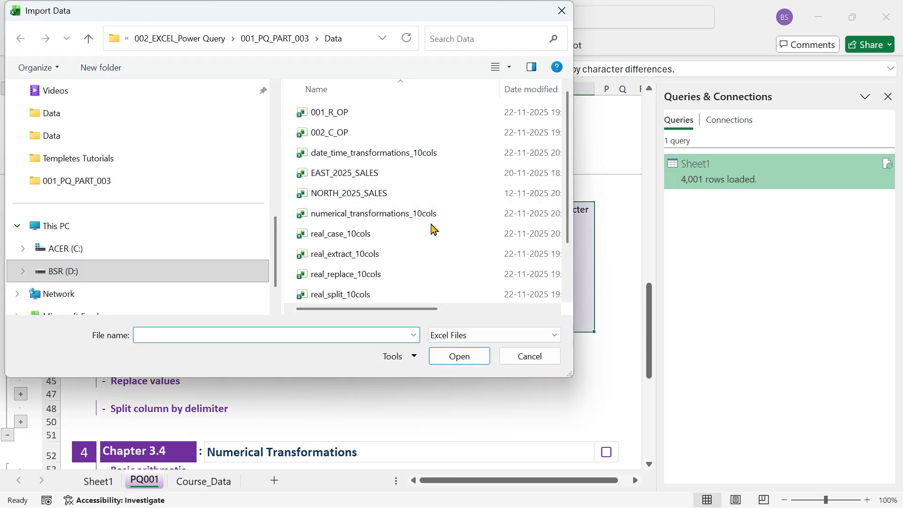
pyautogui.click(380, 242)
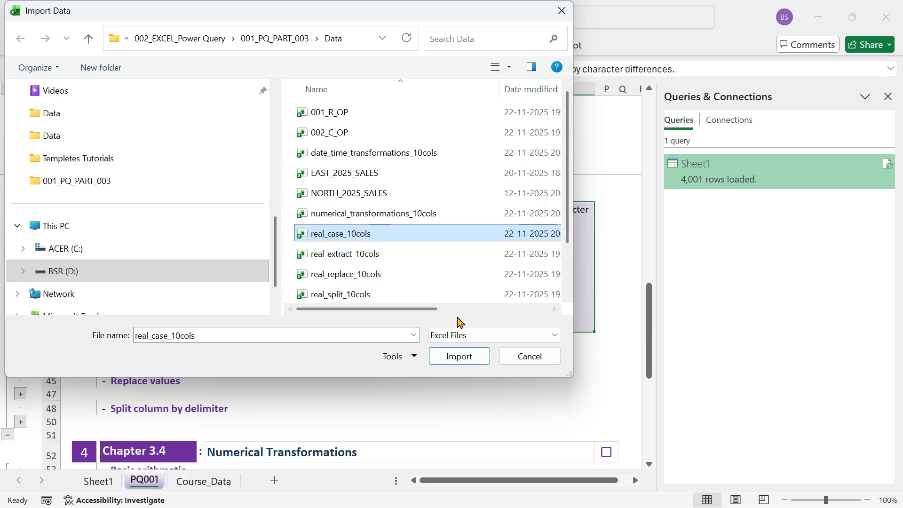
pyautogui.click(459, 356)
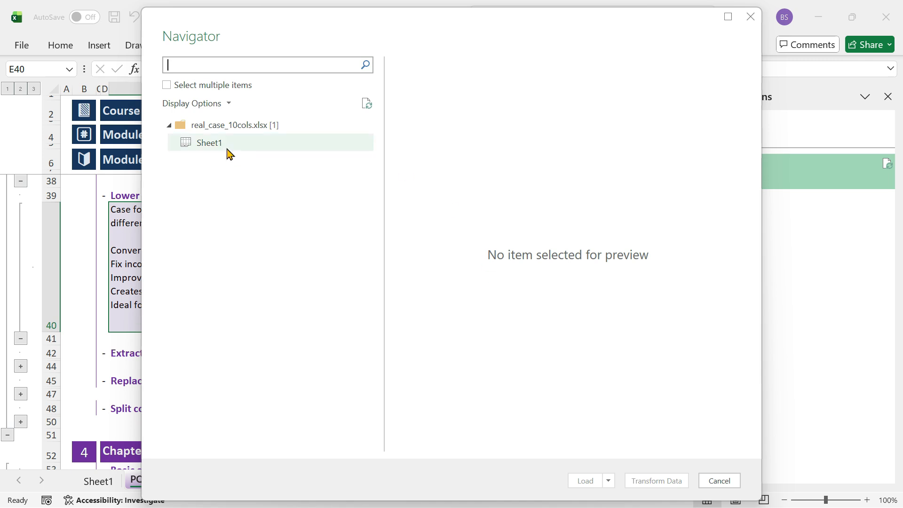
pyautogui.click(223, 145)
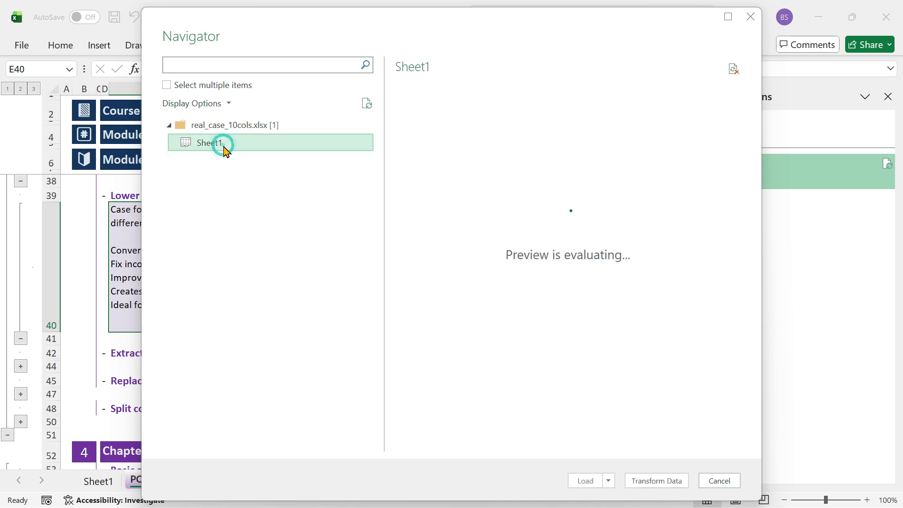
pyautogui.click(651, 480)
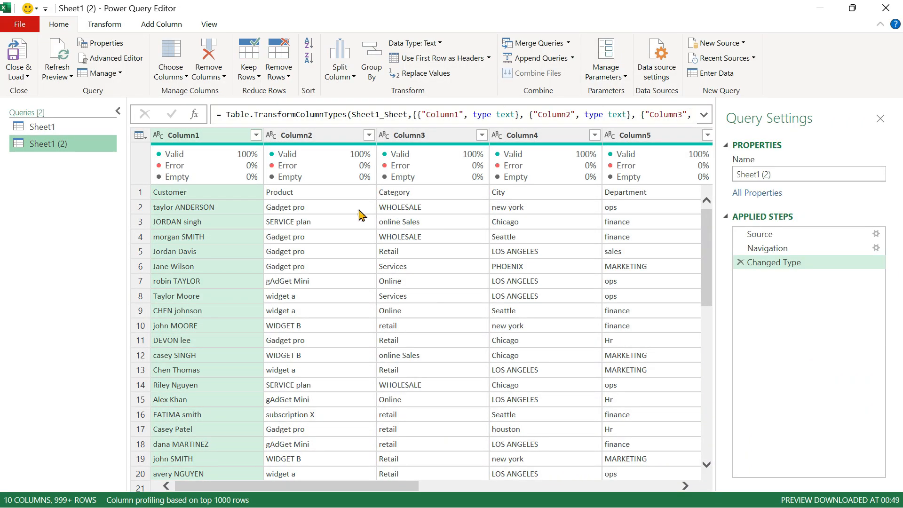
# Switch between the Sheet1 and Sheet1 (2) queries to compare their data and applied steps, ending on Sheet1 (2)
pyautogui.click(65, 129)
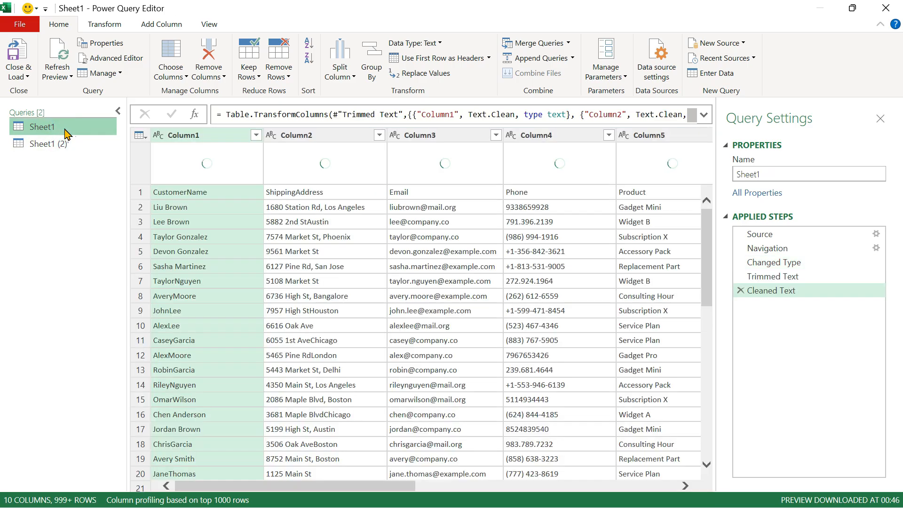
pyautogui.click(68, 143)
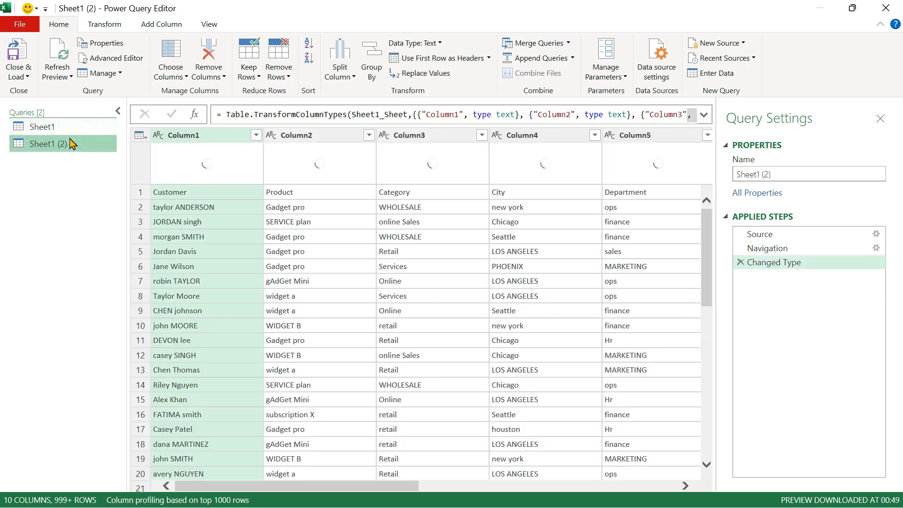
pyautogui.click(50, 128)
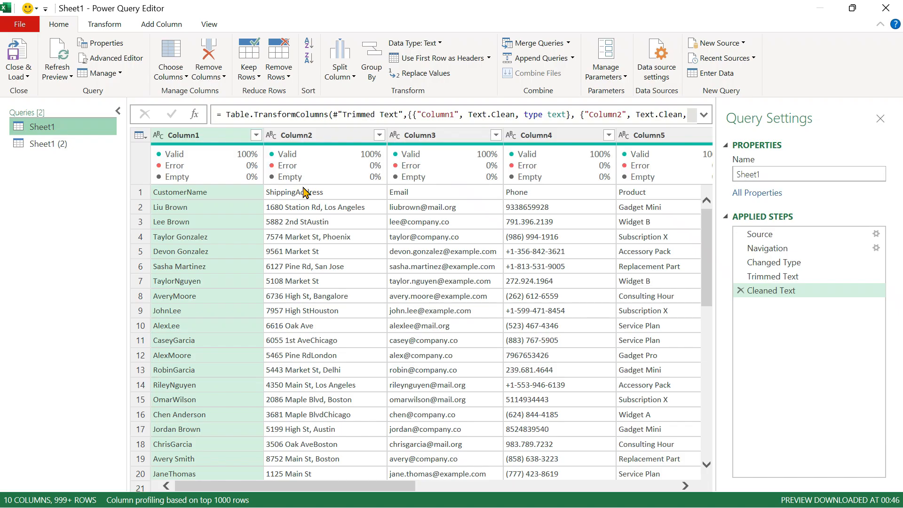
pyautogui.moveTo(344, 176)
pyautogui.click(109, 149)
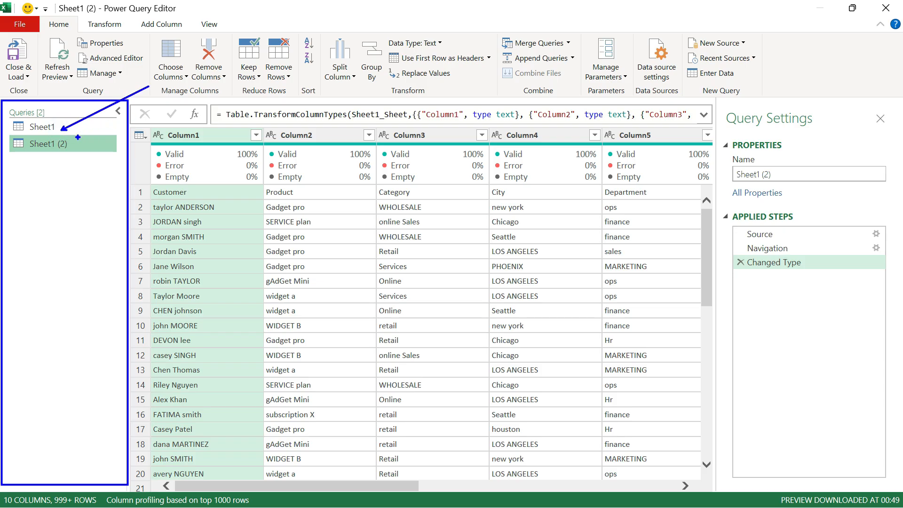
pyautogui.moveTo(70, 145); pyautogui.dragTo(179, 232)
pyautogui.press('Escape')
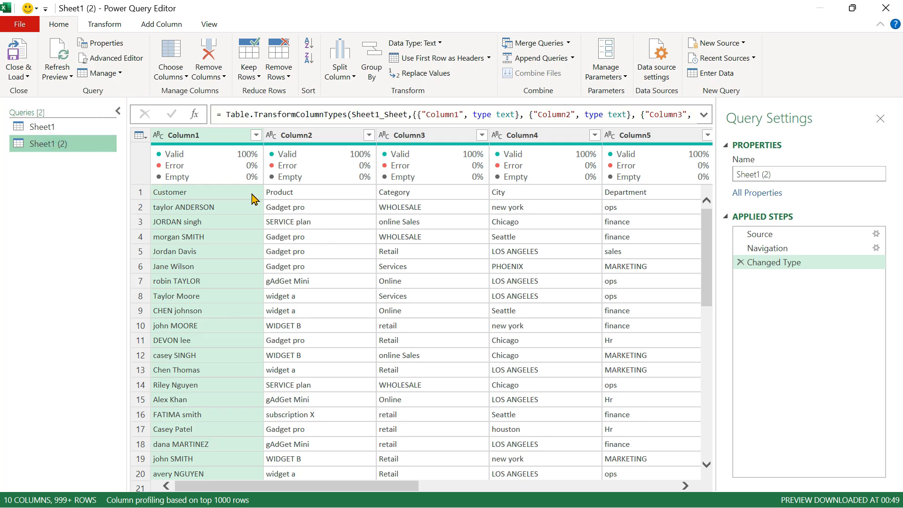
# Look through the imported rows and columns of Sheet1 (2) for inconsistent letter case
pyautogui.scroll(-2, 431, 304)
pyautogui.scroll(2, 432, 304)
pyautogui.hscroll(5, 370, 230)
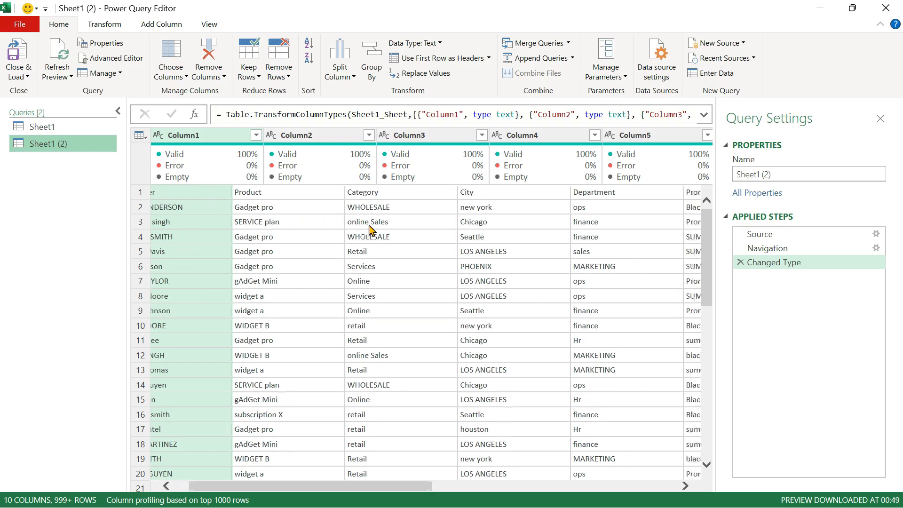
pyautogui.hscroll(-5, 369, 230)
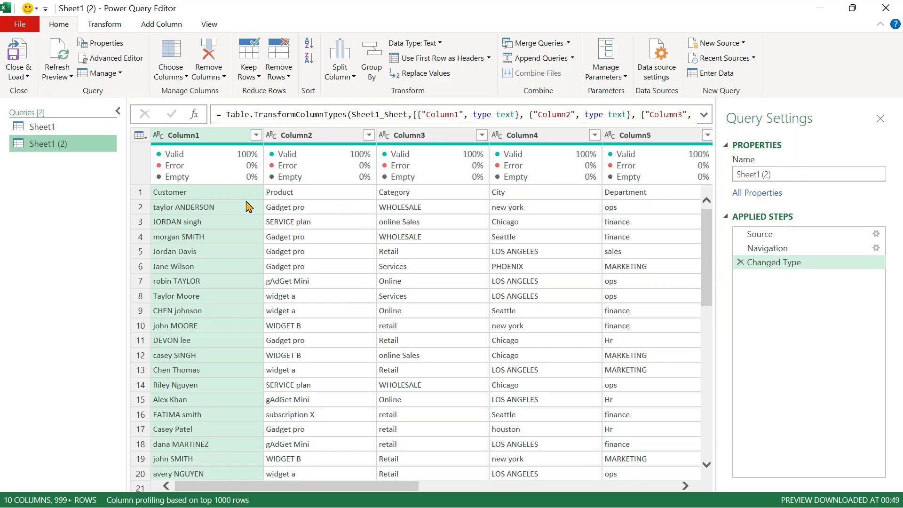
# Promote the first row of the Sheet1 (2) query to column headers
pyautogui.click(206, 193)
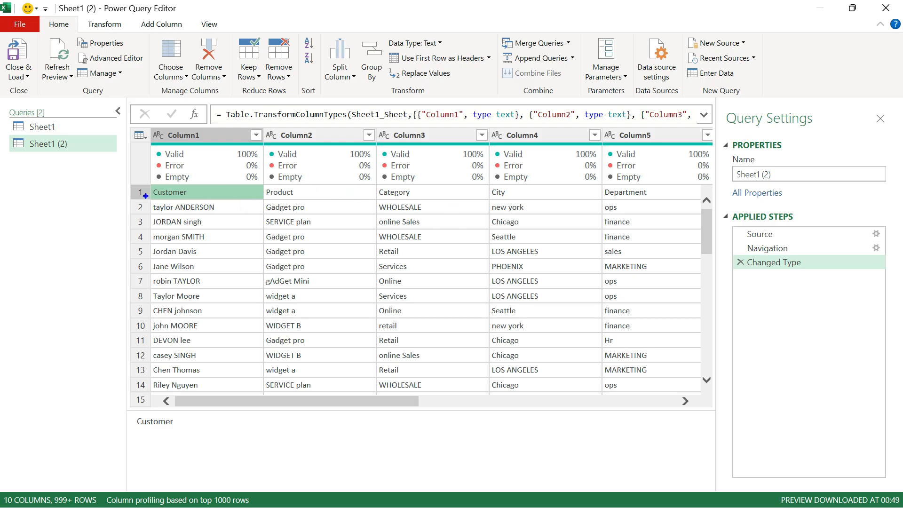
pyautogui.moveTo(142, 214)
pyautogui.mouseDown()
pyautogui.moveTo(315, 215)
pyautogui.moveTo(358, 156)
pyautogui.moveTo(611, 191)
pyautogui.moveTo(708, 168)
pyautogui.mouseUp()
pyautogui.moveTo(221, 170)
pyautogui.click(429, 63)
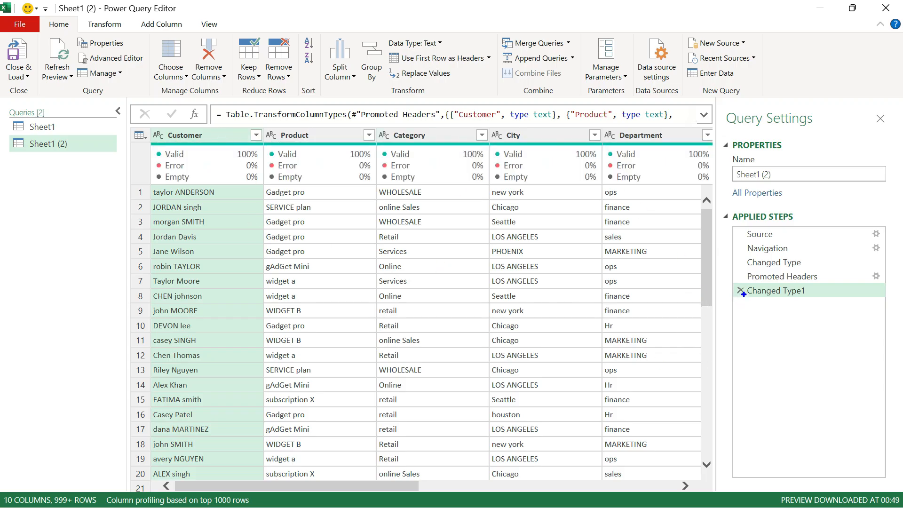
# Examine the Promoted Headers and Changed Type1 steps and the data types of the Customer and Product columns
pyautogui.moveTo(743, 294); pyautogui.dragTo(630, 403)
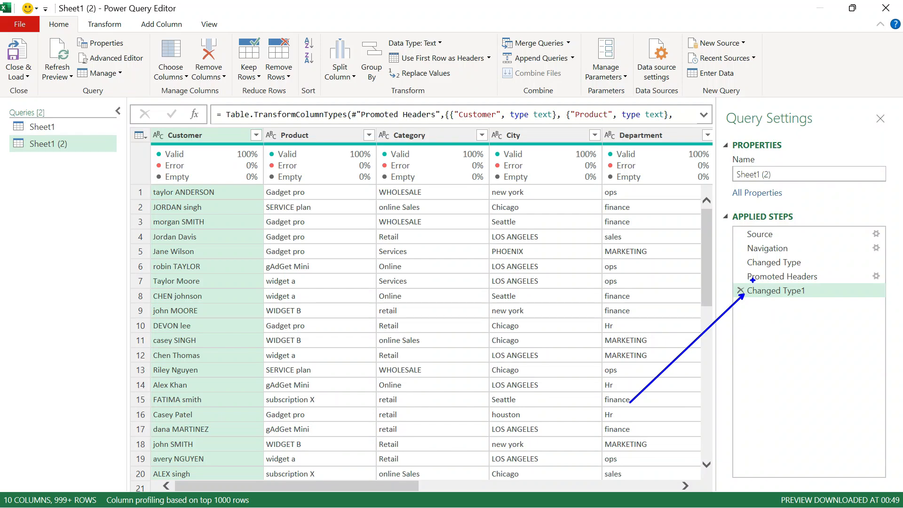
pyautogui.moveTo(744, 277); pyautogui.dragTo(617, 278)
pyautogui.moveTo(150, 124); pyautogui.dragTo(164, 159)
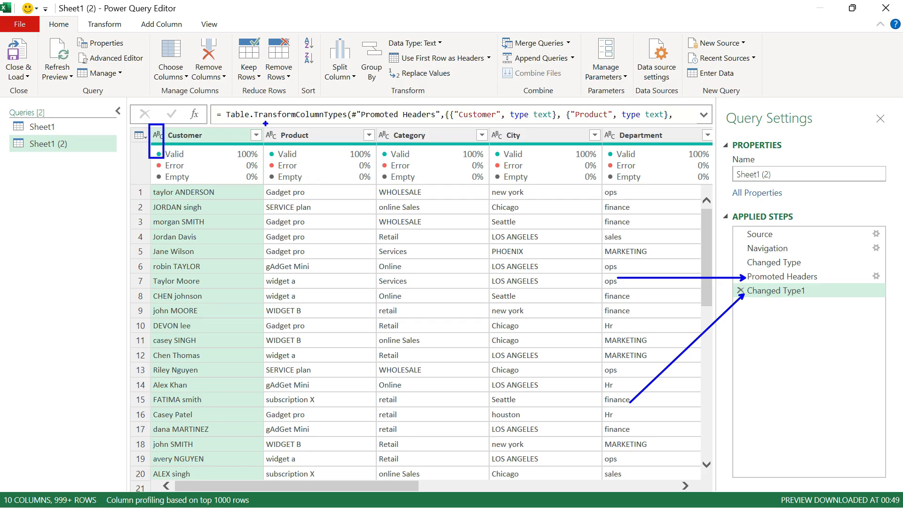
pyautogui.moveTo(260, 123); pyautogui.dragTo(281, 147)
pyautogui.press('Escape')
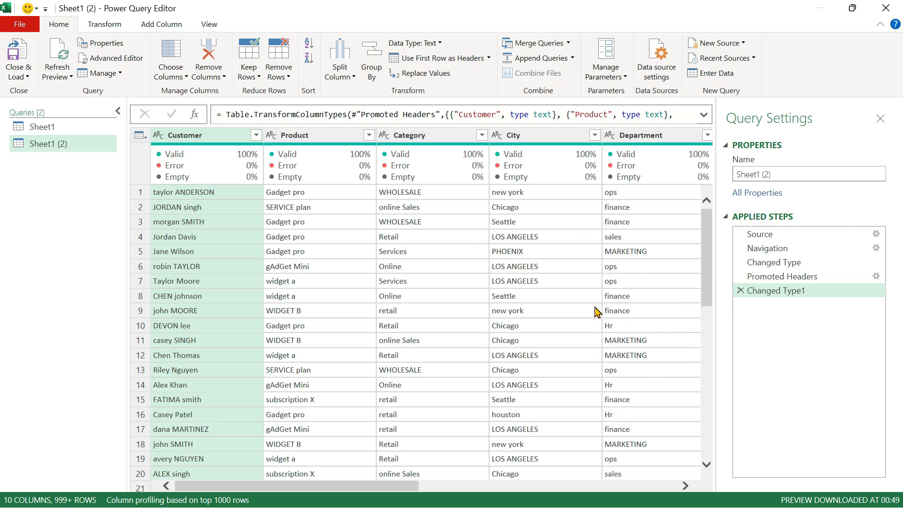
pyautogui.click(770, 279)
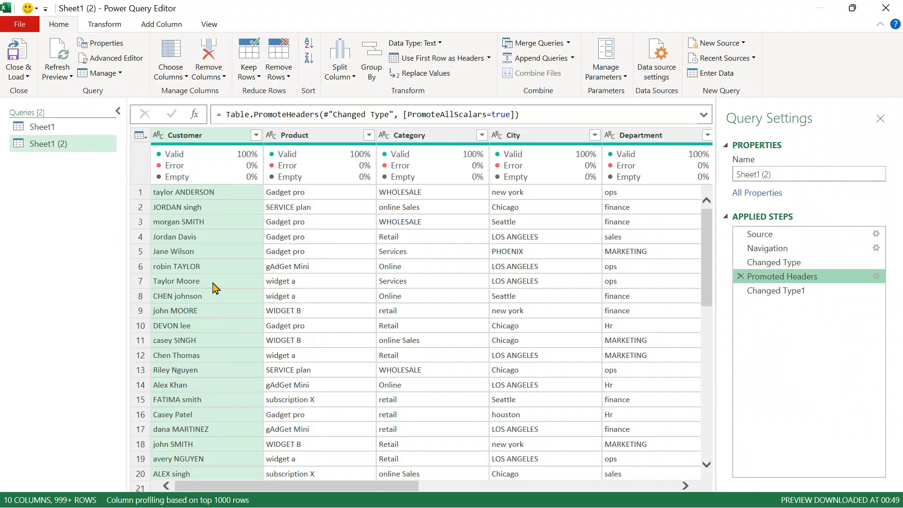
pyautogui.click(168, 198)
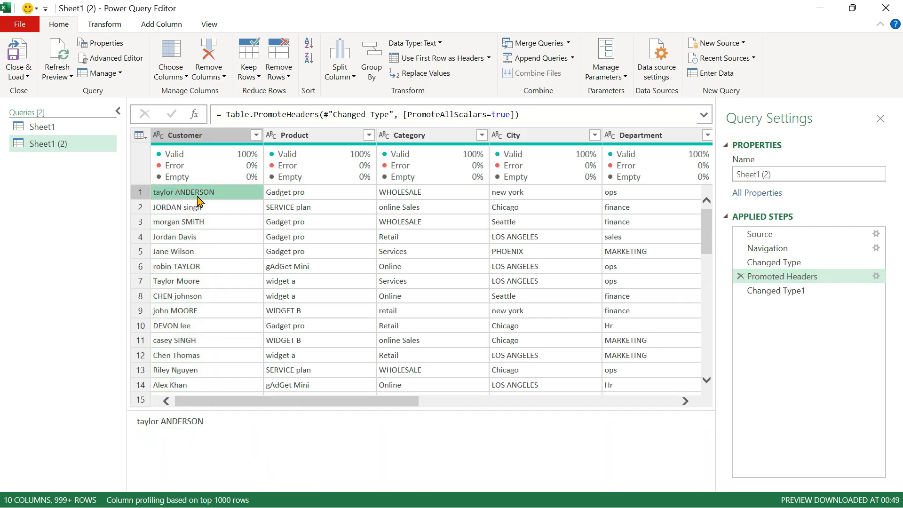
pyautogui.click(205, 136)
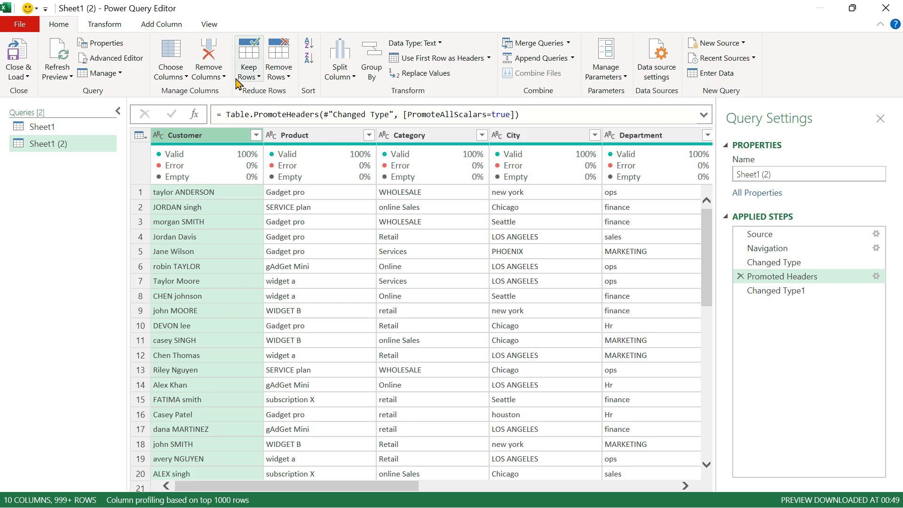
pyautogui.click(105, 29)
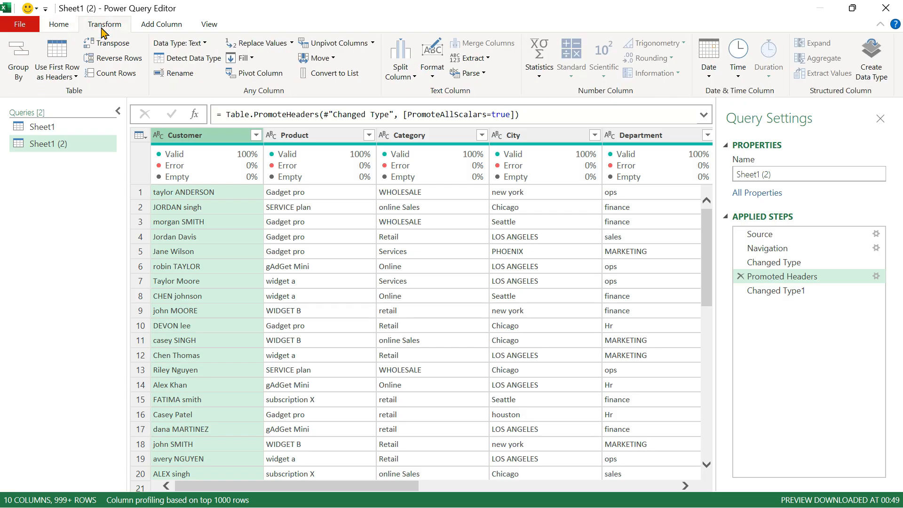
pyautogui.click(432, 75)
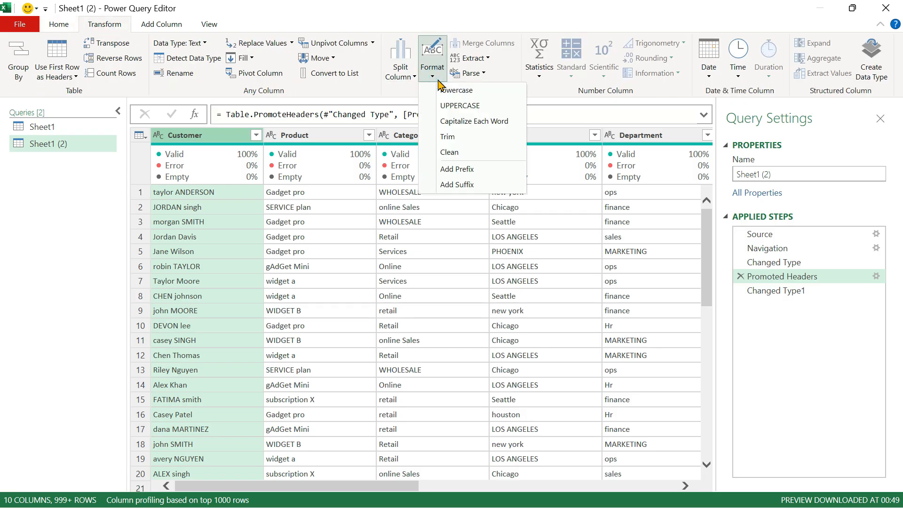
pyautogui.click(458, 107)
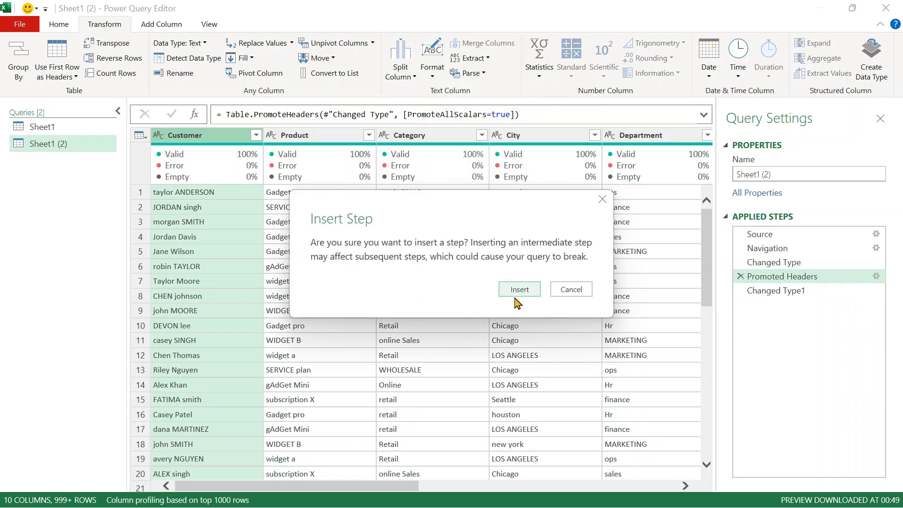
pyautogui.click(574, 290)
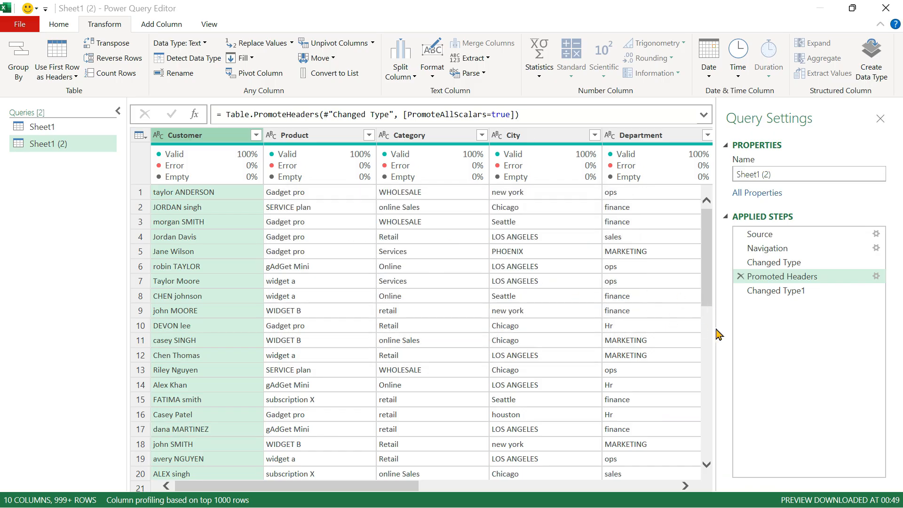
# Convert the Customer column's text to uppercase, applied after the Changed Type1 step
pyautogui.click(771, 292)
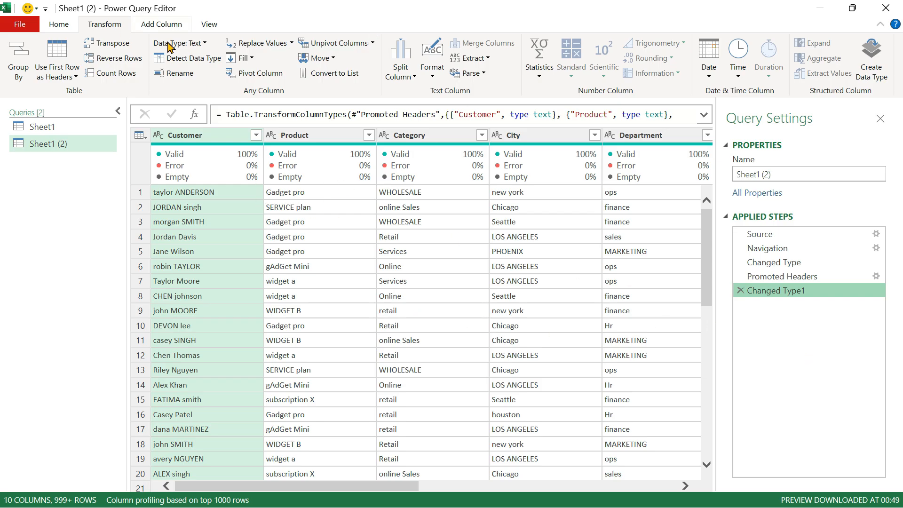
pyautogui.click(432, 59)
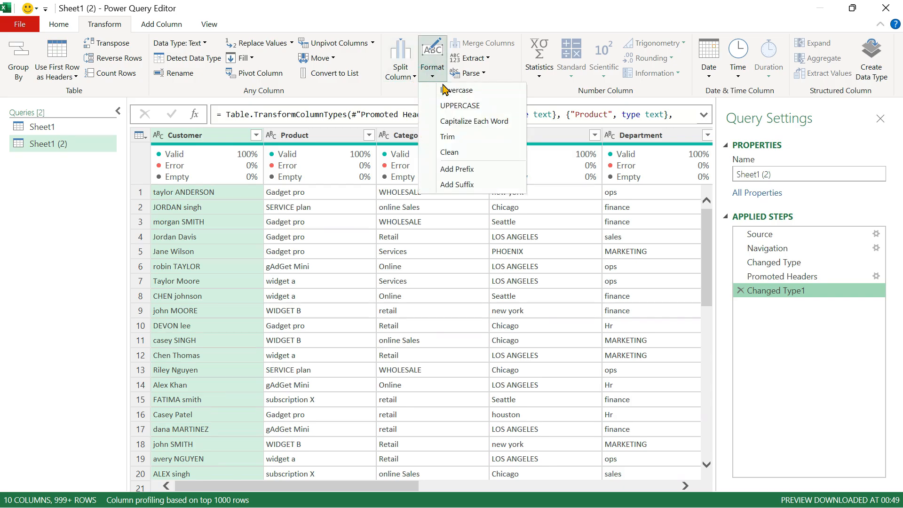
pyautogui.click(464, 107)
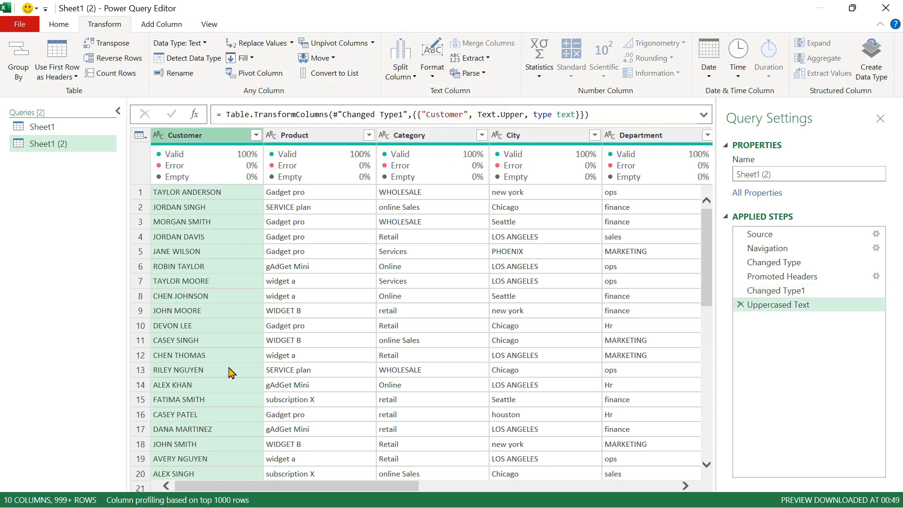
# Look through the Customer column's rows to check the letter case of the names
pyautogui.scroll(-11, 228, 369)
pyautogui.scroll(11, 228, 369)
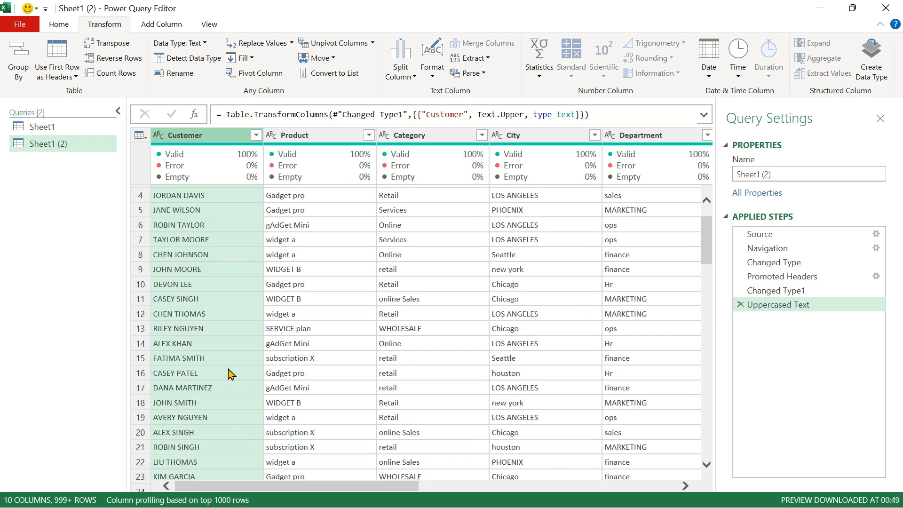
pyautogui.click(222, 316)
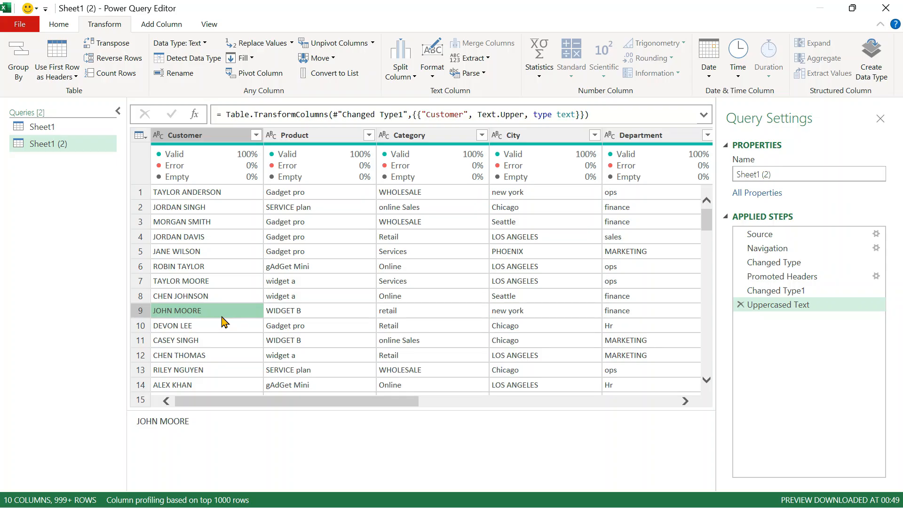
pyautogui.click(202, 253)
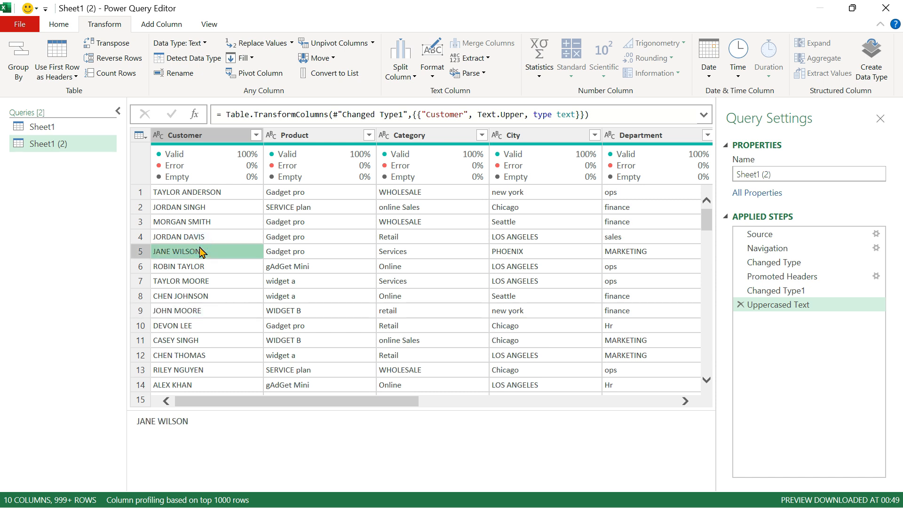
pyautogui.press('Up')
pyautogui.press('Down')
pyautogui.press('Down')
pyautogui.press('Down')
pyautogui.press('Down')
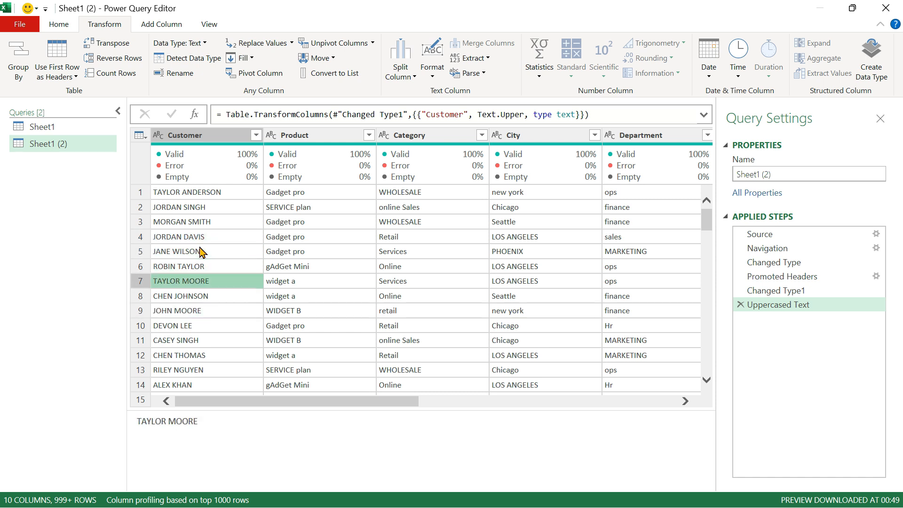
pyautogui.press('Down')
pyautogui.press('Down')
pyautogui.press('Down')
pyautogui.press('Down')
pyautogui.press('Down')
pyautogui.press('Down')
pyautogui.press('Down')
pyautogui.press('Down')
pyautogui.press('Down')
pyautogui.press('Down')
pyautogui.press('Down')
pyautogui.press('Down')
pyautogui.press('Down')
pyautogui.press('Down')
pyautogui.press('Down')
pyautogui.press('Down')
pyautogui.press('Down')
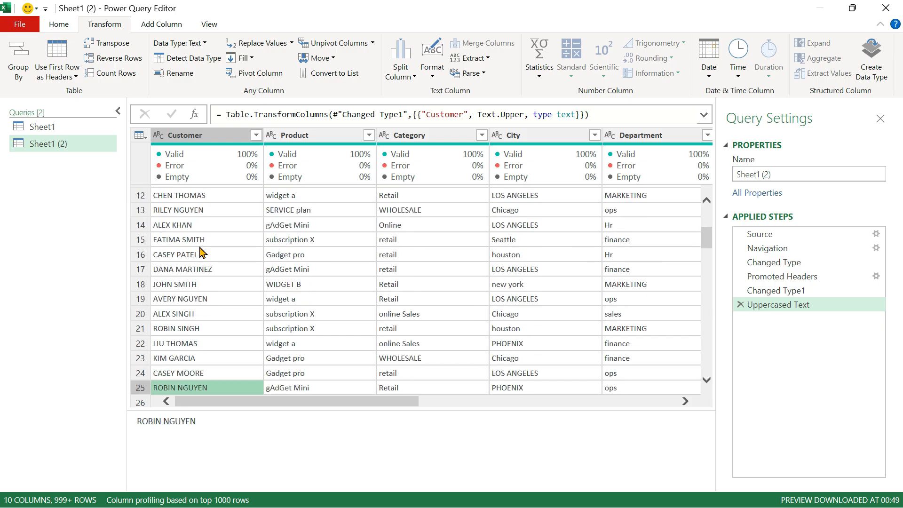
pyautogui.scroll(-10, 202, 253)
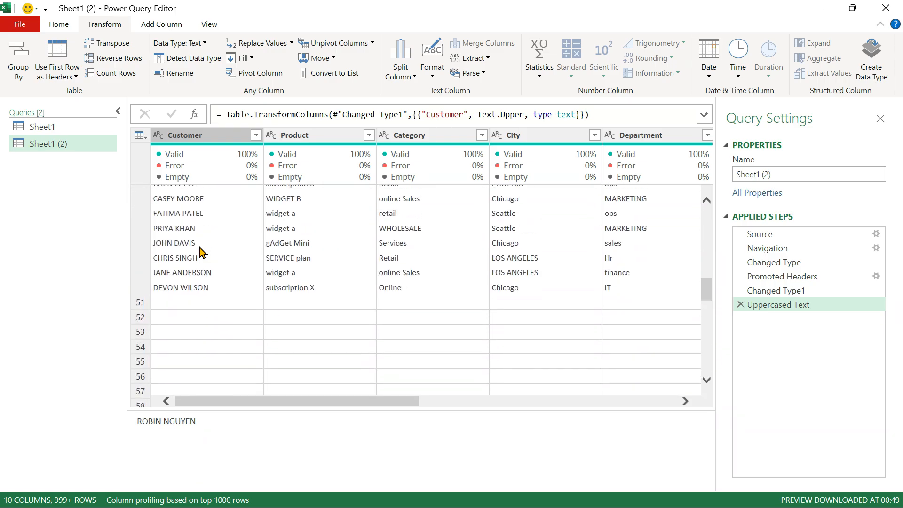
pyautogui.click(216, 301)
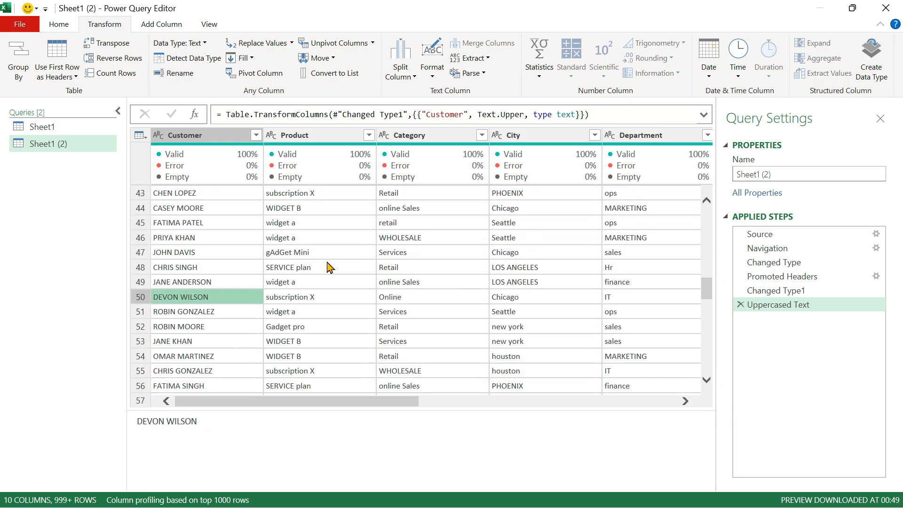
pyautogui.scroll(13, 328, 267)
pyautogui.scroll(1, 328, 267)
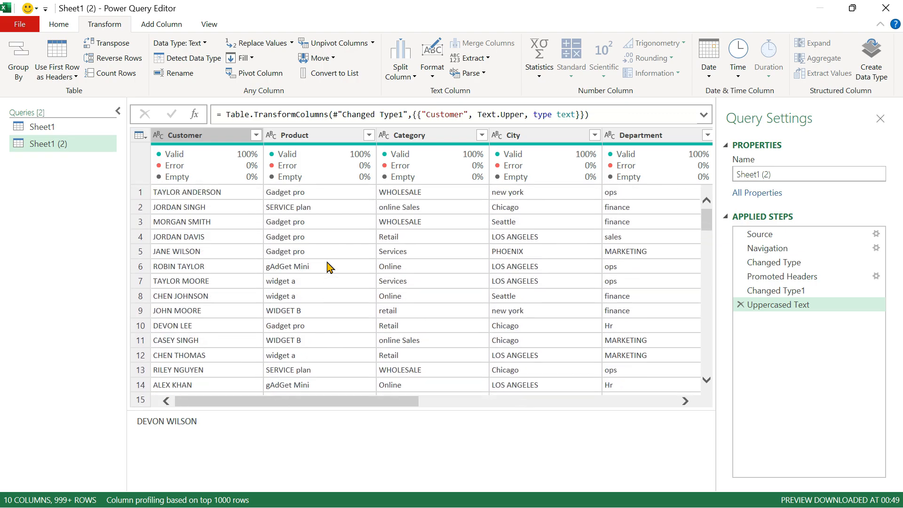
pyautogui.click(231, 266)
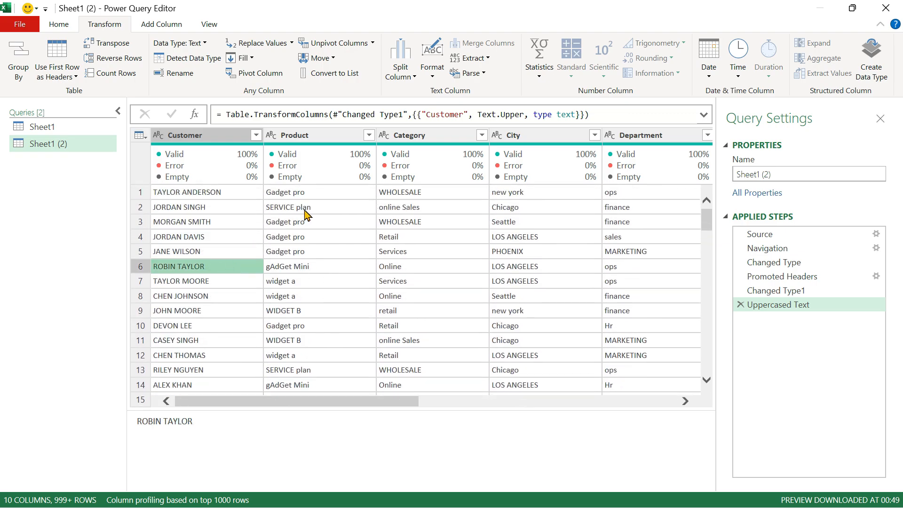
pyautogui.click(191, 193)
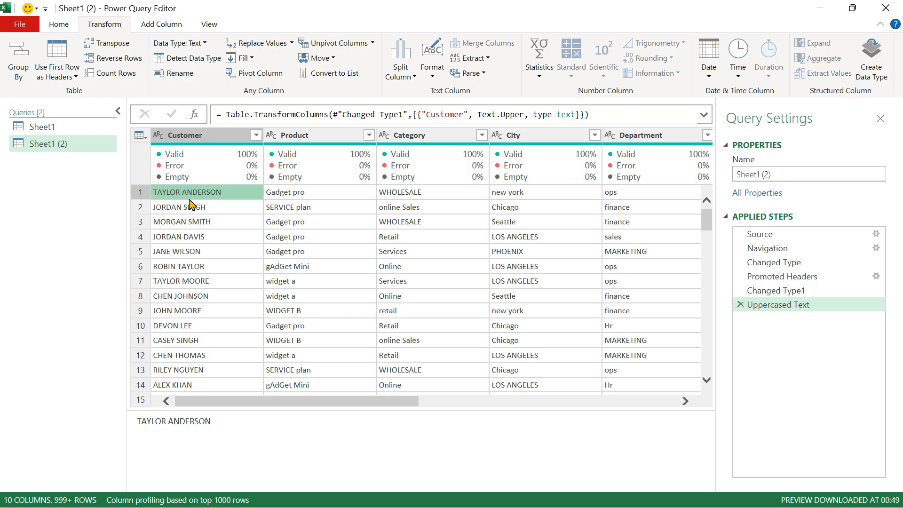
pyautogui.click(200, 136)
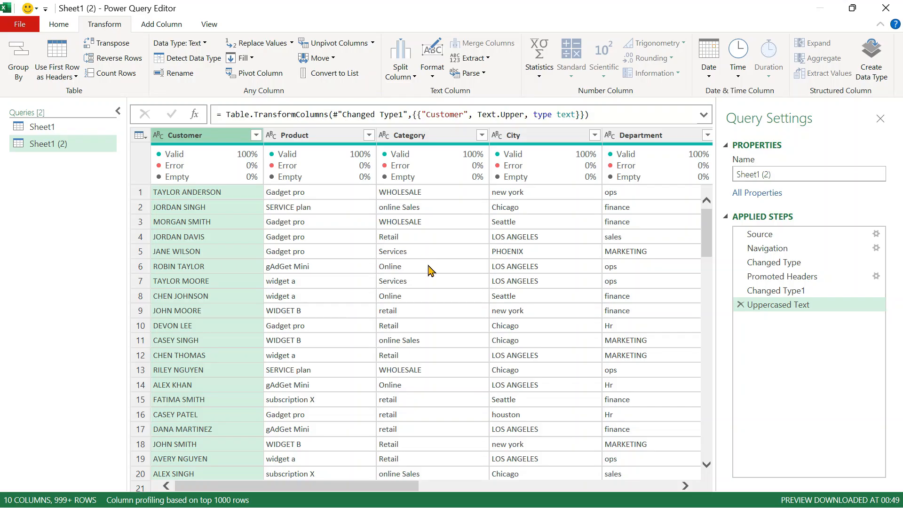
# Capitalize each word in the Product column and check the values further down the rows
pyautogui.click(319, 208)
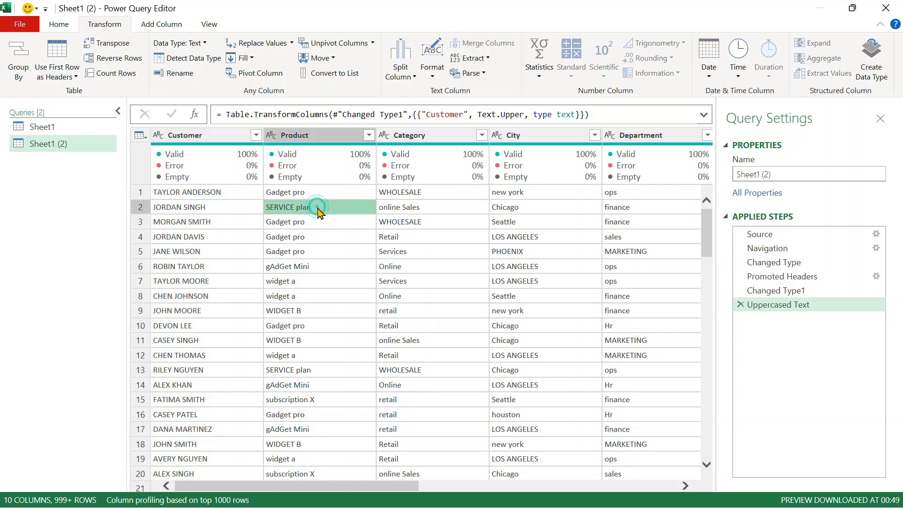
pyautogui.click(322, 142)
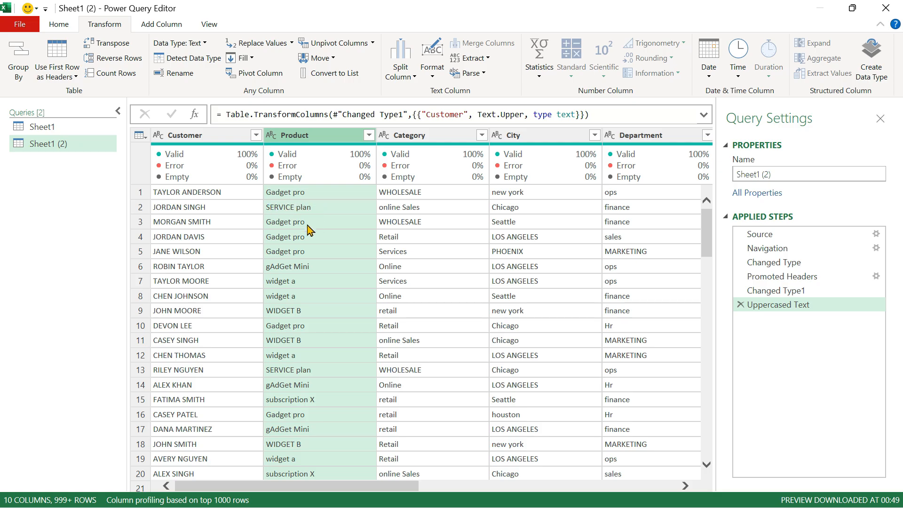
pyautogui.click(280, 270)
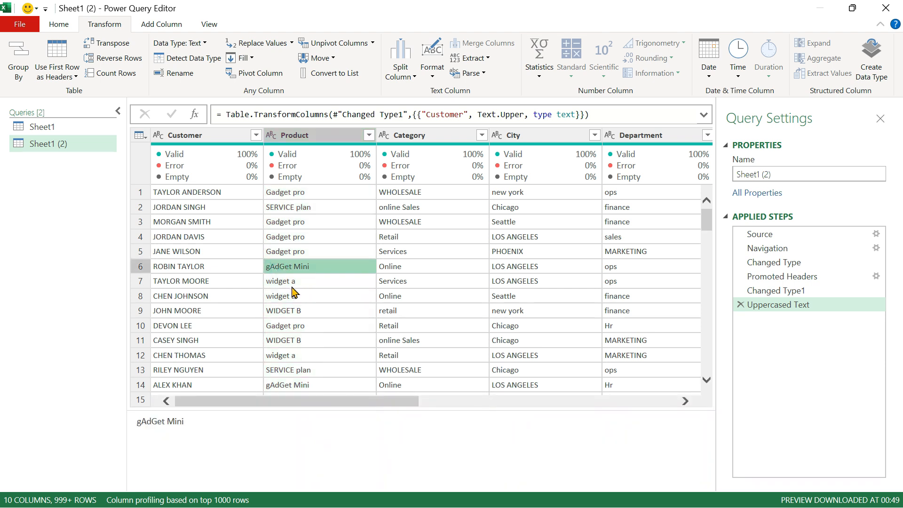
pyautogui.click(289, 283)
pyautogui.click(292, 310)
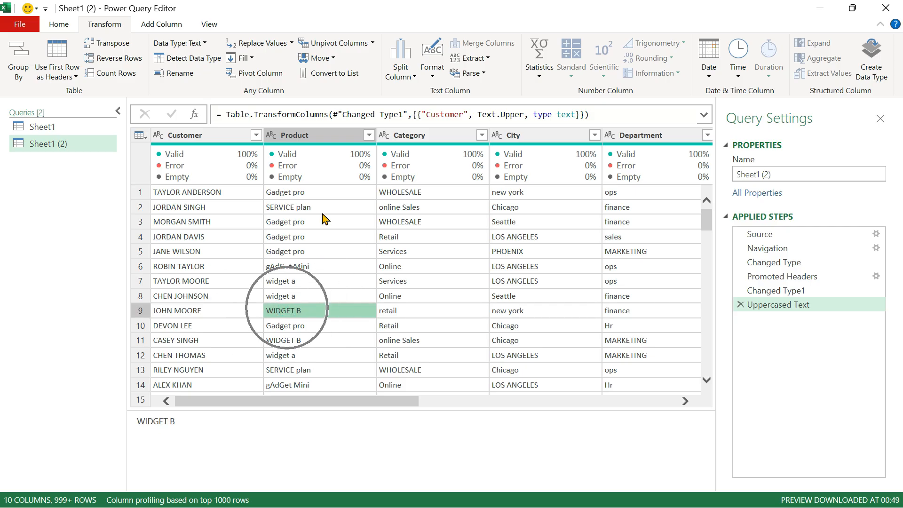
pyautogui.click(303, 137)
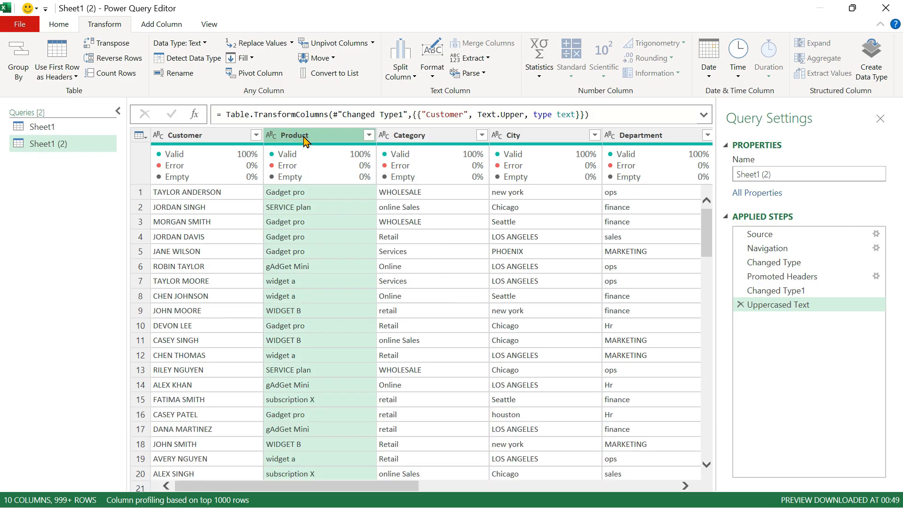
pyautogui.click(431, 81)
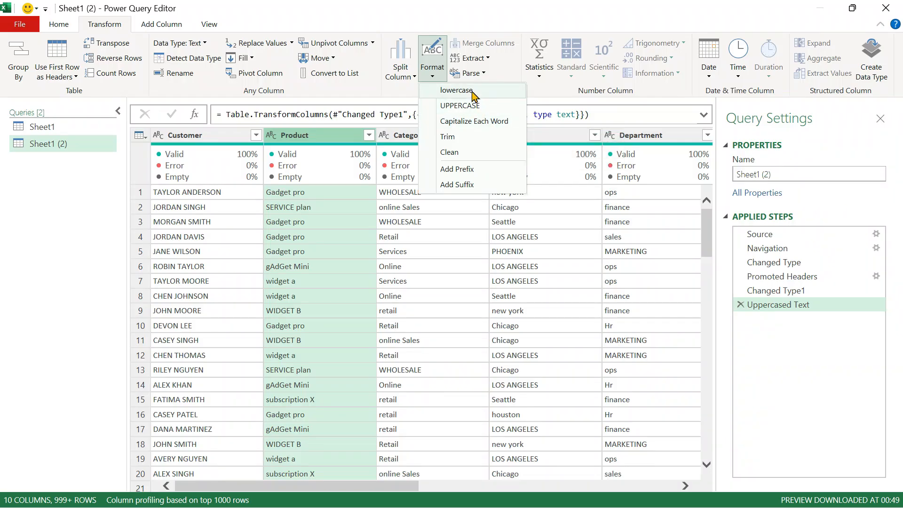
pyautogui.click(451, 122)
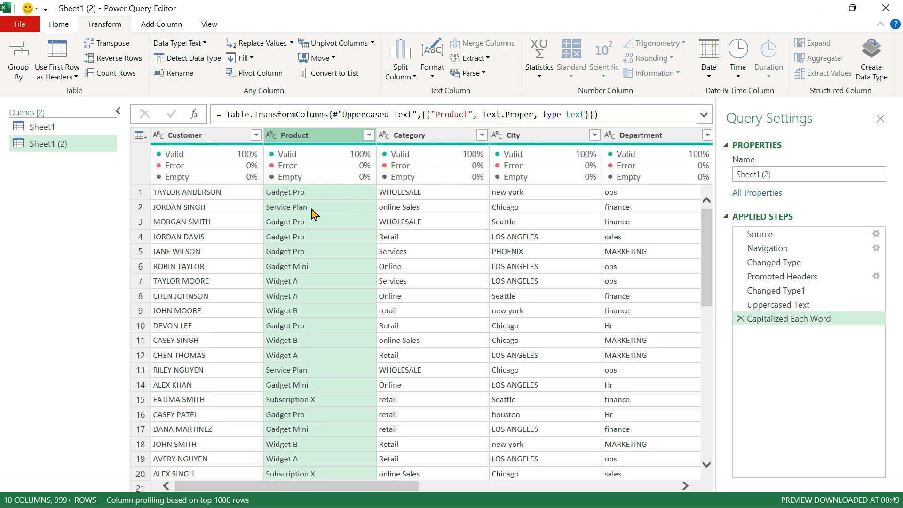
pyautogui.scroll(-5, 310, 376)
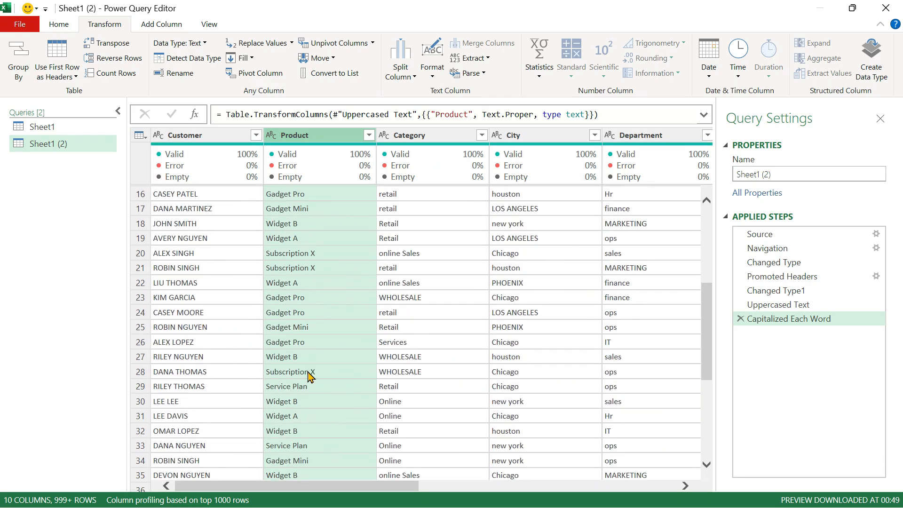
pyautogui.scroll(-1, 311, 377)
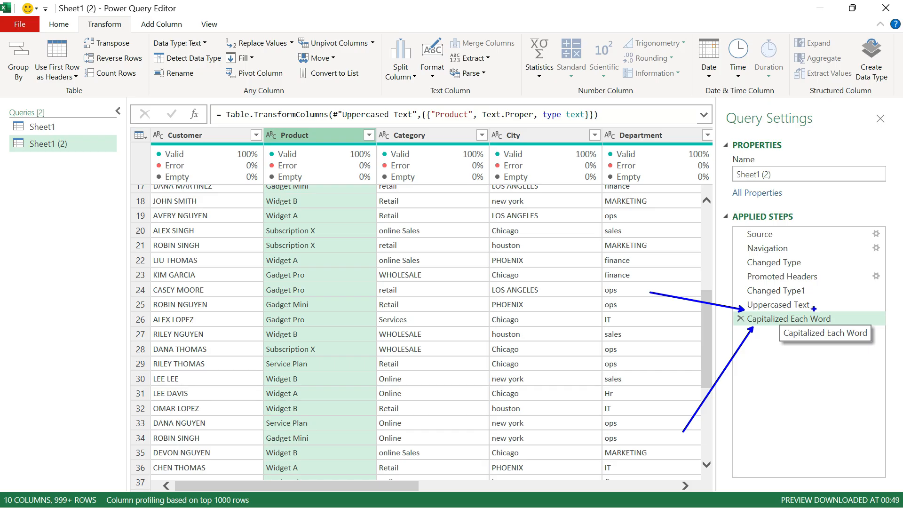
# Convert the Category column's text to lowercase, applied after the Capitalized Each Word step
pyautogui.click(430, 220)
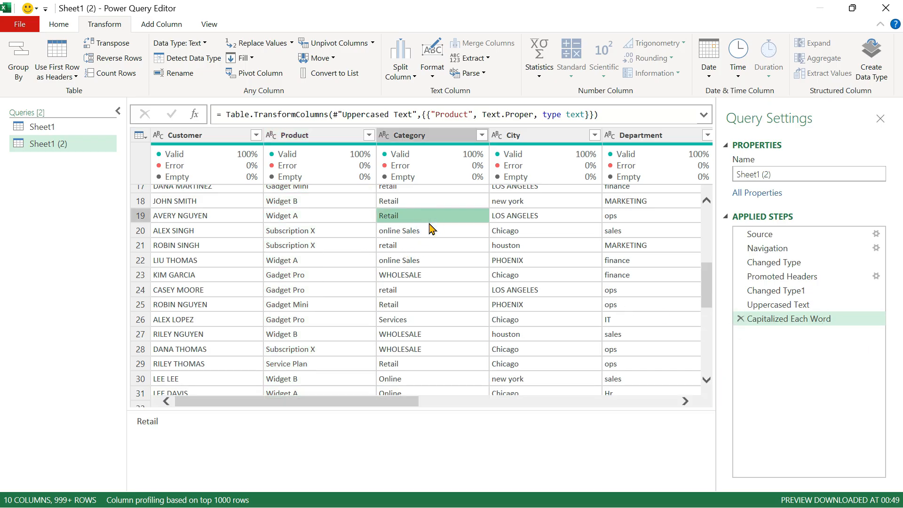
pyautogui.scroll(2, 430, 229)
pyautogui.click(430, 135)
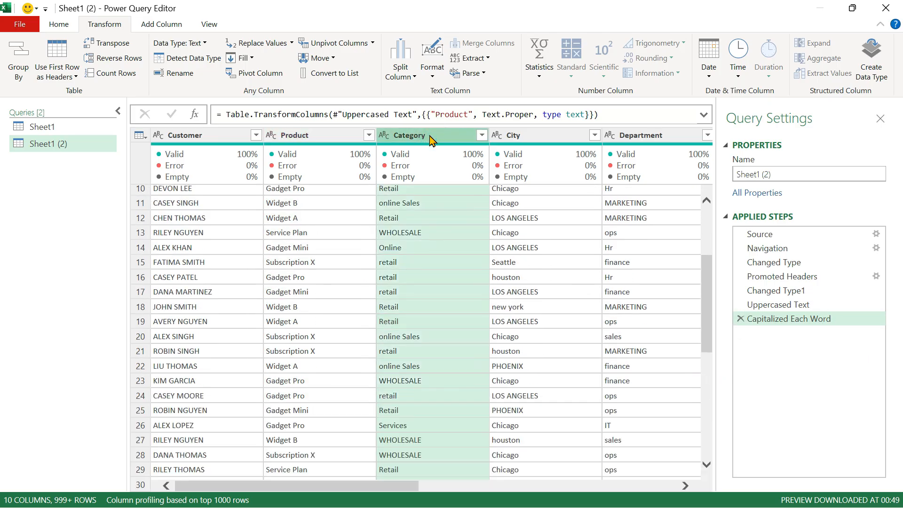
pyautogui.scroll(3, 430, 243)
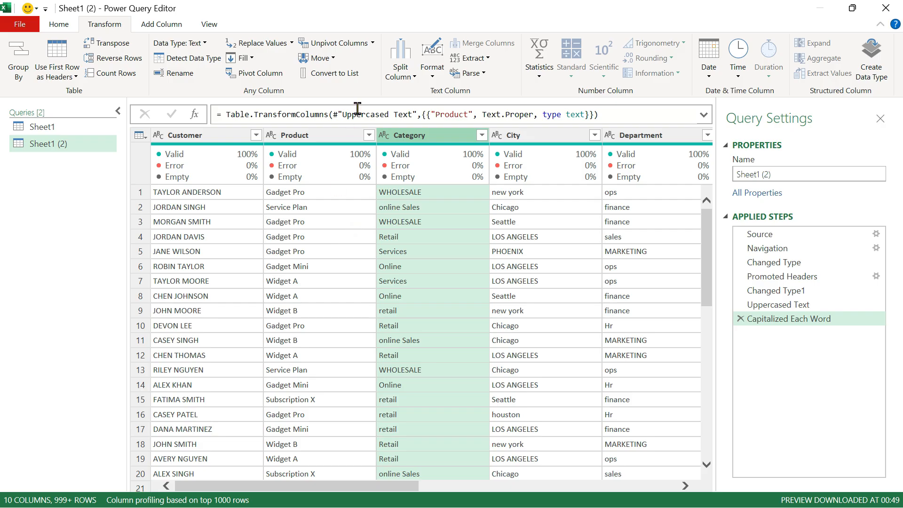
pyautogui.click(433, 76)
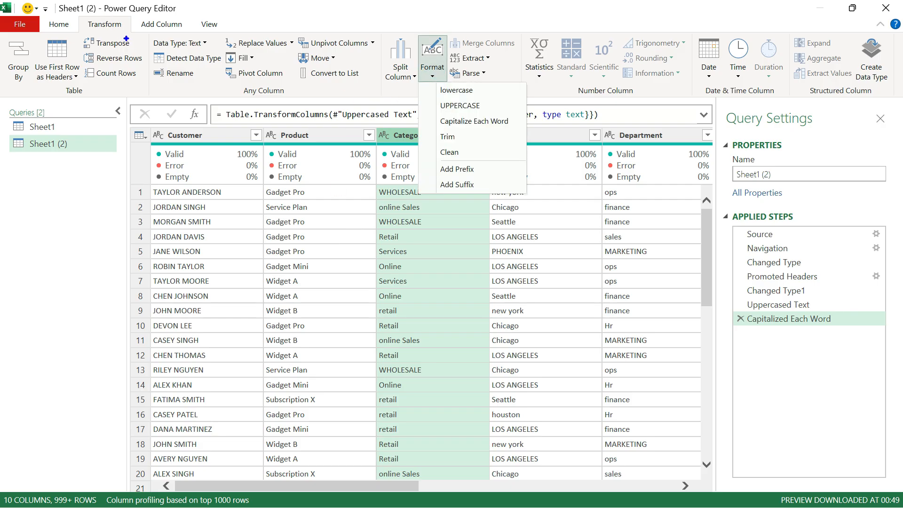
pyautogui.moveTo(78, 17); pyautogui.dragTo(136, 45)
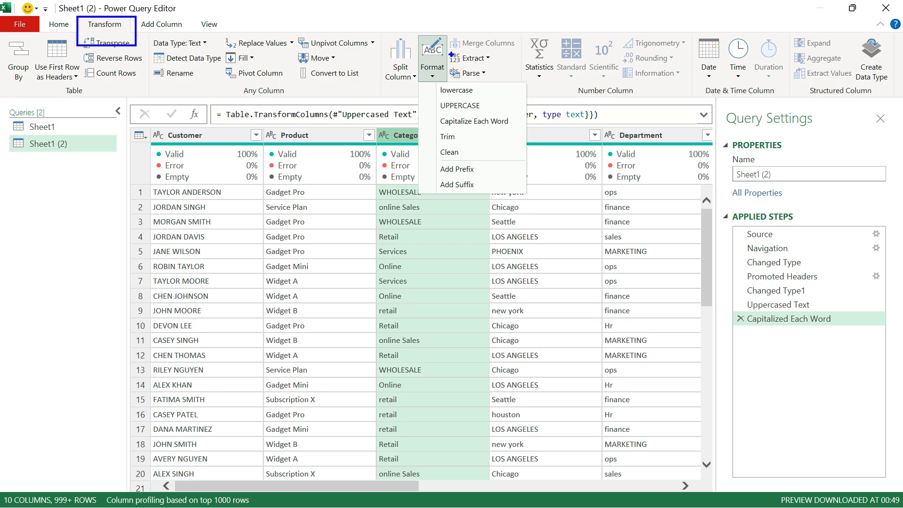
pyautogui.moveTo(413, 28)
pyautogui.mouseDown()
pyautogui.moveTo(450, 86)
pyautogui.moveTo(525, 100)
pyautogui.mouseUp()
pyautogui.press('Escape')
pyautogui.click(444, 76)
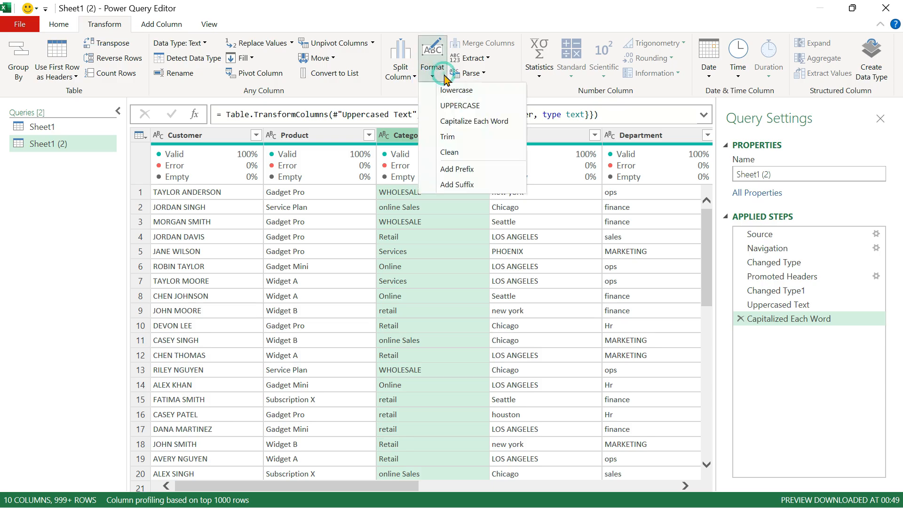
pyautogui.click(455, 91)
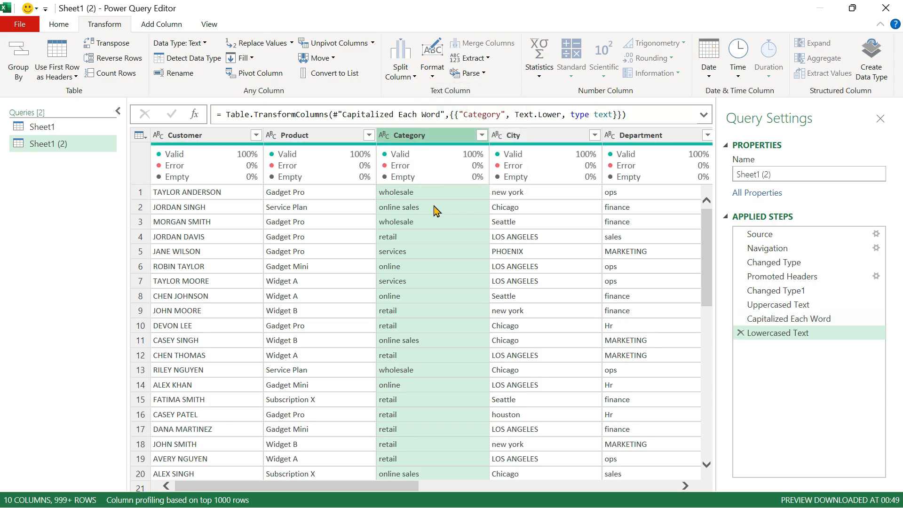
# Check the letter case of the Category values and look across the remaining columns from City to Country
pyautogui.click(432, 369)
pyautogui.scroll(-6, 433, 376)
pyautogui.scroll(6, 432, 380)
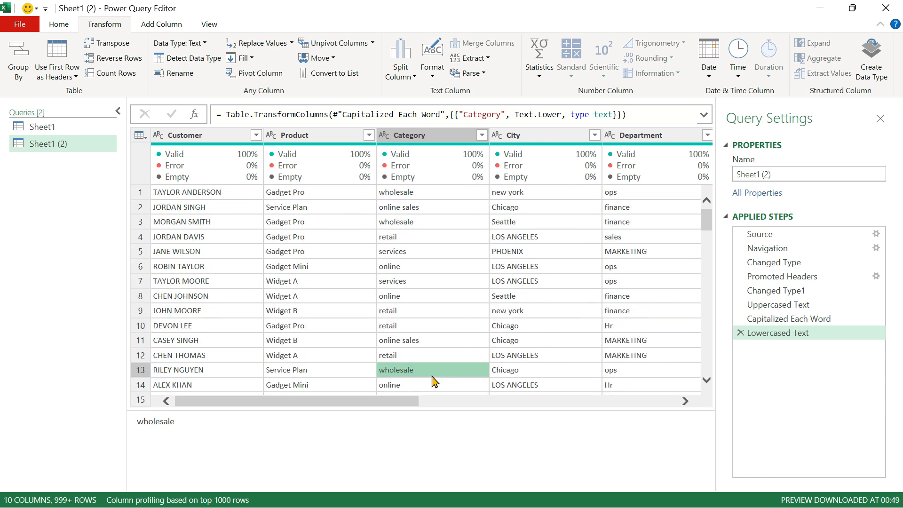
pyautogui.hscroll(1, 379, 268)
pyautogui.hscroll(5, 379, 268)
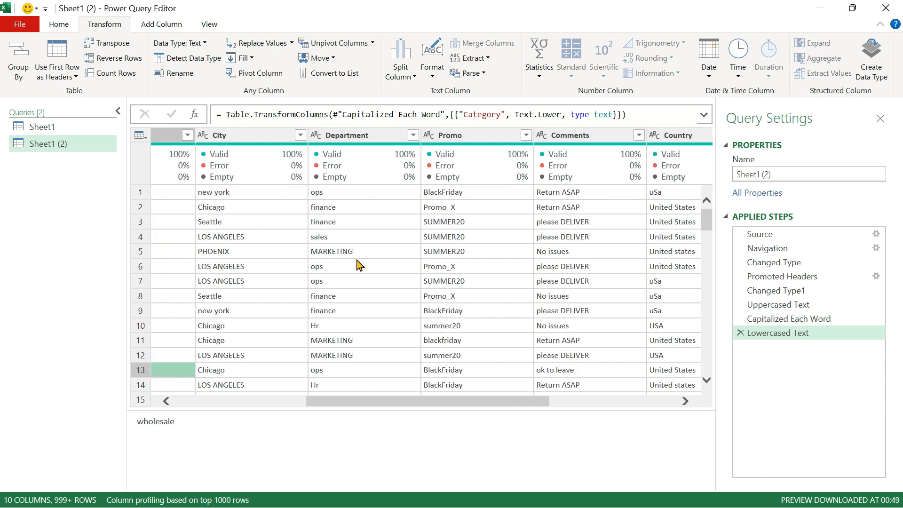
pyautogui.hscroll(-6, 358, 264)
pyautogui.click(433, 272)
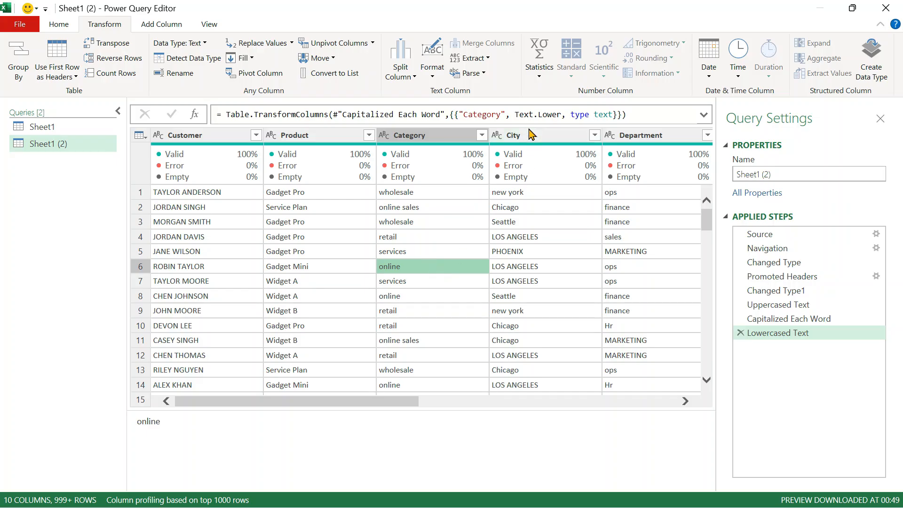
# Convert the City column's text to uppercase and check the transformed columns further down the rows
pyautogui.click(519, 141)
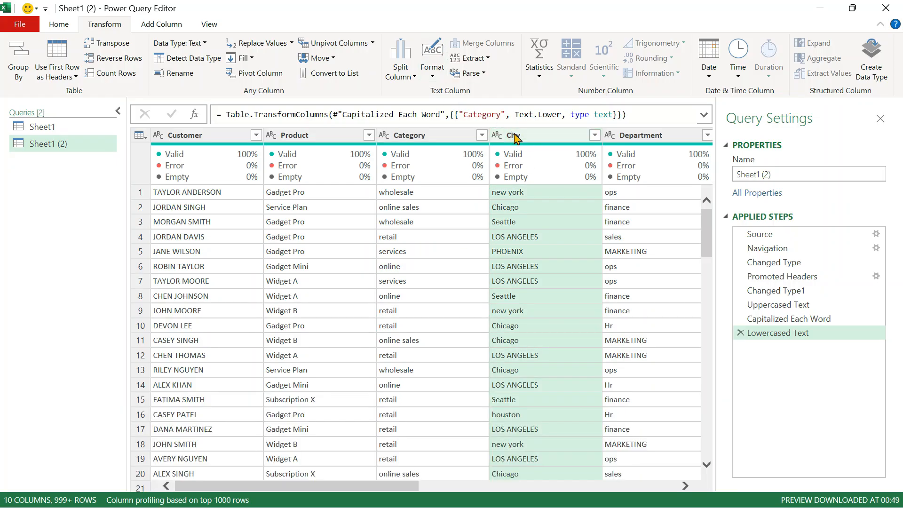
pyautogui.rightClick(516, 138)
pyautogui.moveTo(569, 266)
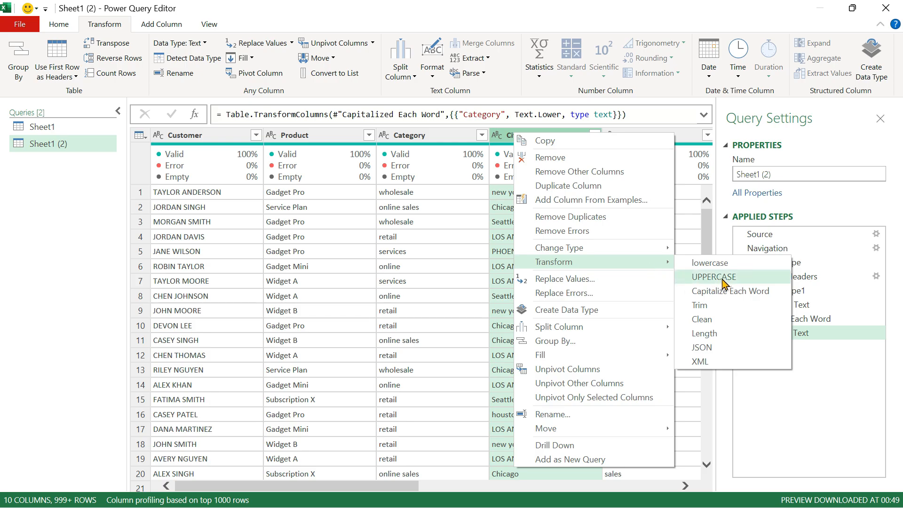
pyautogui.click(718, 277)
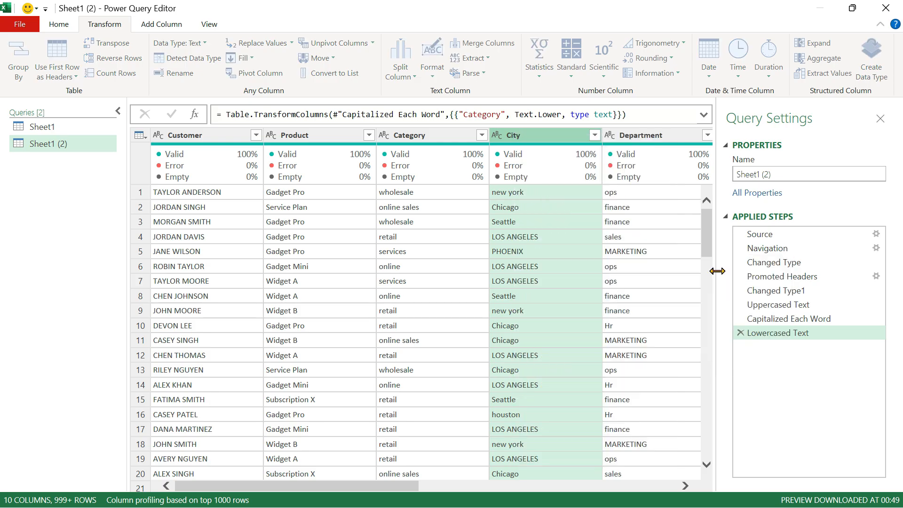
pyautogui.click(519, 267)
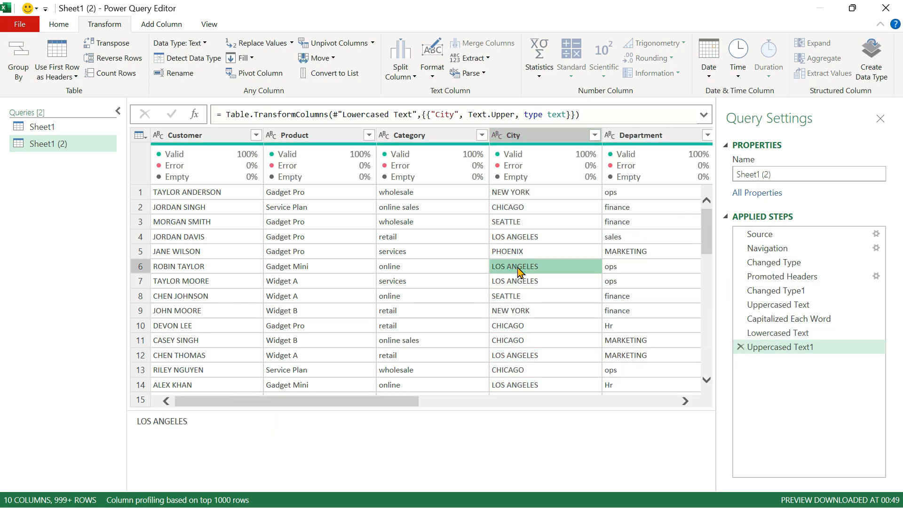
pyautogui.scroll(-20, 229, 310)
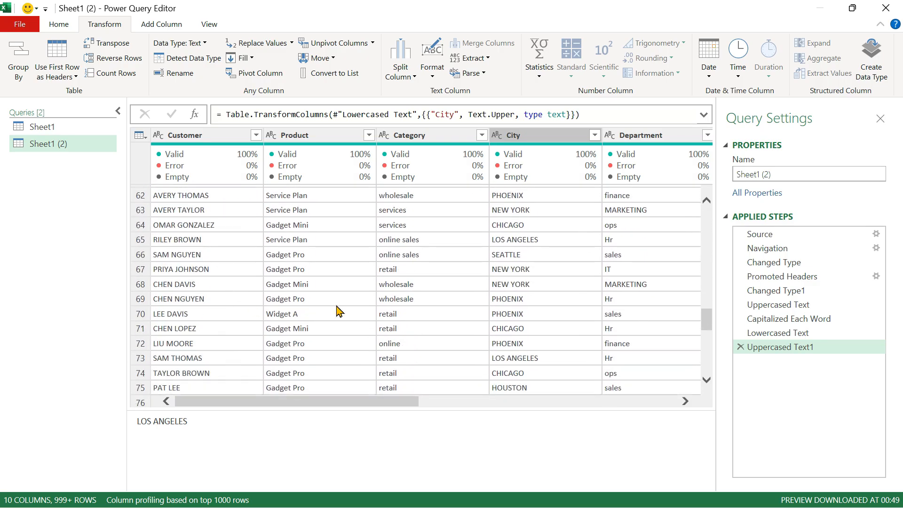
pyautogui.click(337, 305)
pyautogui.scroll(-1, 337, 305)
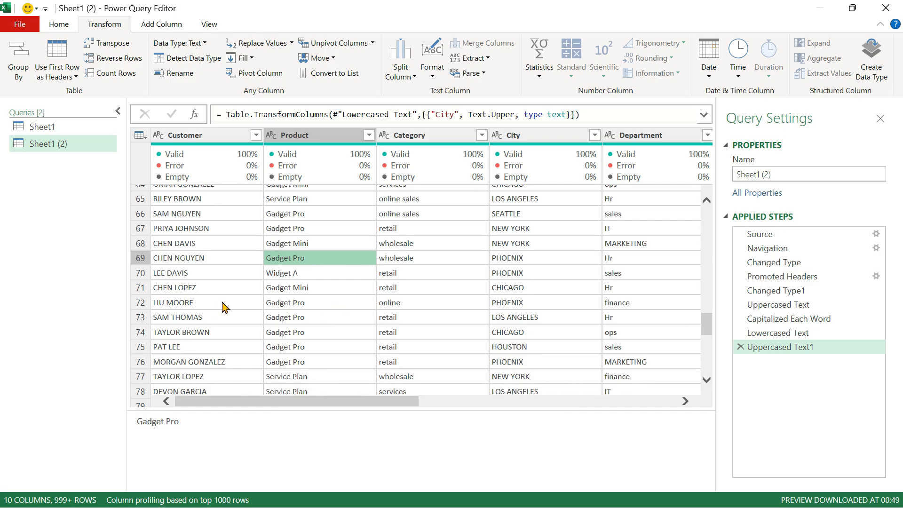
pyautogui.scroll(-6, 223, 307)
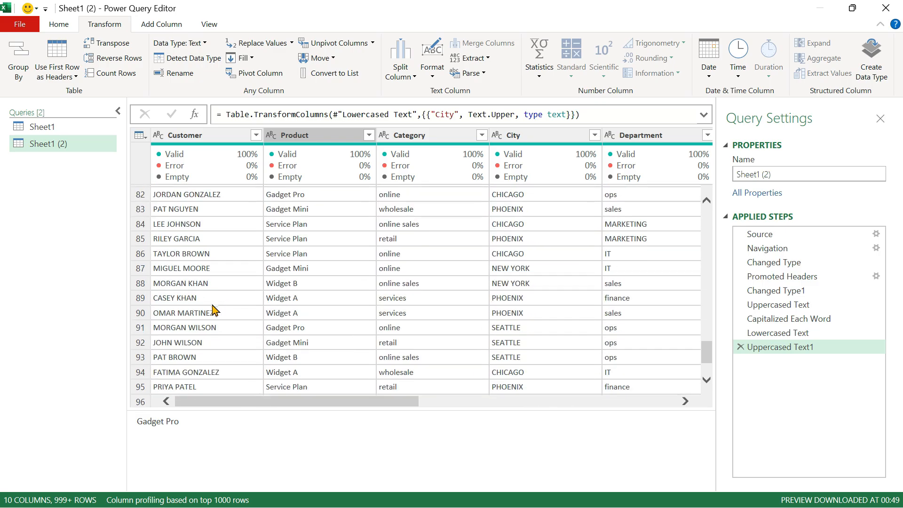
pyautogui.click(185, 313)
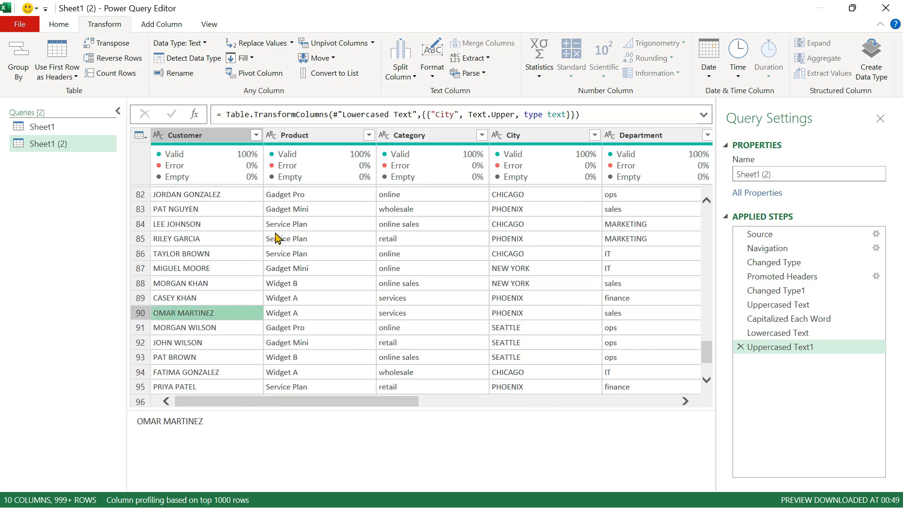
# Close the query editor and load the Sheet1 (2) query's transformed data into the workbook
pyautogui.click(49, 29)
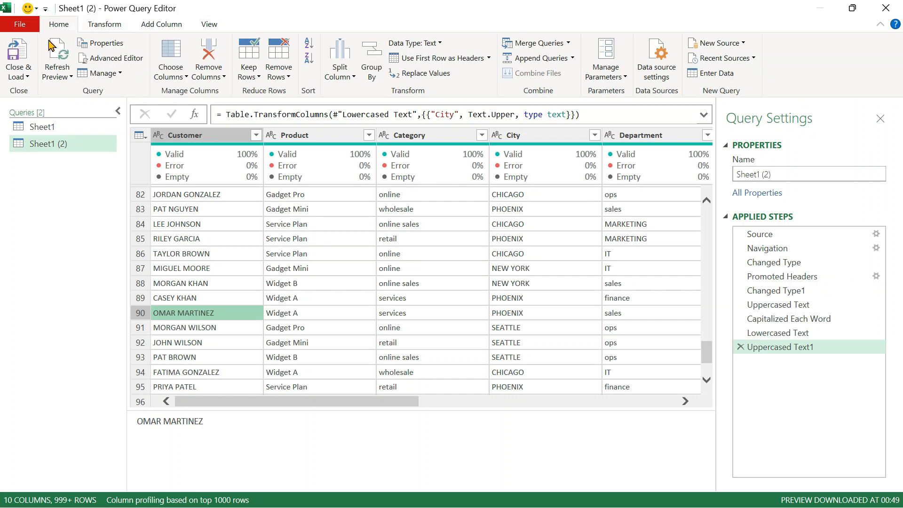
pyautogui.click(19, 74)
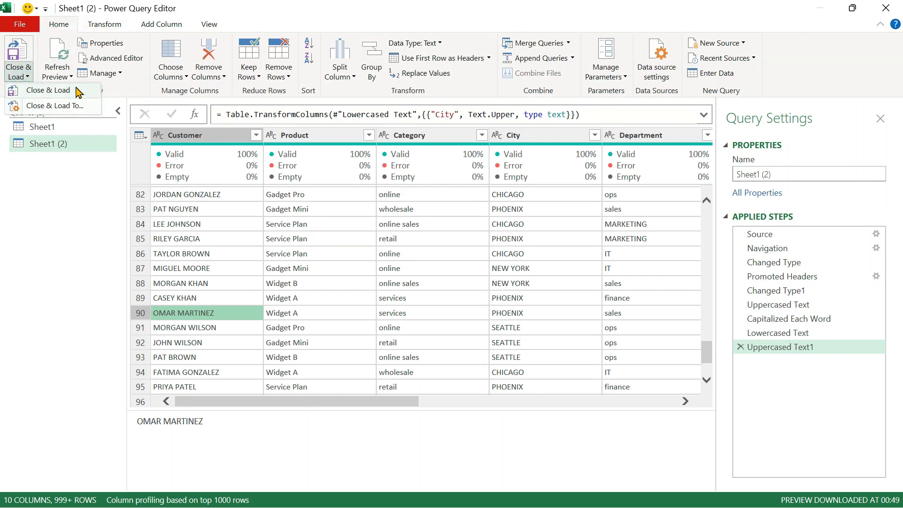
pyautogui.click(48, 98)
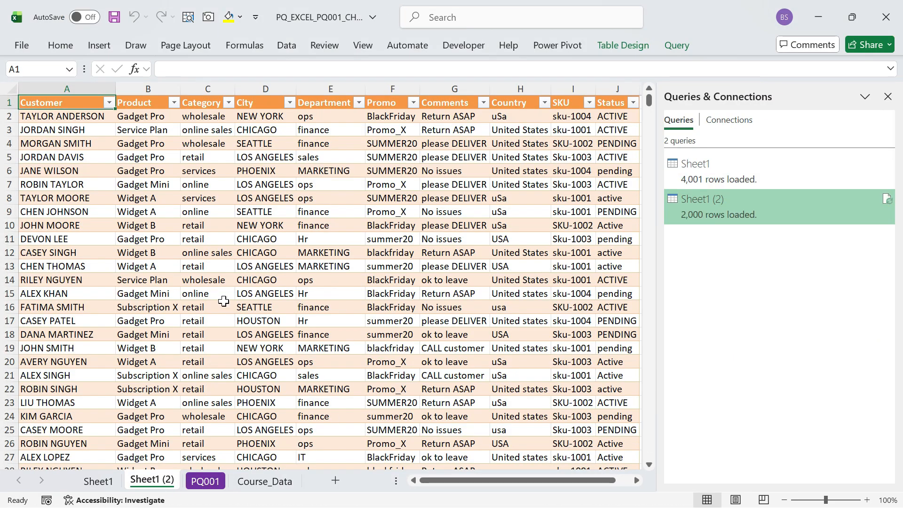
# Examine the end of the loaded Sheet1 (2) table, including its last Customer entries and the first empty row below
pyautogui.click(64, 278)
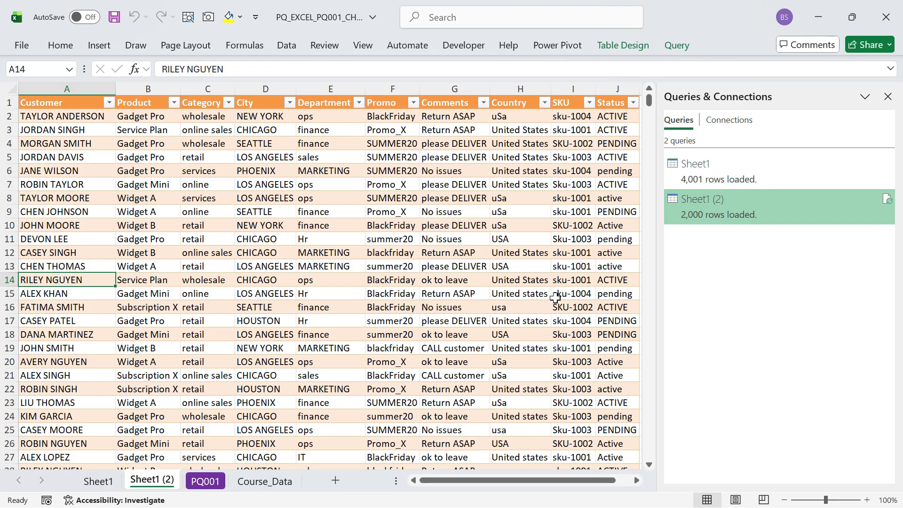
pyautogui.hotkey('ctrl', 'Down')
pyautogui.press('Down')
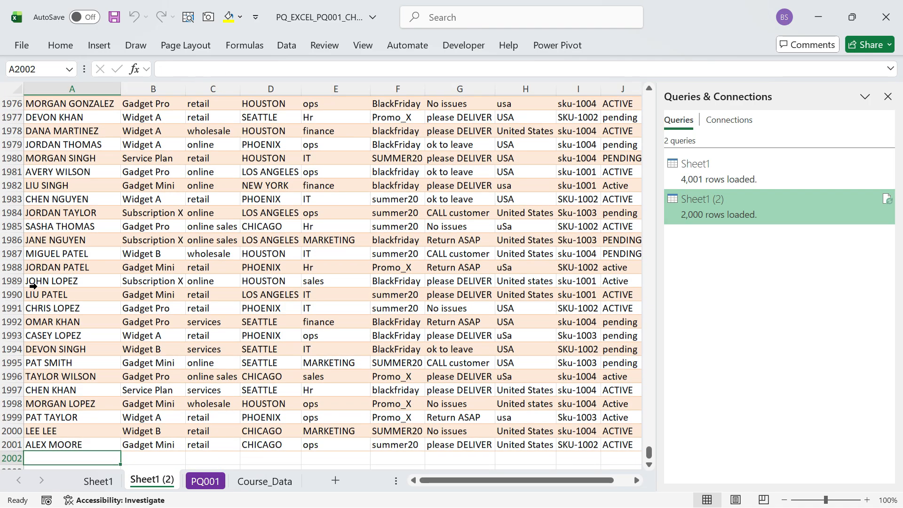
pyautogui.press('Up')
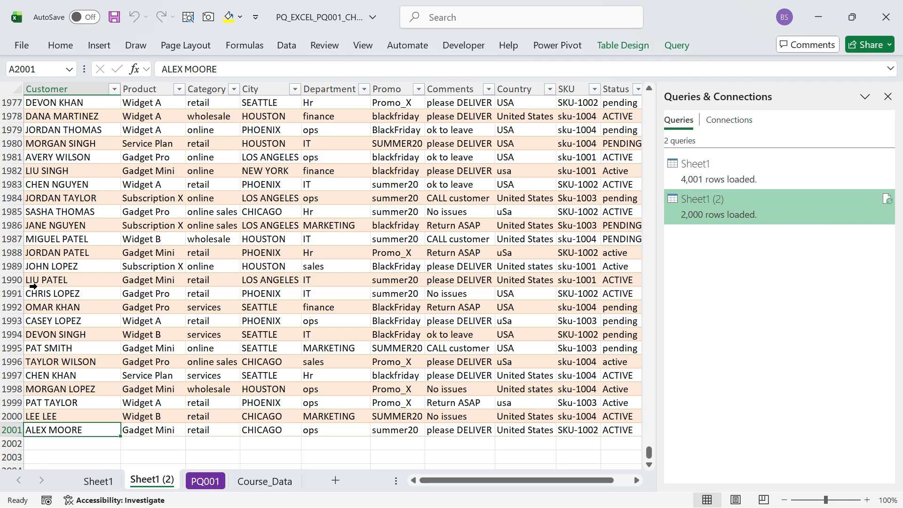
pyautogui.hotkey('shift', 'Up')
pyautogui.hotkey('shift', 'Up')
pyautogui.hotkey('shift', 'Up')
pyautogui.hotkey('shift', 'Up')
pyautogui.hotkey('shift', 'Up')
pyautogui.hotkey('shift', 'Up')
pyautogui.hotkey('shift', 'Up')
pyautogui.hotkey('shift', 'Up')
pyautogui.hotkey('shift', 'Up')
pyautogui.hotkey('shift', 'Up')
pyautogui.hotkey('shift', 'Up')
pyautogui.hotkey('shift', 'Up')
pyautogui.hotkey('shift', 'Up')
pyautogui.hotkey('shift', 'Up')
pyautogui.hotkey('shift', 'Up')
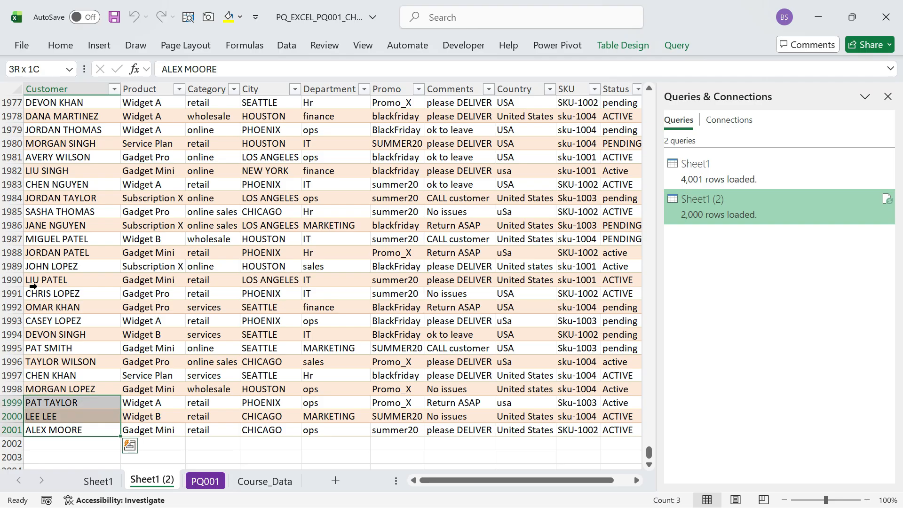
pyautogui.hotkey('shift', 'Down')
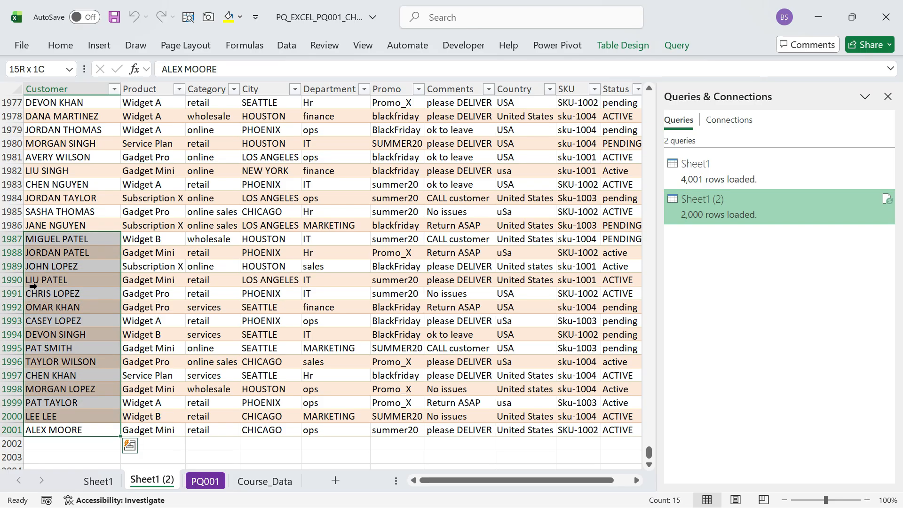
pyautogui.press('Down')
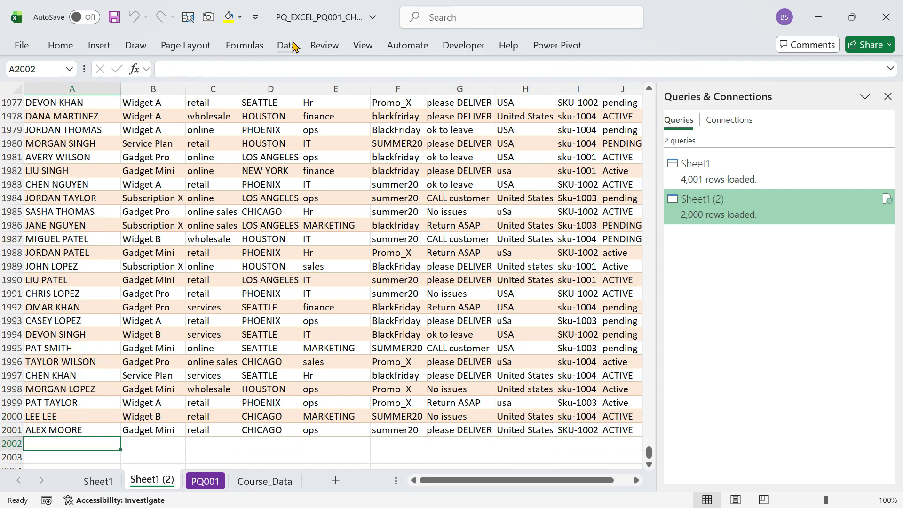
# Browse for an Excel workbook to import and open the source file real_case_10cols itself from the Data folder
pyautogui.click(287, 46)
pyautogui.click(41, 108)
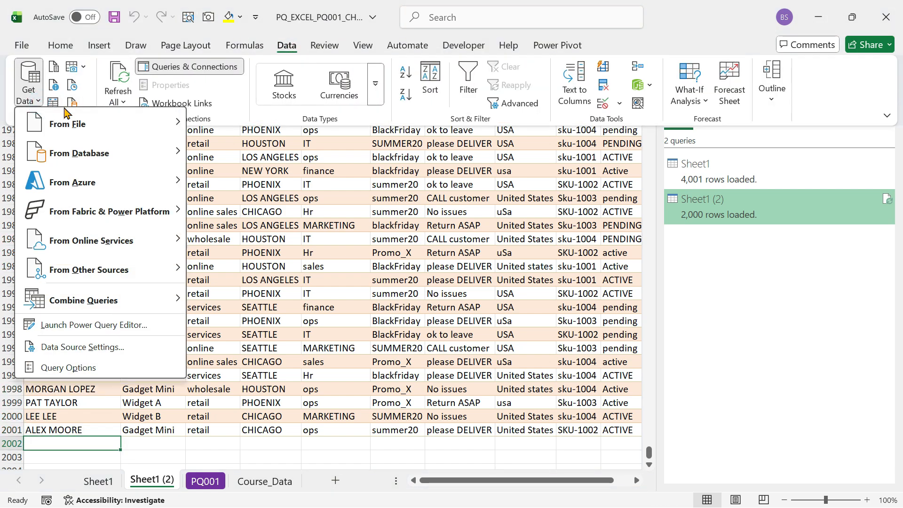
pyautogui.moveTo(71, 119)
pyautogui.click(251, 112)
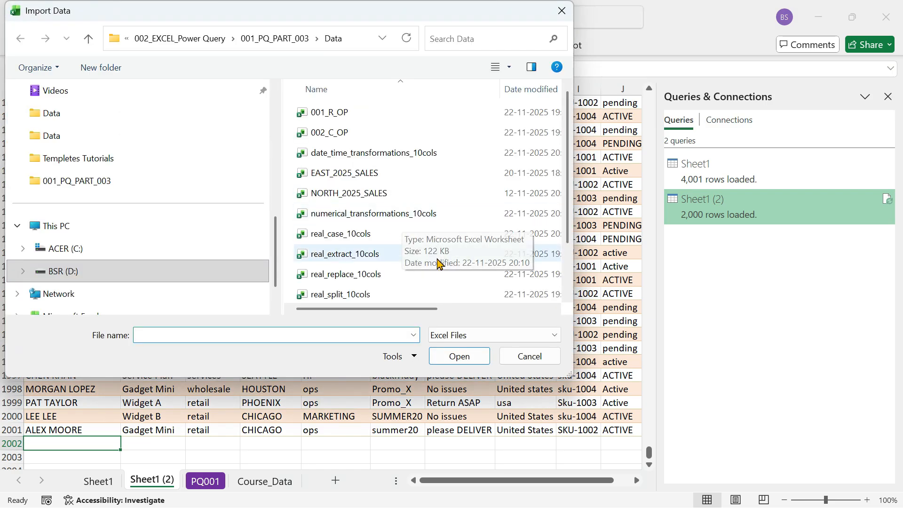
pyautogui.click(334, 234)
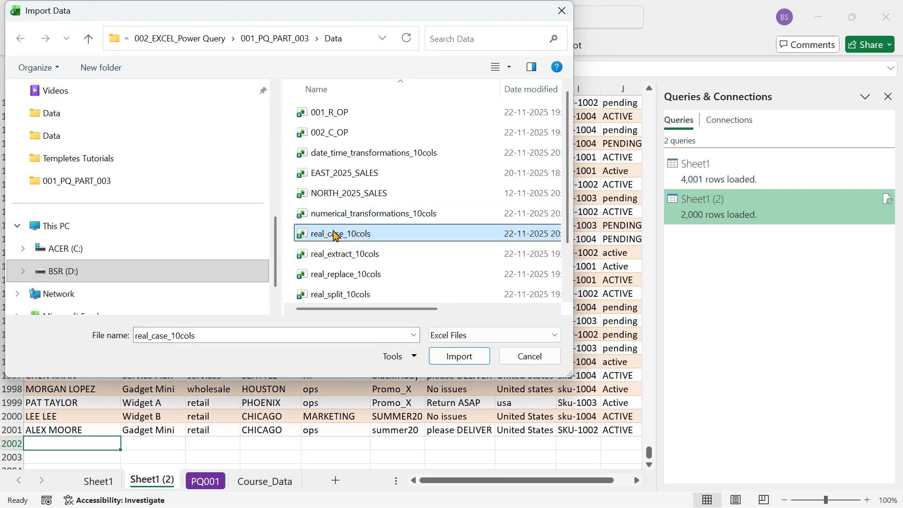
pyautogui.rightClick(334, 233)
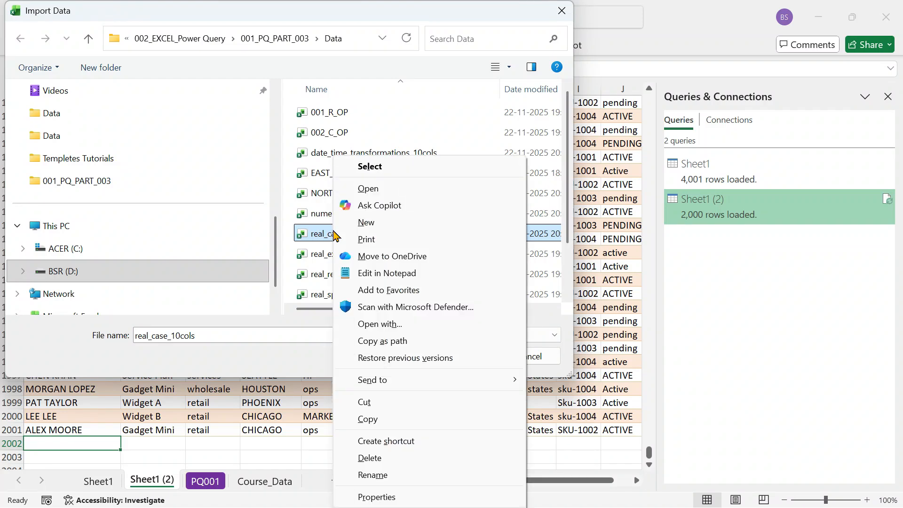
pyautogui.click(381, 188)
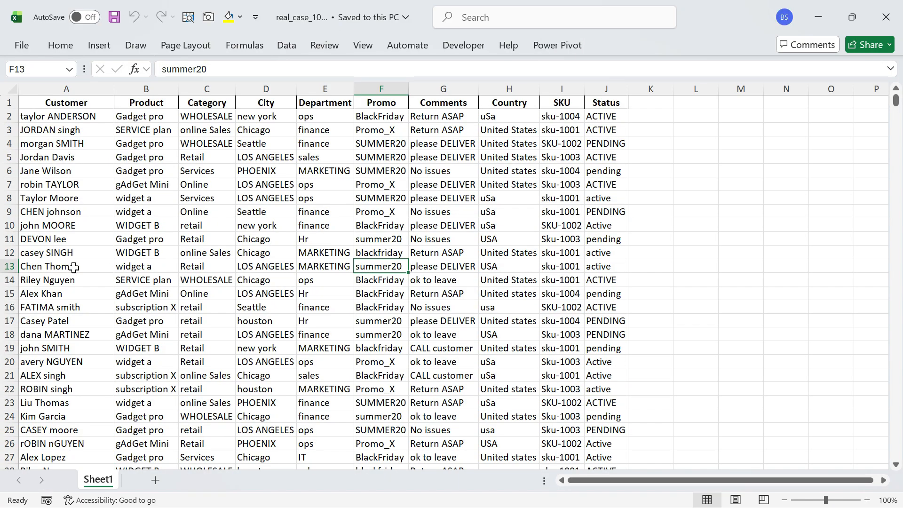
# Go to the last data row of the source workbook's Sheet1 and examine the final records in the Customer column
pyautogui.click(74, 267)
pyautogui.hotkey('ctrl', 'Down')
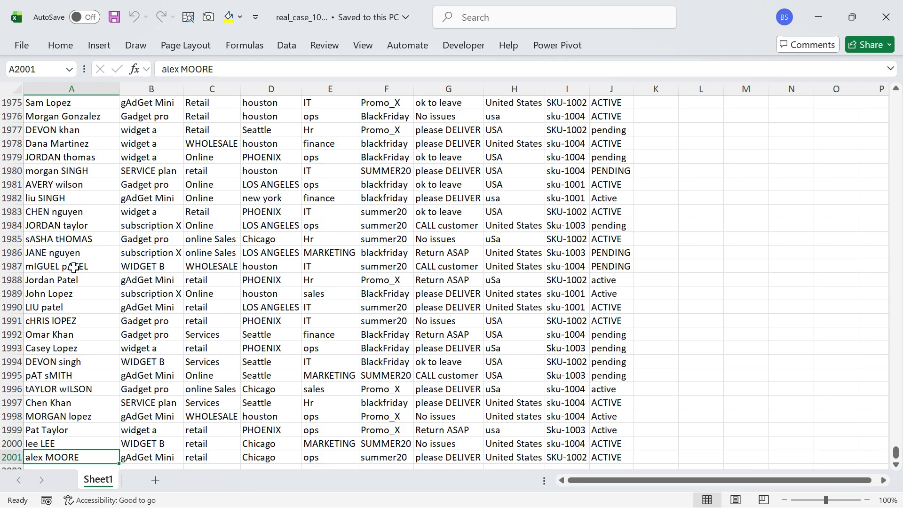
pyautogui.press('Down')
pyautogui.press('Up')
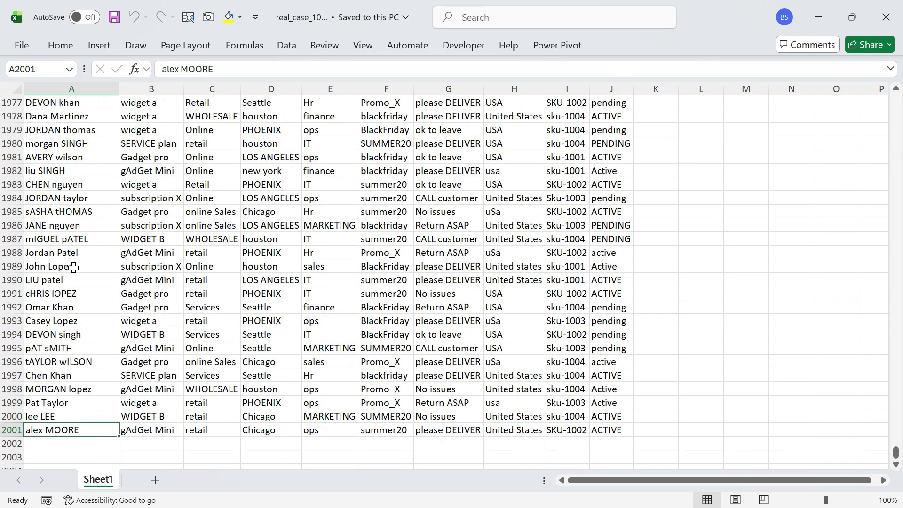
pyautogui.hotkey('shift', 'space')
pyautogui.press('Left')
pyautogui.scroll(3, 99, 246)
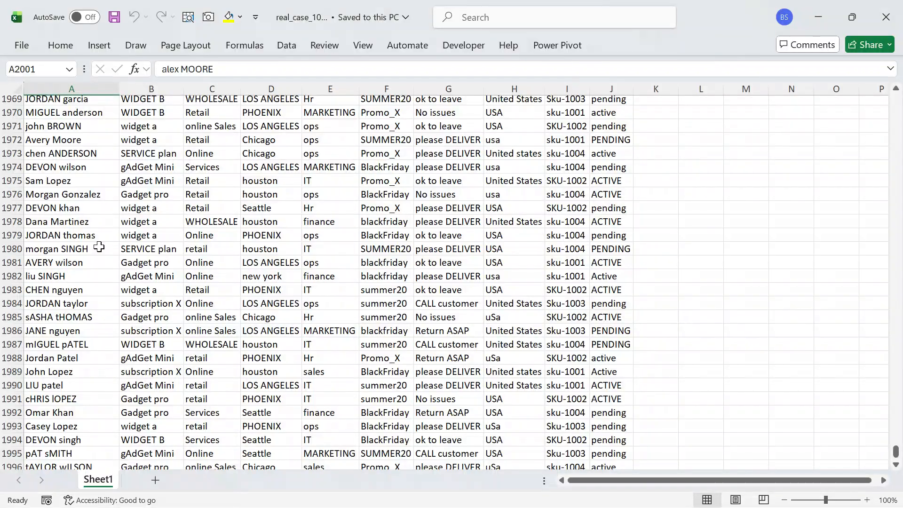
# Duplicate all of the source workbook's data records by pasting a copy from row 2002 down, and save the workbook
pyautogui.moveTo(897, 449); pyautogui.dragTo(898, 87)
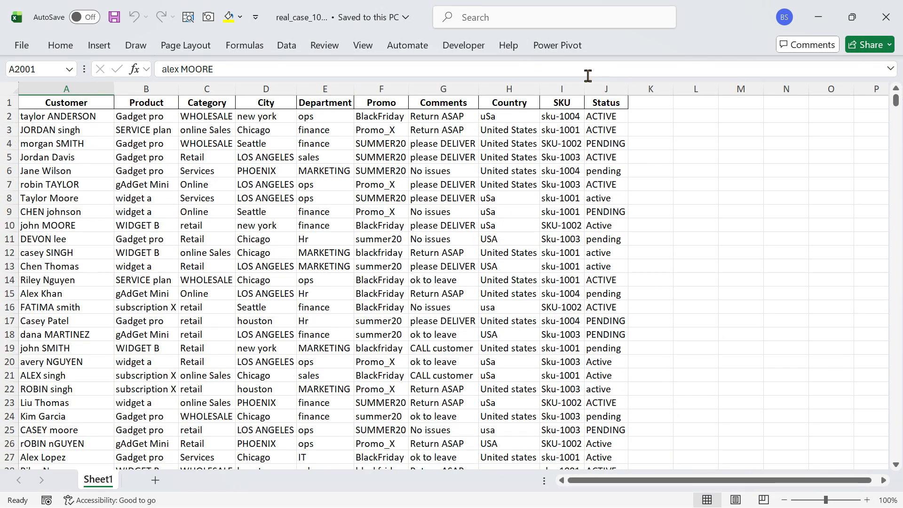
pyautogui.keyDown('shift'); pyautogui.click(600, 118); pyautogui.keyUp('shift')
pyautogui.hotkey('ctrl', 'c')
pyautogui.press('Down')
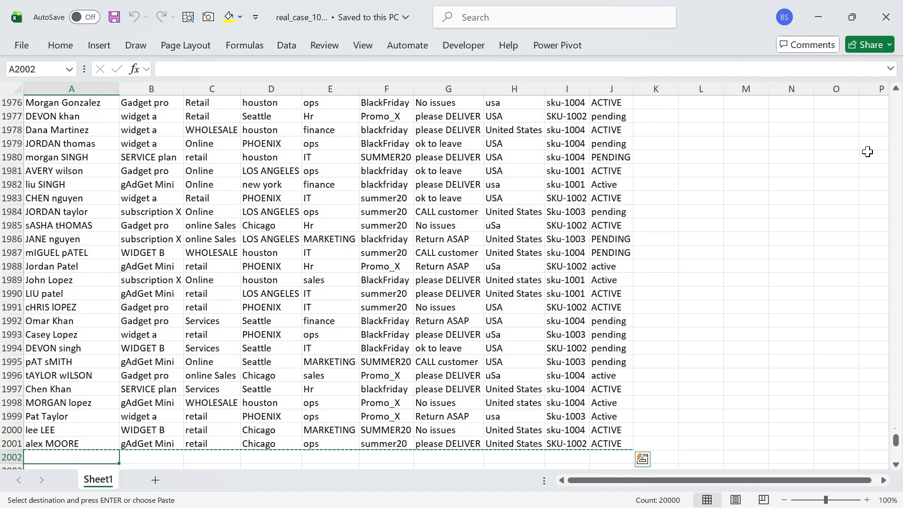
pyautogui.hotkey('ctrl', 'Down')
pyautogui.hotkey('ctrl', 'Up')
pyautogui.press('Down')
pyautogui.hotkey('ctrl', 'v')
pyautogui.press('Down')
pyautogui.hotkey('ctrl', 's')
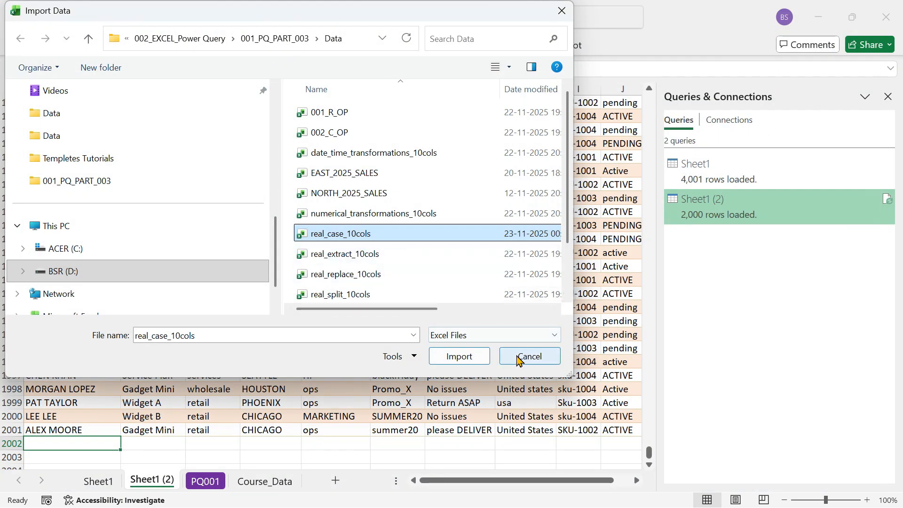
# Cancel the pending data import and refresh the Sheet1 (2) query
pyautogui.click(518, 361)
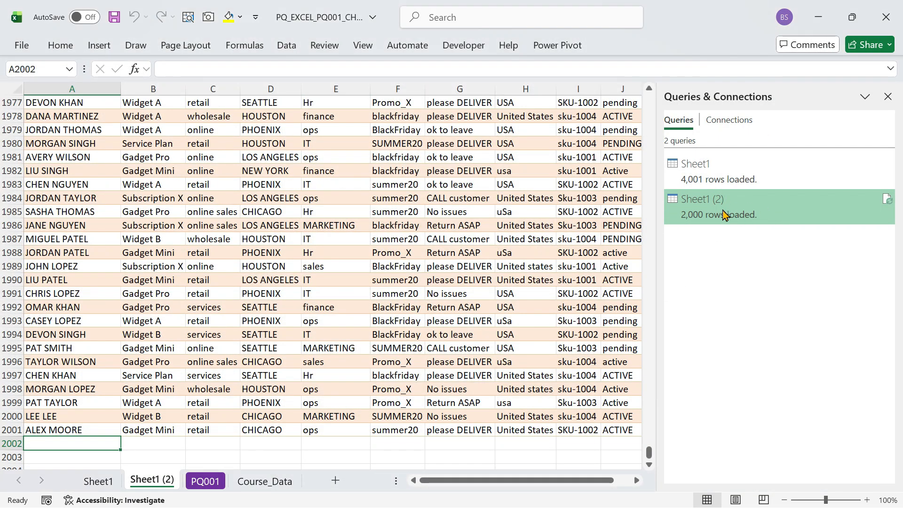
pyautogui.click(887, 197)
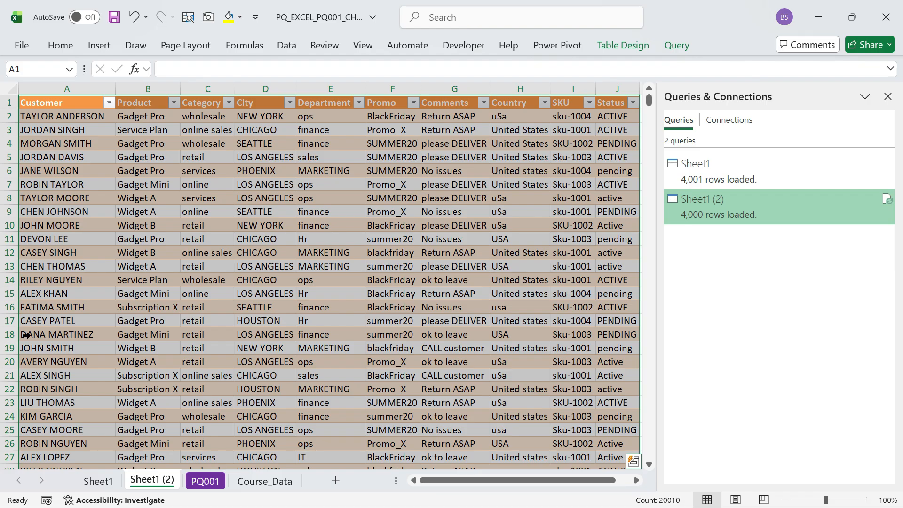
# Examine the end of the refreshed Sheet1 (2) table by highlighting its last 26 records across Customer to City, and return to the header
pyautogui.click(63, 344)
pyautogui.hotkey('ctrl', 'Down')
pyautogui.press('Down')
pyautogui.press('Up')
pyautogui.hotkey('shift', 'Up')
pyautogui.hotkey('shift', 'Up')
pyautogui.hotkey('shift', 'Up')
pyautogui.hotkey('shift', 'Up')
pyautogui.hotkey('shift', 'Up')
pyautogui.hotkey('shift', 'Up')
pyautogui.hotkey('shift', 'Up')
pyautogui.hotkey('shift', 'Up')
pyautogui.hotkey('shift', 'Up')
pyautogui.hotkey('shift', 'Up')
pyautogui.hotkey('shift', 'Up')
pyautogui.hotkey('shift', 'Up')
pyautogui.hotkey('shift', 'Up')
pyautogui.hotkey('shift', 'Up')
pyautogui.hotkey('shift', 'Up')
pyautogui.hotkey('shift', 'Up')
pyautogui.hotkey('shift', 'Up')
pyautogui.hotkey('shift', 'Up')
pyautogui.hotkey('shift', 'Up')
pyautogui.hotkey('shift', 'Up')
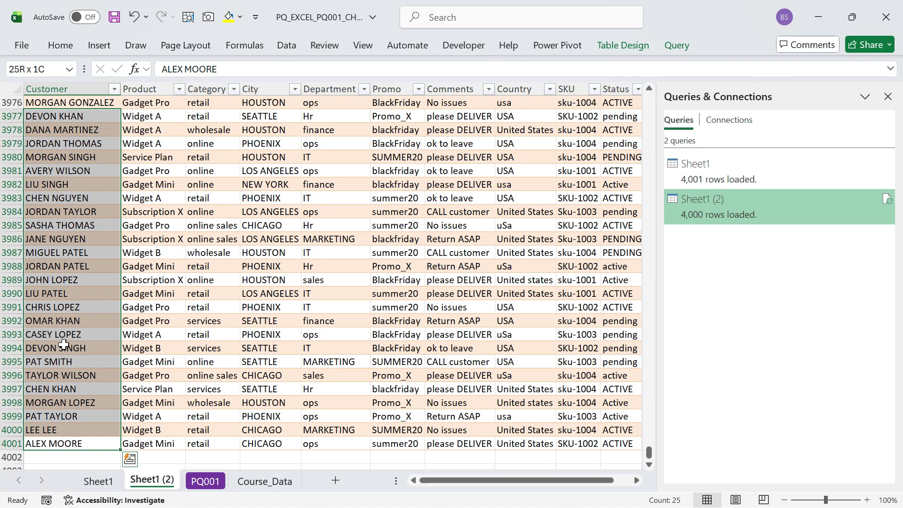
pyautogui.hotkey('shift', 'Right')
pyautogui.hotkey('shift', 'Right')
pyautogui.hotkey('shift', 'Right')
pyautogui.hotkey('shift', 'Up')
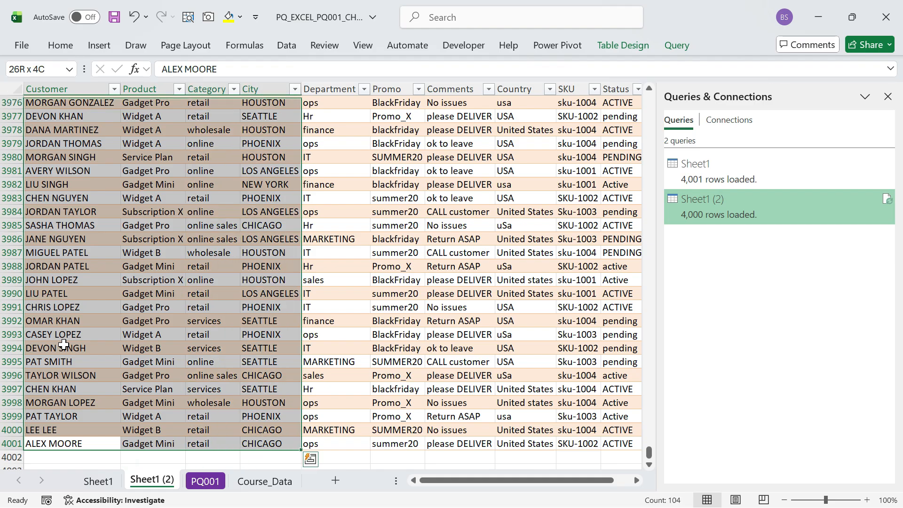
pyautogui.hotkey('shift', 'Left')
pyautogui.hotkey('shift', 'Left')
pyautogui.press('Left')
pyautogui.hotkey('ctrl', 'Home')
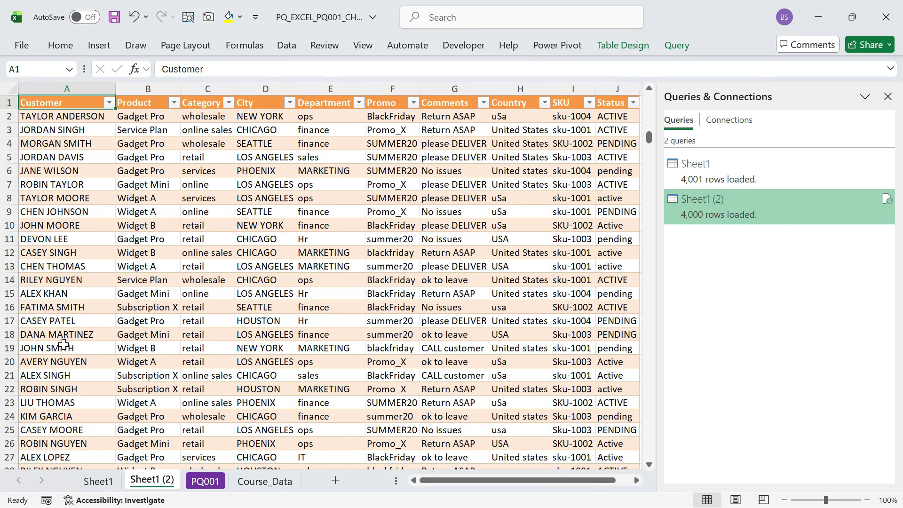
# Check the extent of the refreshed table by moving between its first and last Customer rows
pyautogui.hotkey('ctrl', 'Down')
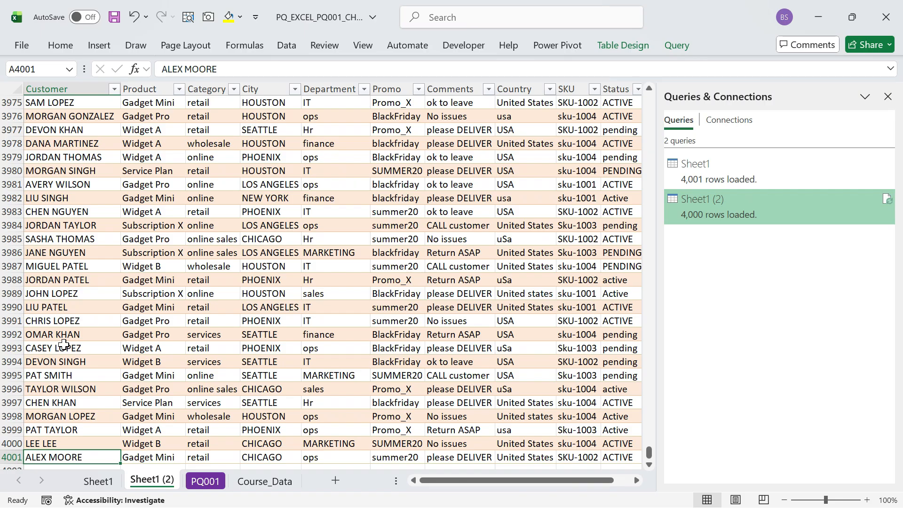
pyautogui.hotkey('ctrl', 'Home')
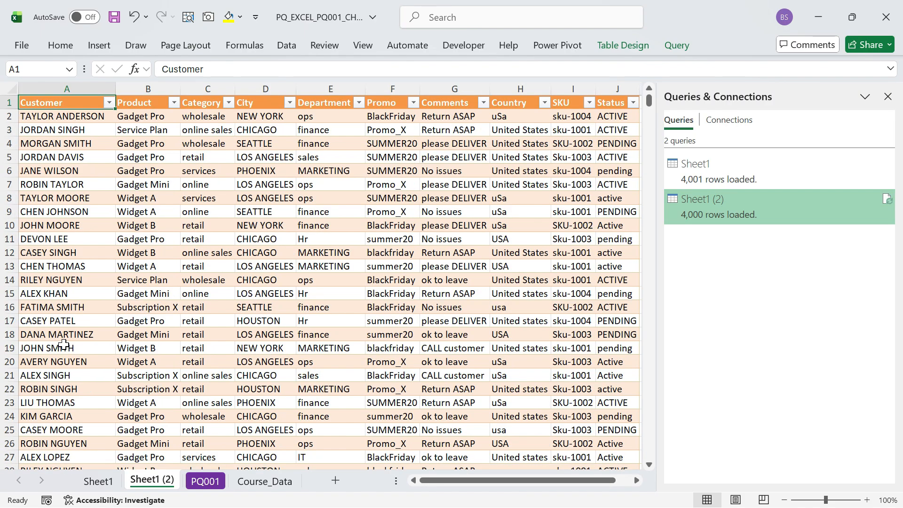
pyautogui.hotkey('ctrl', 'Down')
pyautogui.hotkey('ctrl', 'Home')
pyautogui.press('Down')
pyautogui.press('Down')
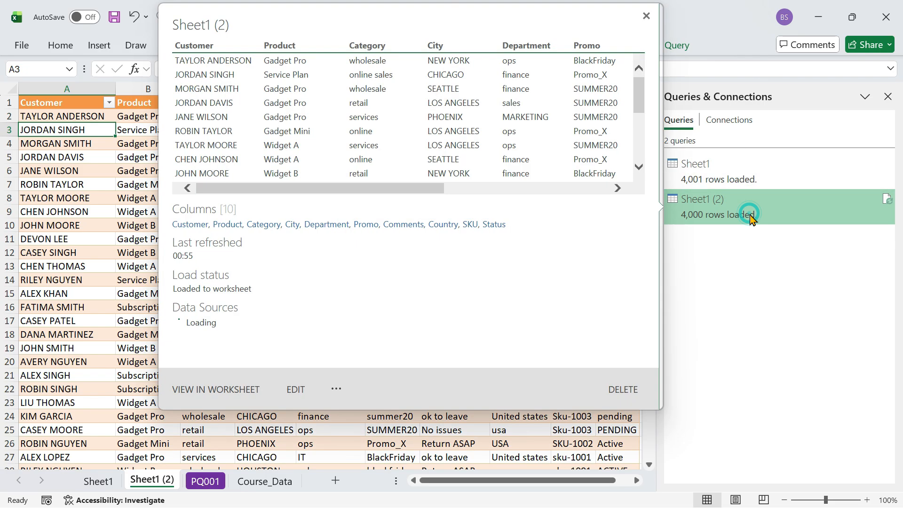
# Open the Sheet1 (2) query in the Power Query Editor, examine the case formatting down its preview rows, and close the editor
pyautogui.doubleClick(751, 218)
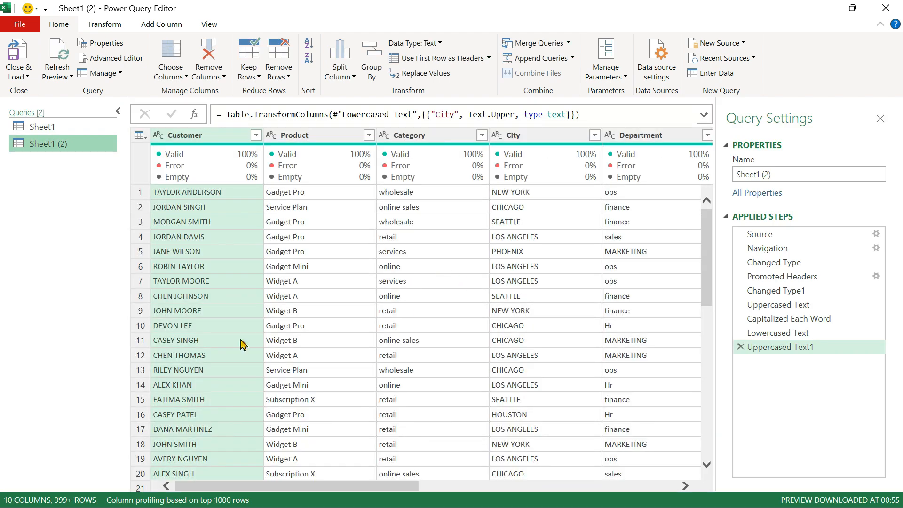
pyautogui.scroll(-10, 188, 366)
pyautogui.scroll(-20, 188, 365)
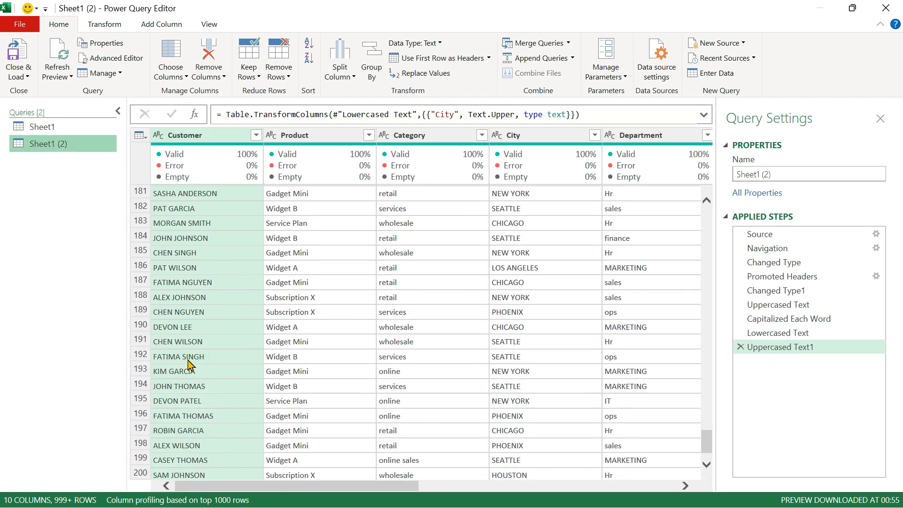
pyautogui.scroll(-20, 188, 365)
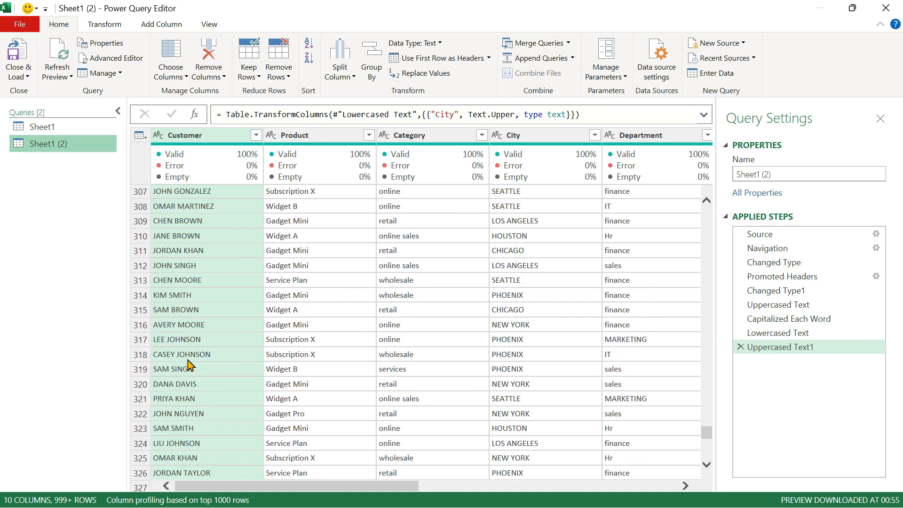
pyautogui.scroll(-20, 189, 365)
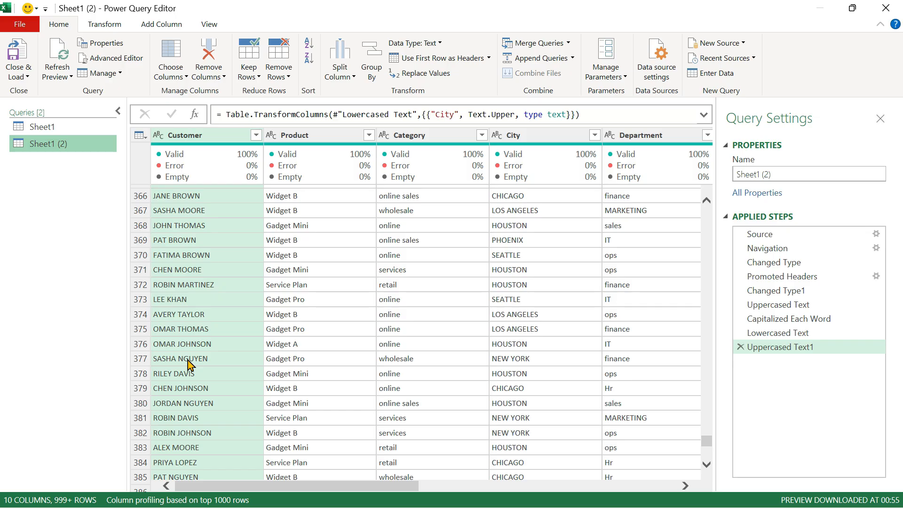
pyautogui.scroll(-20, 188, 365)
pyautogui.scroll(-20, 188, 365)
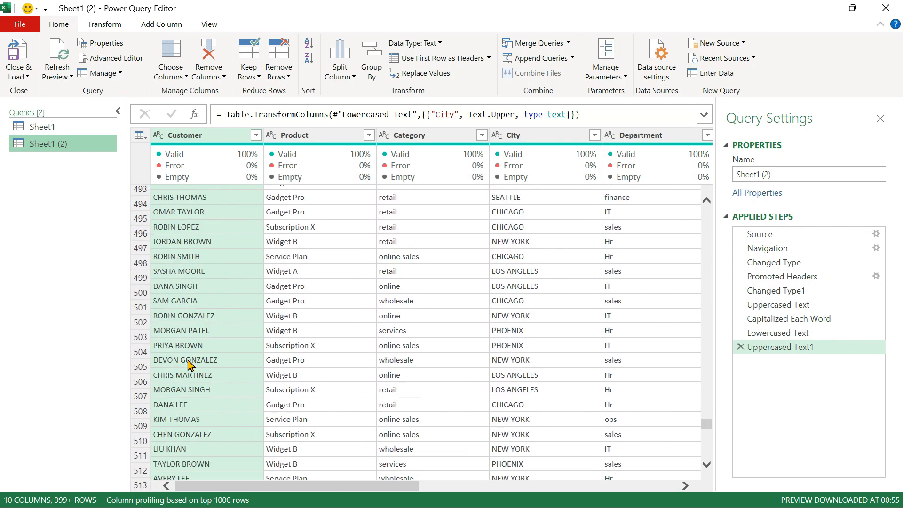
pyautogui.scroll(11, 188, 366)
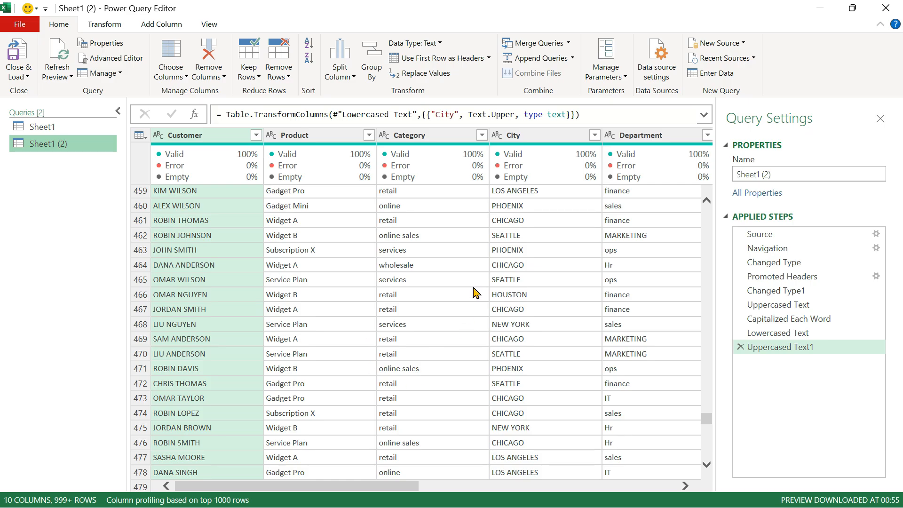
pyautogui.click(889, 8)
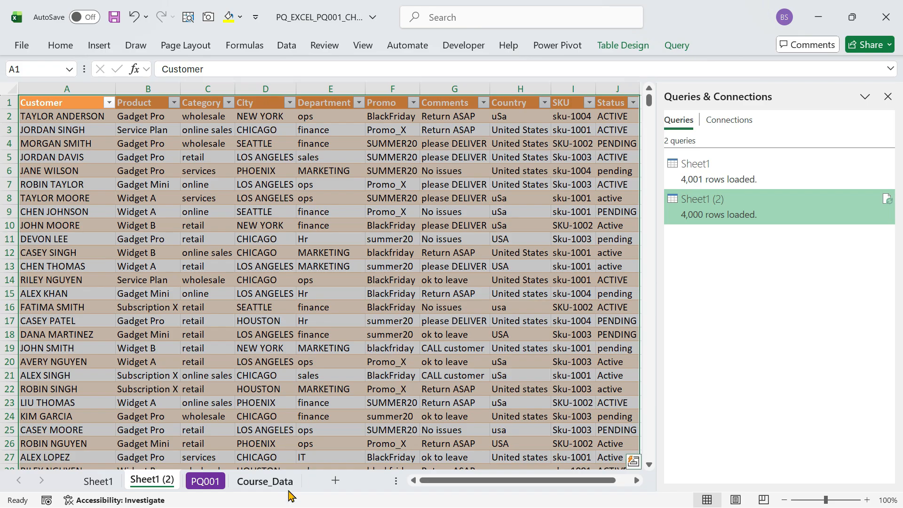
# On the PQ001 sheet, expand the notes under Extract text (before/after delimiter, length, digits) and read the seven extraction options
pyautogui.click(206, 481)
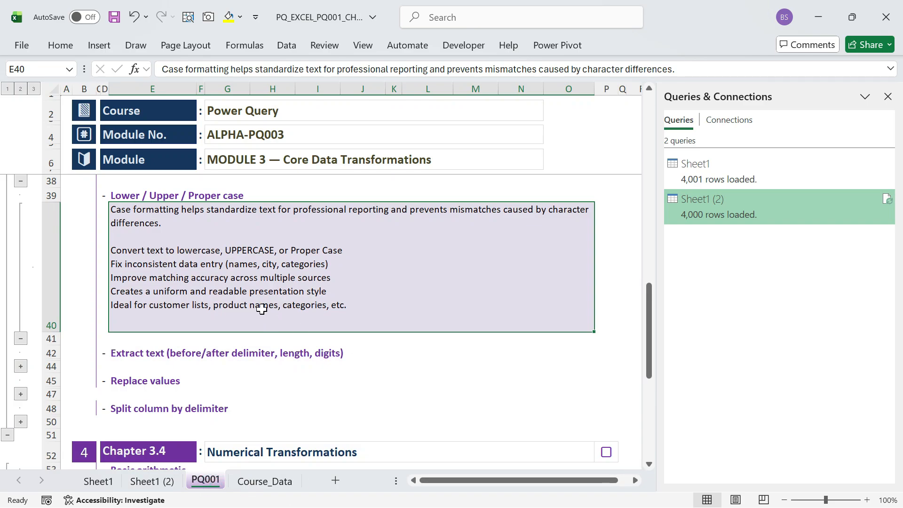
pyautogui.click(144, 355)
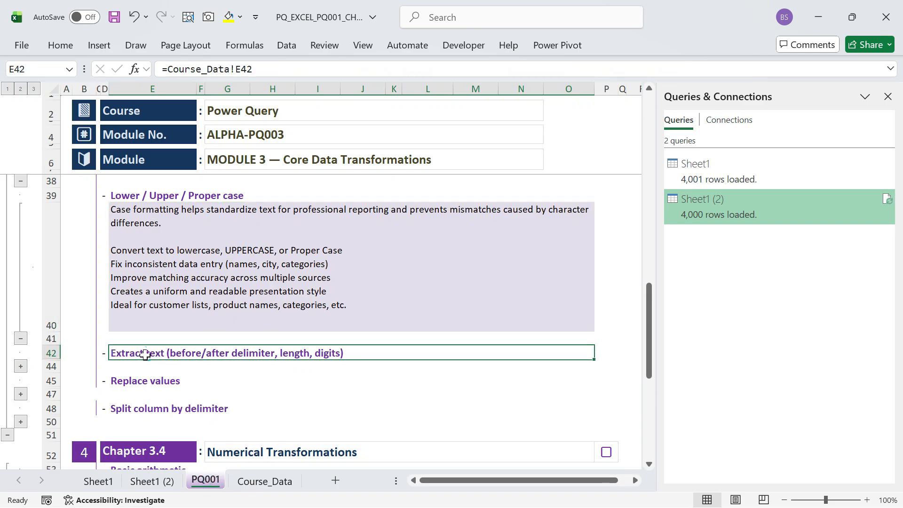
pyautogui.click(21, 366)
pyautogui.scroll(-2, 225, 358)
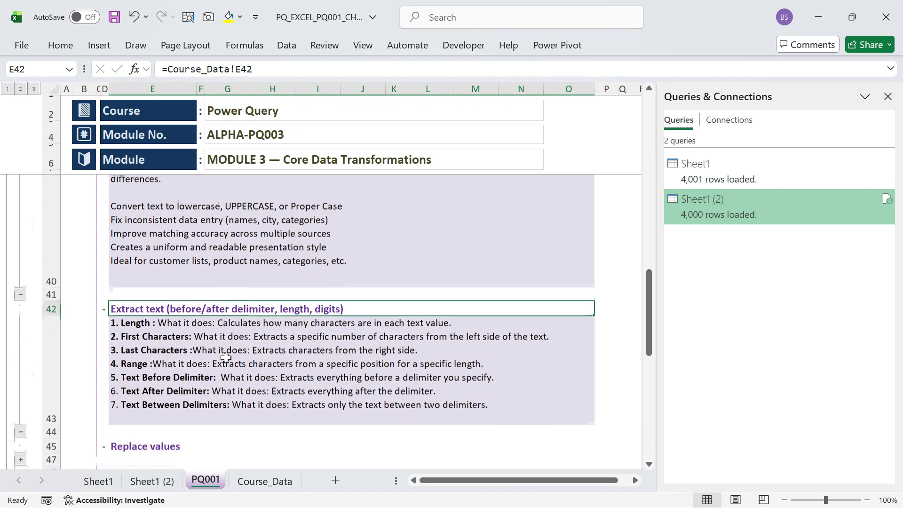
pyautogui.scroll(-1, 226, 358)
pyautogui.click(242, 352)
pyautogui.scroll(-2, 245, 358)
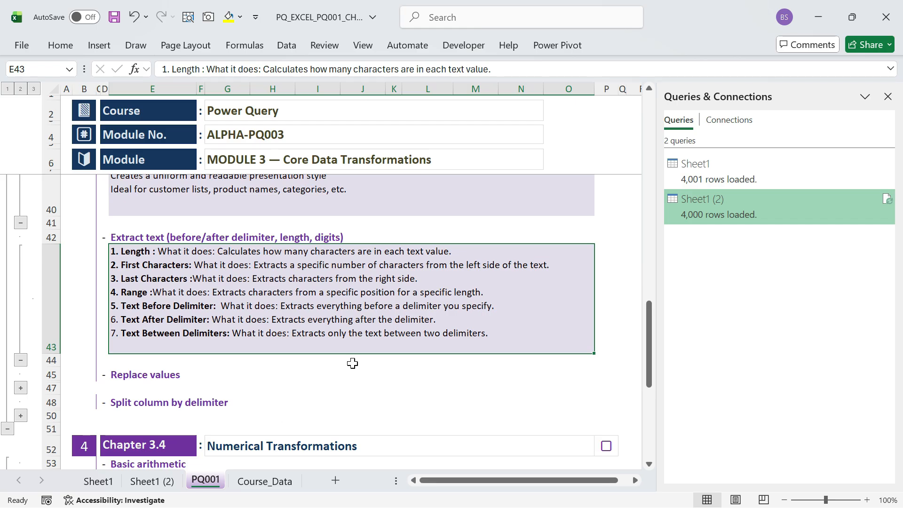
# Start an import from an Excel workbook and choose text_transformation_practice in the Downloads folder as the source
pyautogui.click(287, 46)
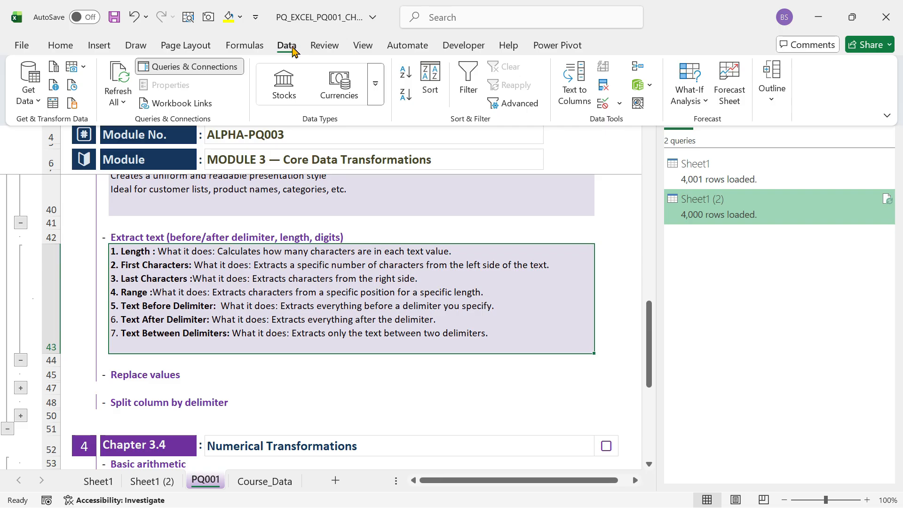
pyautogui.click(29, 94)
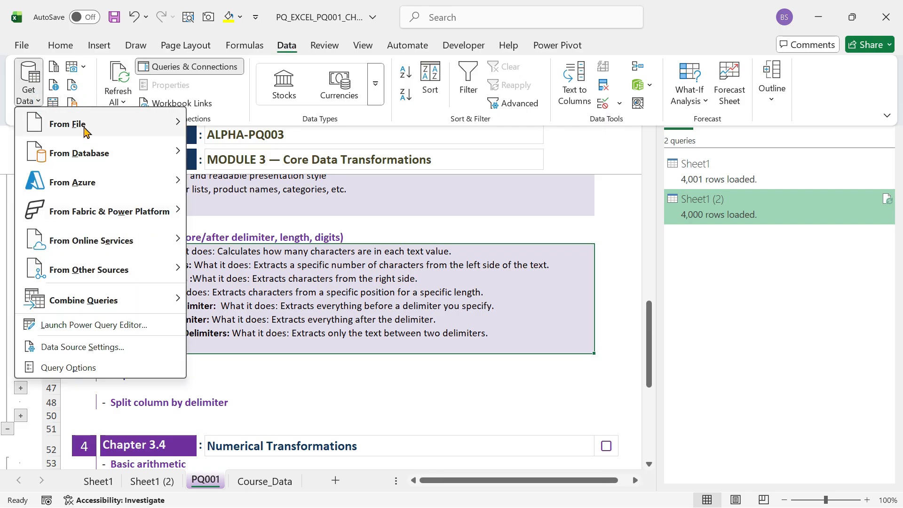
pyautogui.moveTo(86, 130)
pyautogui.click(274, 130)
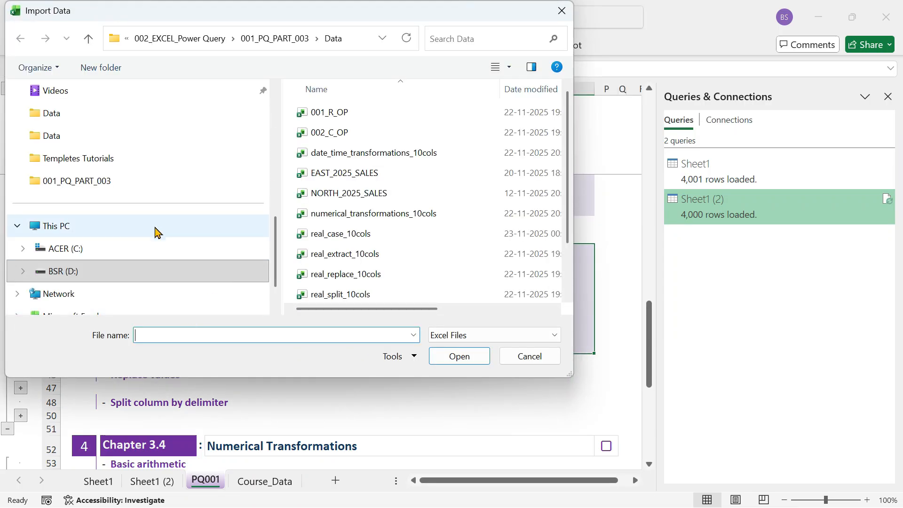
pyautogui.scroll(-1, 388, 256)
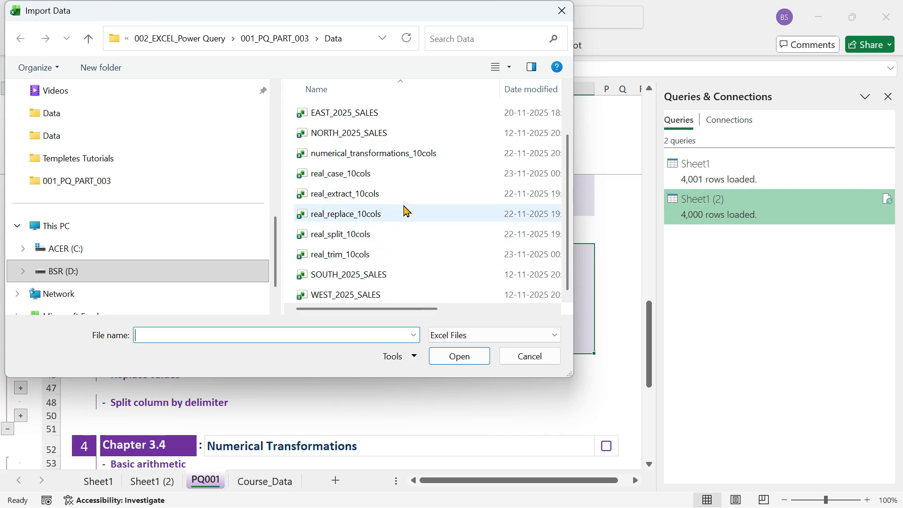
pyautogui.scroll(1, 405, 210)
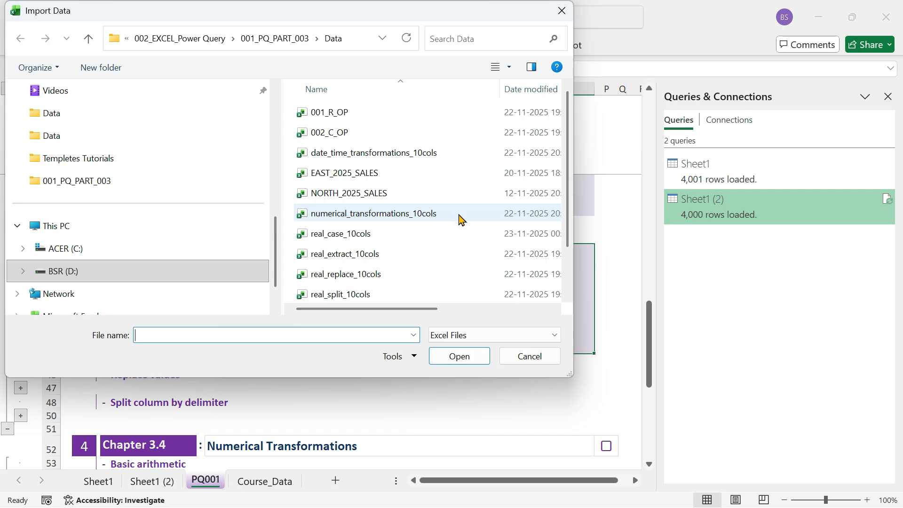
pyautogui.scroll(2, 157, 212)
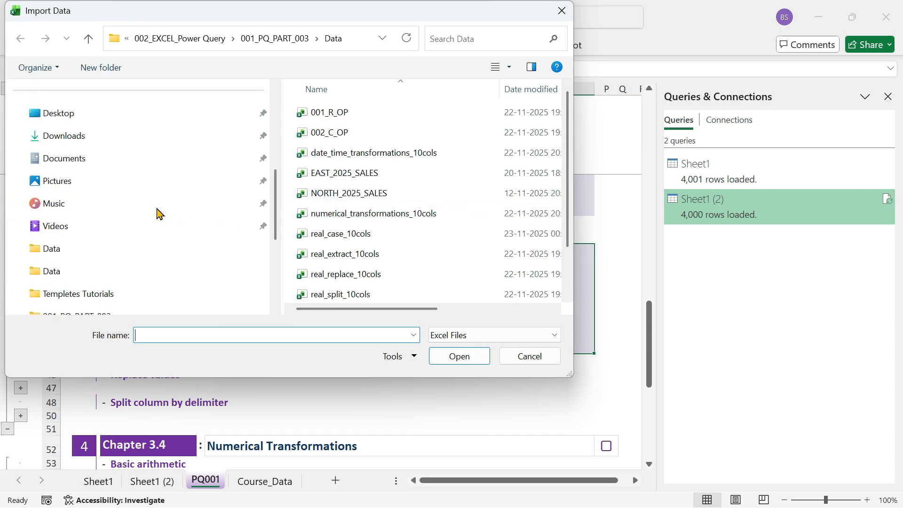
pyautogui.click(70, 137)
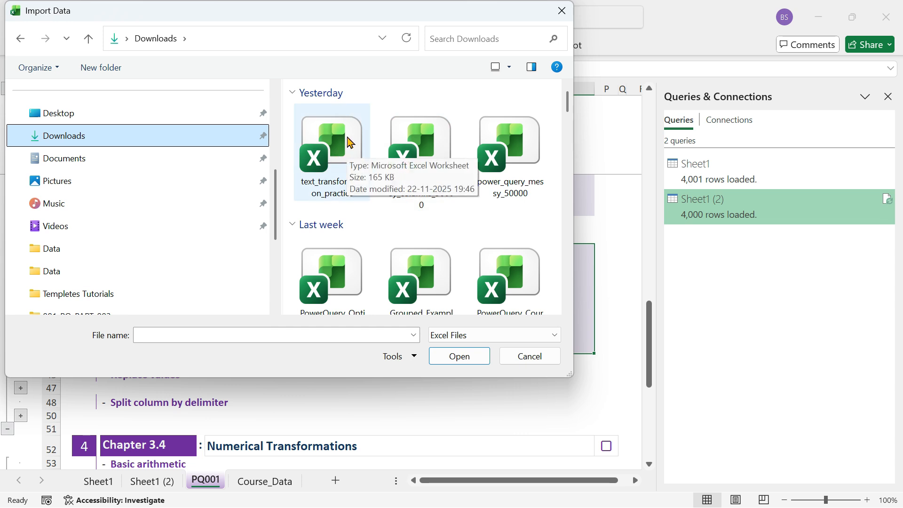
pyautogui.click(328, 191)
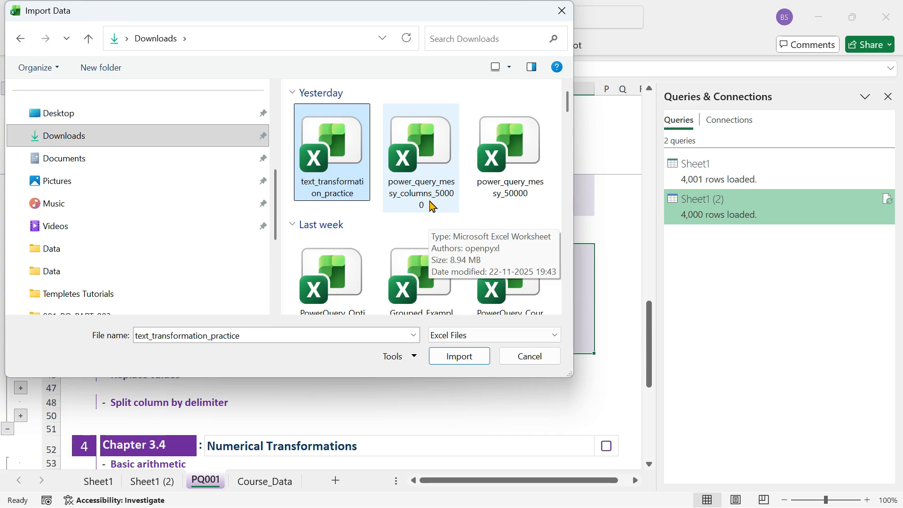
pyautogui.click(459, 357)
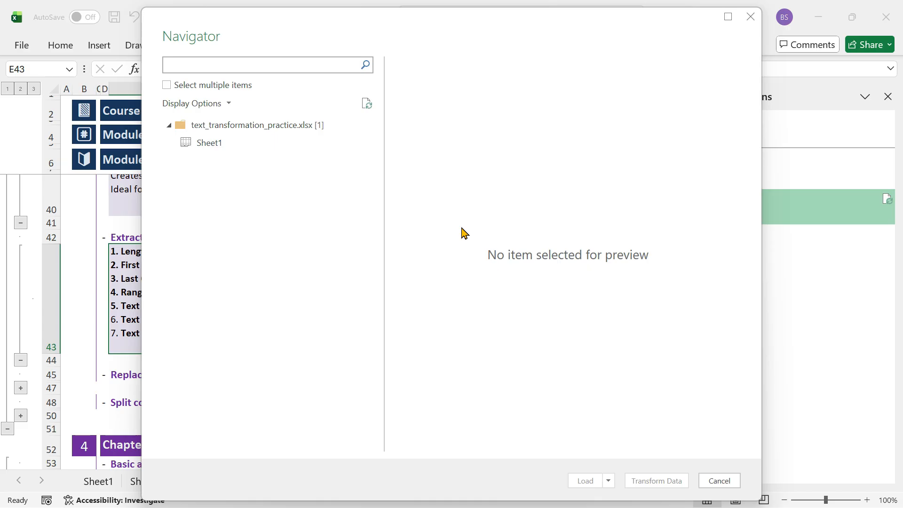
# Select Sheet1 of text_transformation_practice.xlsx and examine its preview from RawText through the ReplaceCandidate column
pyautogui.click(214, 147)
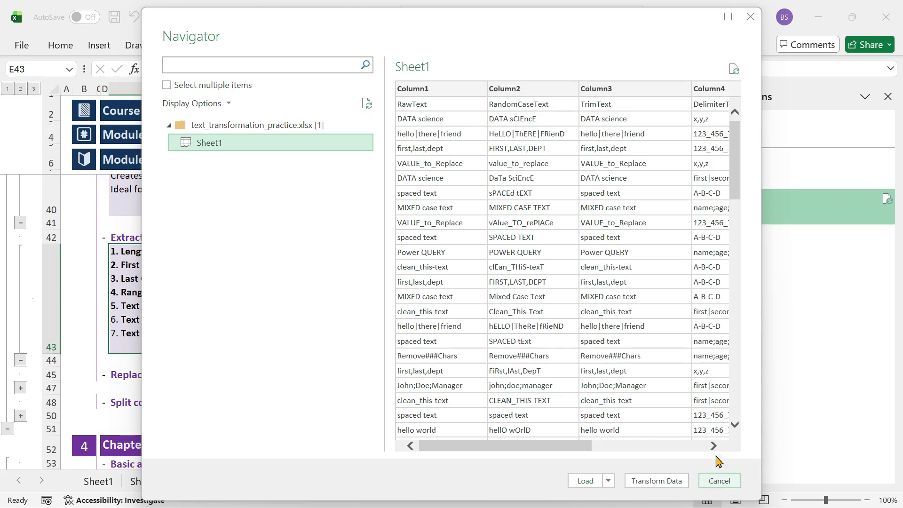
pyautogui.hscroll(3, 676, 356)
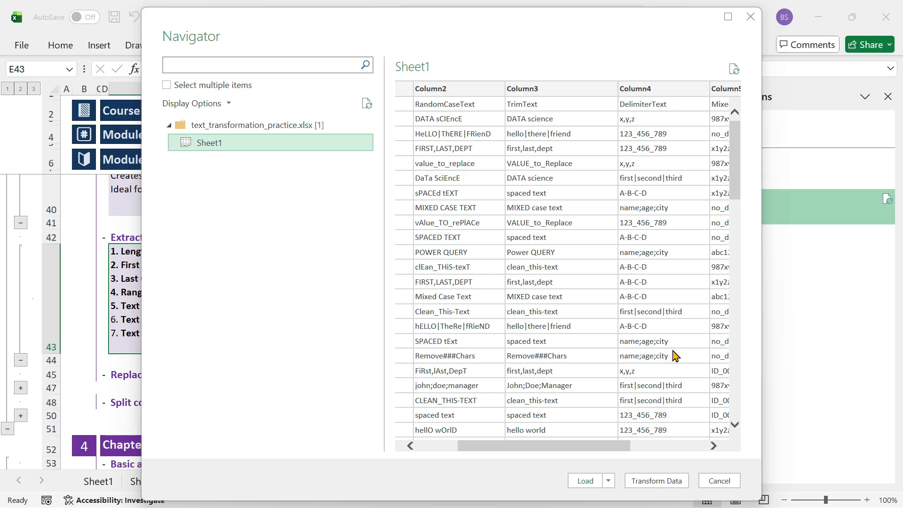
pyautogui.hscroll(5, 675, 356)
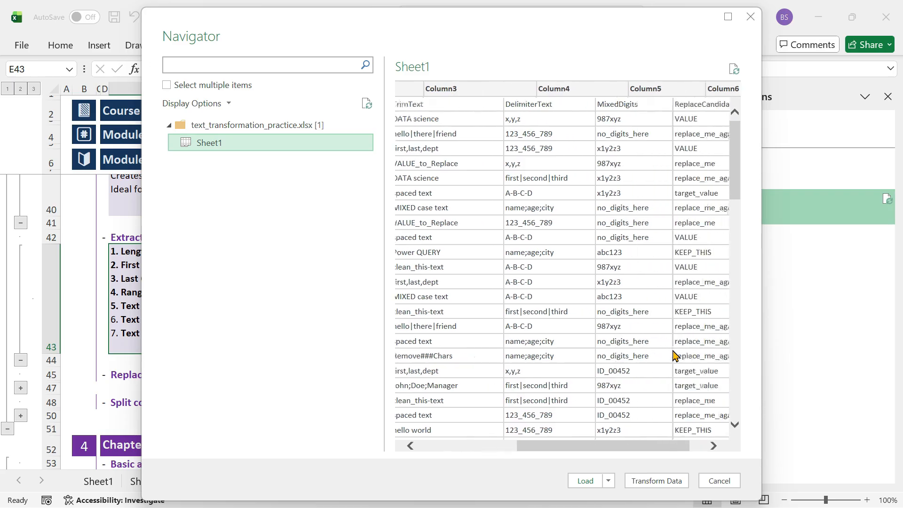
pyautogui.hscroll(1, 676, 356)
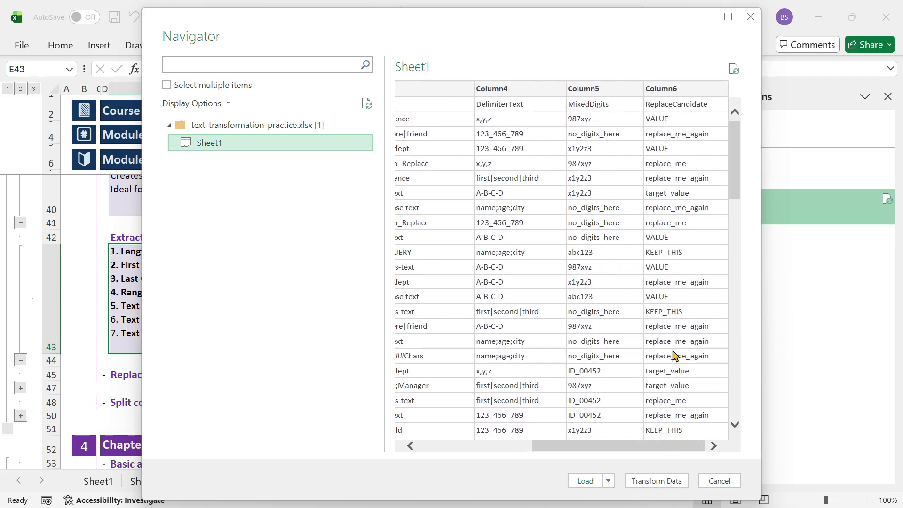
# Open Sheet1 of text_transformation_practice.xlsx for transformation in the Power Query Editor and shrink the detail pane of the RandomCaseText column's fourth-row cell
pyautogui.hscroll(-9, 676, 356)
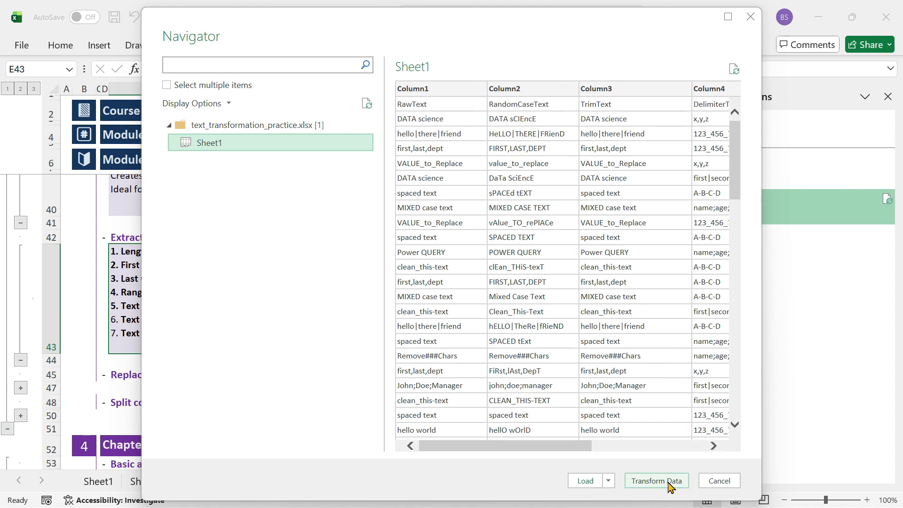
pyautogui.click(670, 483)
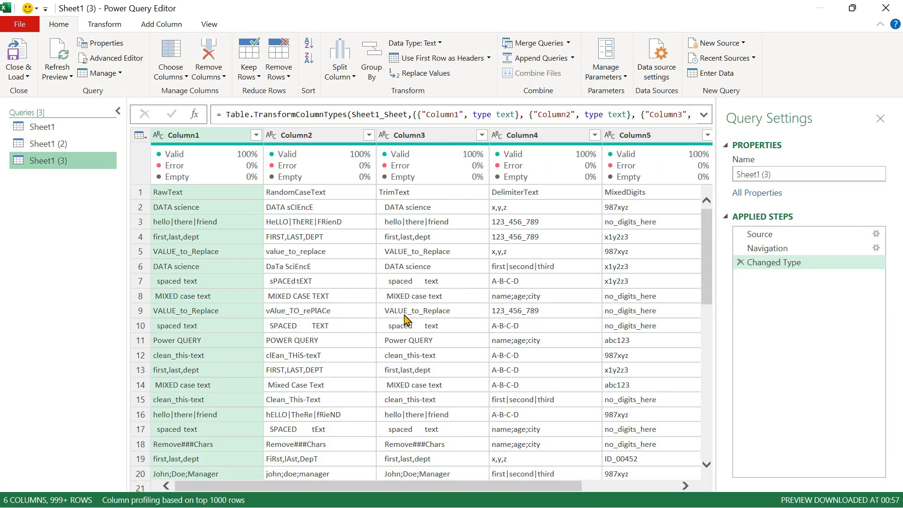
pyautogui.click(324, 239)
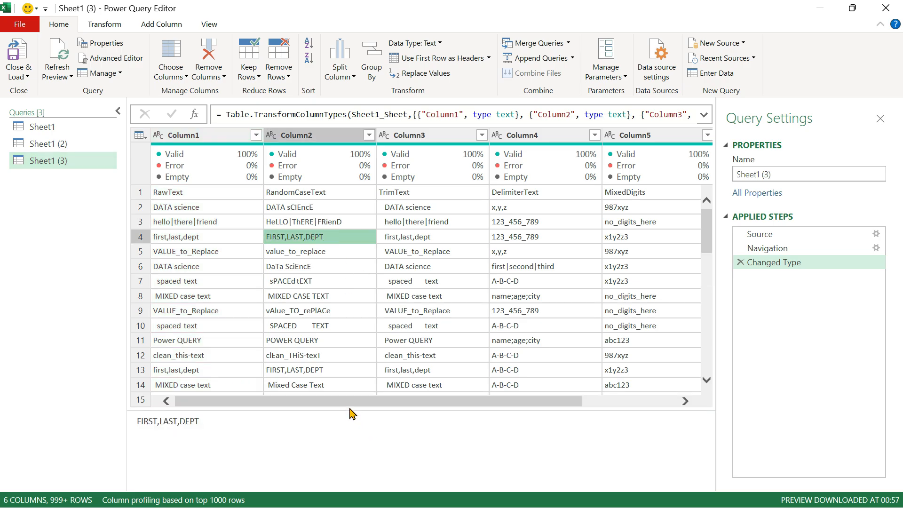
pyautogui.moveTo(347, 410); pyautogui.dragTo(347, 451)
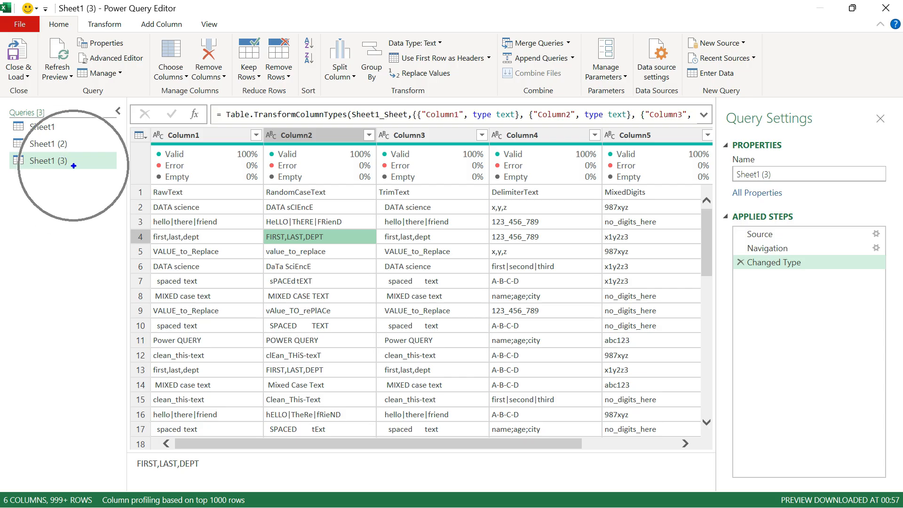
pyautogui.moveTo(73, 166); pyautogui.dragTo(164, 233)
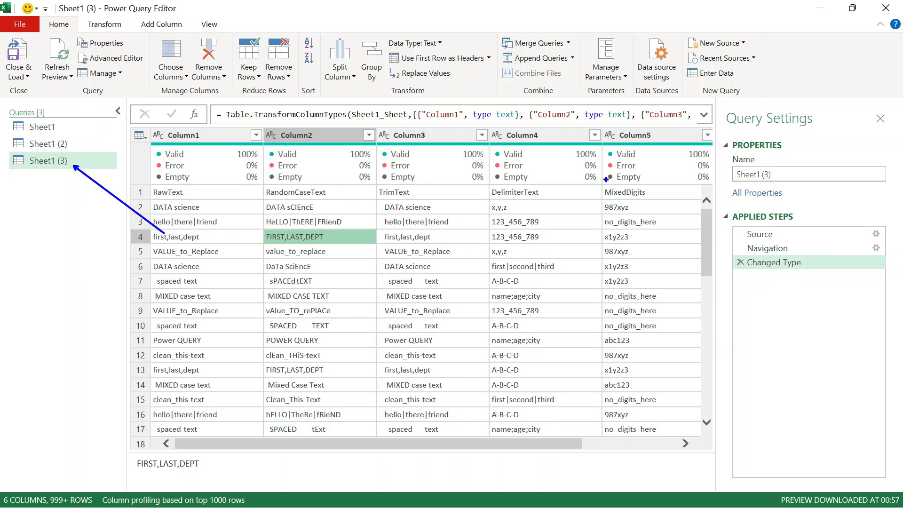
pyautogui.moveTo(739, 181); pyautogui.dragTo(620, 249)
pyautogui.press('Escape')
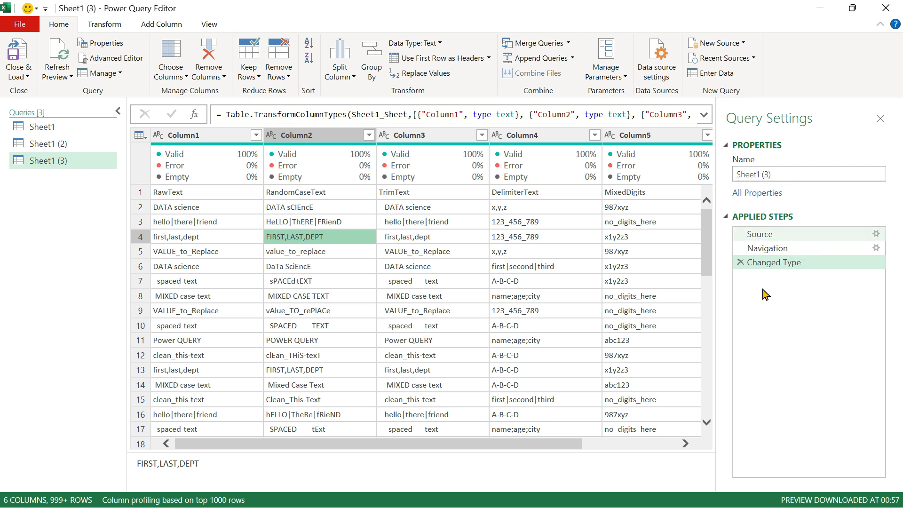
# Select the Source step of Sheet1 (3) and examine its full Excel.Workbook formula in the expanded formula bar
pyautogui.click(791, 234)
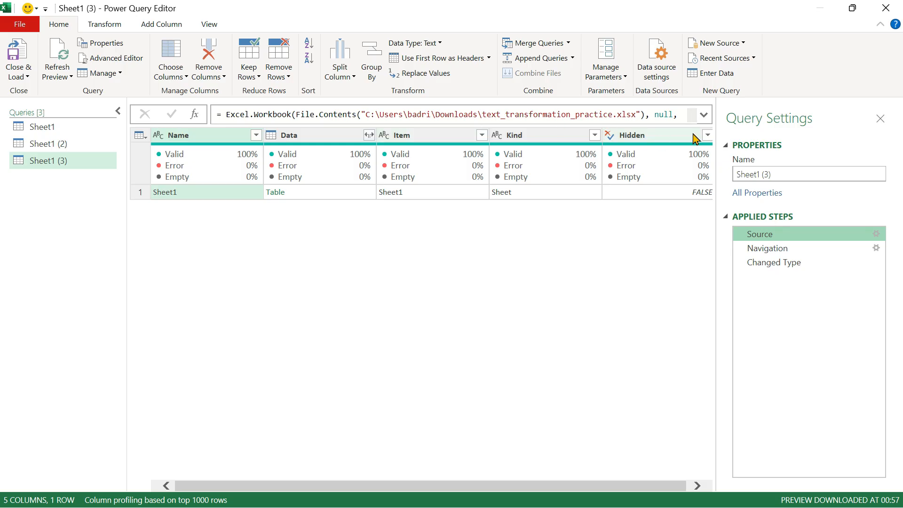
pyautogui.click(704, 115)
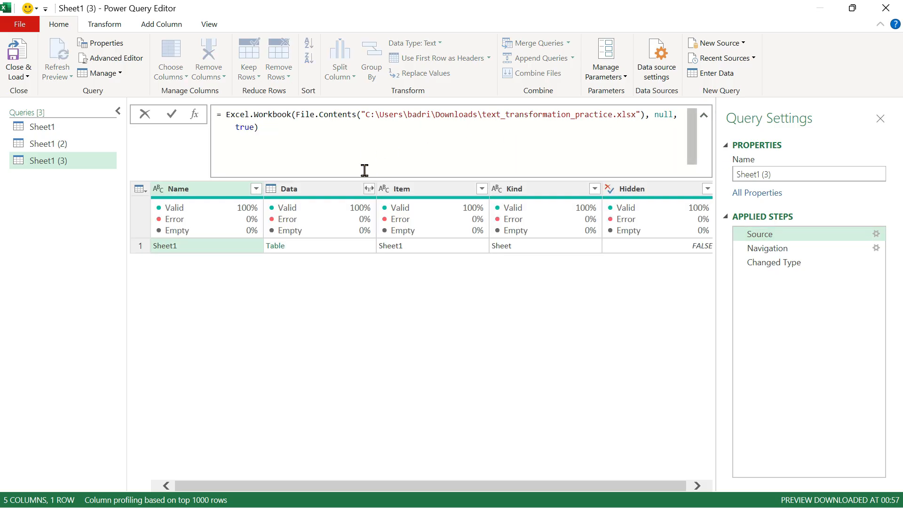
pyautogui.hotkey('ctrl', 'a')
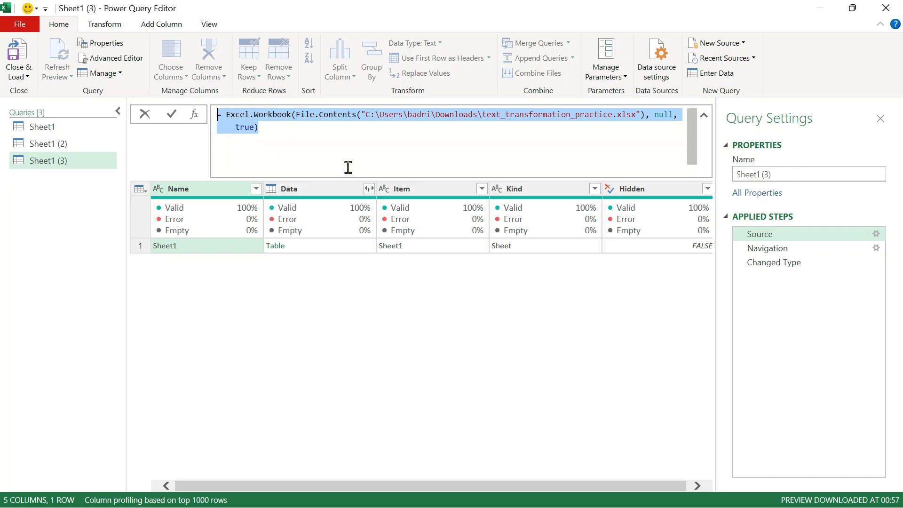
pyautogui.click(340, 117)
pyautogui.moveTo(222, 115); pyautogui.dragTo(299, 131)
pyautogui.moveTo(158, 504)
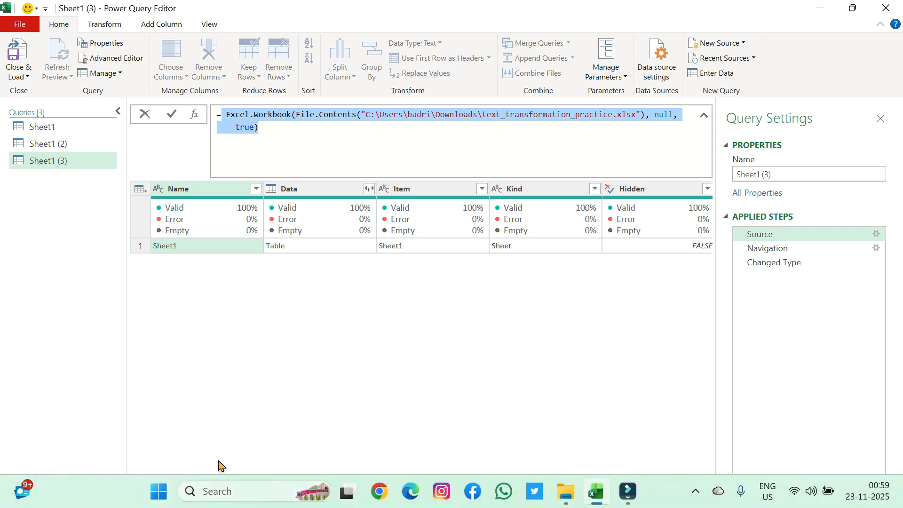
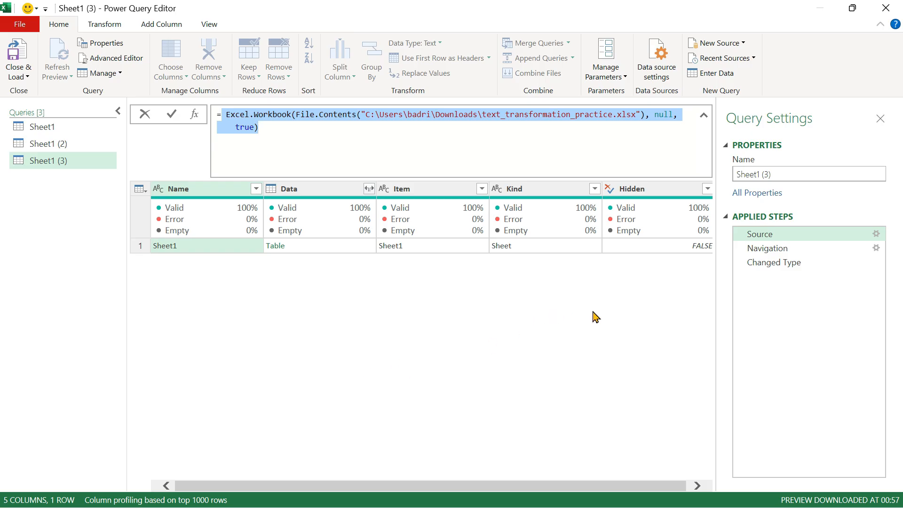
# Select the Navigation step and examine its formula and the Sheet1 rows in the preview
pyautogui.click(777, 250)
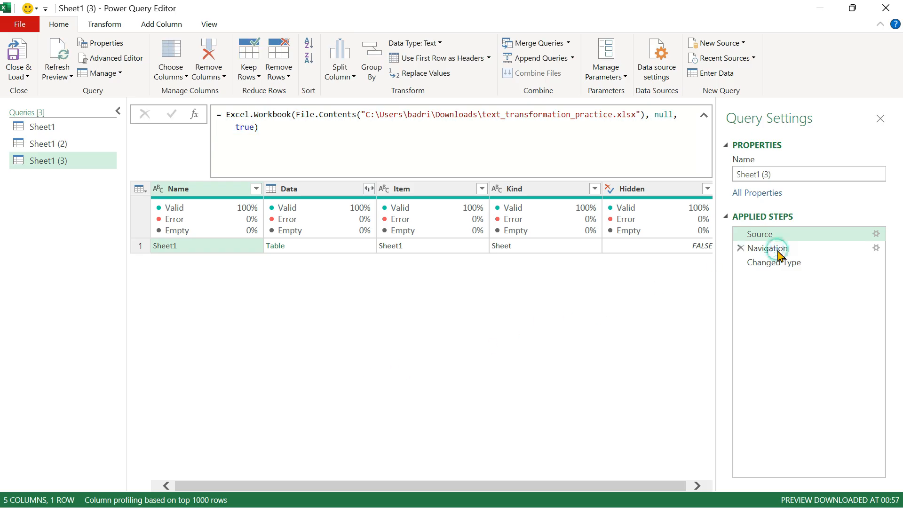
pyautogui.click(789, 250)
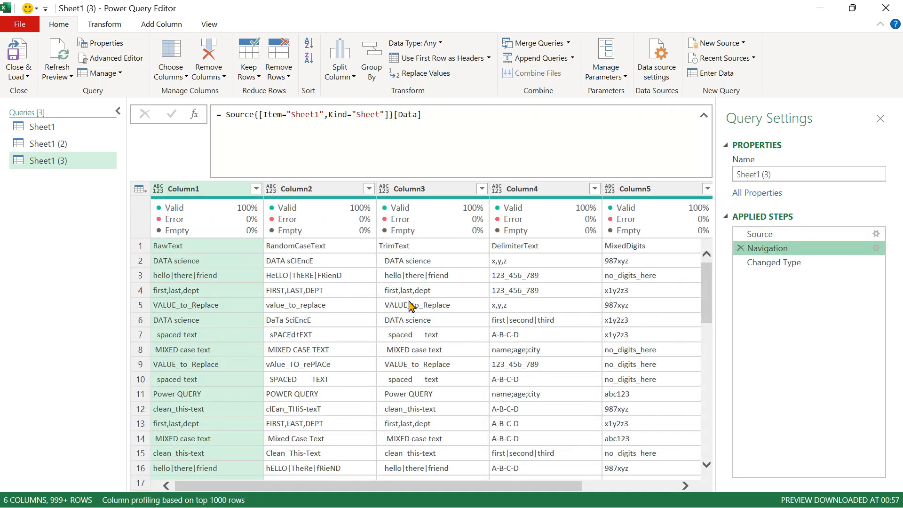
pyautogui.scroll(-5, 320, 327)
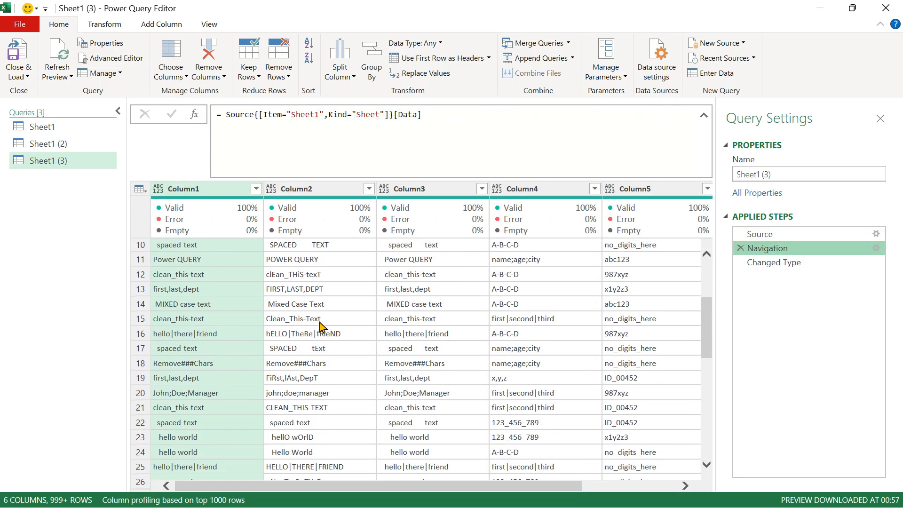
pyautogui.scroll(2, 320, 327)
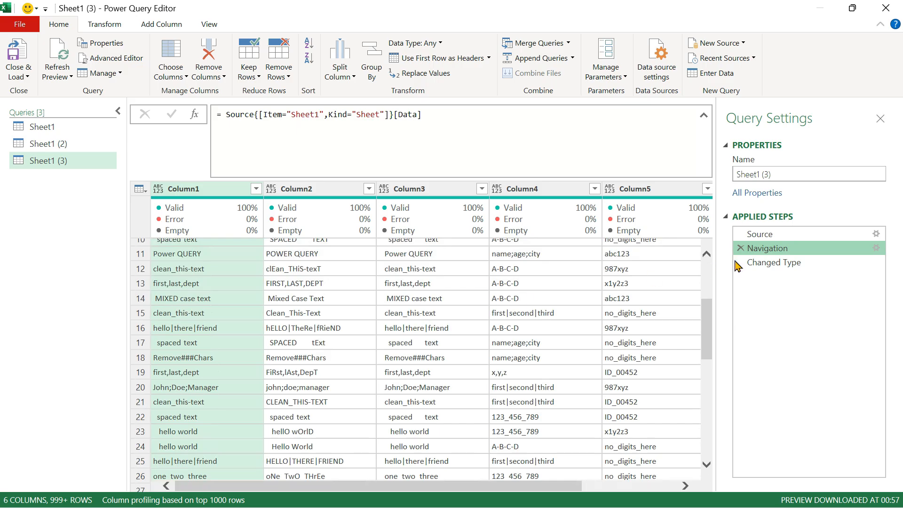
# Select the Changed Type step, read its column type formula, and collapse the formula bar
pyautogui.click(773, 266)
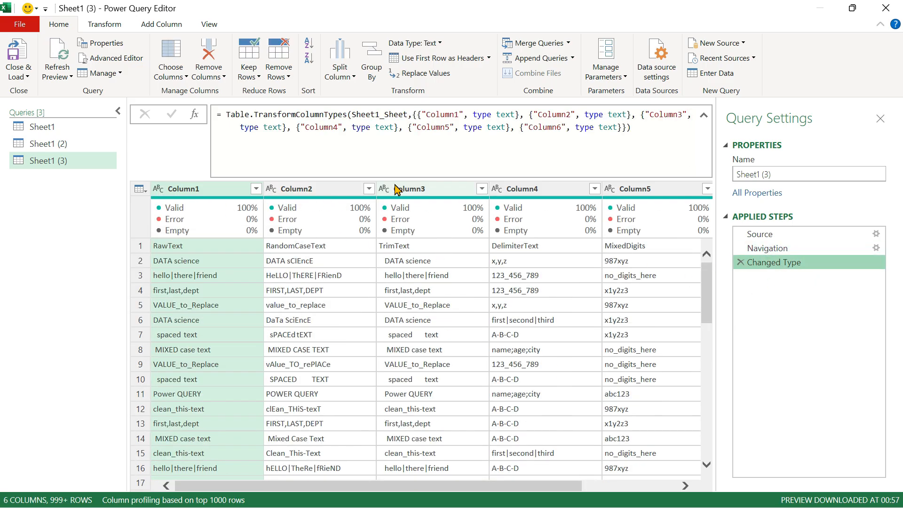
pyautogui.click(704, 115)
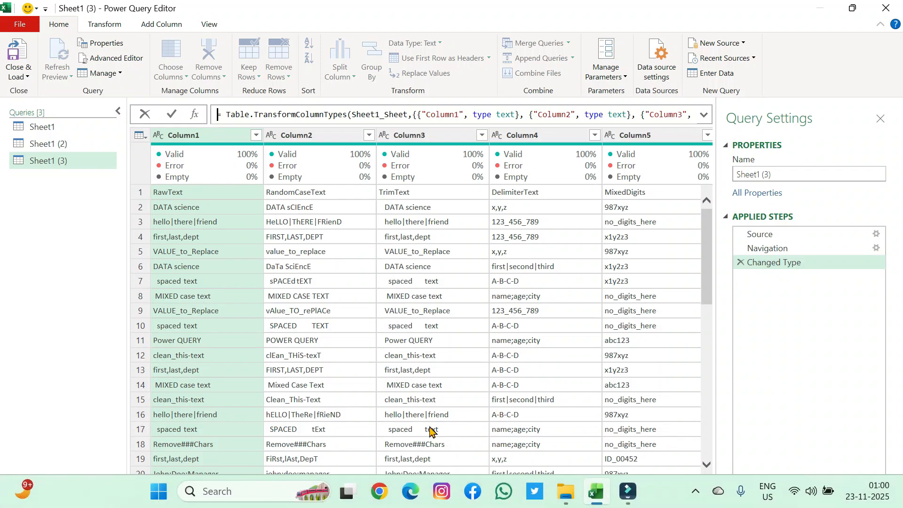
pyautogui.click(462, 280)
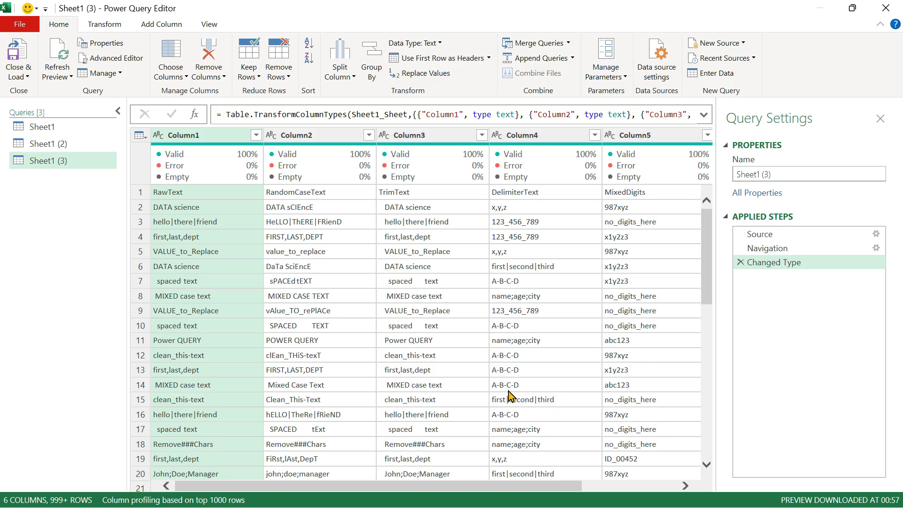
pyautogui.scroll(-2, 408, 374)
pyautogui.scroll(2, 407, 374)
# Try extracting the text length of Column1, and remove the resulting step from the query
pyautogui.click(96, 25)
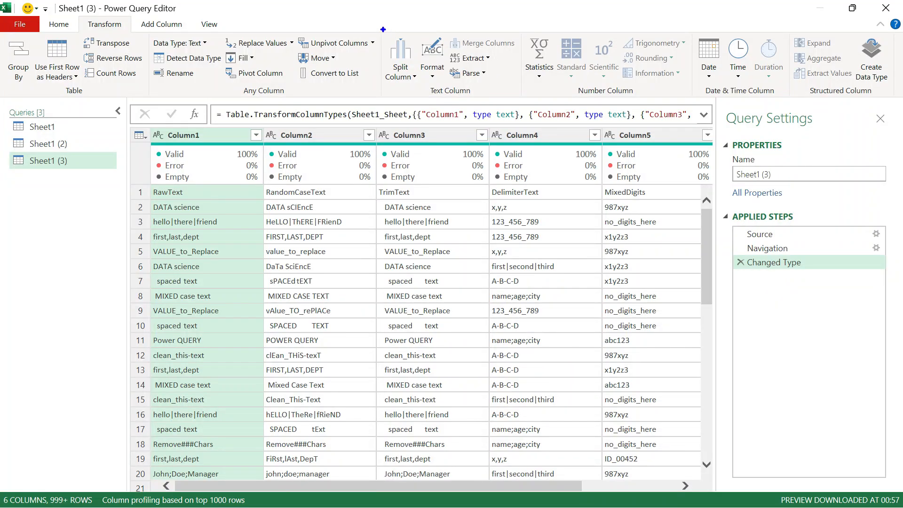
pyautogui.moveTo(383, 29); pyautogui.dragTo(519, 99)
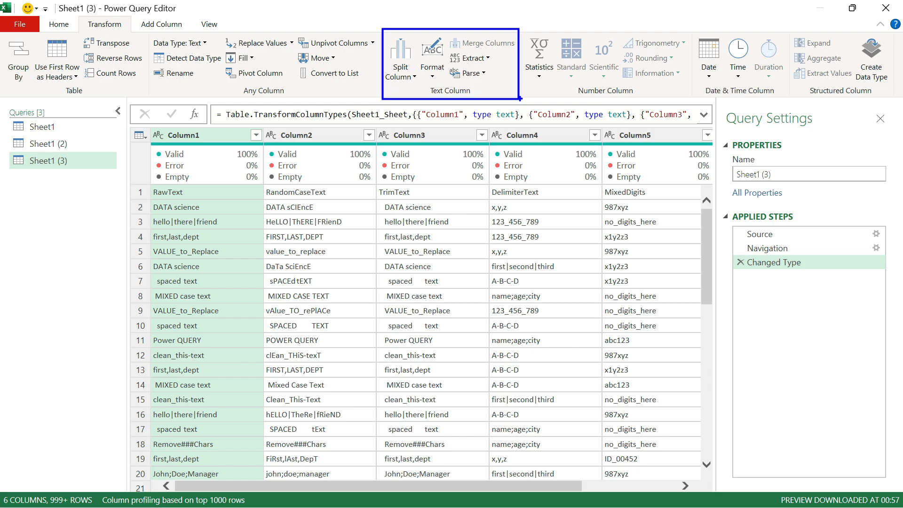
pyautogui.moveTo(490, 56); pyautogui.dragTo(611, 156)
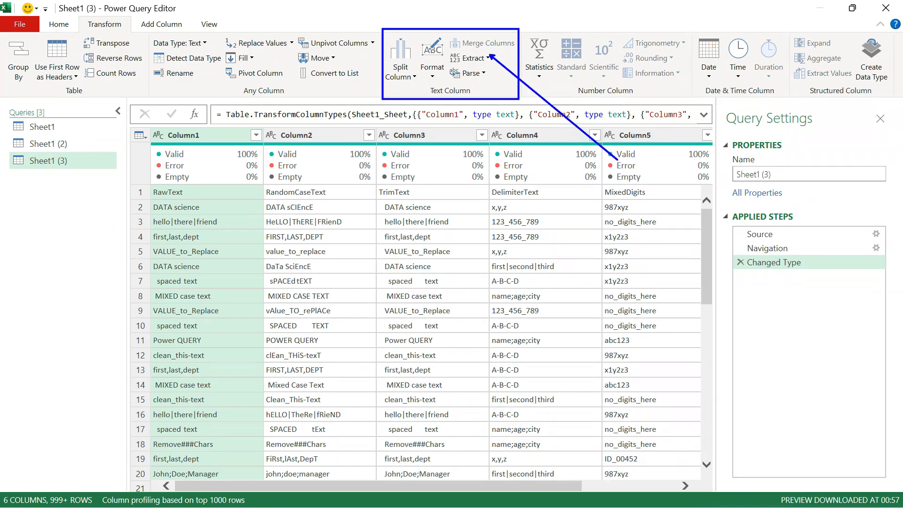
pyautogui.moveTo(433, 76); pyautogui.dragTo(369, 154)
pyautogui.press('Escape')
pyautogui.click(487, 61)
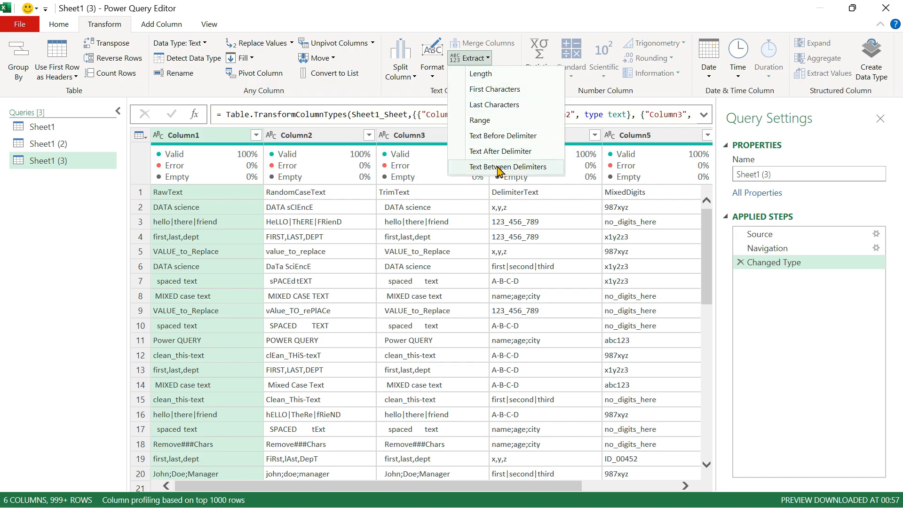
pyautogui.click(486, 74)
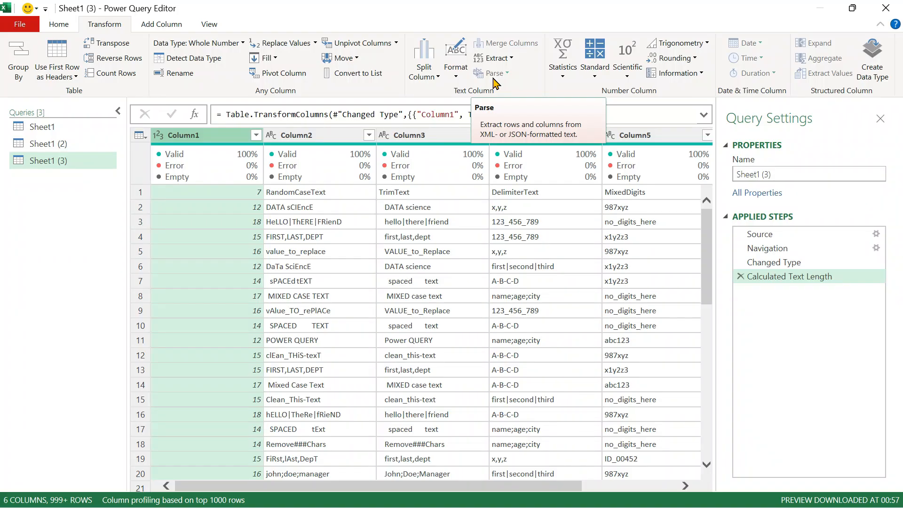
pyautogui.click(741, 277)
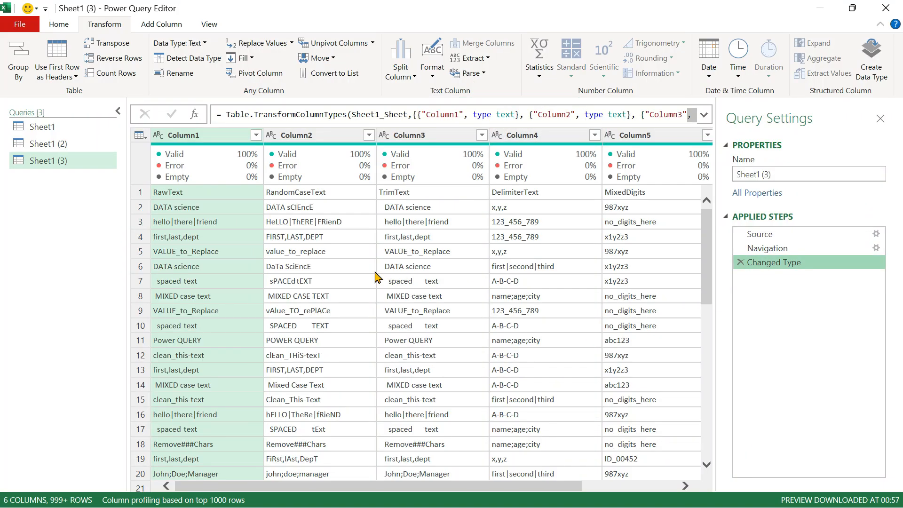
# Select the RawText cell in Column1 and use Extract Length to replace the column's text with character counts
pyautogui.click(492, 62)
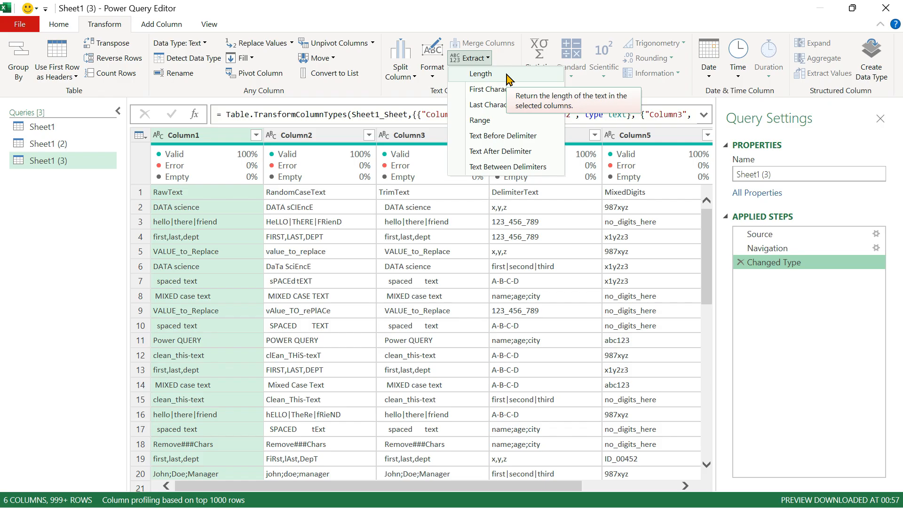
pyautogui.click(202, 193)
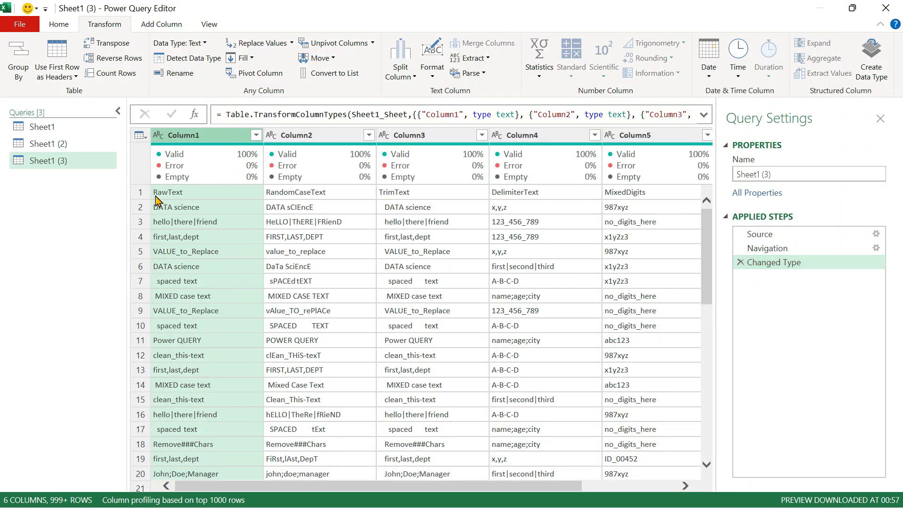
pyautogui.click(180, 195)
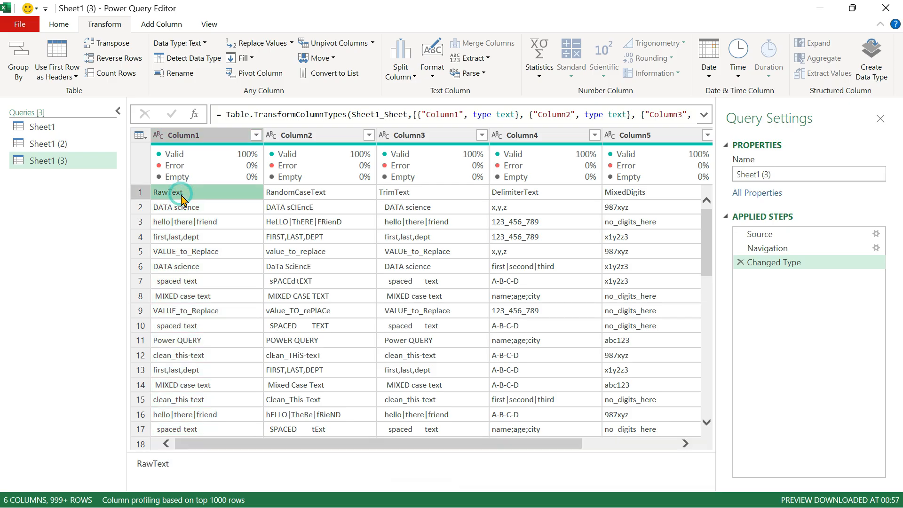
pyautogui.click(487, 59)
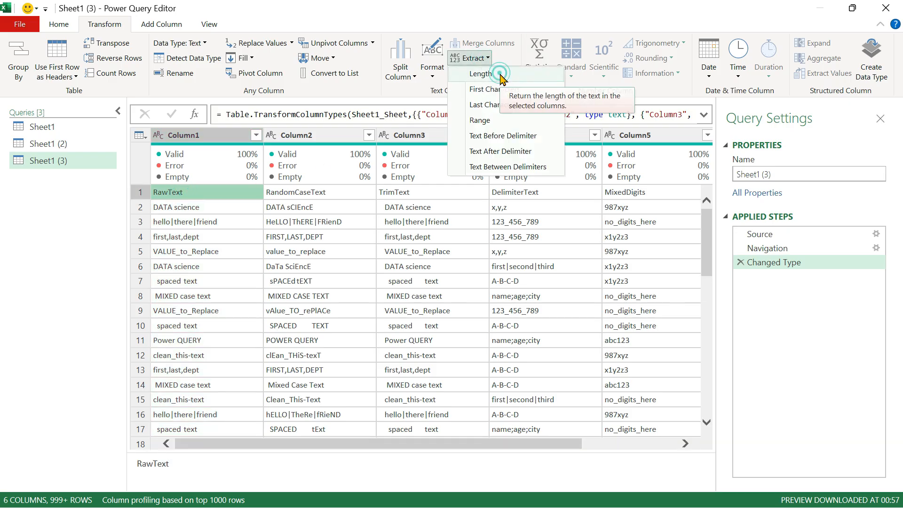
pyautogui.click(481, 73)
# Examine the extracted lengths down Column1, and delete the Calculated Text Length step
pyautogui.click(228, 192)
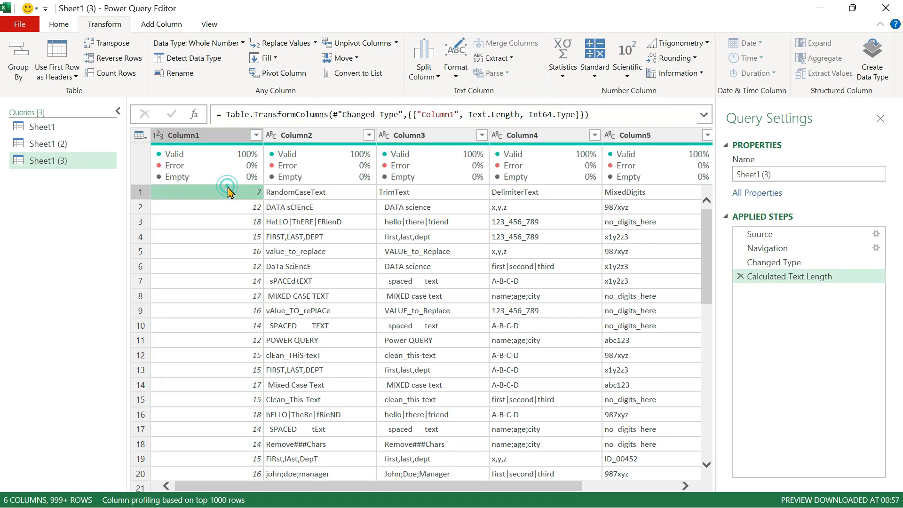
pyautogui.scroll(-9, 250, 348)
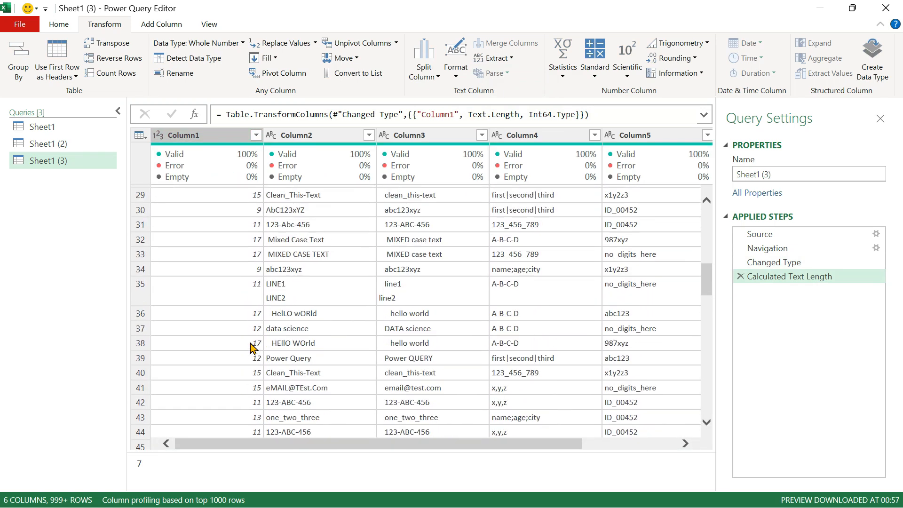
pyautogui.scroll(9, 251, 347)
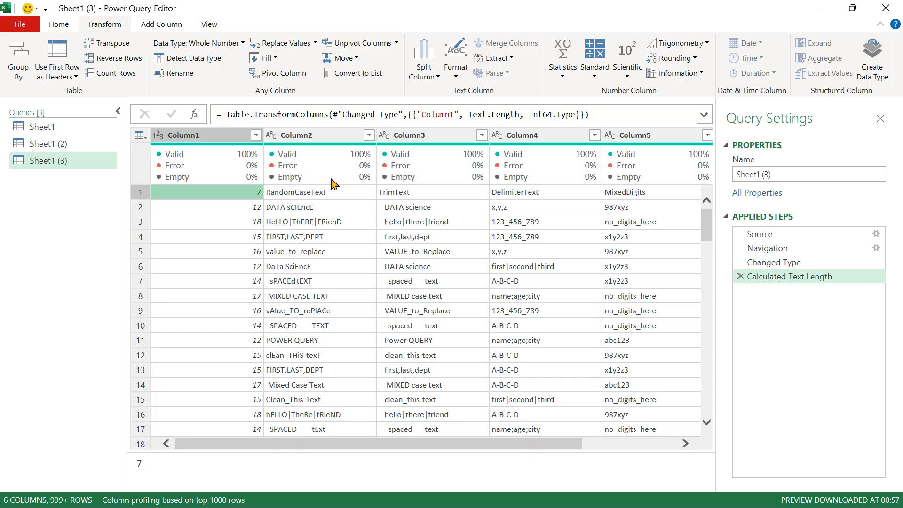
pyautogui.click(741, 276)
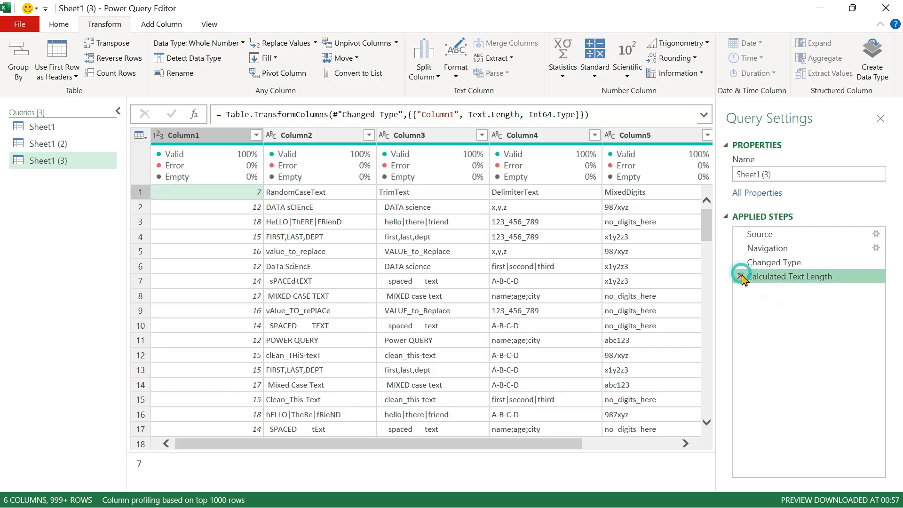
# Select all columns of the Sheet1 (3) query and trim their text
pyautogui.click(489, 59)
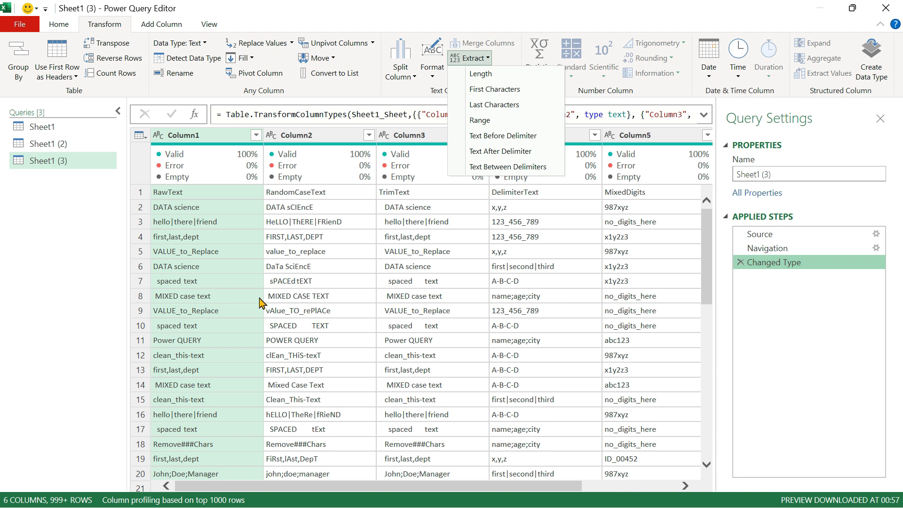
pyautogui.click(273, 302)
pyautogui.click(388, 314)
pyautogui.hotkey('ctrl', 'a')
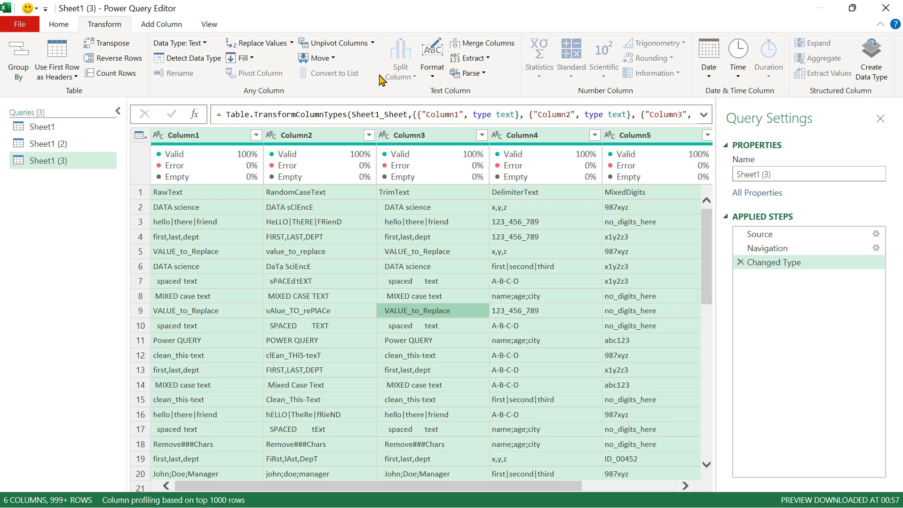
pyautogui.click(431, 77)
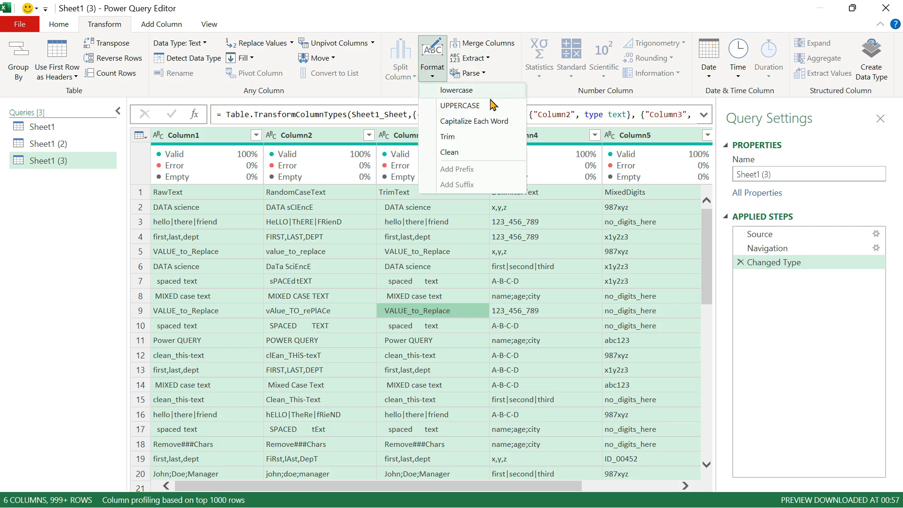
pyautogui.click(464, 140)
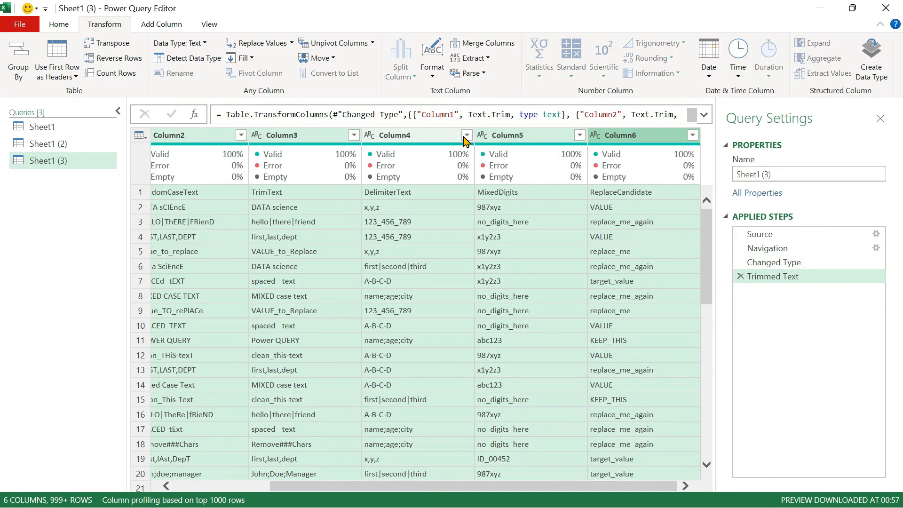
# Apply the Clean text format to all the selected columns
pyautogui.click(433, 79)
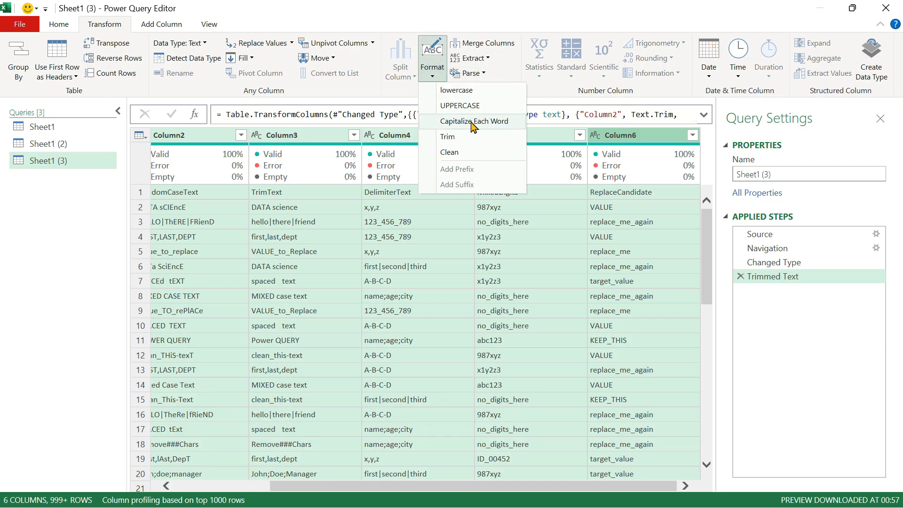
pyautogui.click(465, 150)
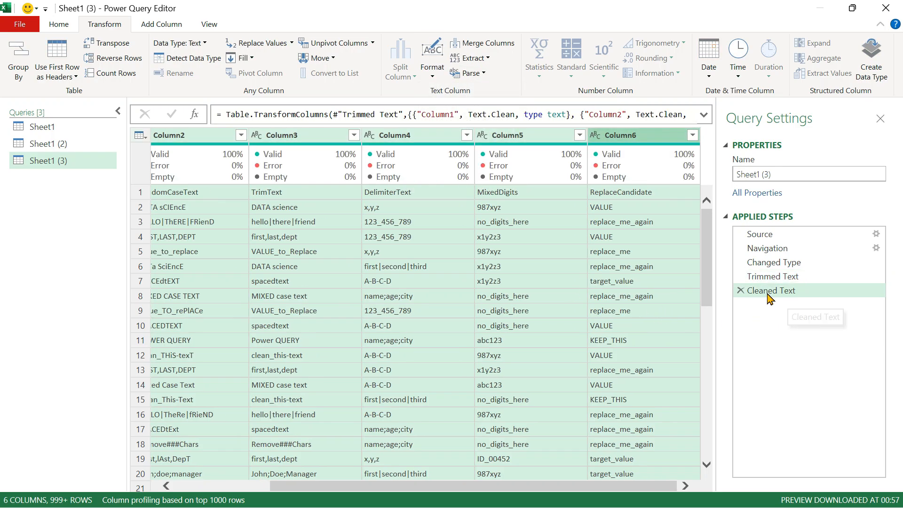
pyautogui.hscroll(-3, 217, 401)
pyautogui.click(194, 356)
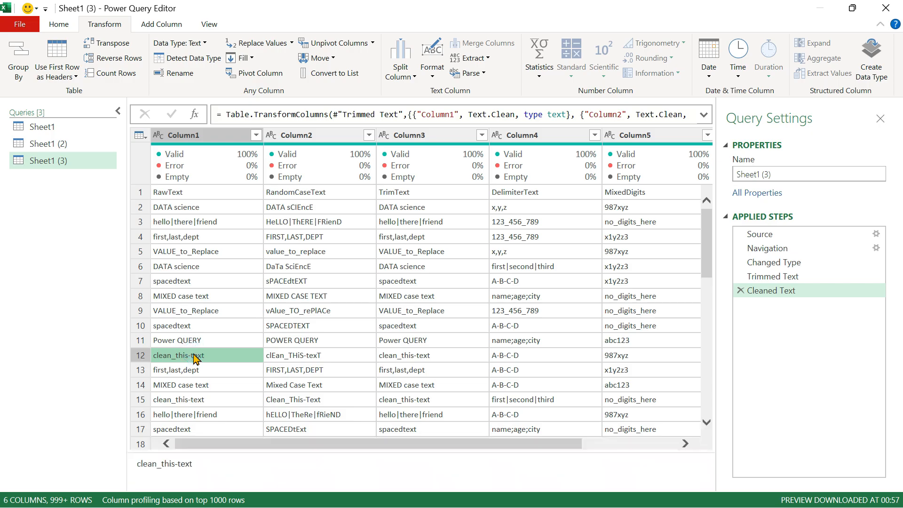
# Try extracting the first 3 characters of Column1, check the resulting values, and delete that extraction from the applied steps
pyautogui.click(201, 186)
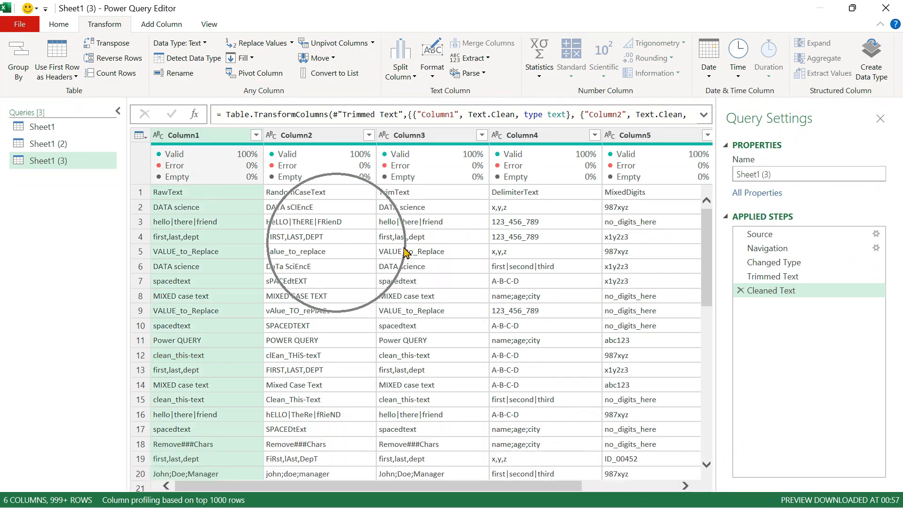
pyautogui.click(487, 59)
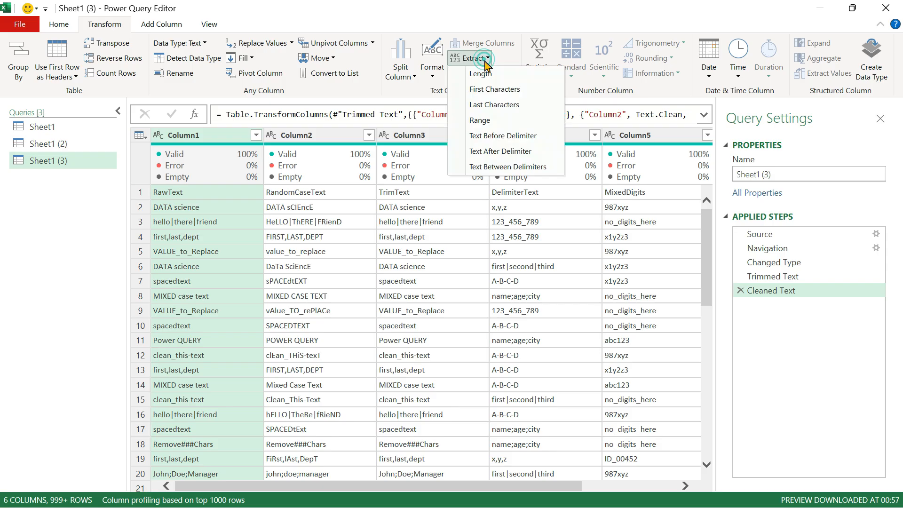
pyautogui.click(513, 91)
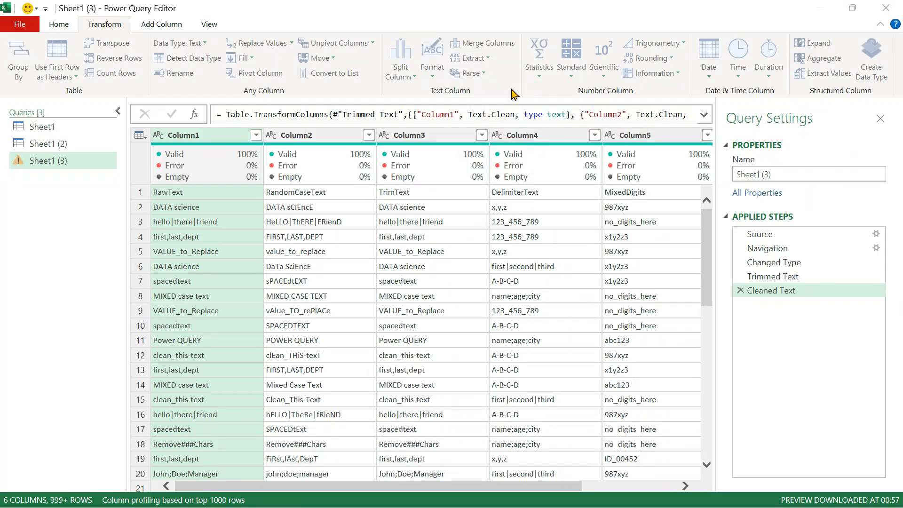
pyautogui.click(322, 258)
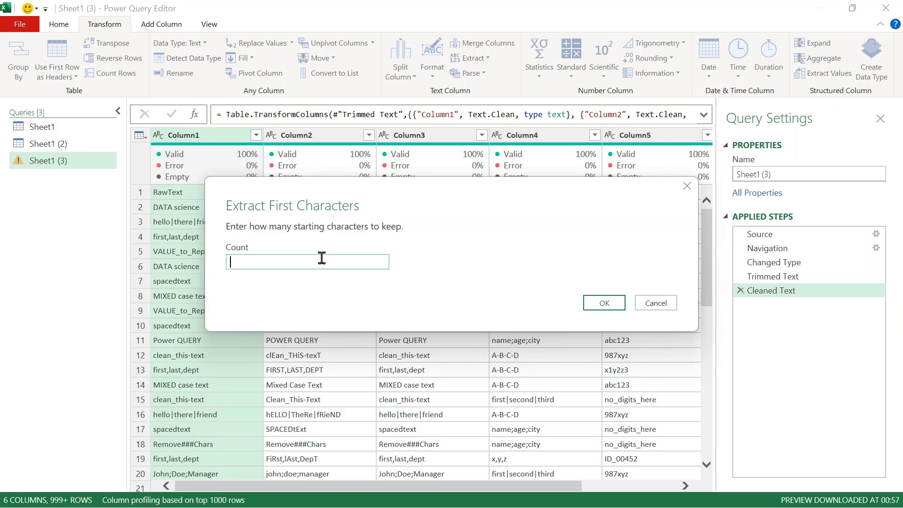
pyautogui.moveTo(379, 183); pyautogui.dragTo(478, 175)
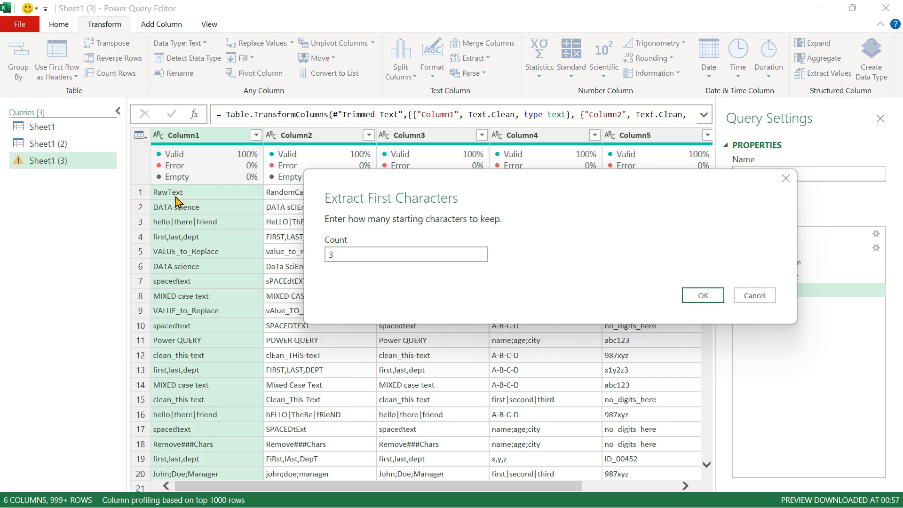
pyautogui.click(709, 296)
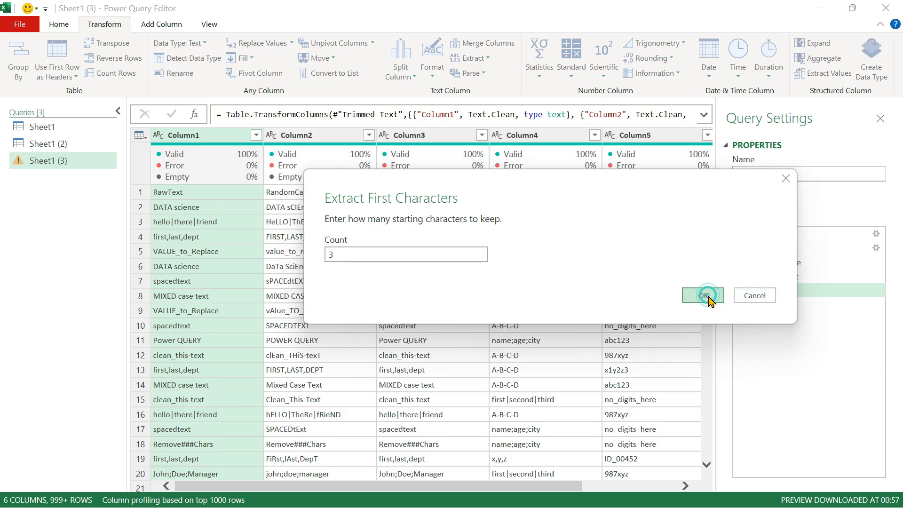
pyautogui.click(177, 193)
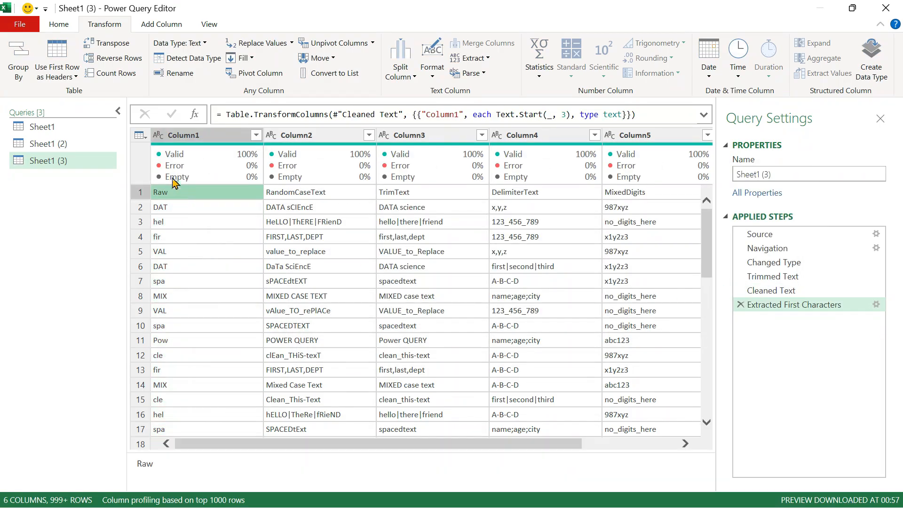
pyautogui.scroll(-8, 188, 322)
pyautogui.scroll(8, 190, 323)
pyautogui.click(741, 306)
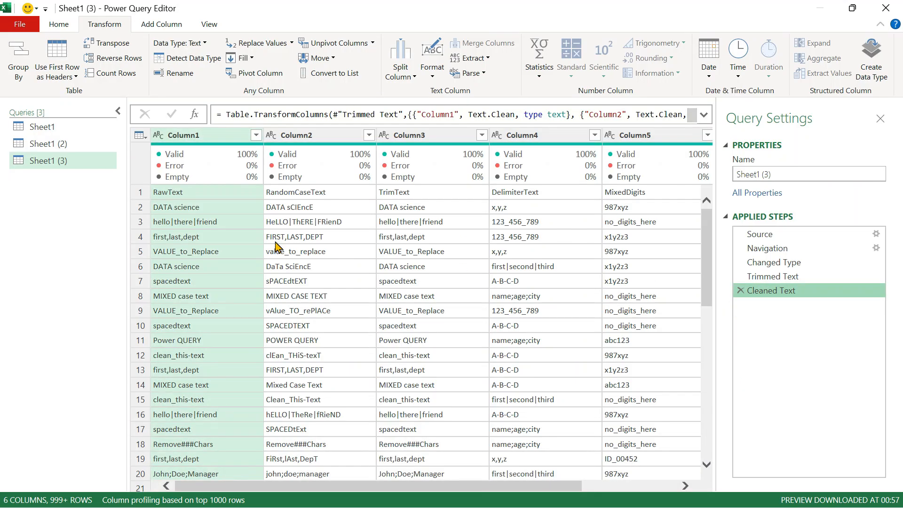
# Try extracting the last 4 characters of Column1 and delete that extraction from the applied steps
pyautogui.click(487, 58)
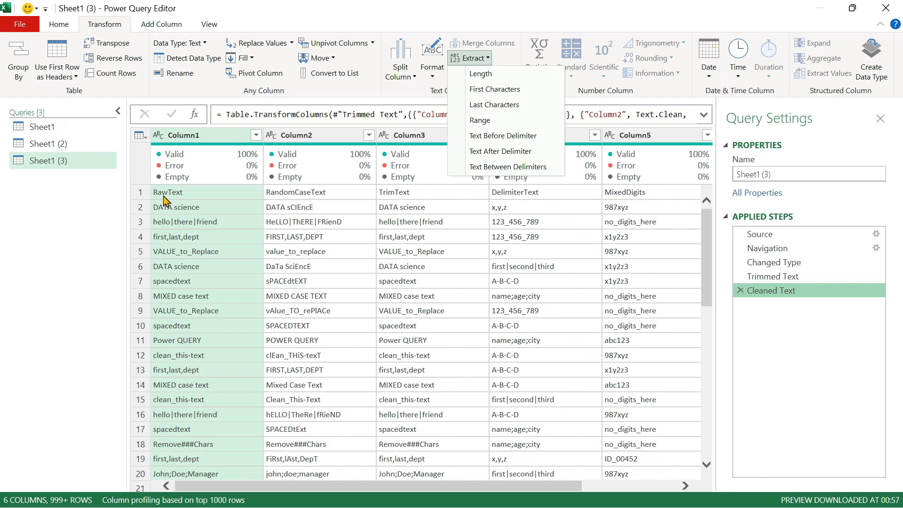
pyautogui.click(510, 109)
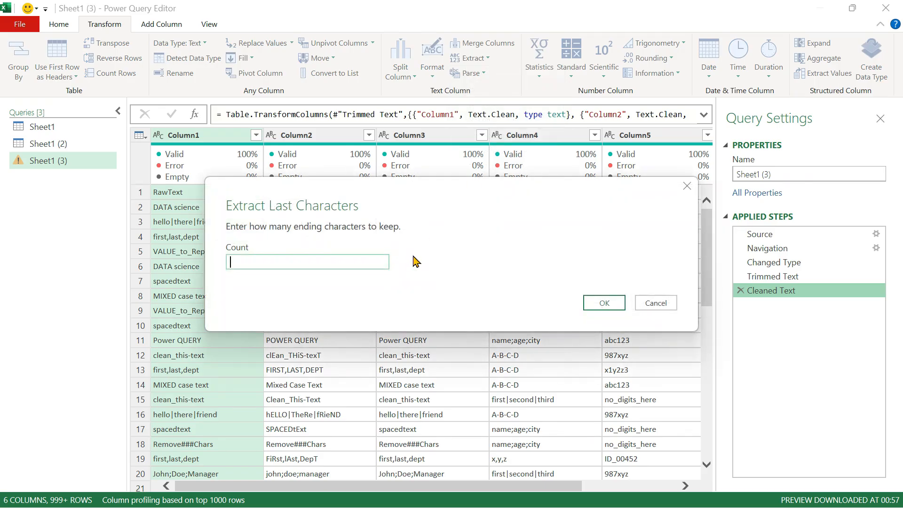
pyautogui.click(605, 303)
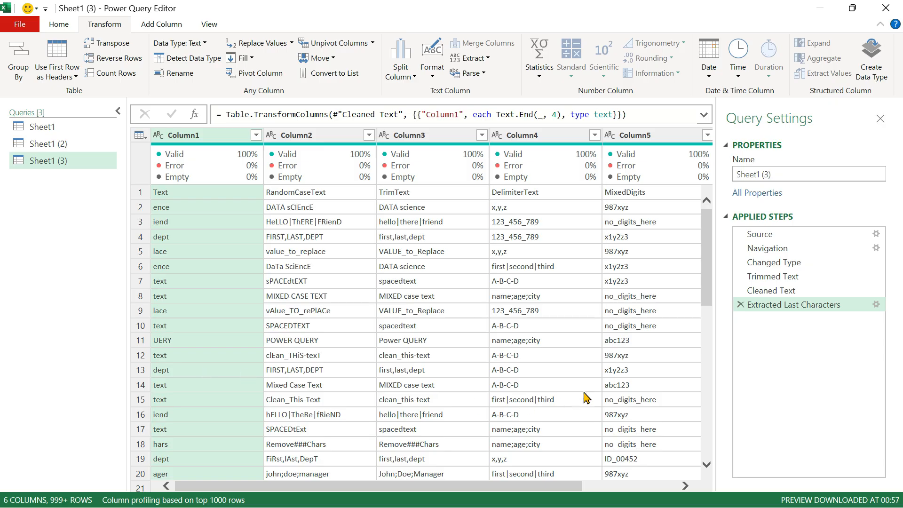
pyautogui.click(741, 305)
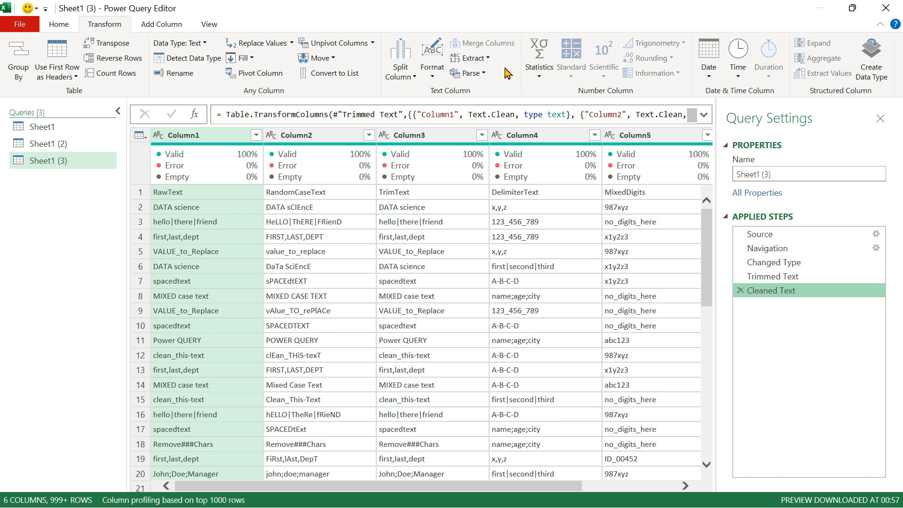
# Try extracting a text range from Column1 with starting index 4 and 4 characters, and delete that applied step
pyautogui.click(487, 57)
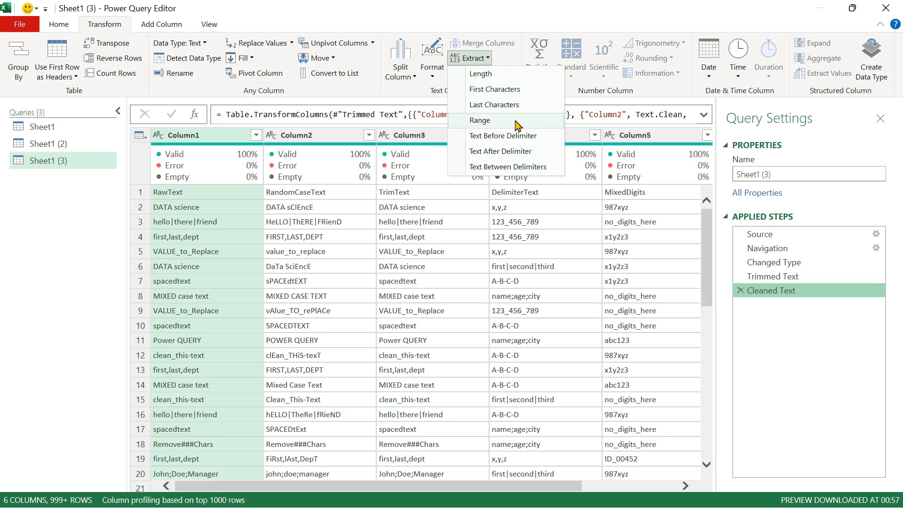
pyautogui.click(491, 122)
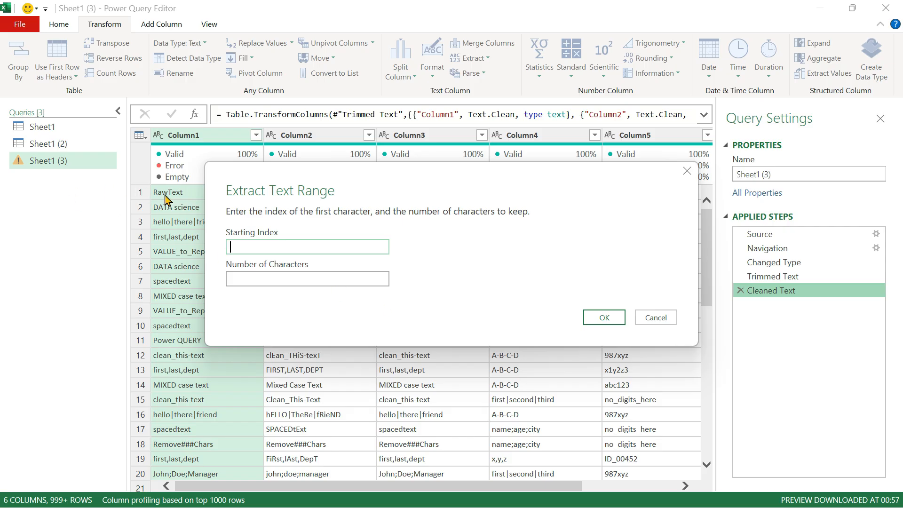
pyautogui.moveTo(279, 175); pyautogui.dragTo(349, 39)
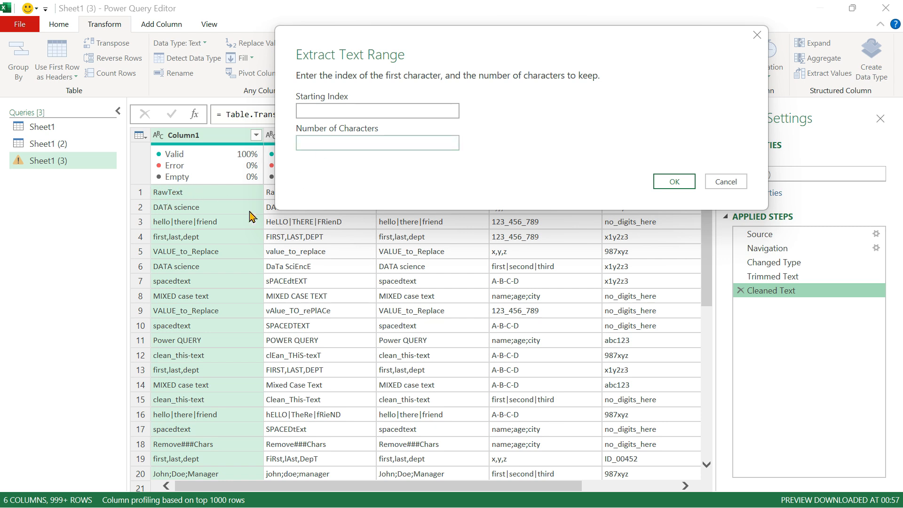
pyautogui.click(350, 114)
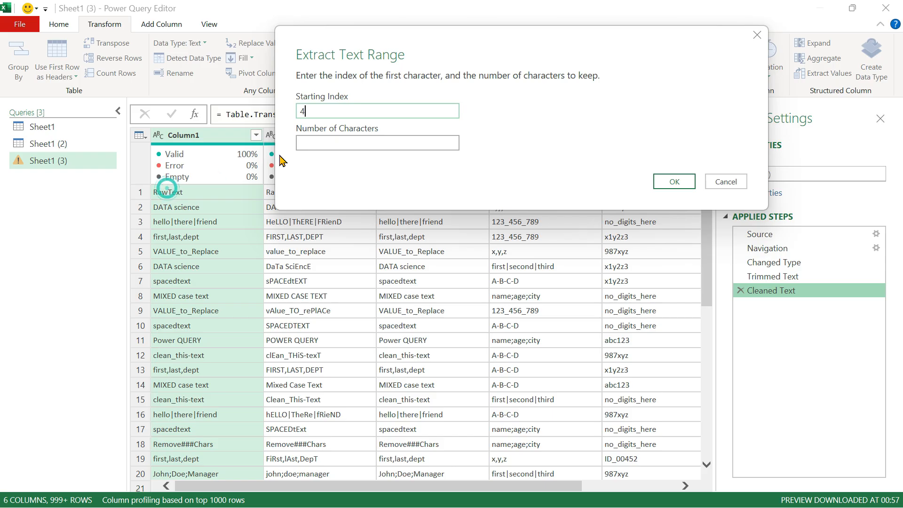
pyautogui.click(333, 145)
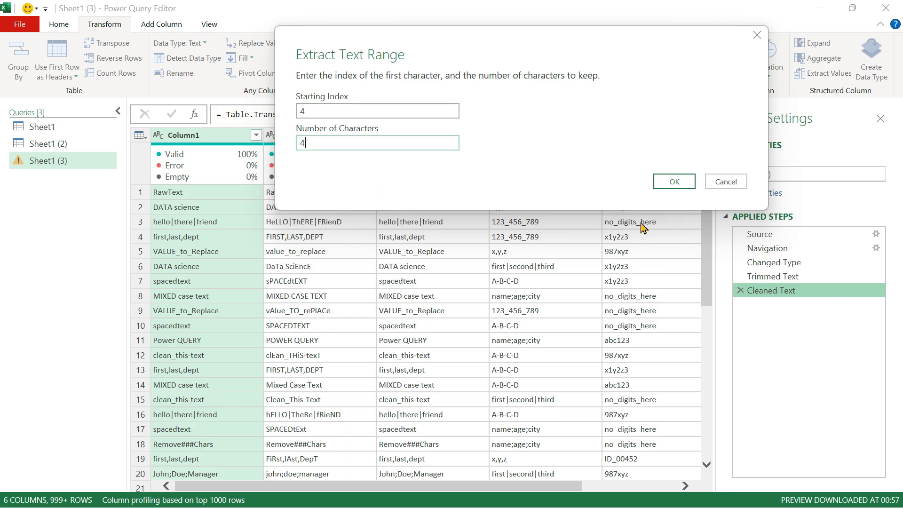
pyautogui.click(688, 184)
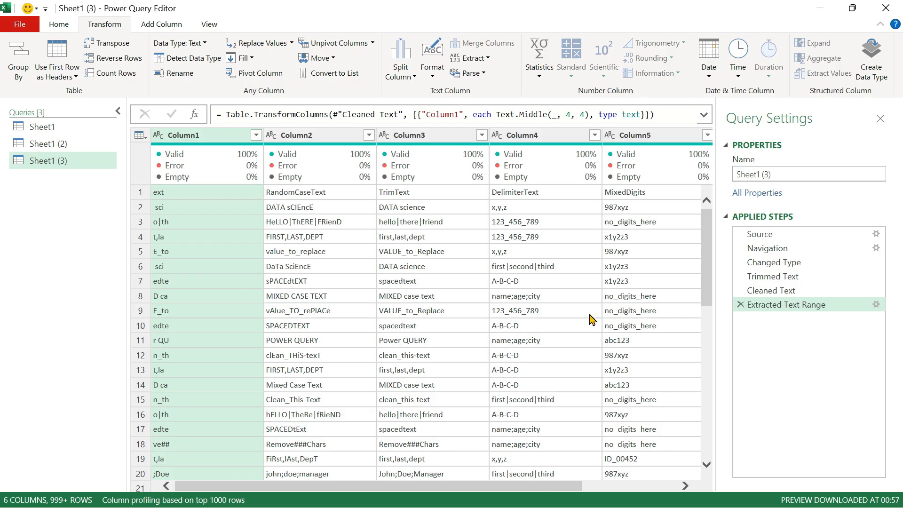
pyautogui.click(740, 305)
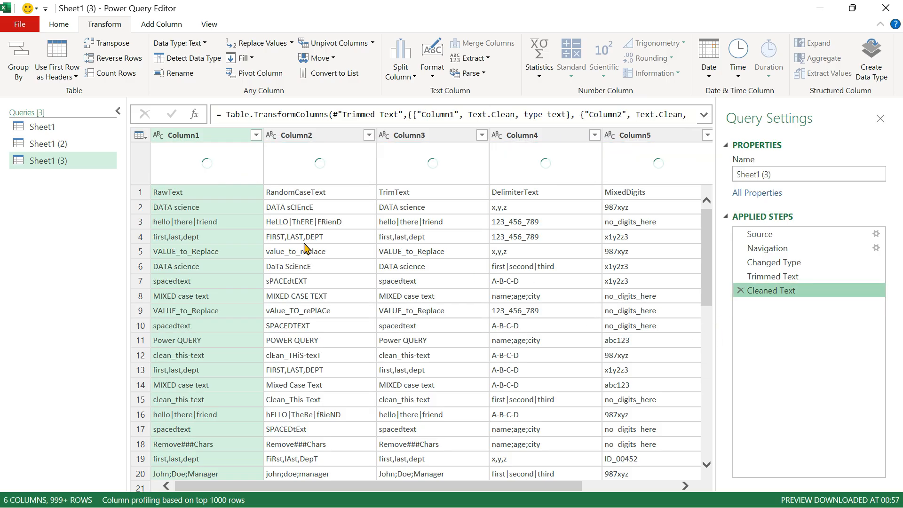
# Extract a text range from Column1 with starting index 3, keeping 4 characters
pyautogui.click(192, 193)
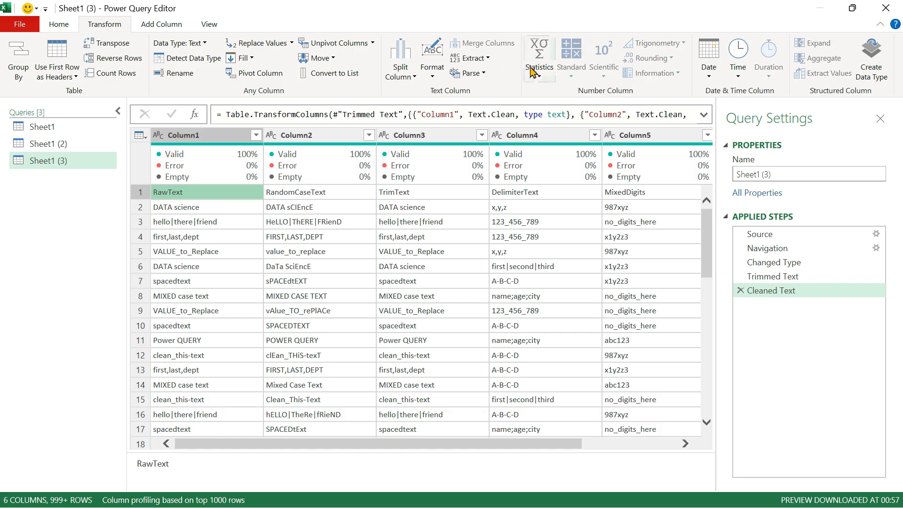
pyautogui.click(489, 59)
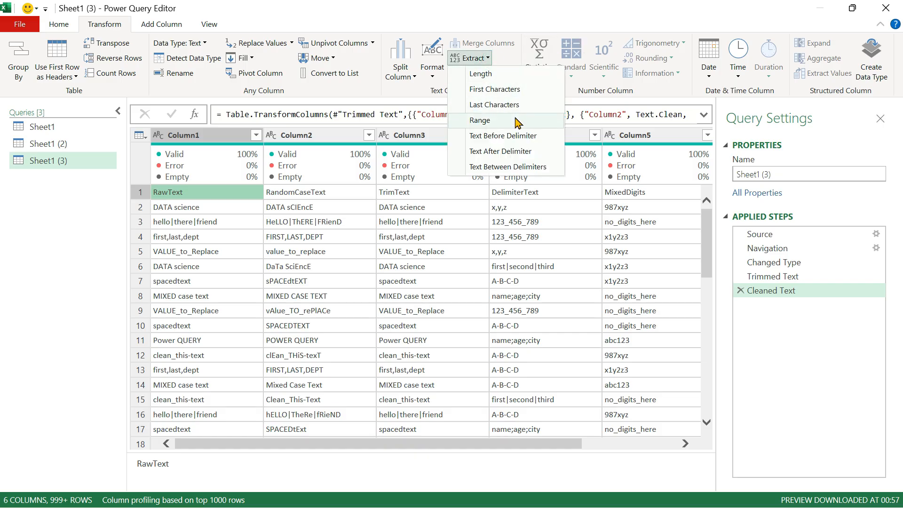
pyautogui.click(494, 121)
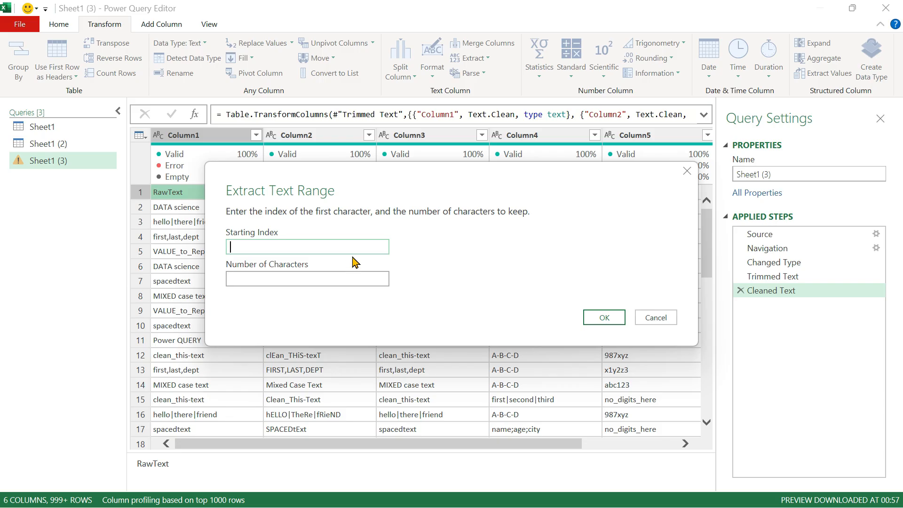
pyautogui.click(285, 281)
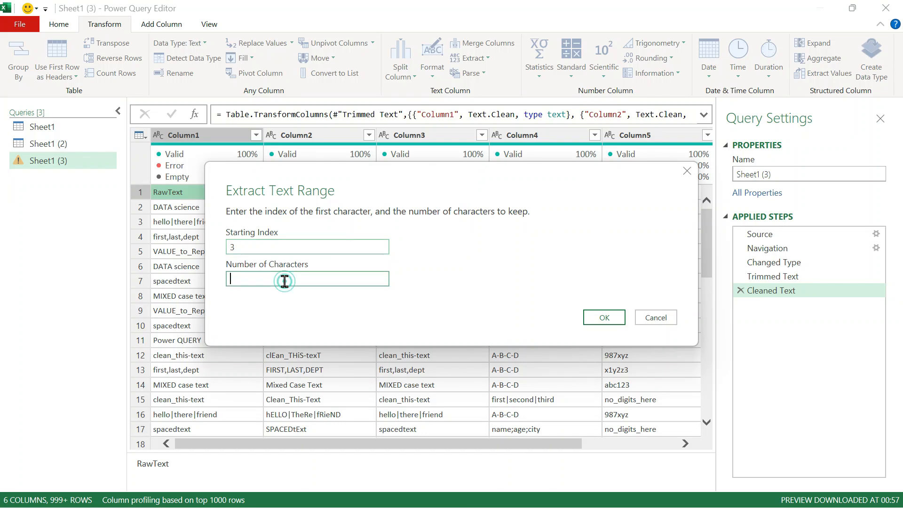
pyautogui.click(598, 314)
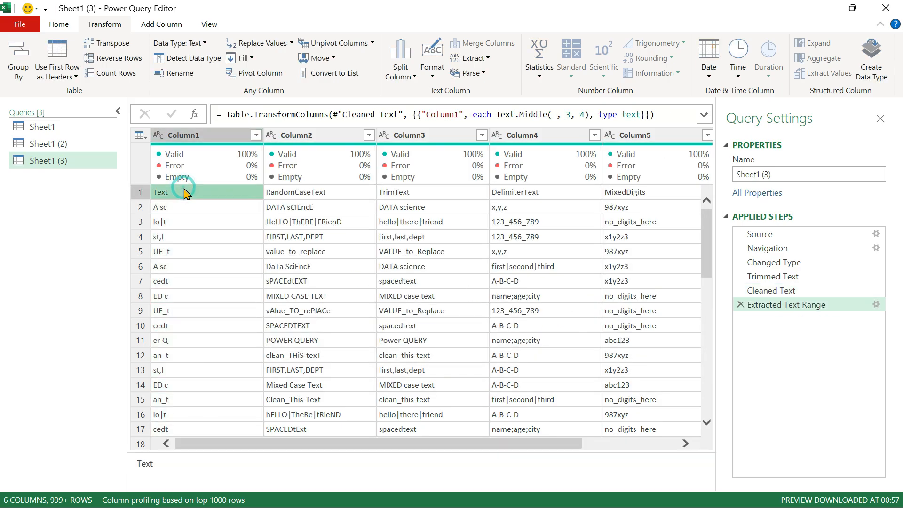
# Compare Column1 before and after the text range extraction, check its settings unchanged, and delete that applied step
pyautogui.click(765, 290)
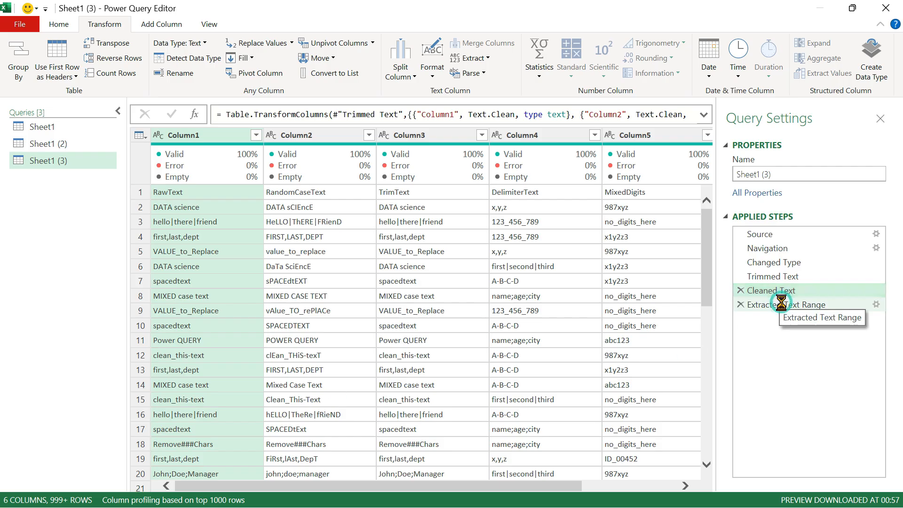
pyautogui.click(784, 308)
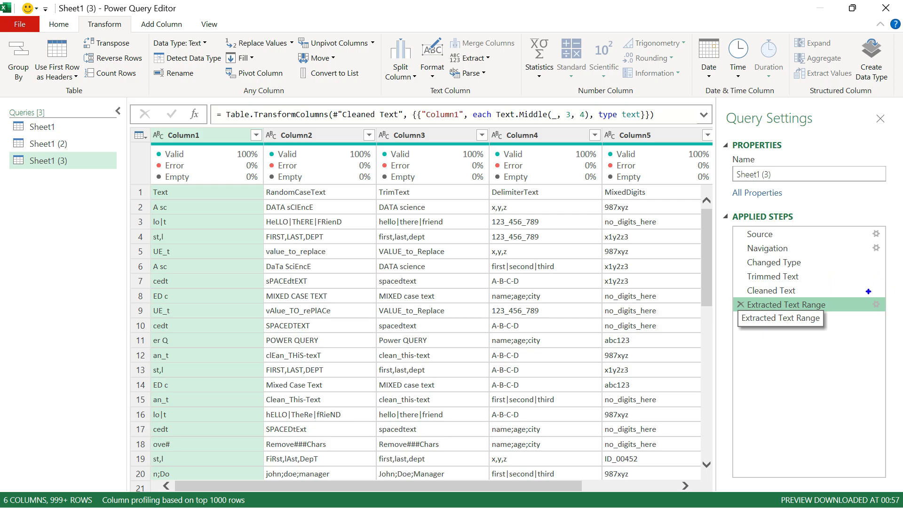
pyautogui.moveTo(864, 284)
pyautogui.mouseDown()
pyautogui.moveTo(858, 310)
pyautogui.moveTo(886, 323)
pyautogui.mouseUp()
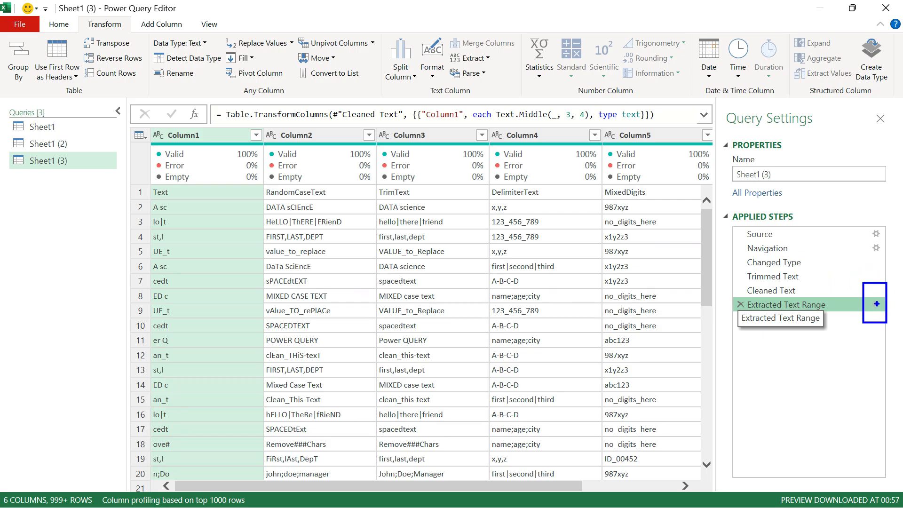
pyautogui.click(877, 304)
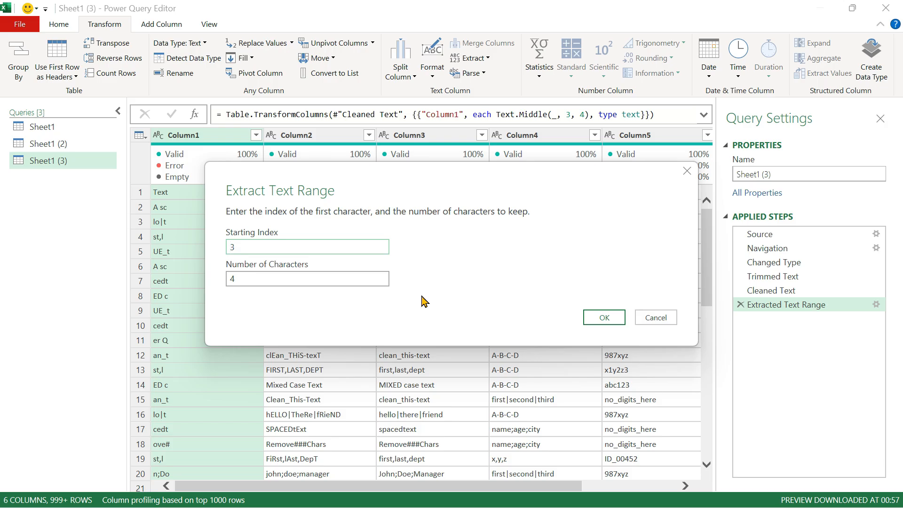
pyautogui.click(659, 319)
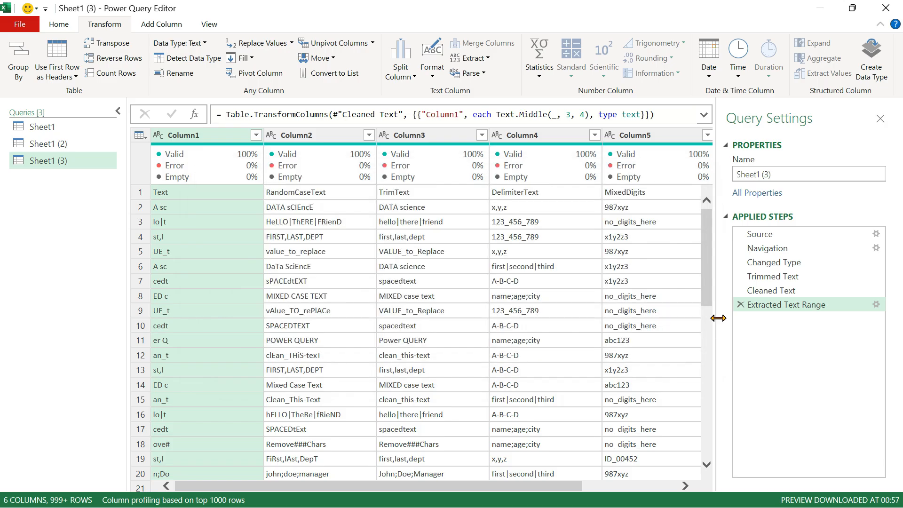
pyautogui.click(740, 306)
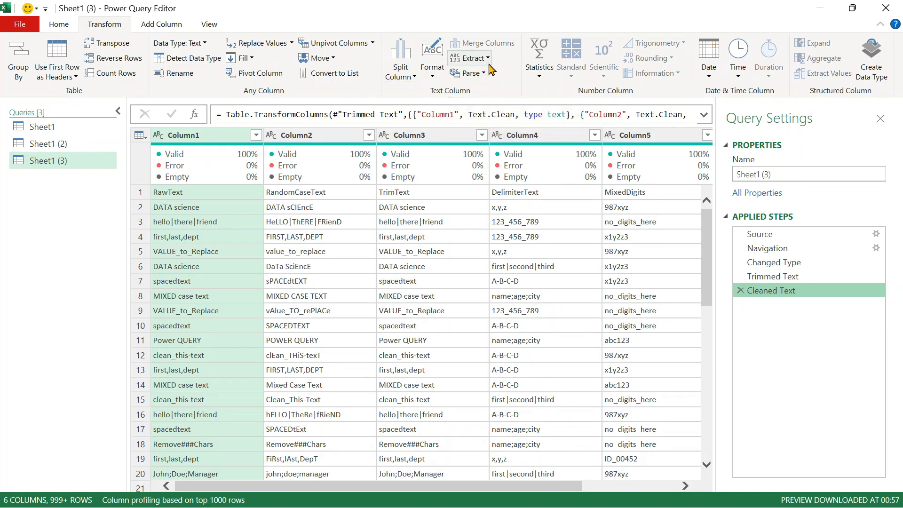
pyautogui.click(470, 58)
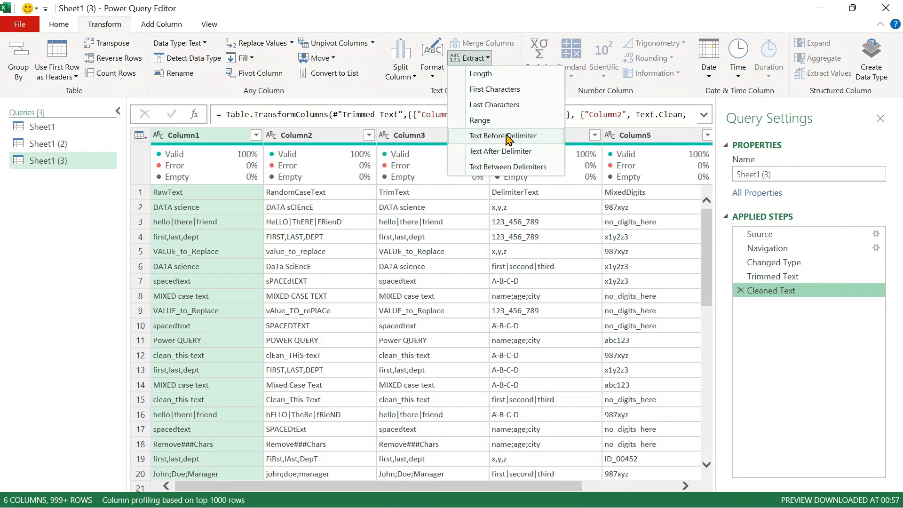
pyautogui.click(470, 272)
pyautogui.click(469, 272)
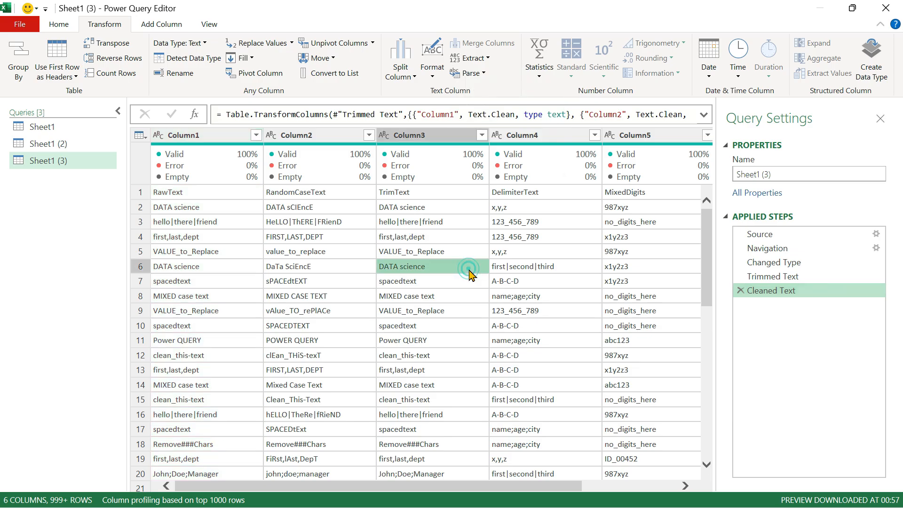
pyautogui.hscroll(-3, 473, 276)
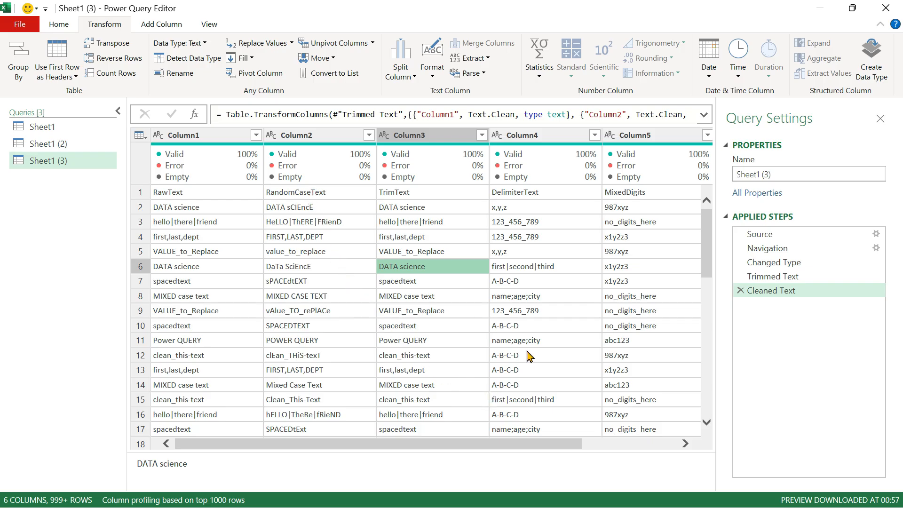
# Try extracting the text before the delimiter "," in Column4
pyautogui.click(534, 210)
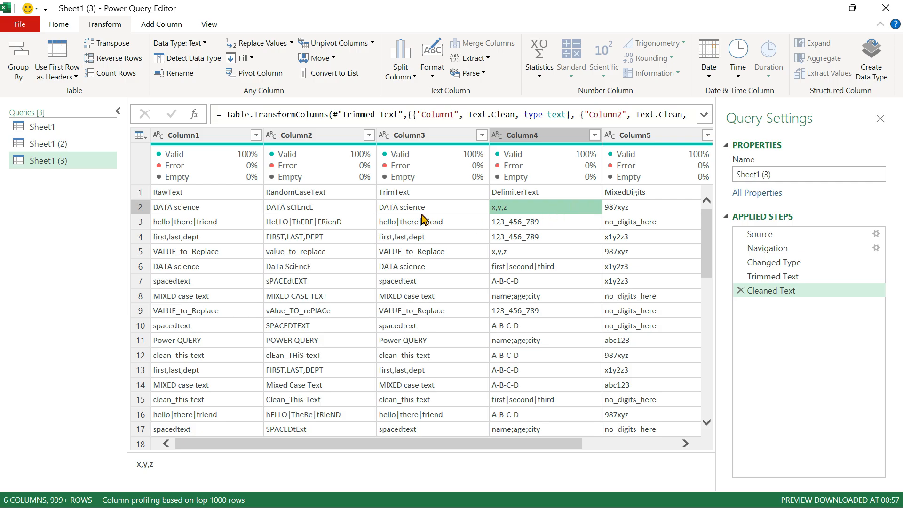
pyautogui.click(485, 58)
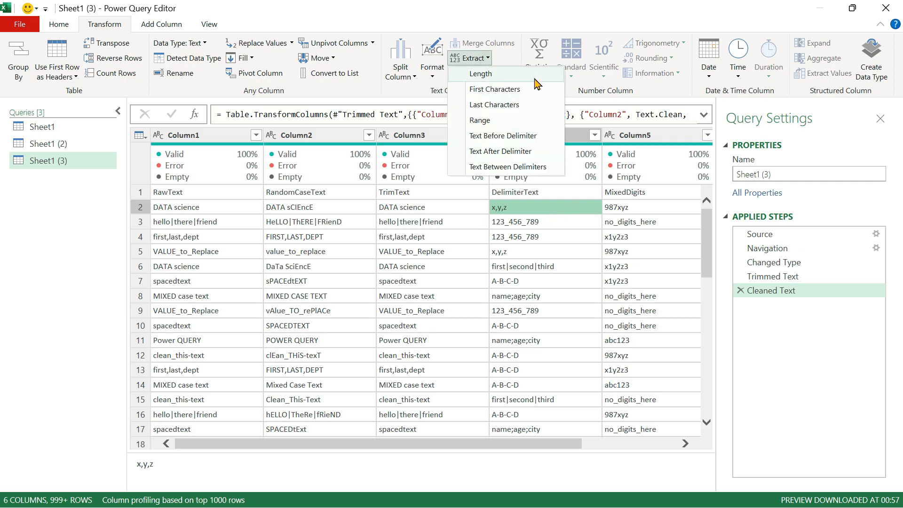
pyautogui.click(504, 137)
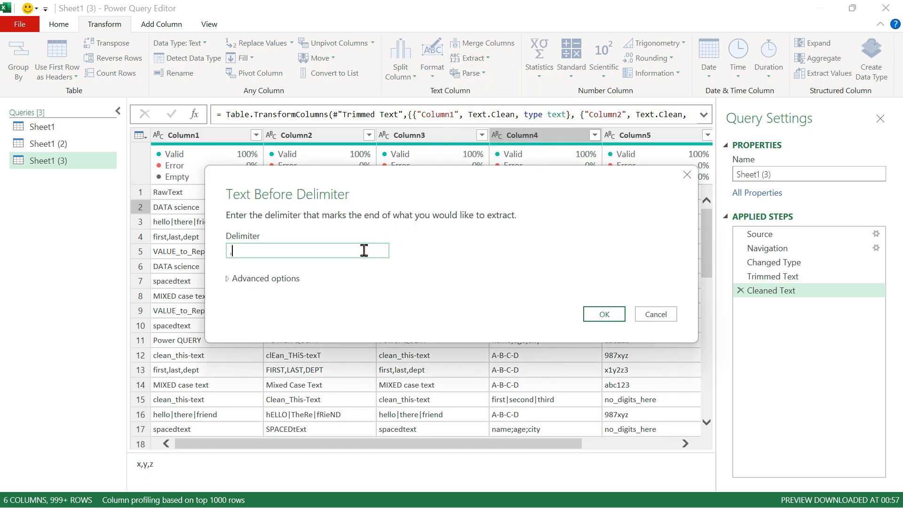
pyautogui.click(613, 315)
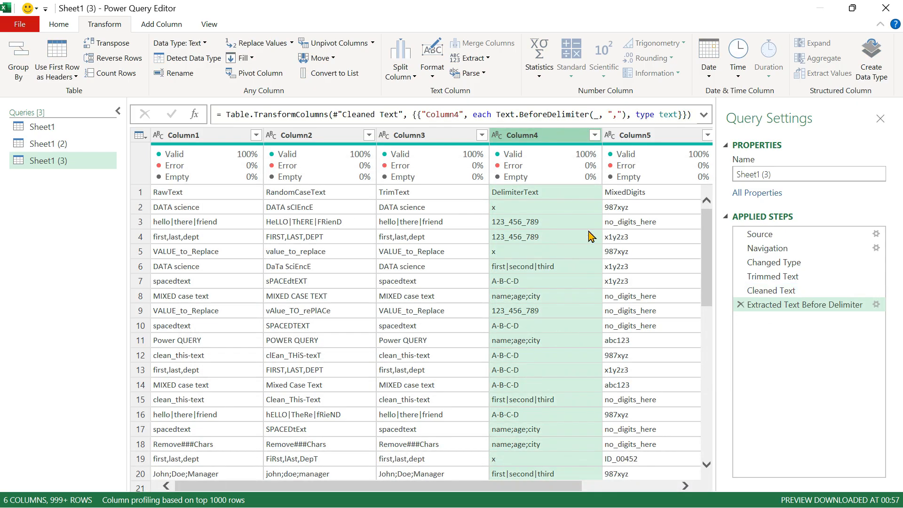
# Compare Column4 with its values in the Cleaned Text step and delete the text-before-delimiter extraction
pyautogui.click(507, 209)
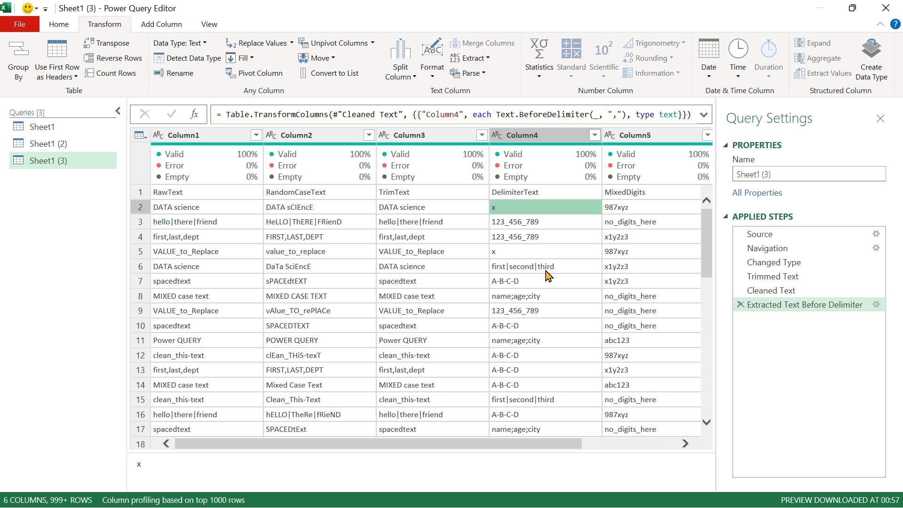
pyautogui.scroll(-3, 575, 359)
pyautogui.scroll(3, 575, 359)
pyautogui.click(782, 293)
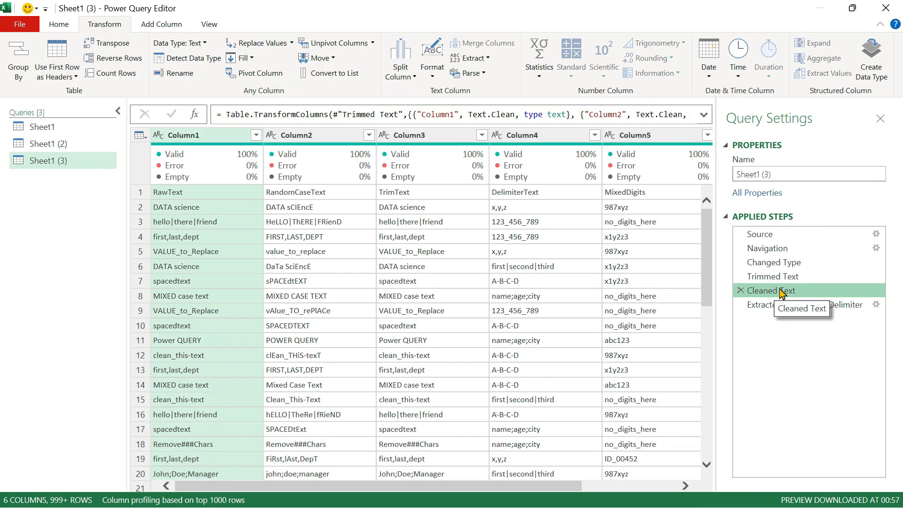
pyautogui.click(759, 305)
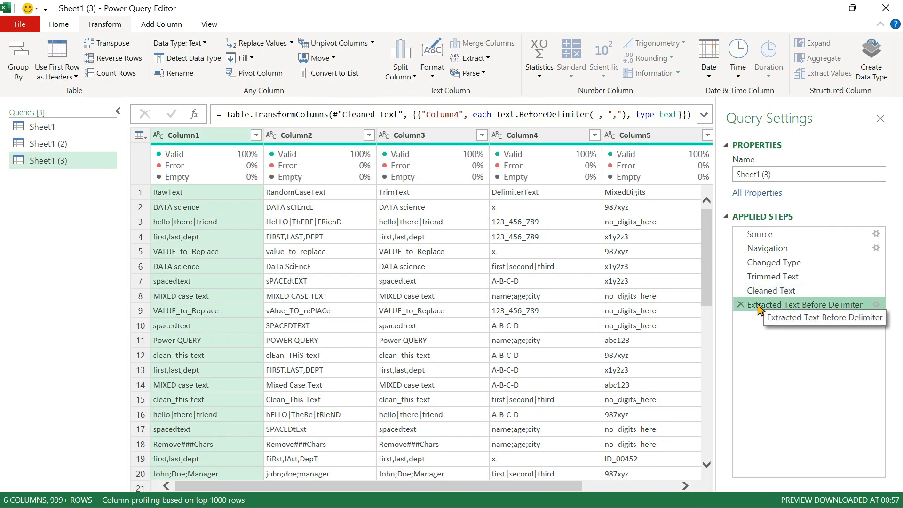
pyautogui.click(739, 309)
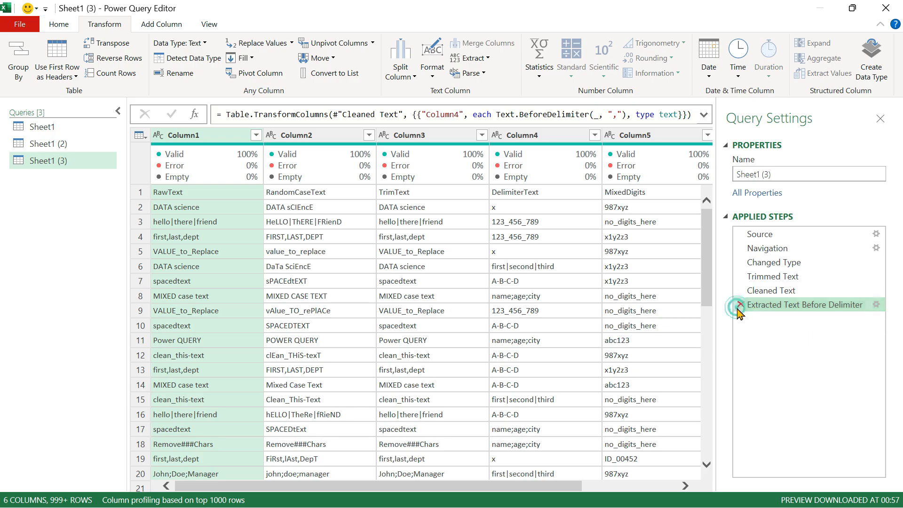
# Try extracting the text after the delimiter "," in Column4 and delete that extraction from the applied steps
pyautogui.click(511, 198)
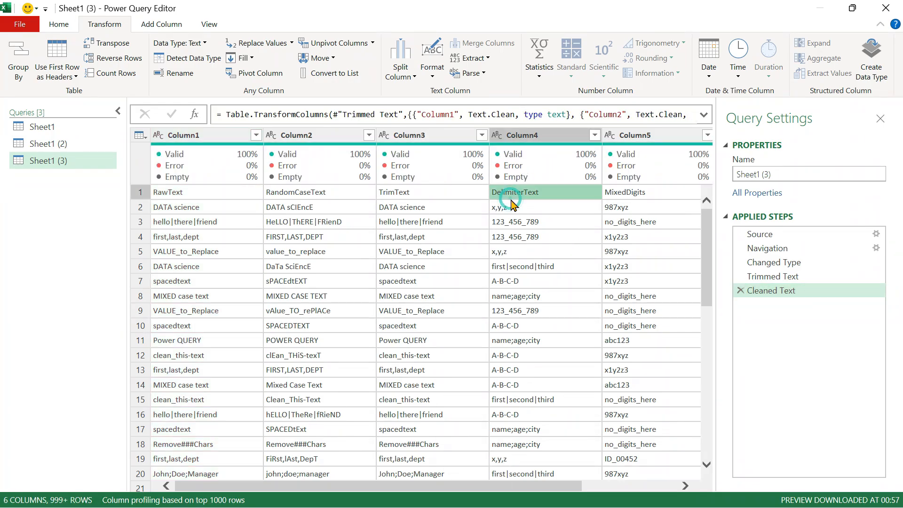
pyautogui.click(512, 208)
pyautogui.click(471, 57)
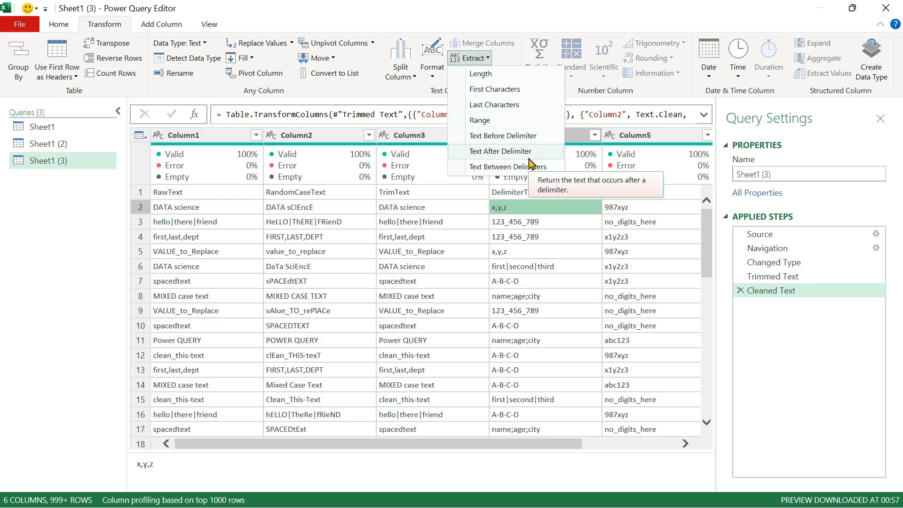
pyautogui.click(506, 151)
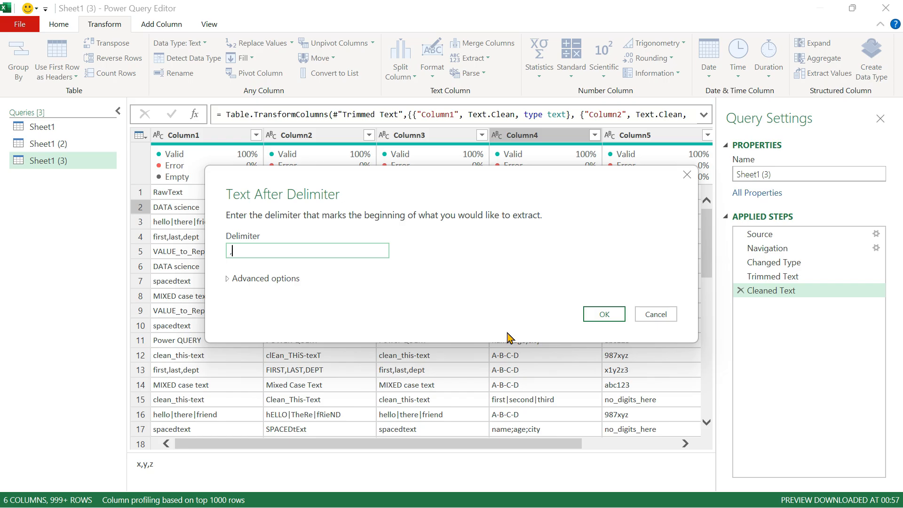
pyautogui.click(604, 315)
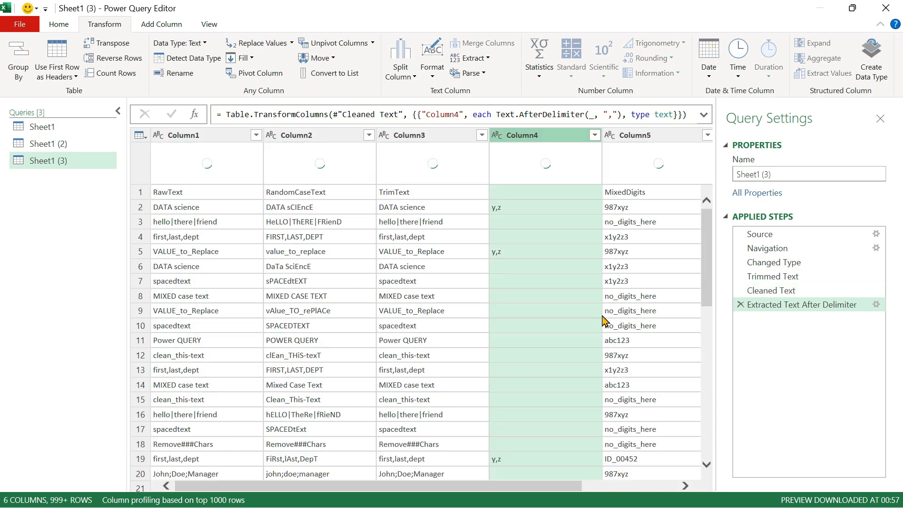
pyautogui.click(512, 212)
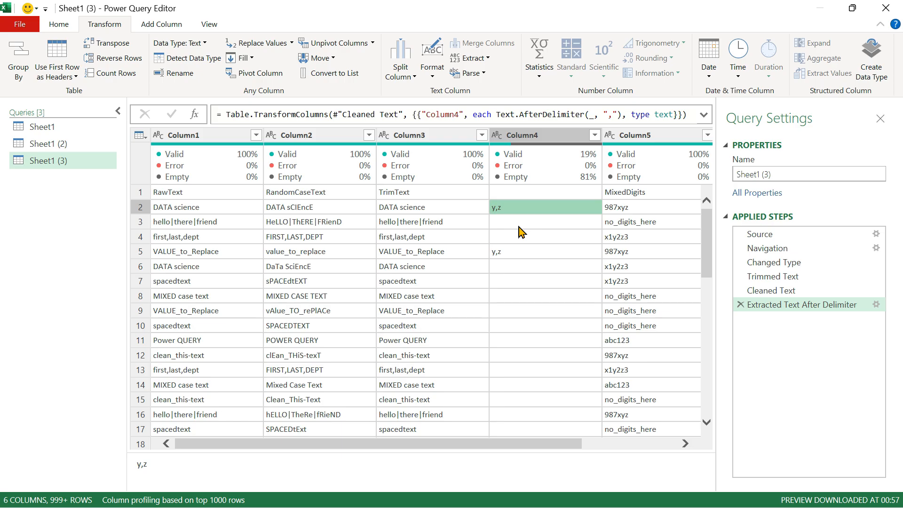
pyautogui.click(741, 305)
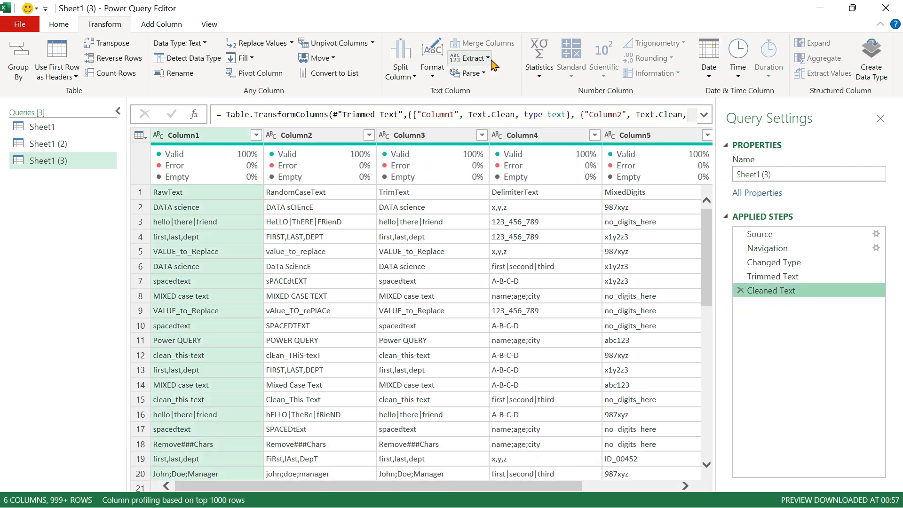
pyautogui.click(490, 59)
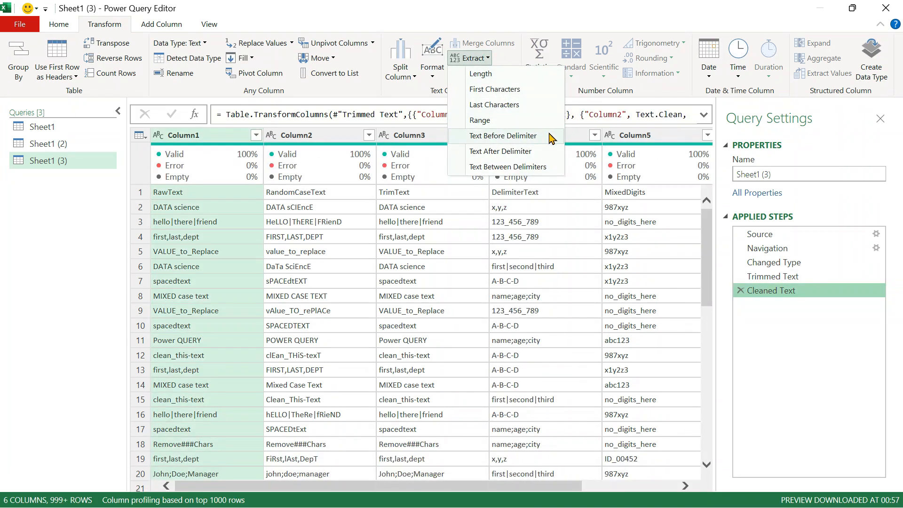
pyautogui.click(493, 168)
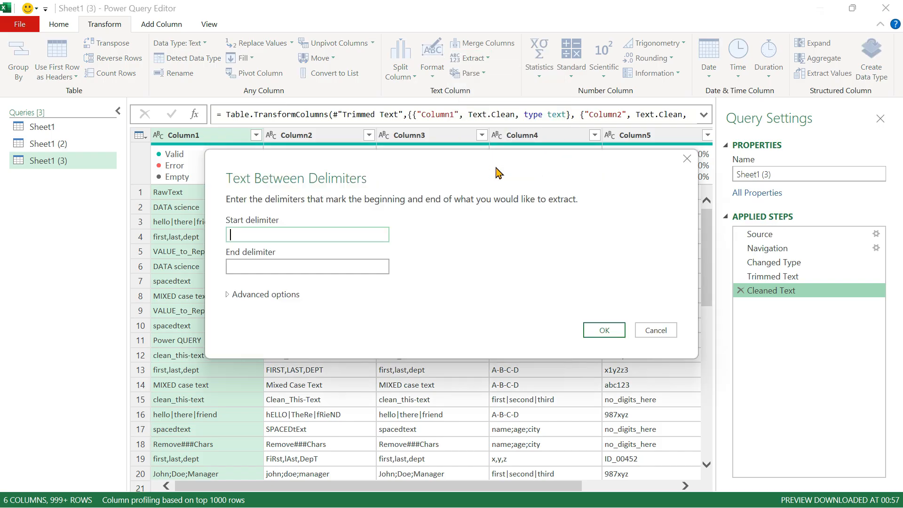
pyautogui.click(654, 330)
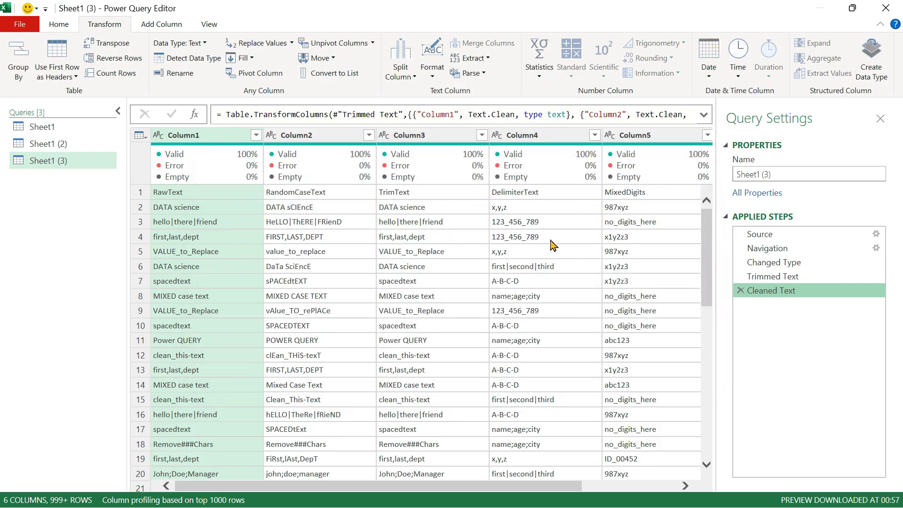
# Try extracting the text between delimiters in Column4, with "," as start and end delimiter, and delete that applied step
pyautogui.click(504, 208)
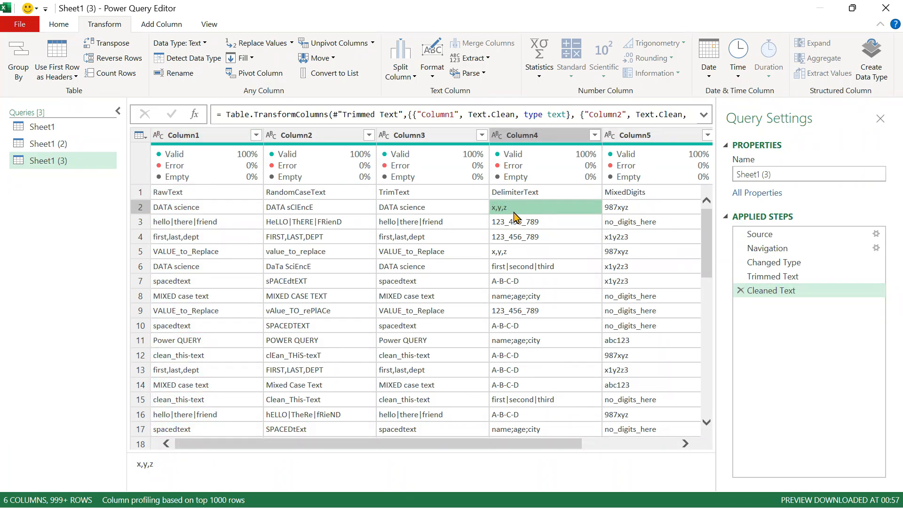
pyautogui.click(485, 59)
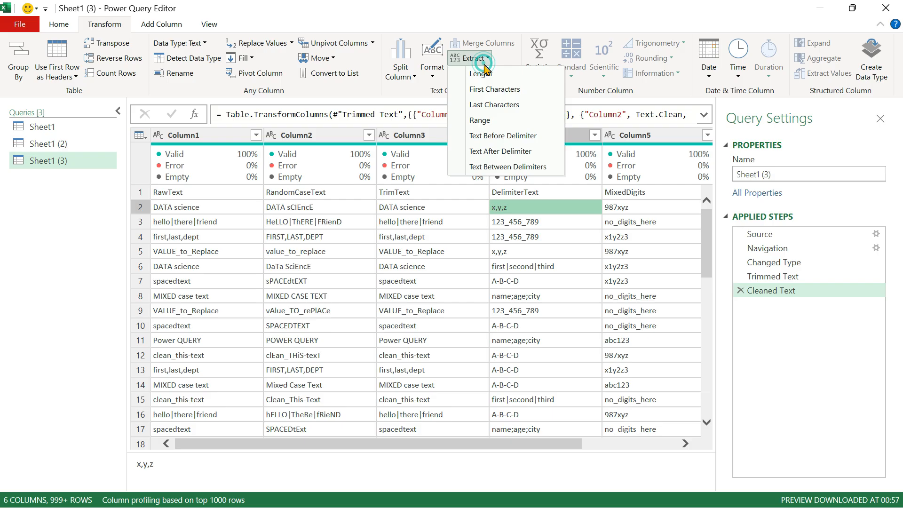
pyautogui.click(502, 170)
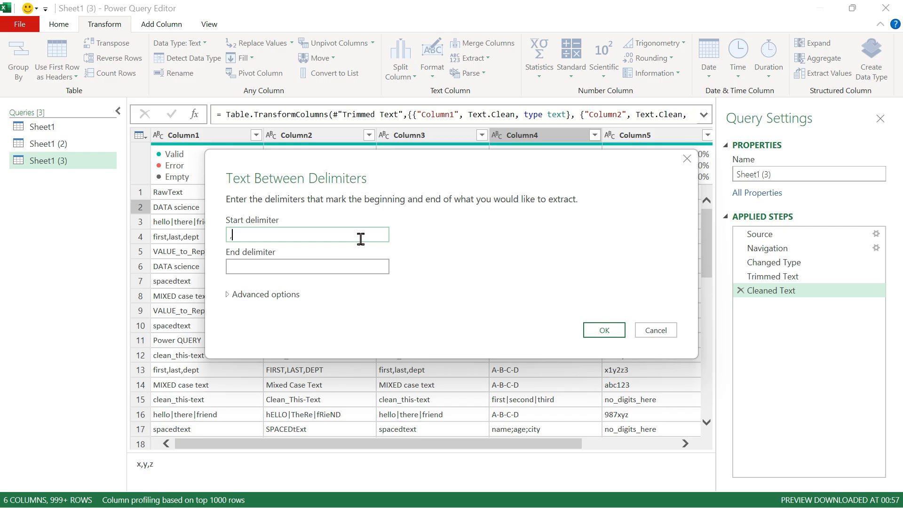
pyautogui.click(284, 264)
pyautogui.click(608, 332)
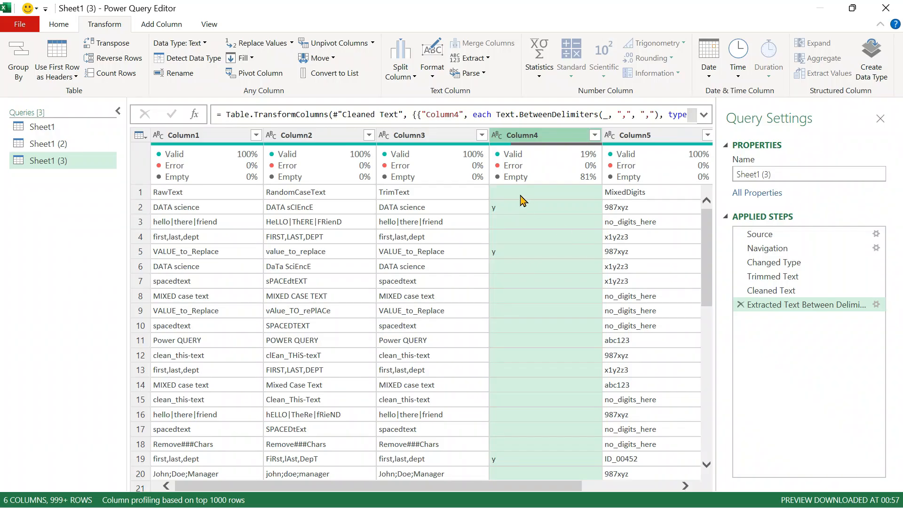
pyautogui.click(518, 211)
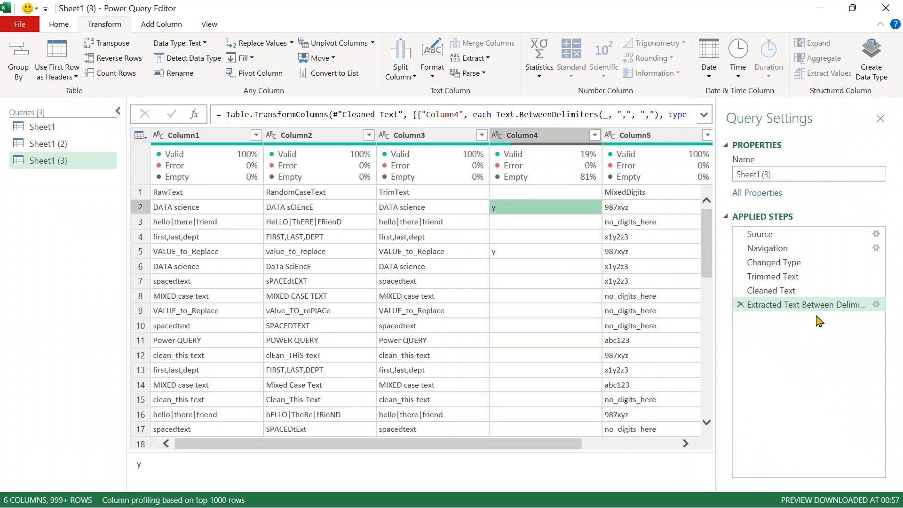
pyautogui.click(741, 304)
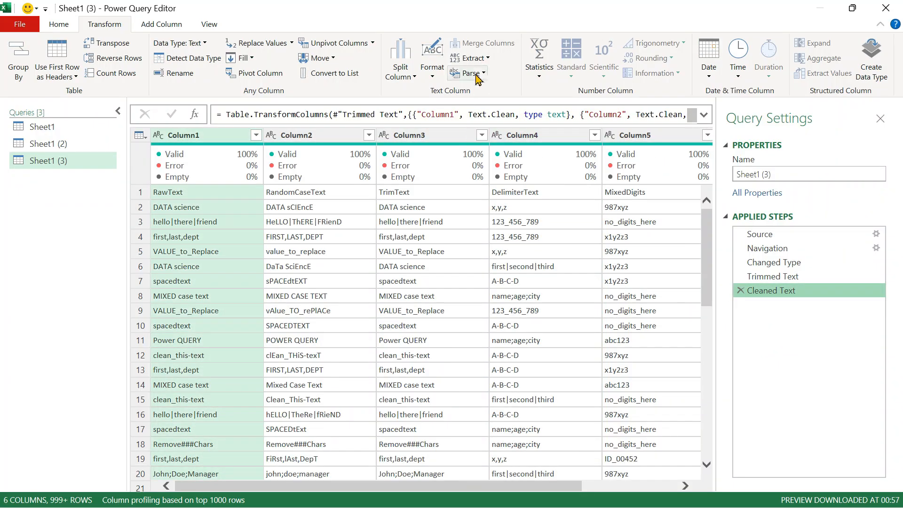
# Close the query editor, discard the changes, and return to the Excel workbook
pyautogui.click(473, 58)
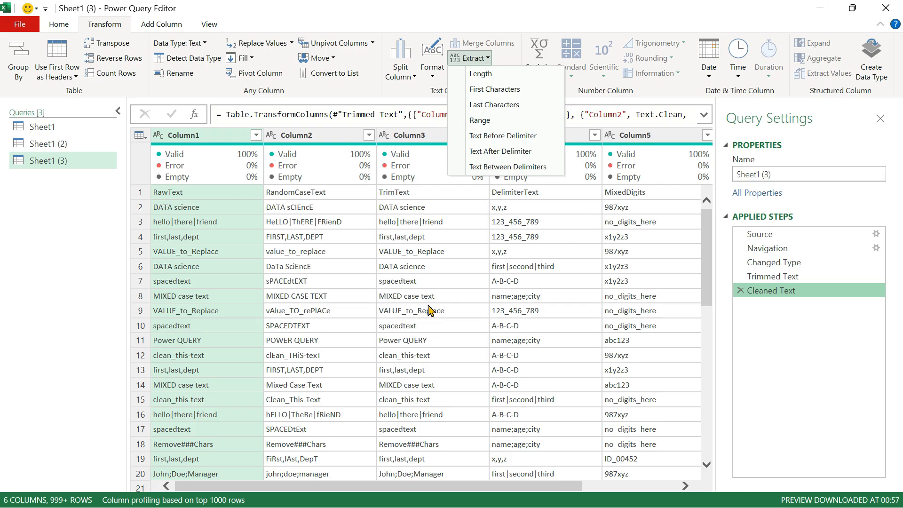
pyautogui.click(886, 8)
pyautogui.click(886, 8)
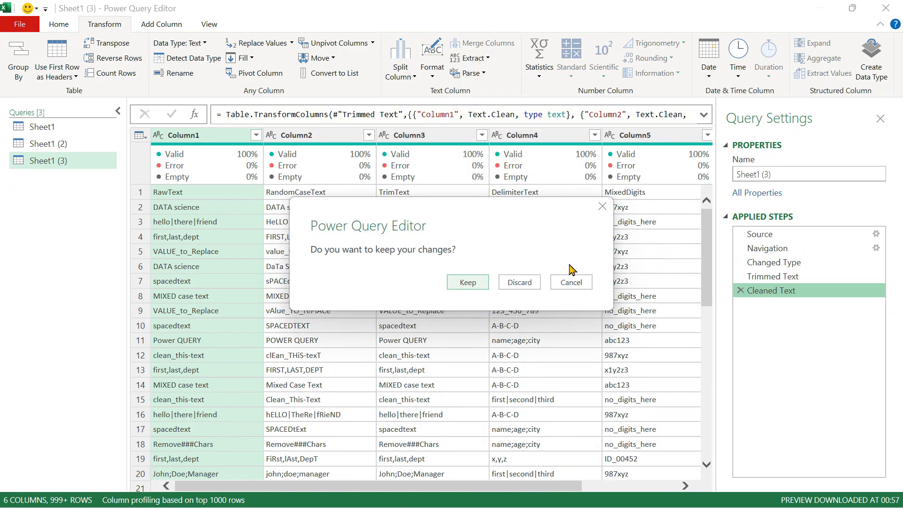
pyautogui.click(520, 285)
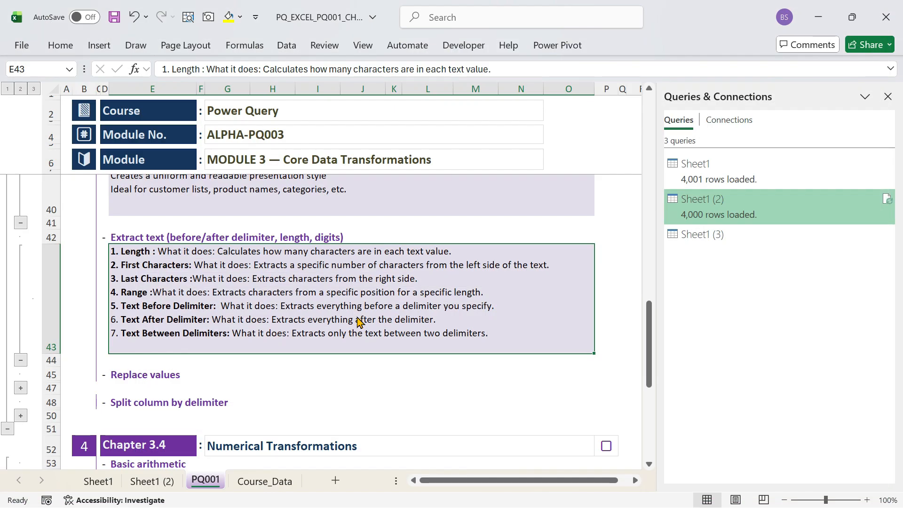
# Expand the notes under the Replace values heading on the PQ001 sheet and select them
pyautogui.click(21, 389)
pyautogui.click(182, 366)
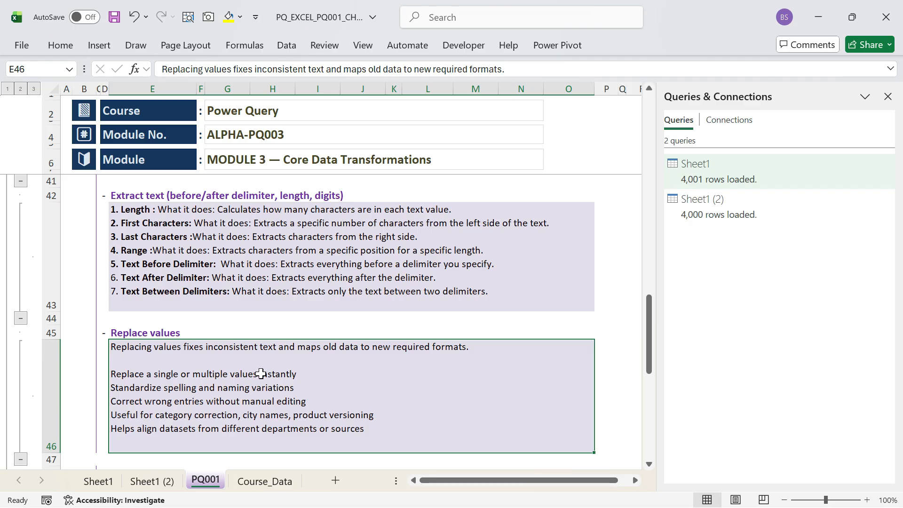
pyautogui.scroll(-1, 261, 374)
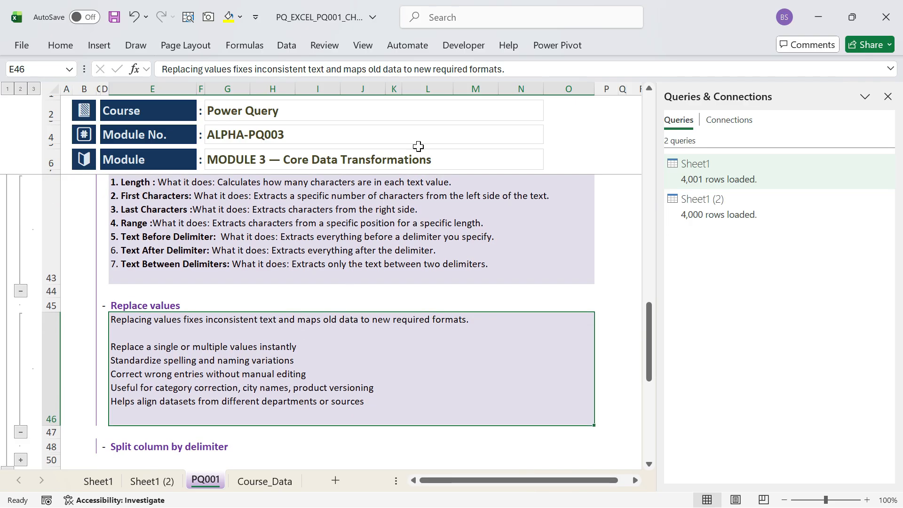
# Import Sheet1 from the text_transformation_practice workbook in Downloads and open it for transformation in the Power Query Editor
pyautogui.click(287, 47)
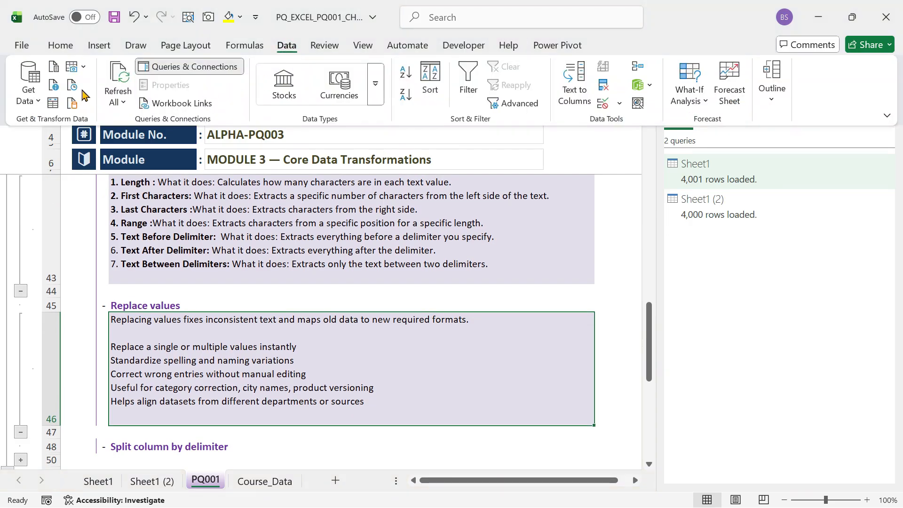
pyautogui.click(36, 107)
pyautogui.moveTo(155, 124)
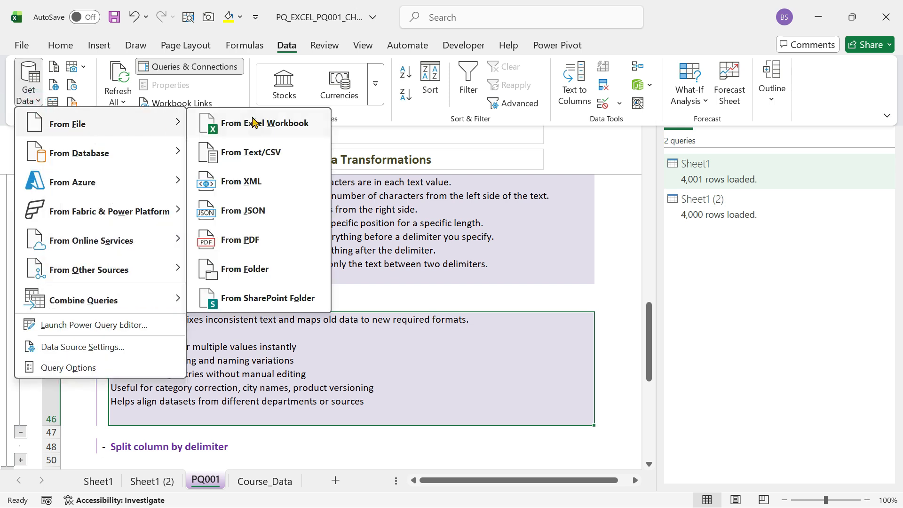
pyautogui.click(299, 130)
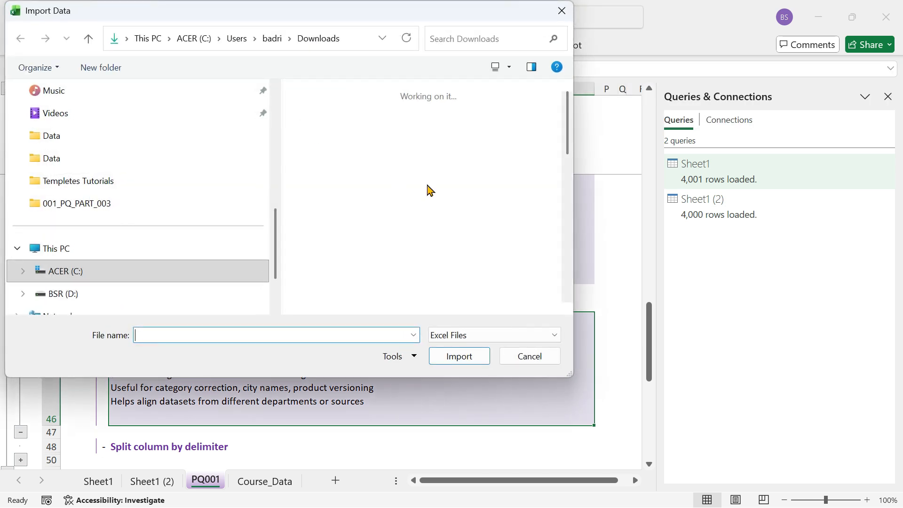
pyautogui.click(301, 167)
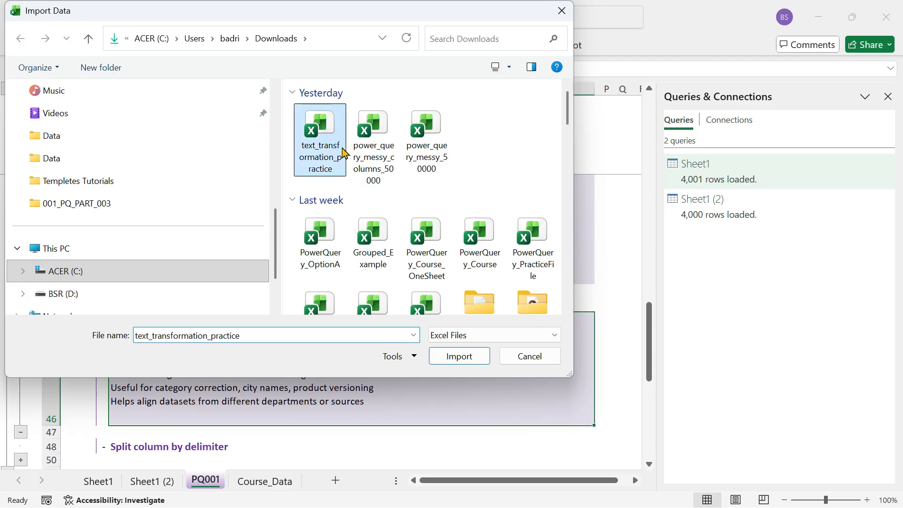
pyautogui.click(461, 356)
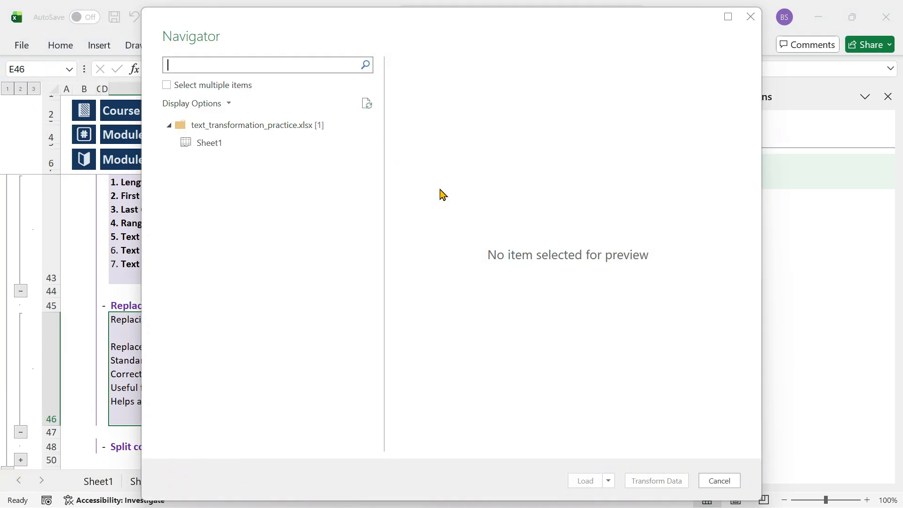
pyautogui.click(211, 142)
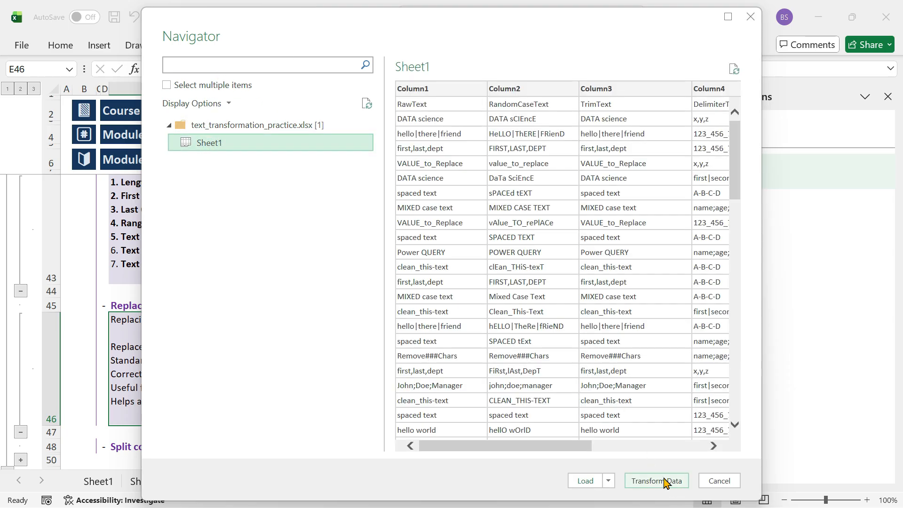
pyautogui.click(665, 482)
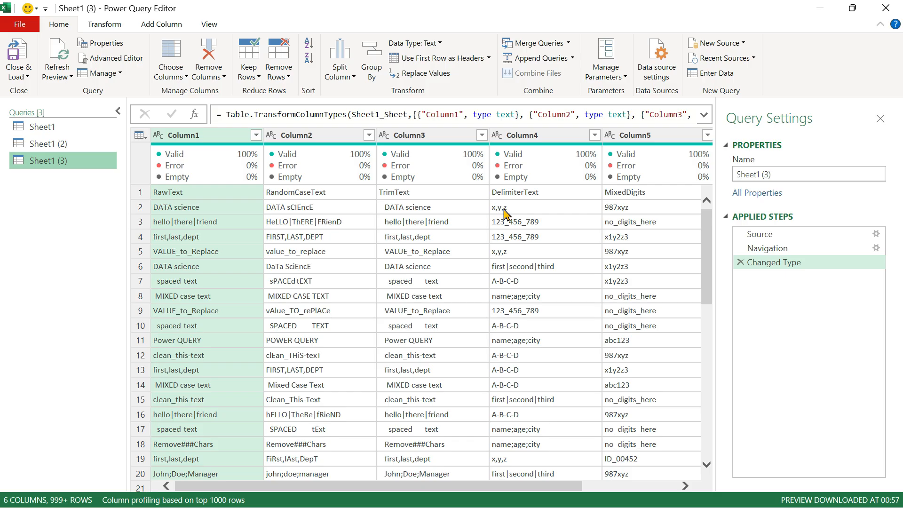
# Try replacing "-" with "," in Column4
pyautogui.click(324, 254)
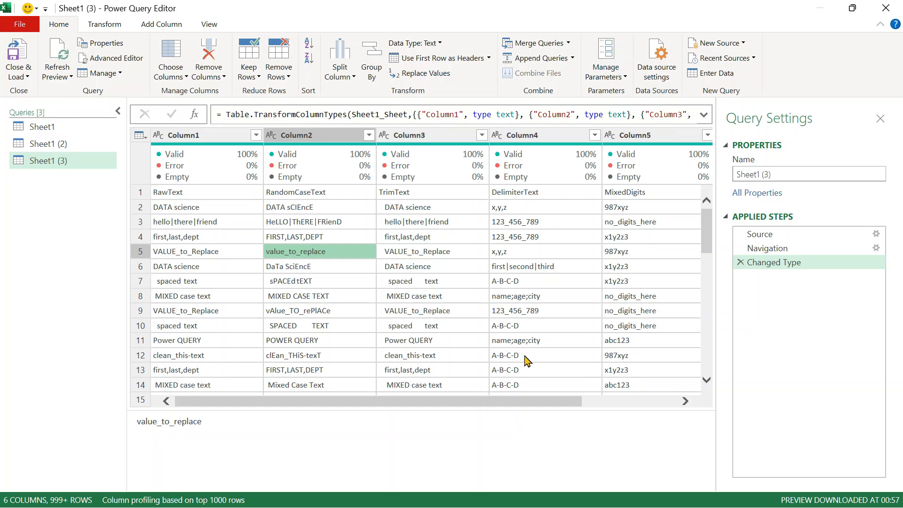
pyautogui.click(535, 135)
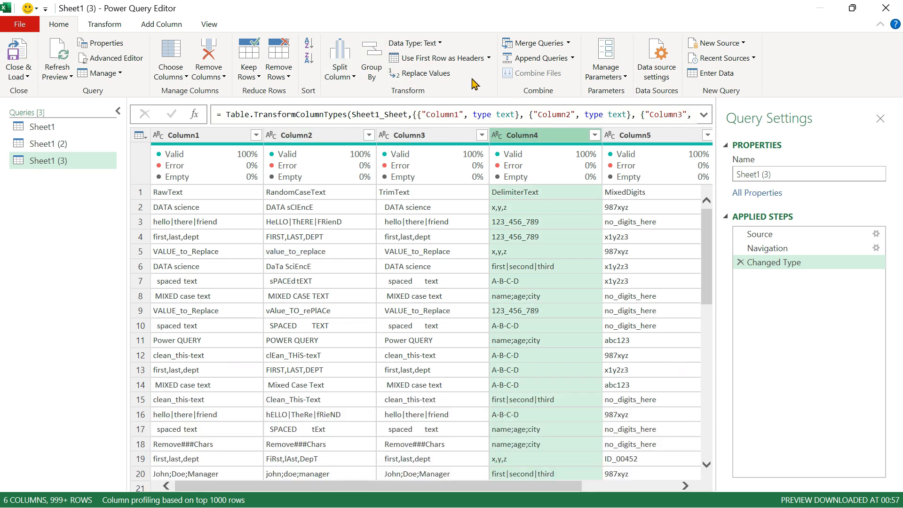
pyautogui.click(427, 78)
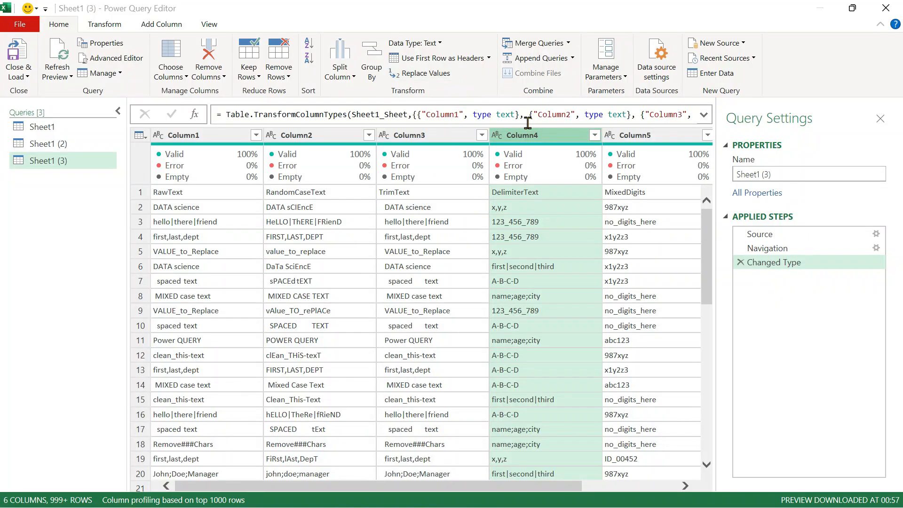
pyautogui.click(415, 75)
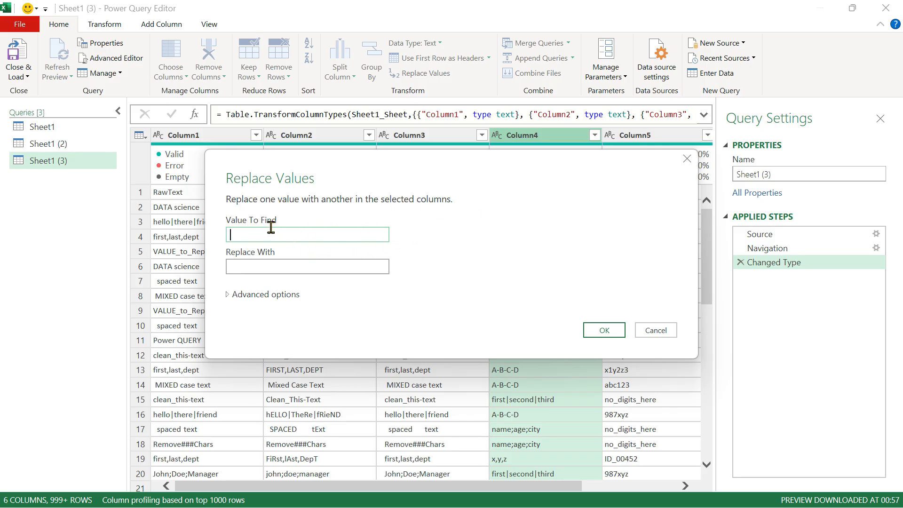
pyautogui.moveTo(456, 168); pyautogui.dragTo(438, 172)
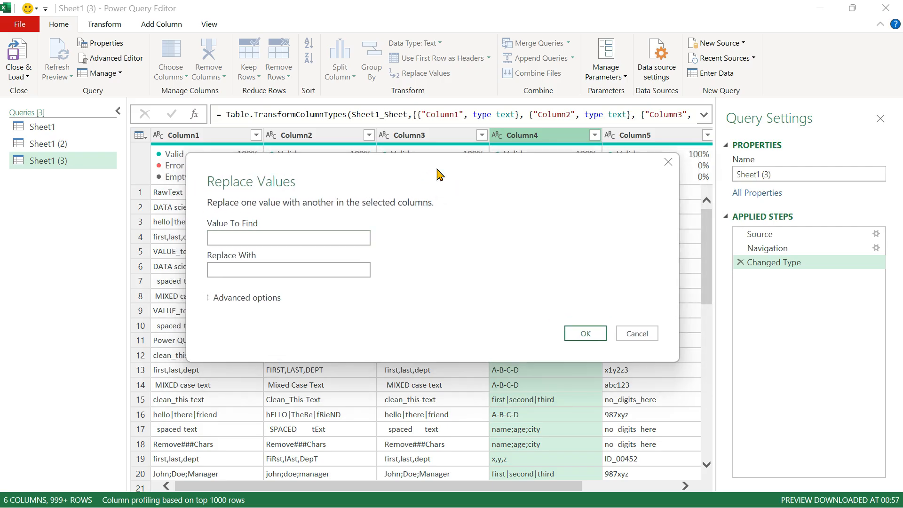
pyautogui.click(323, 240)
pyautogui.write('-')
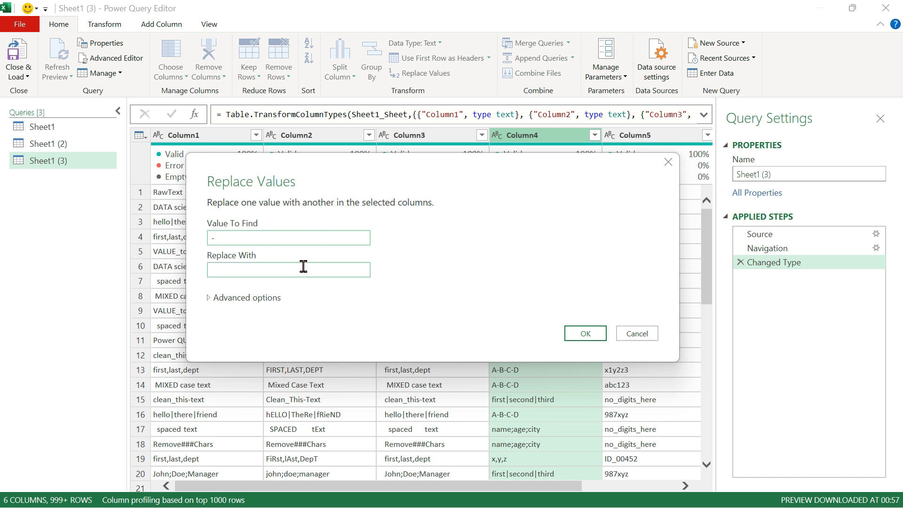
pyautogui.click(278, 272)
pyautogui.write(',')
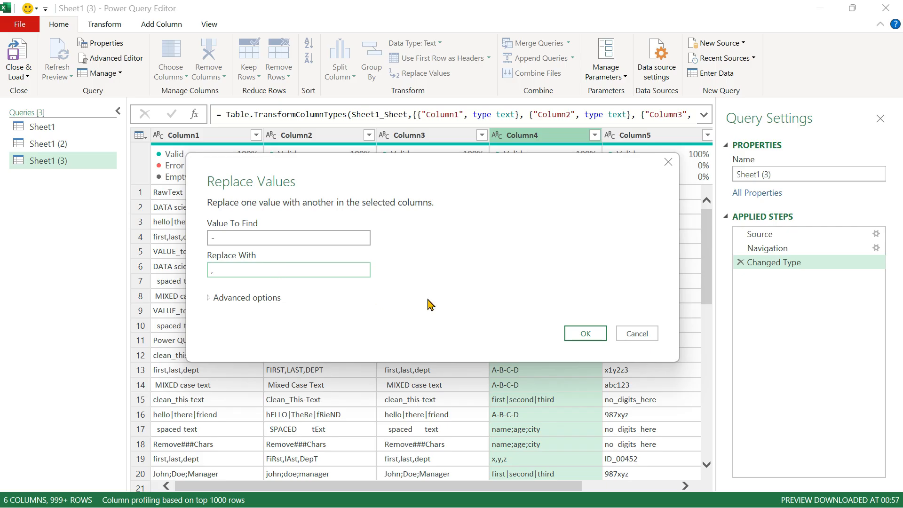
pyautogui.click(584, 334)
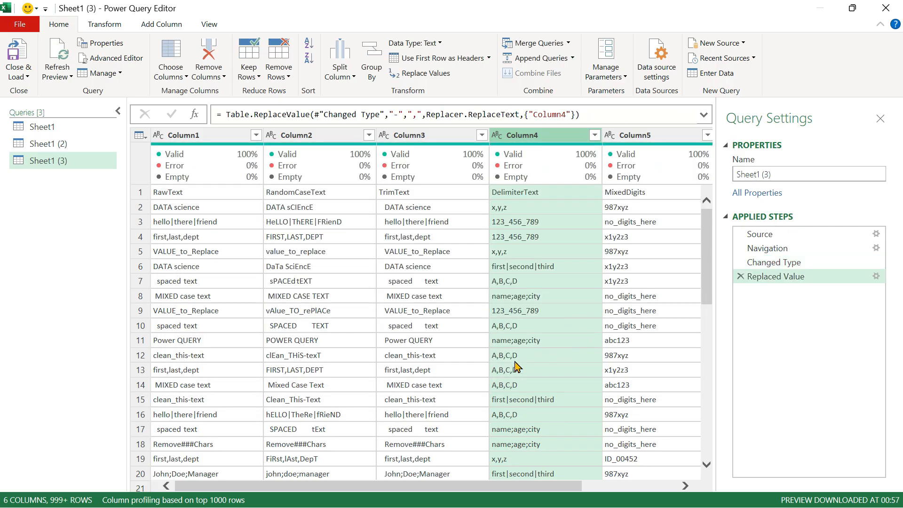
# Review the replaced values in Column4, close the query editor and discard the changes
pyautogui.click(503, 353)
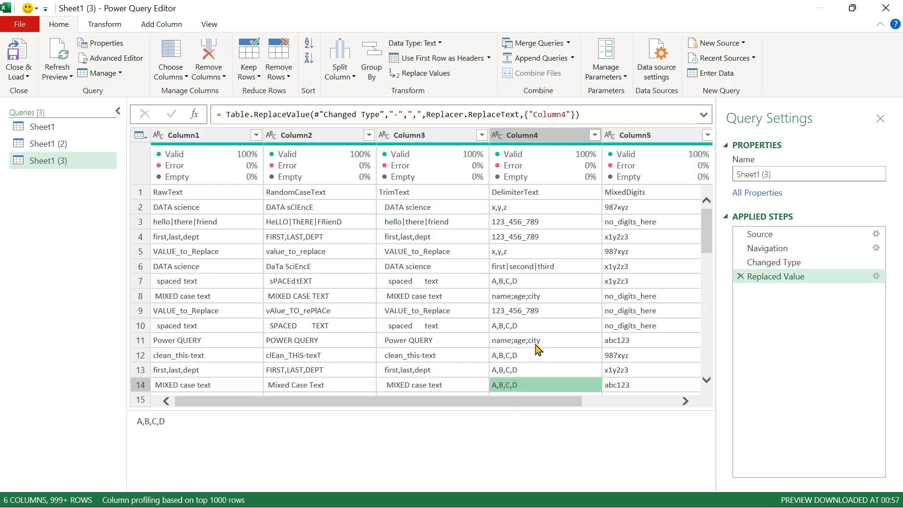
pyautogui.scroll(-5, 540, 313)
pyautogui.scroll(-20, 540, 313)
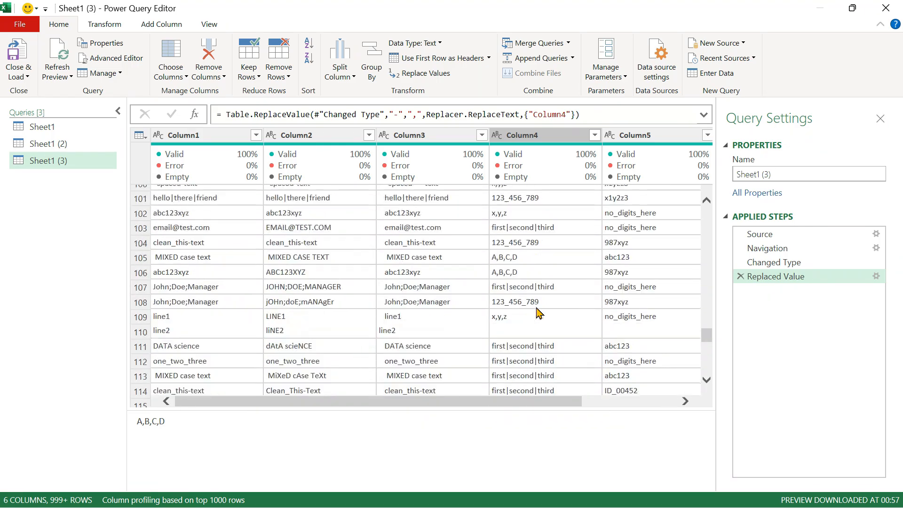
pyautogui.scroll(20, 539, 313)
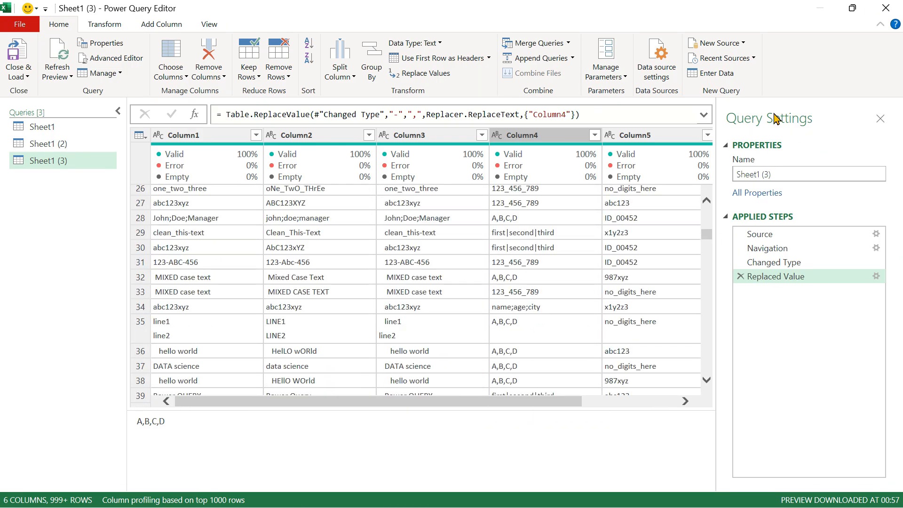
pyautogui.click(878, 10)
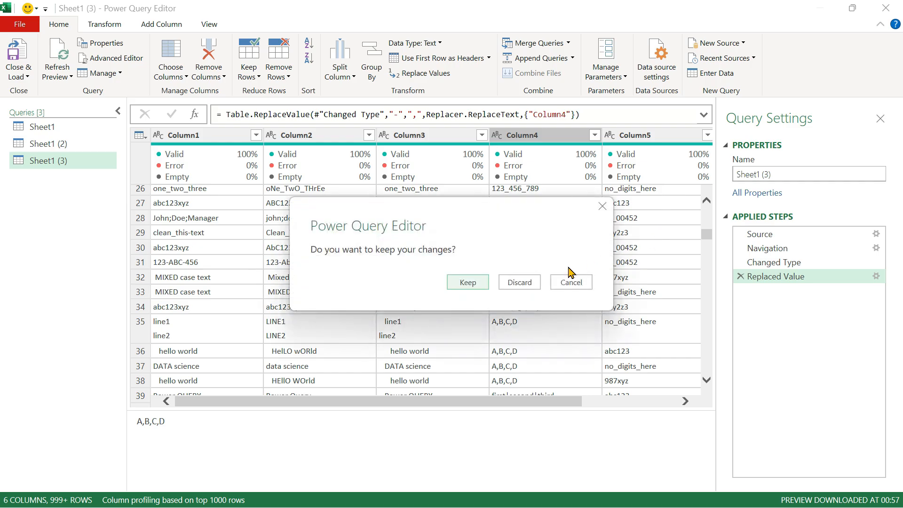
pyautogui.click(527, 281)
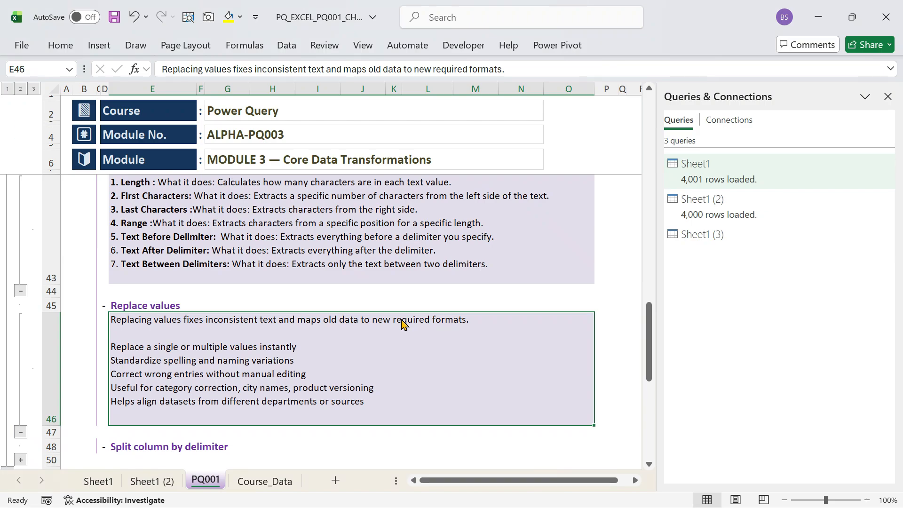
# Expand the notes under the Split column by delimiter heading on the PQ001 sheet and select them
pyautogui.scroll(-1, 390, 332)
pyautogui.click(164, 372)
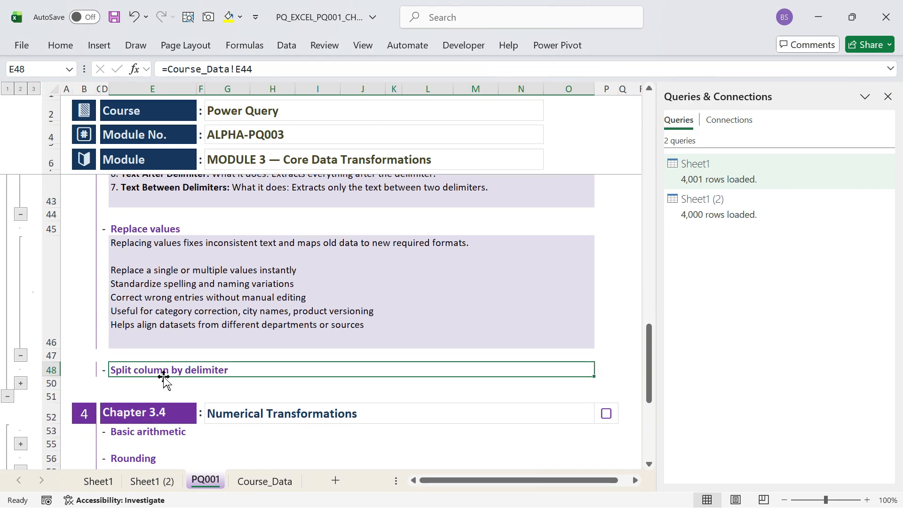
pyautogui.click(21, 383)
pyautogui.scroll(-3, 246, 347)
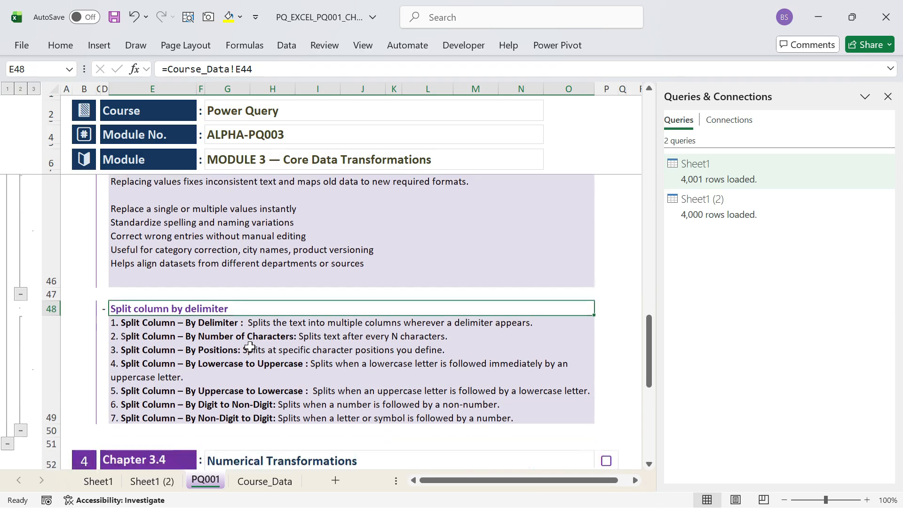
pyautogui.click(275, 363)
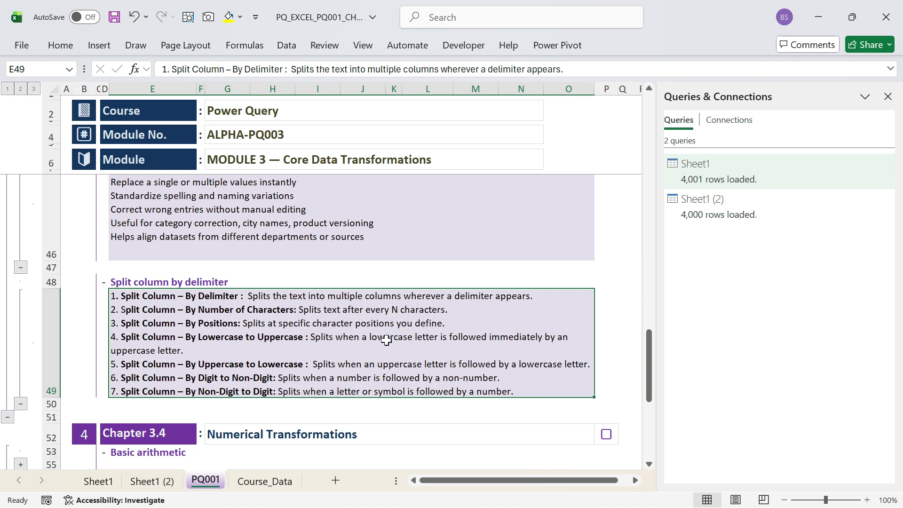
# Import the real_split_10cols workbook from the Data folder inside 001_PQ_PART_003 as a new query source
pyautogui.click(287, 45)
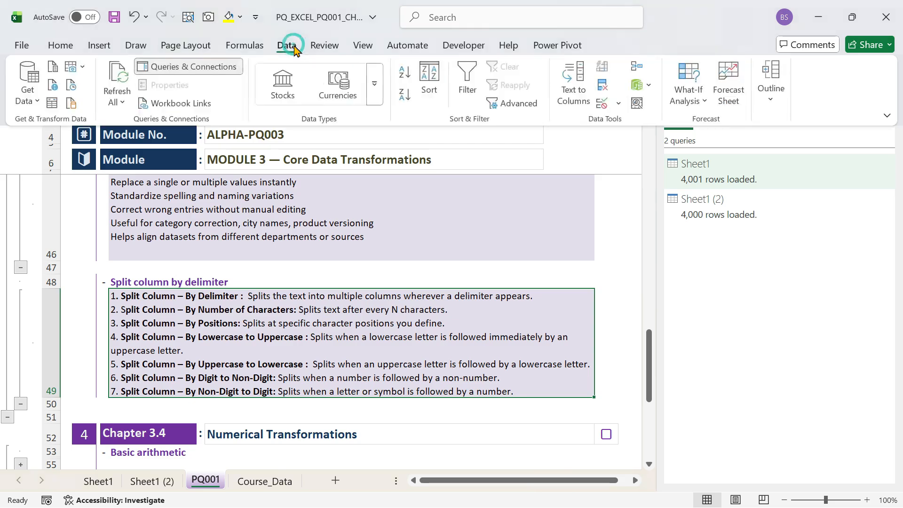
pyautogui.click(28, 100)
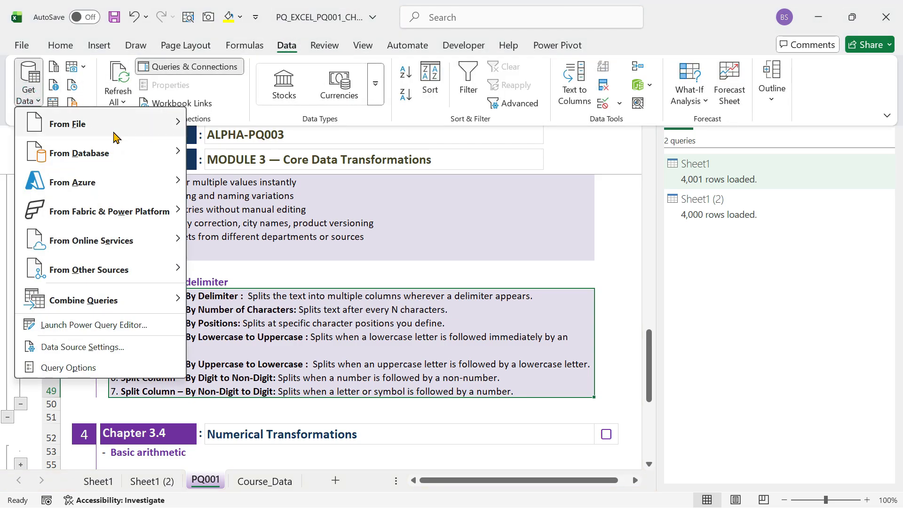
pyautogui.moveTo(151, 131)
pyautogui.click(275, 135)
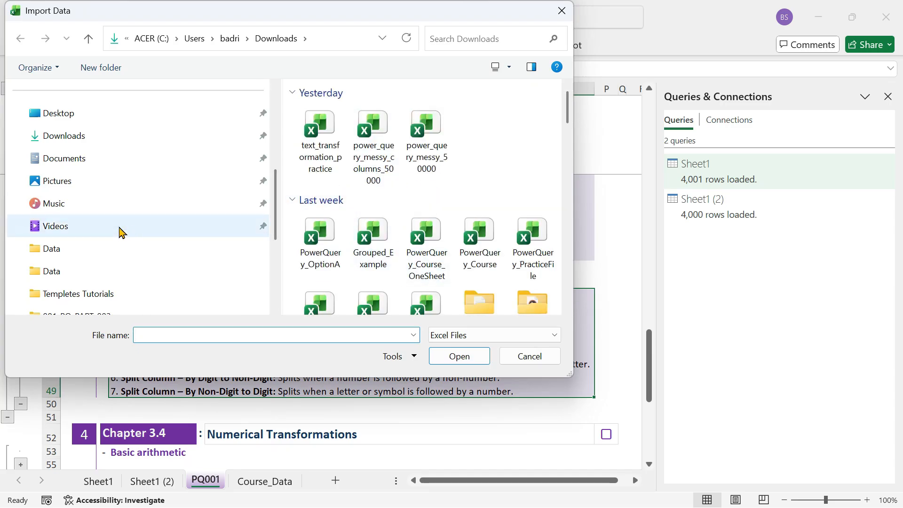
pyautogui.scroll(-3, 121, 232)
pyautogui.click(75, 180)
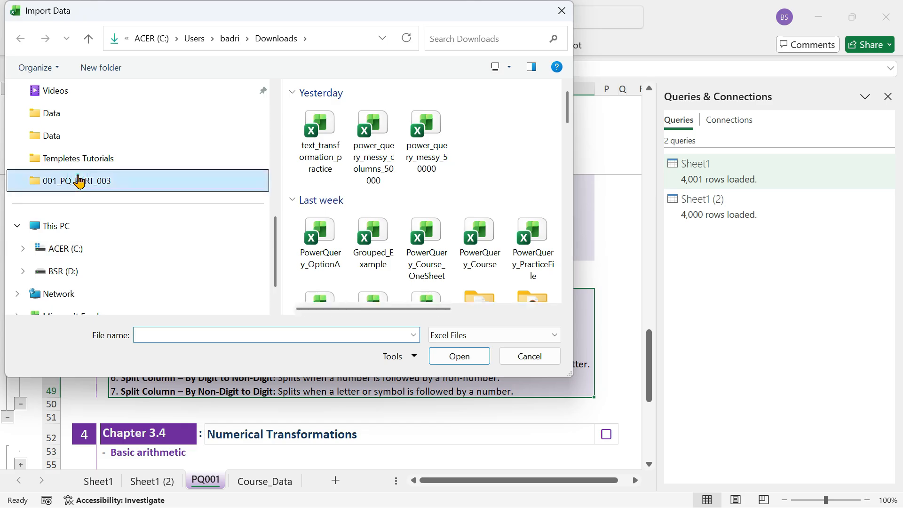
pyautogui.doubleClick(306, 113)
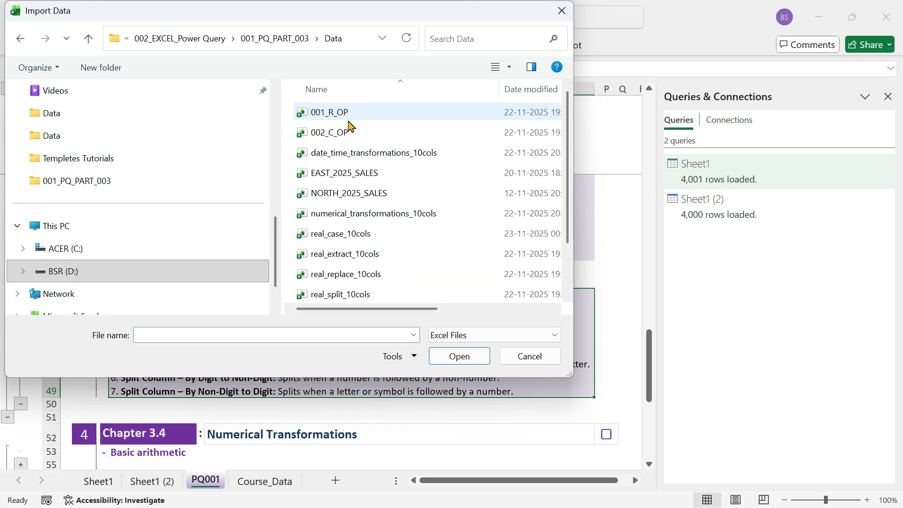
pyautogui.scroll(-2, 193, 192)
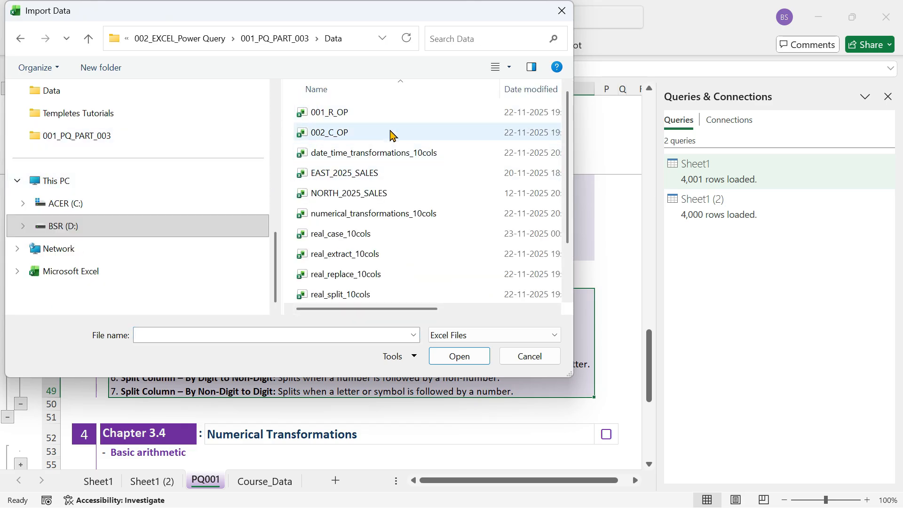
pyautogui.scroll(-1, 402, 202)
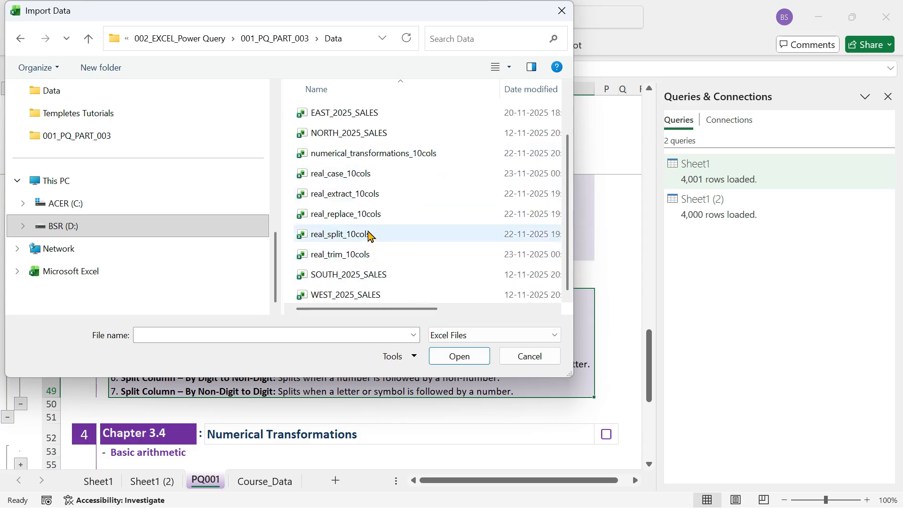
pyautogui.click(369, 234)
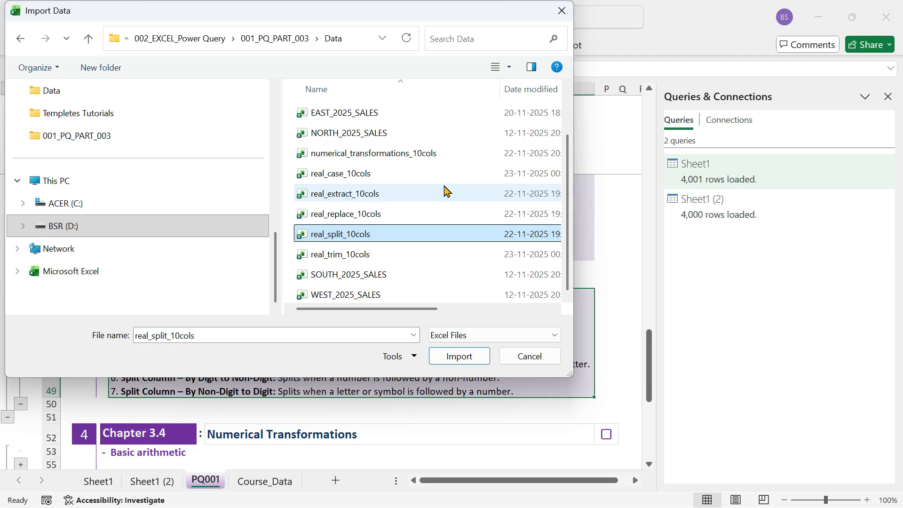
pyautogui.scroll(1, 444, 191)
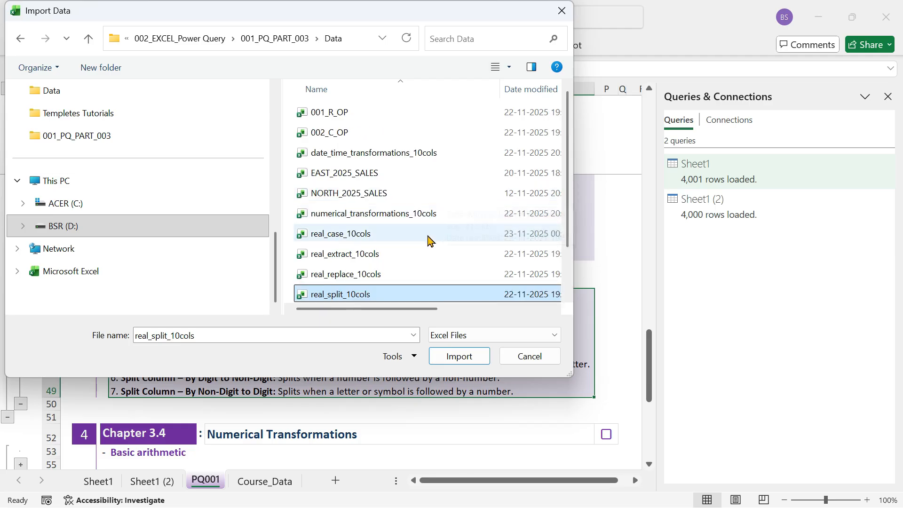
pyautogui.scroll(-1, 413, 217)
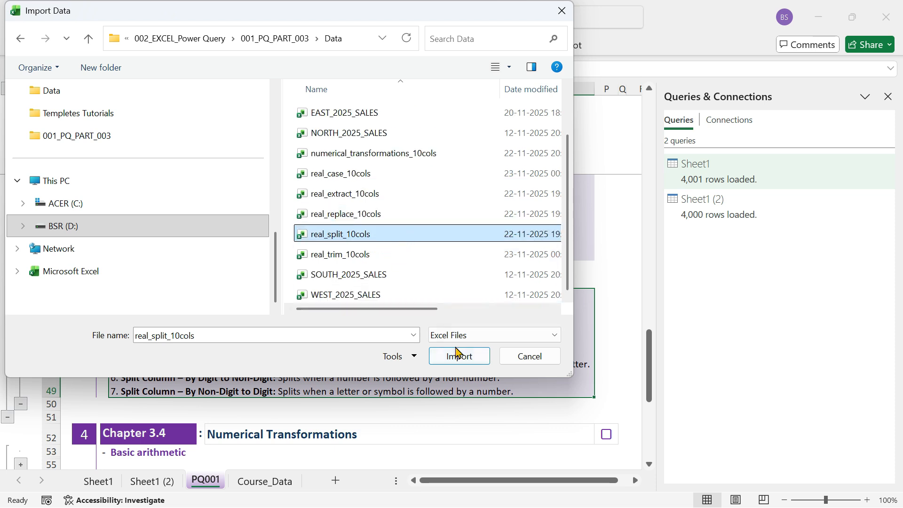
pyautogui.click(444, 354)
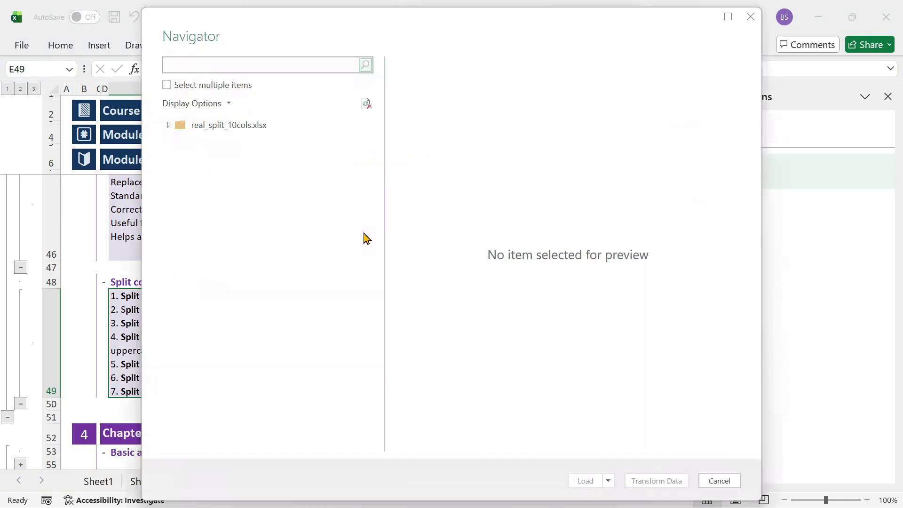
# Preview Sheet1 of the imported workbook, open it for transformation in the Power Query Editor and look through its columns
pyautogui.click(216, 143)
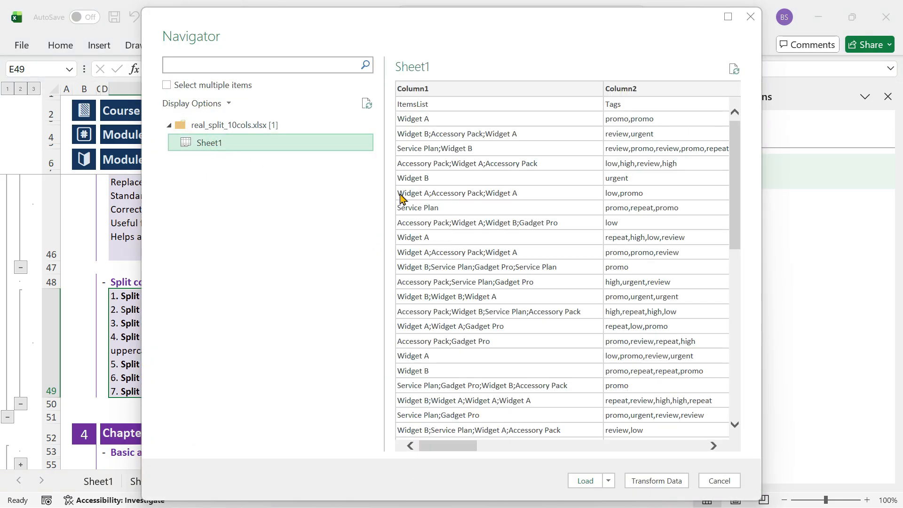
pyautogui.hscroll(5, 604, 292)
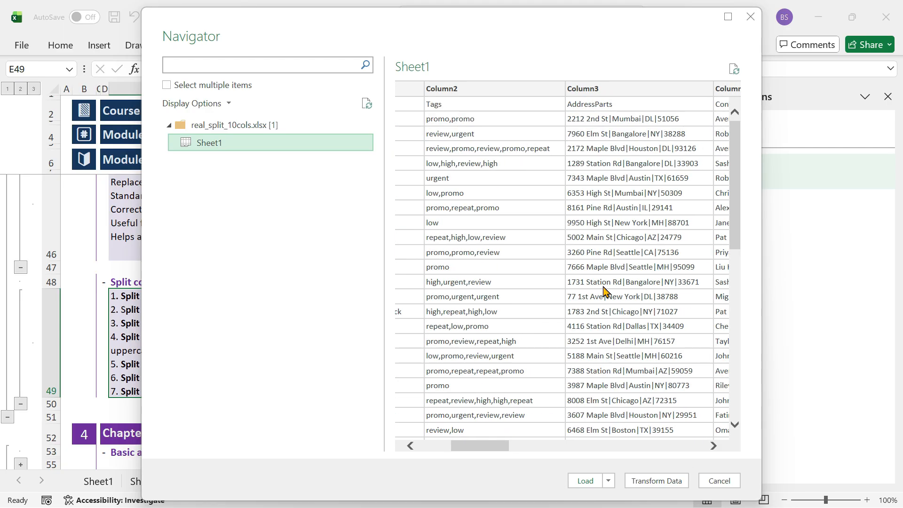
pyautogui.hscroll(5, 604, 291)
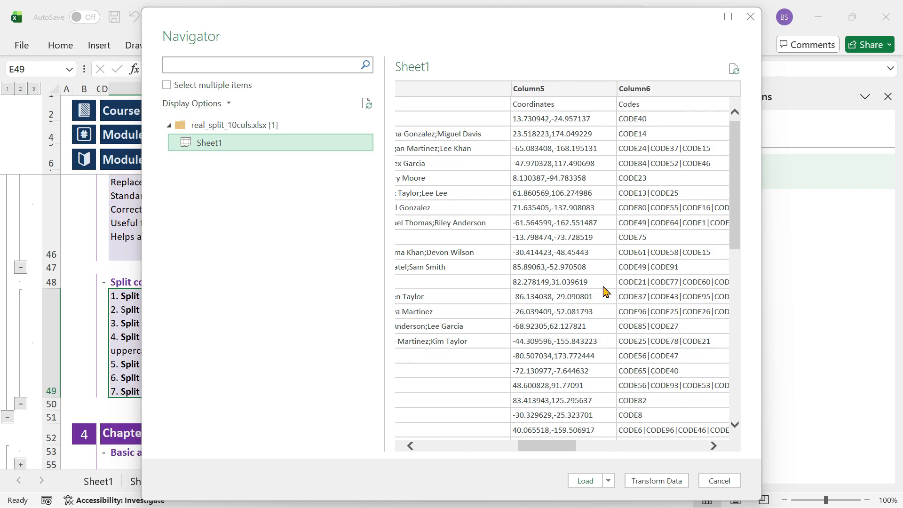
pyautogui.click(656, 481)
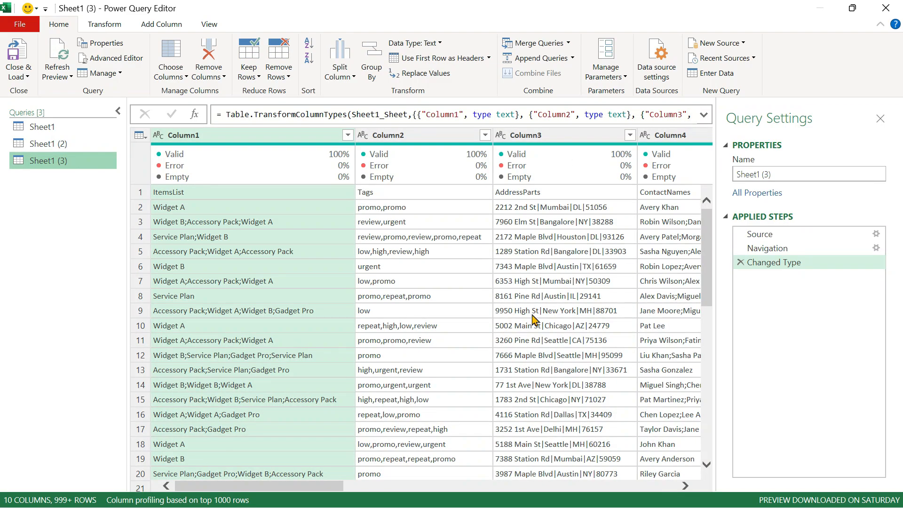
pyautogui.hscroll(5, 394, 297)
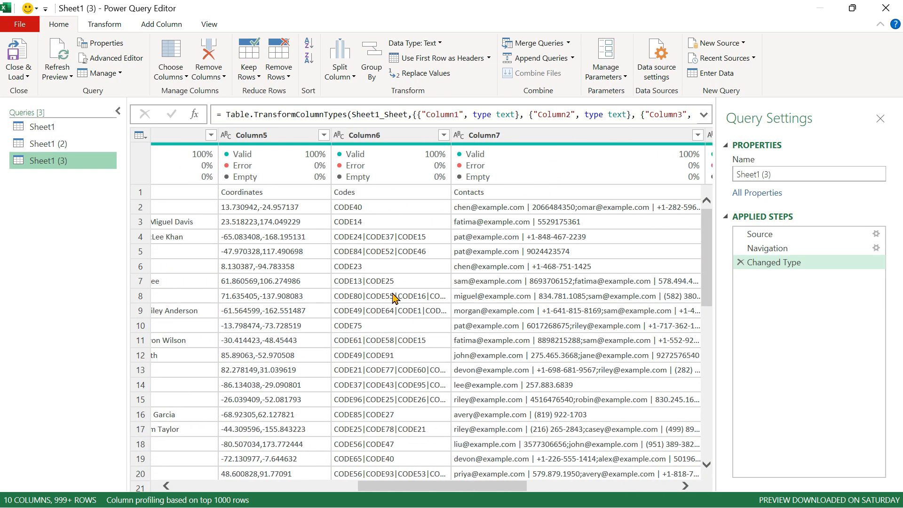
pyautogui.hscroll(4, 394, 297)
pyautogui.hscroll(-8, 395, 298)
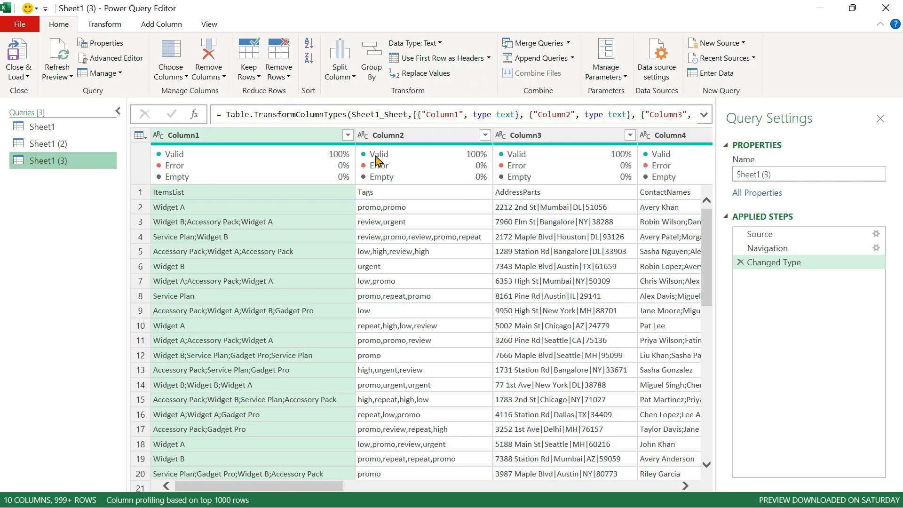
pyautogui.moveTo(408, 178)
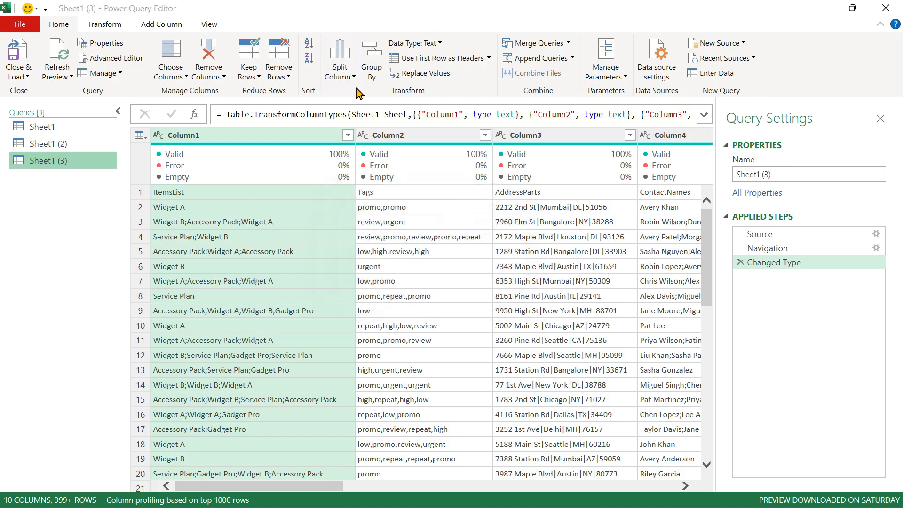
# Review the available Split Column methods and examine the delimited tag values in Column2
pyautogui.click(339, 75)
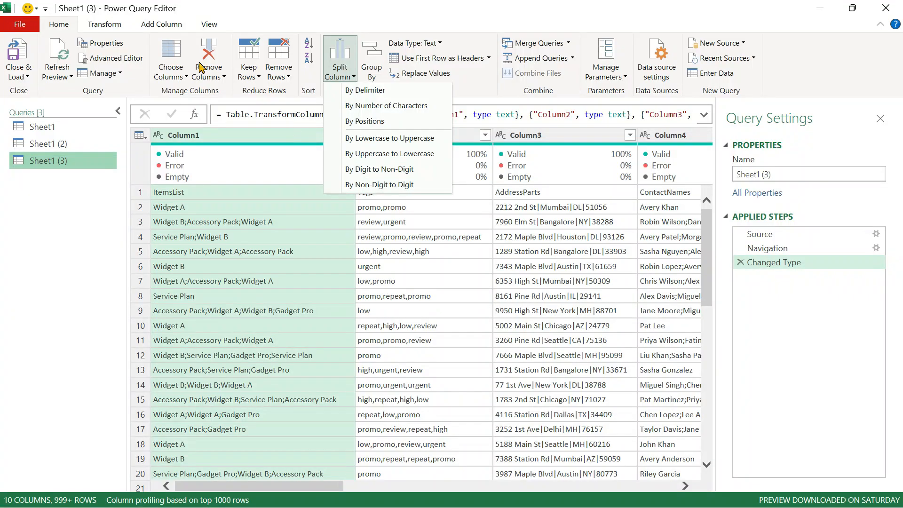
pyautogui.click(110, 29)
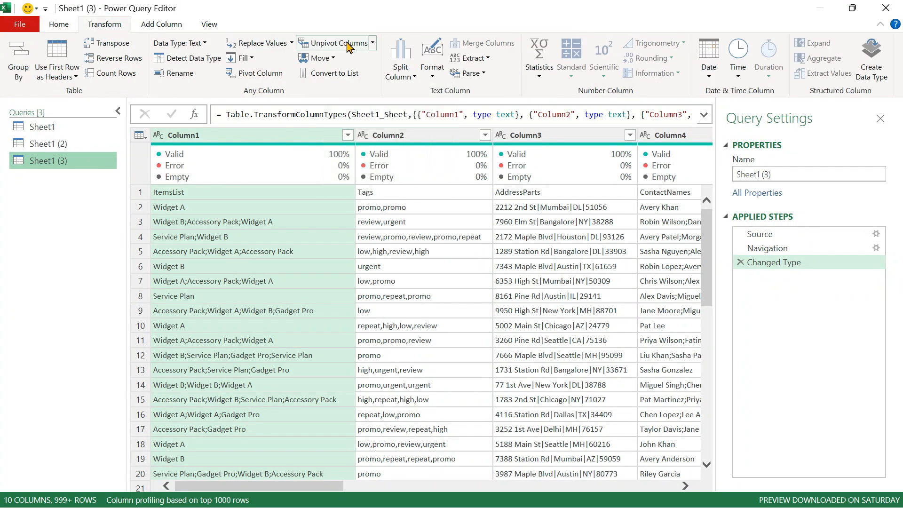
pyautogui.click(430, 75)
pyautogui.click(411, 76)
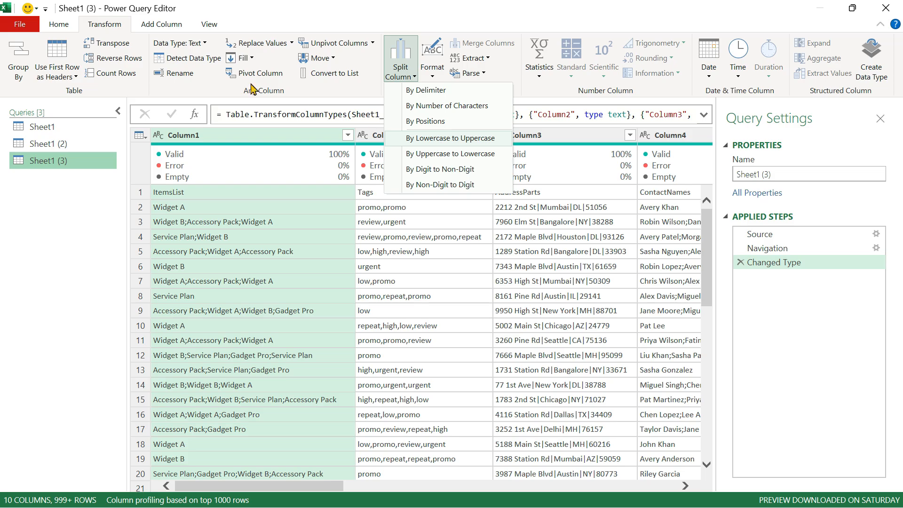
pyautogui.click(58, 25)
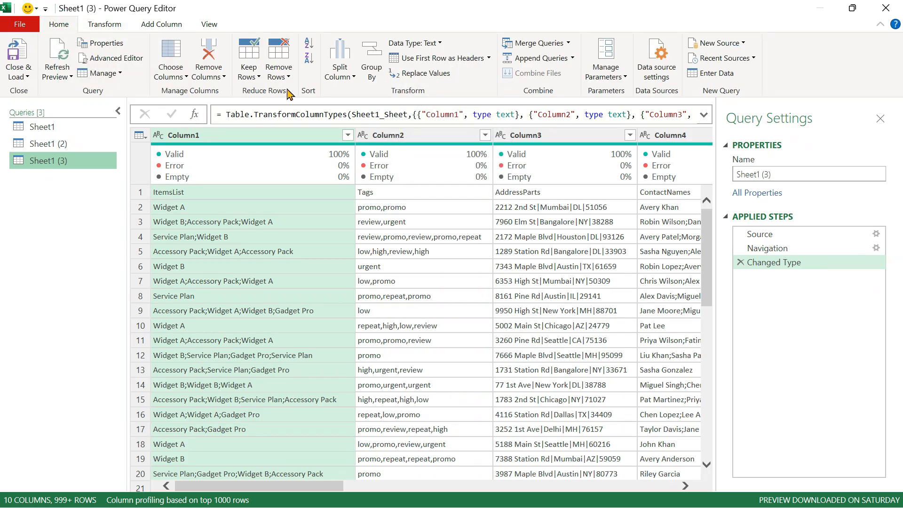
pyautogui.click(345, 78)
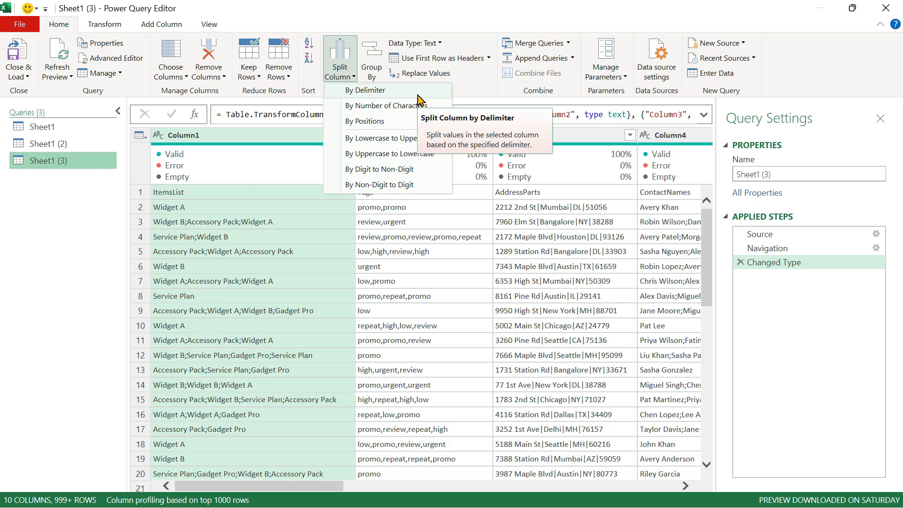
pyautogui.click(397, 248)
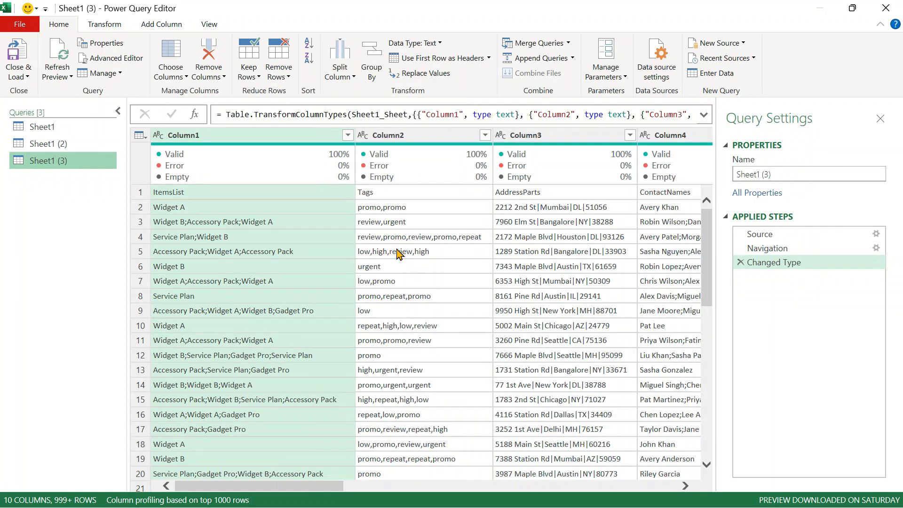
pyautogui.click(398, 252)
pyautogui.click(409, 208)
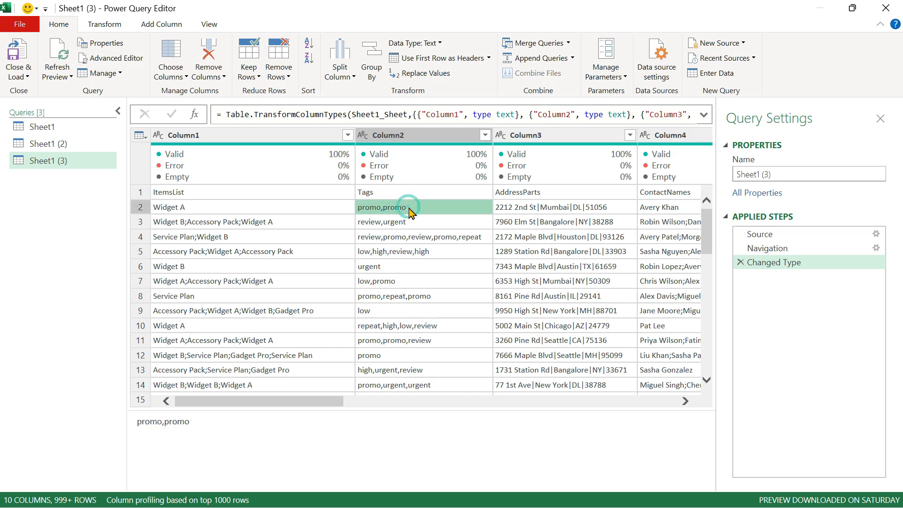
pyautogui.click(422, 268)
pyautogui.scroll(-2, 422, 368)
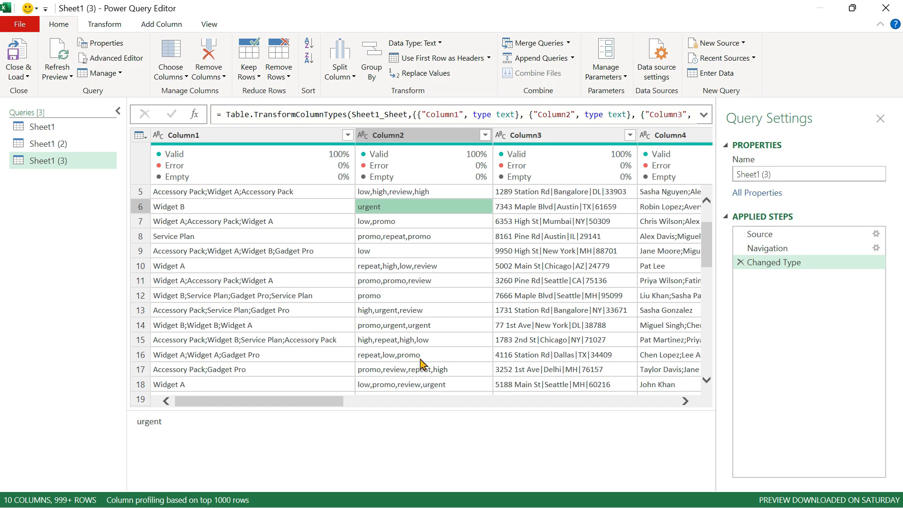
pyautogui.scroll(2, 408, 234)
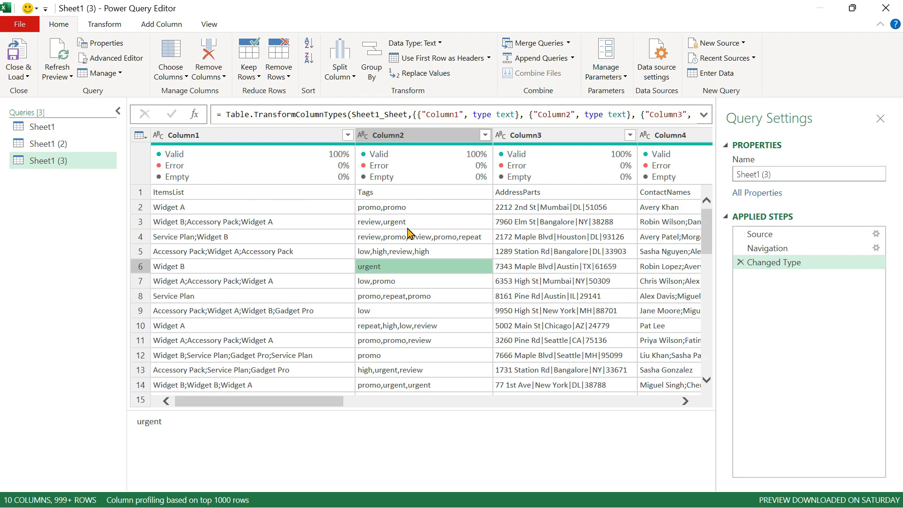
# Split Column2 by the comma delimiter at each occurrence of the delimiter
pyautogui.click(417, 135)
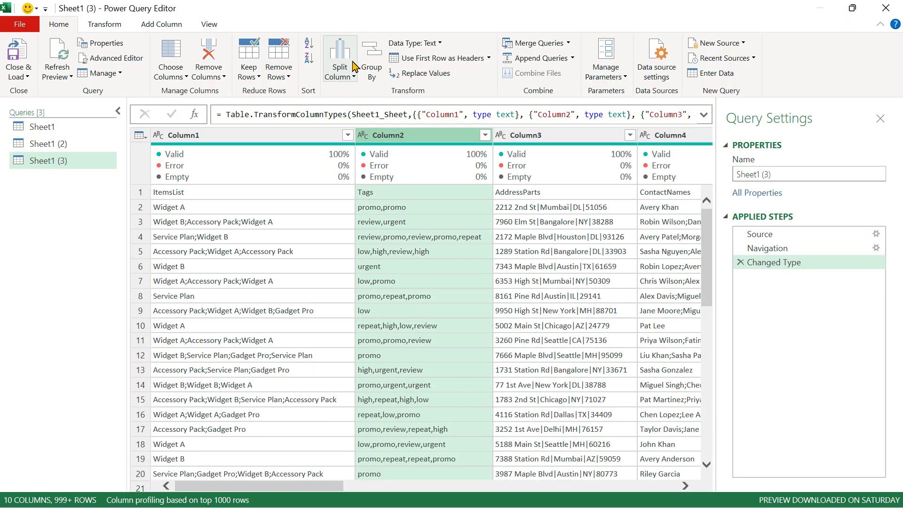
pyautogui.click(354, 78)
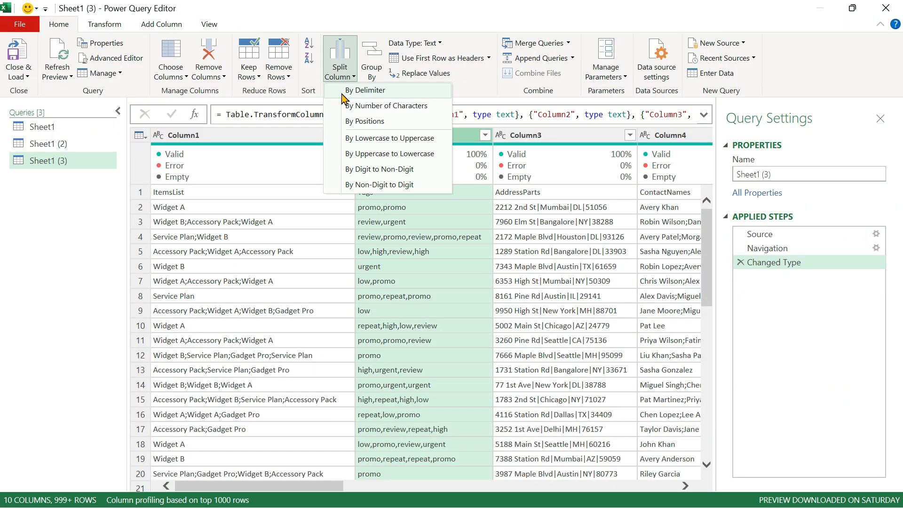
pyautogui.click(375, 95)
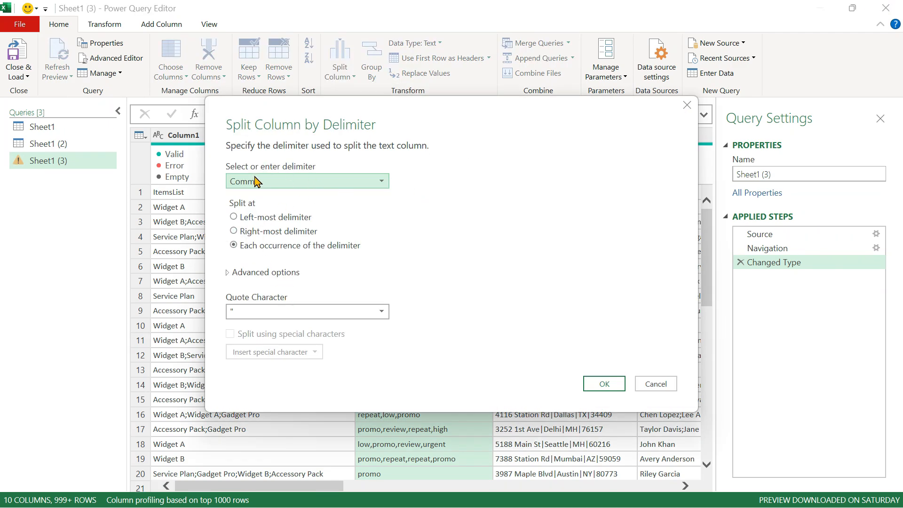
pyautogui.click(284, 182)
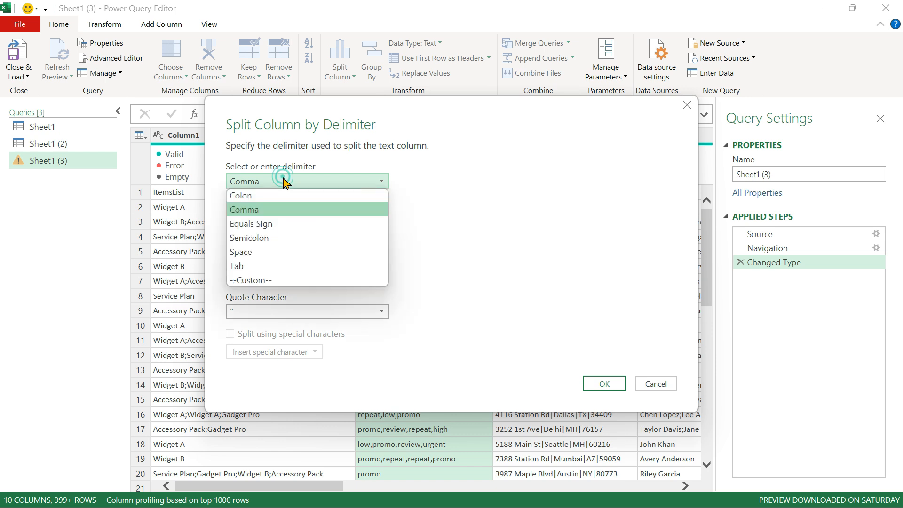
pyautogui.click(271, 280)
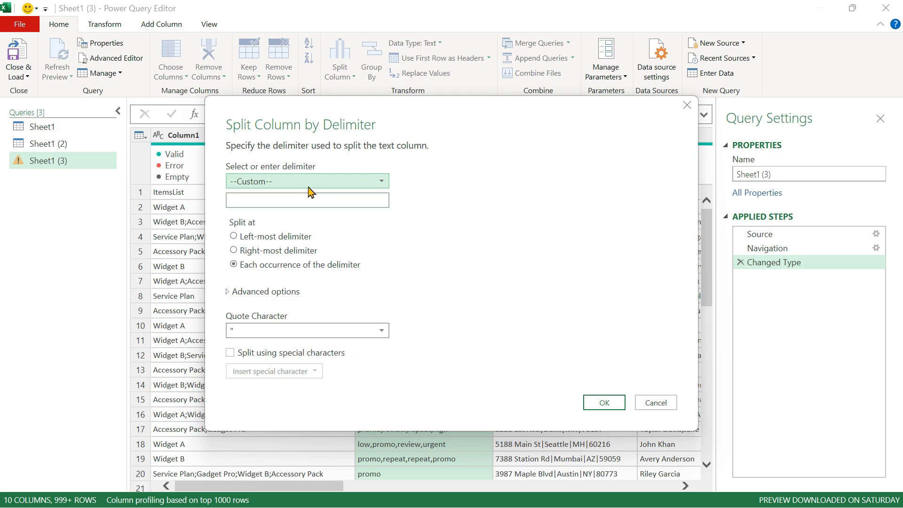
pyautogui.click(301, 187)
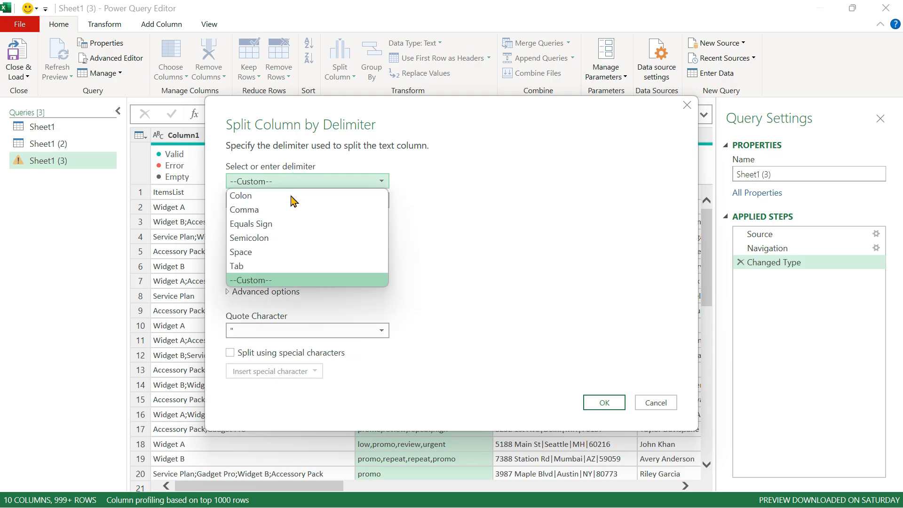
pyautogui.click(256, 212)
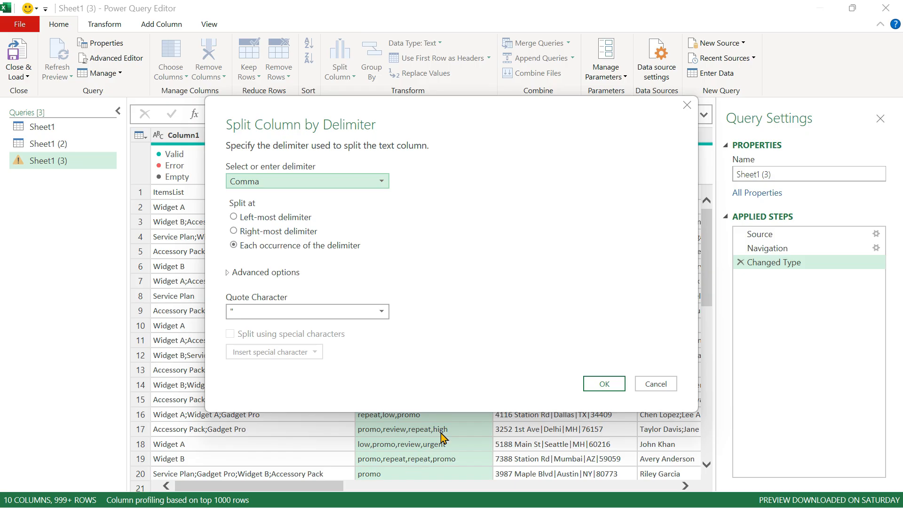
pyautogui.click(605, 384)
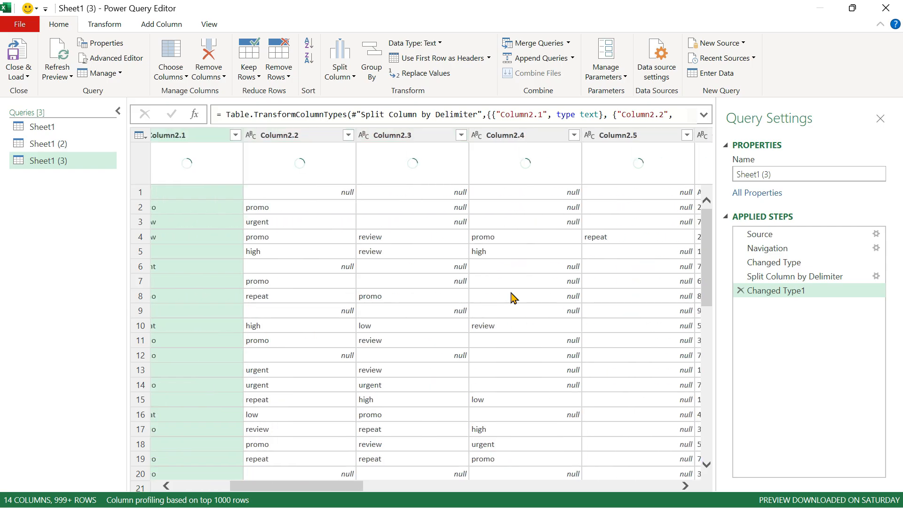
# Examine the tag values across the columns produced by splitting Column2, from Column2.1 through Column2.5
pyautogui.click(349, 325)
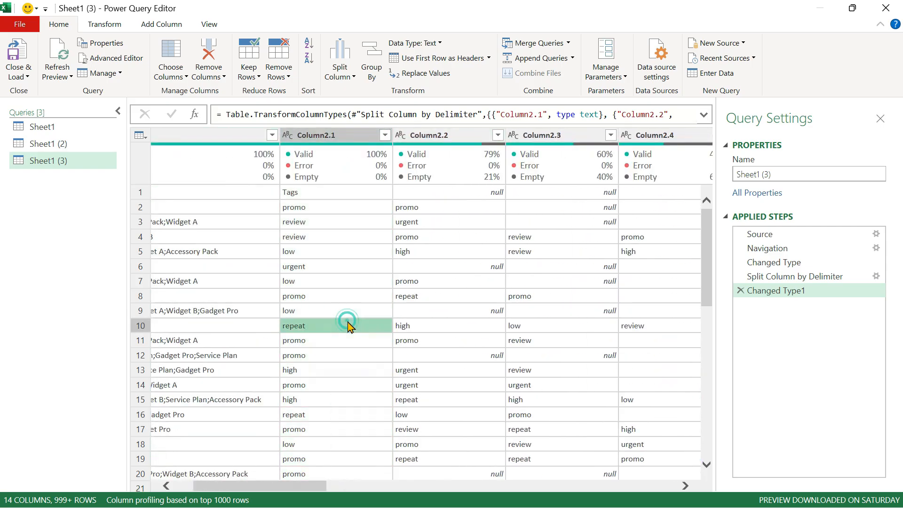
pyautogui.hscroll(3, 527, 351)
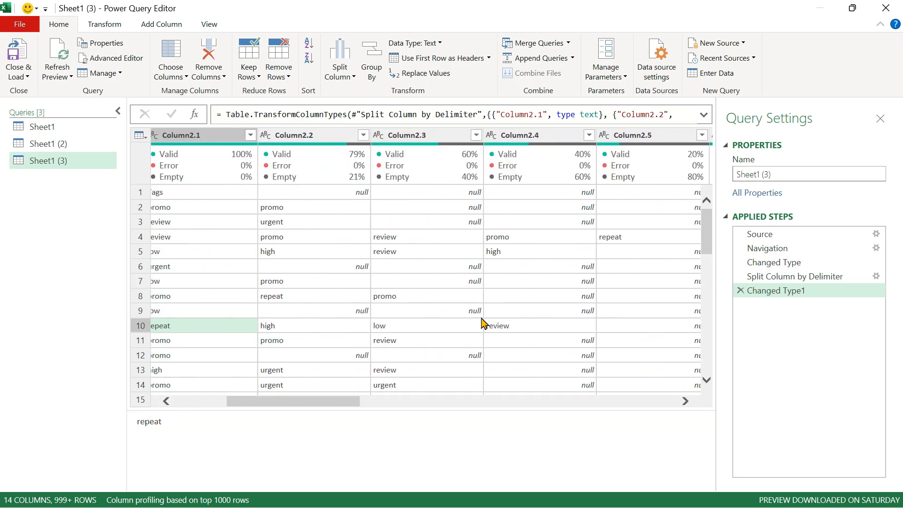
pyautogui.click(482, 318)
pyautogui.hscroll(4, 533, 326)
pyautogui.click(452, 299)
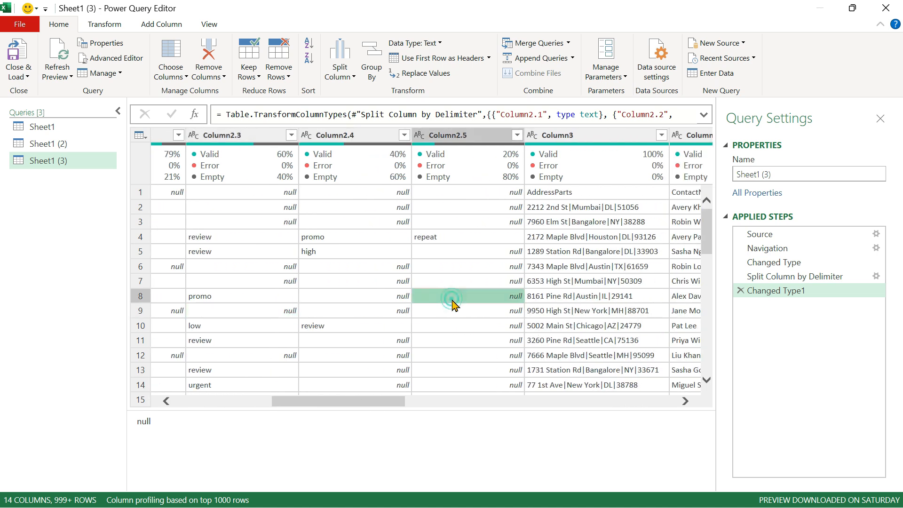
pyautogui.hscroll(-8, 452, 305)
pyautogui.click(434, 273)
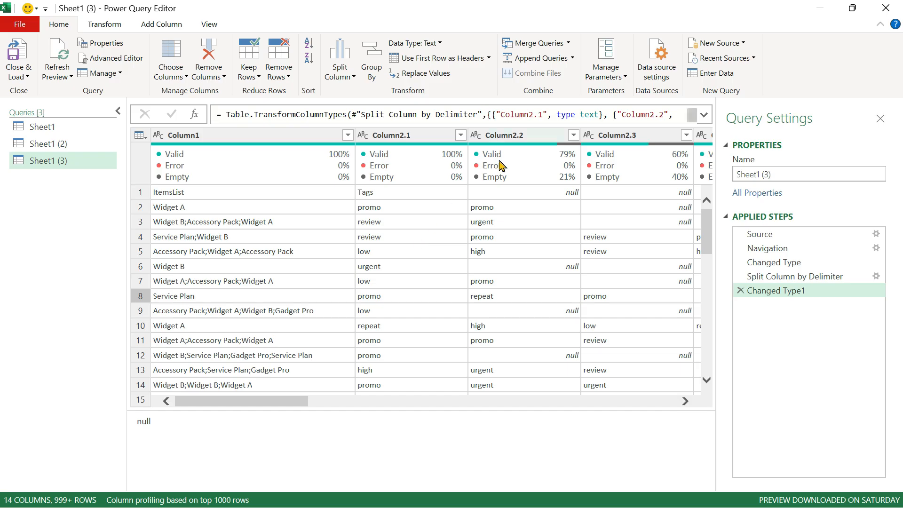
# Delete the automatic type-change step that follows the comma split of Column2
pyautogui.hscroll(3, 441, 263)
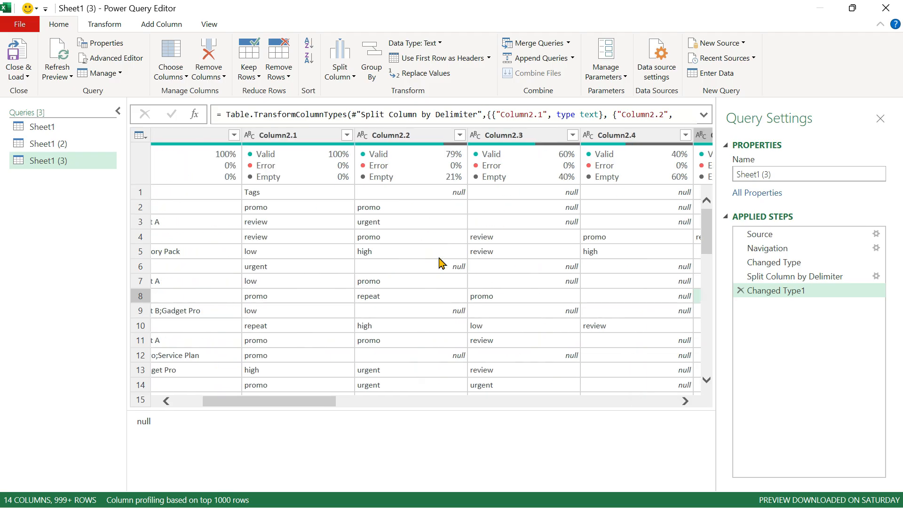
pyautogui.click(741, 291)
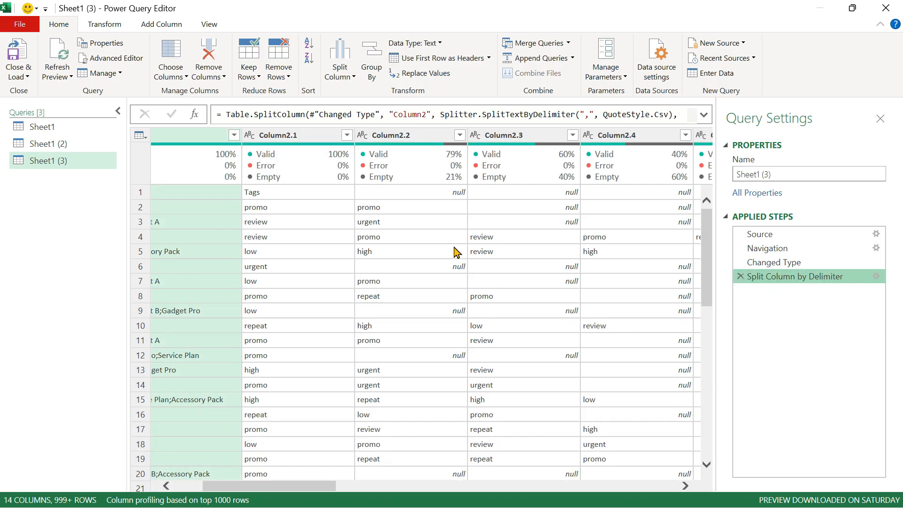
pyautogui.hscroll(-3, 369, 239)
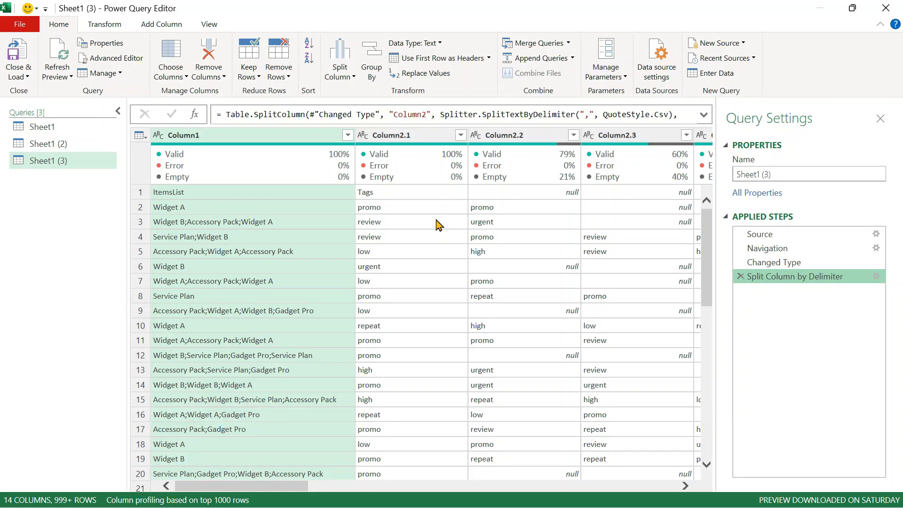
# Split Column1 by number of characters, repeatedly every 4 characters
pyautogui.click(344, 73)
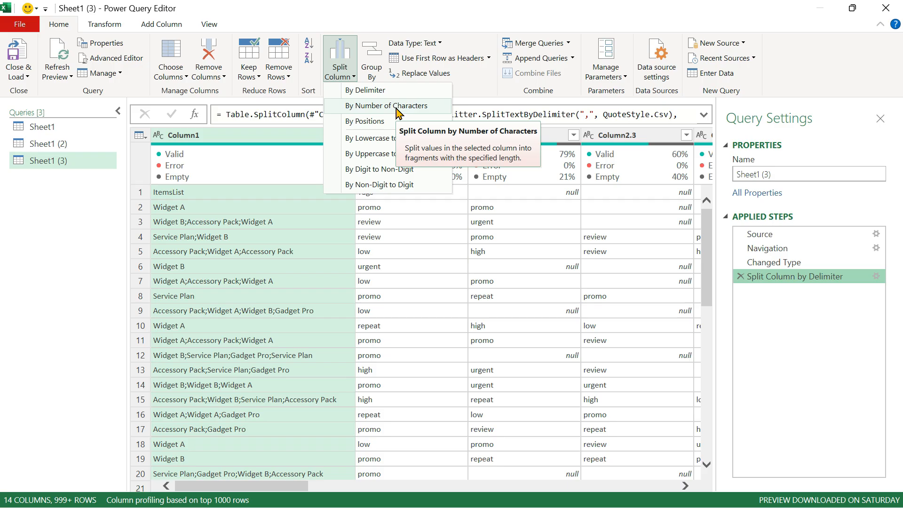
pyautogui.click(397, 112)
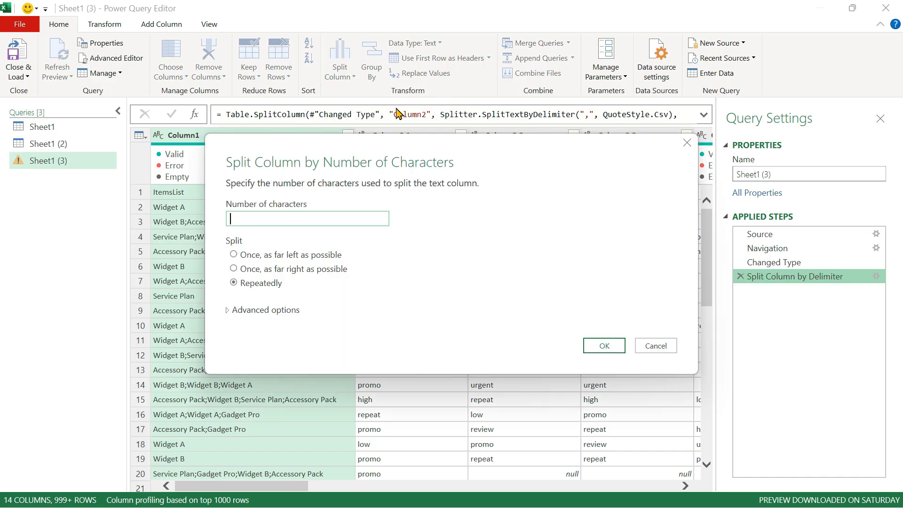
pyautogui.moveTo(364, 151); pyautogui.dragTo(472, 124)
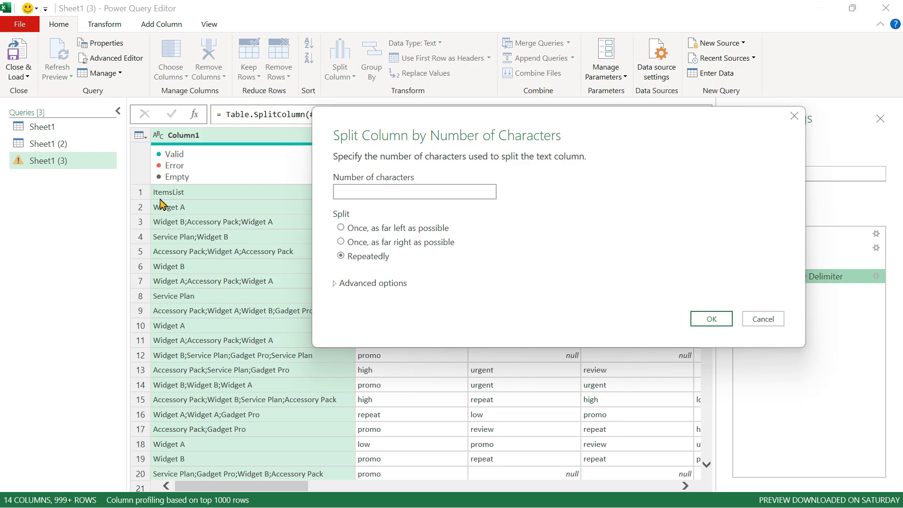
pyautogui.click(361, 193)
pyautogui.click(710, 319)
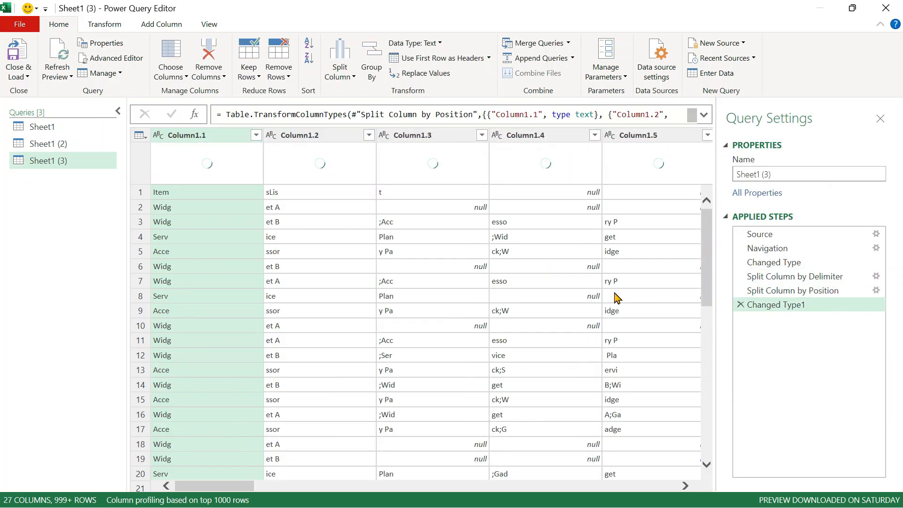
# Examine how the item names in the first rows are divided across the four-character columns made from Column1
pyautogui.click(198, 193)
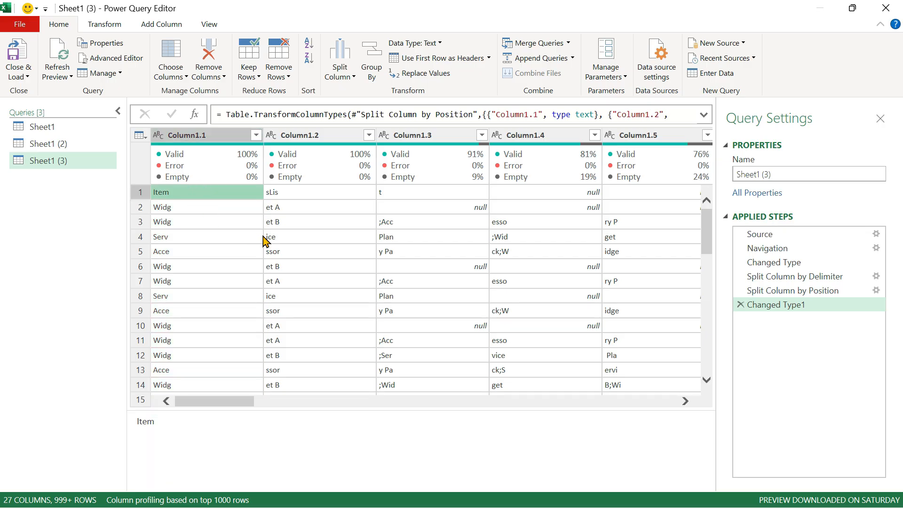
pyautogui.click(198, 187)
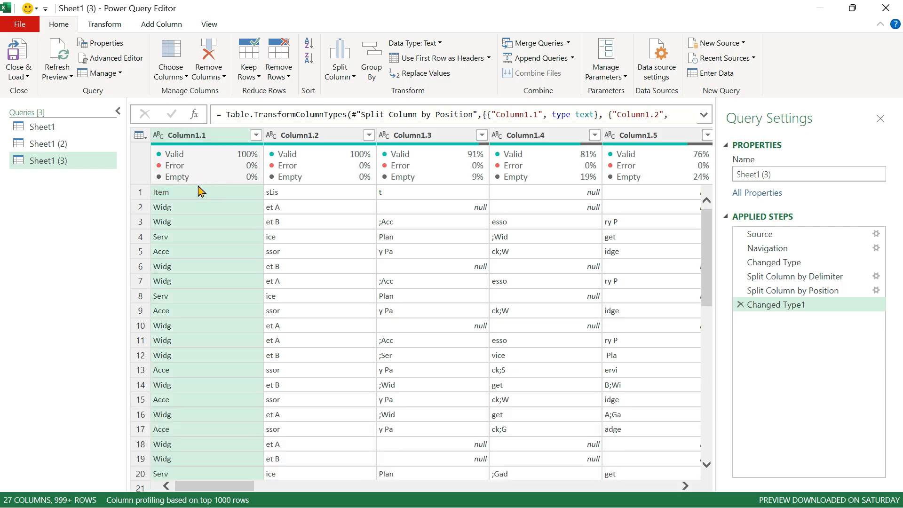
pyautogui.click(286, 196)
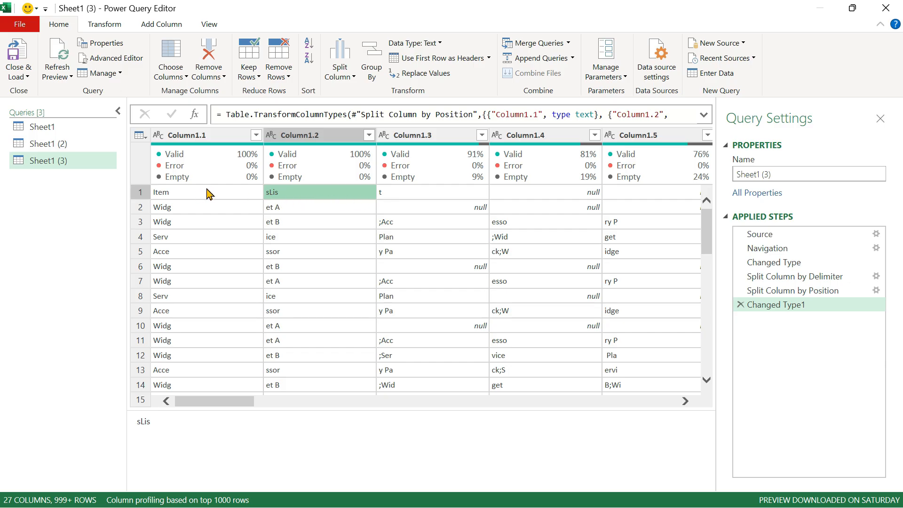
pyautogui.click(387, 194)
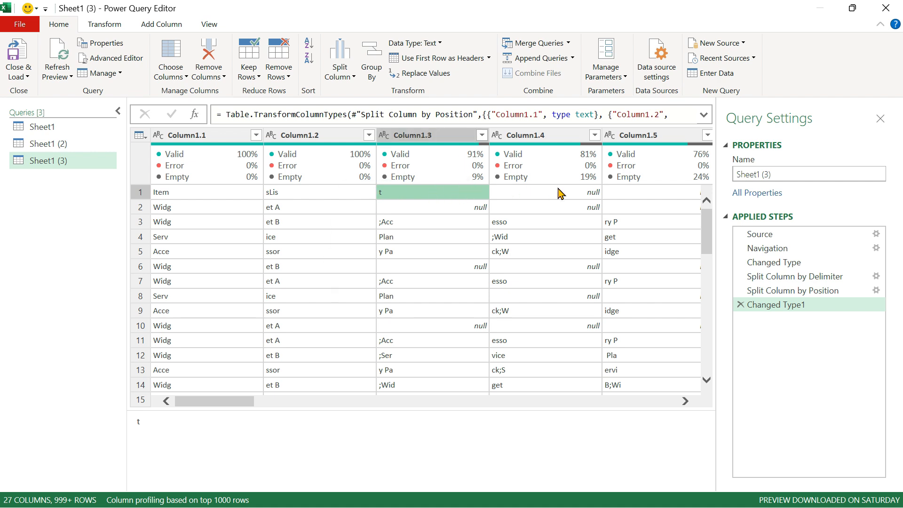
pyautogui.hscroll(3, 560, 192)
pyautogui.hscroll(-1, 598, 207)
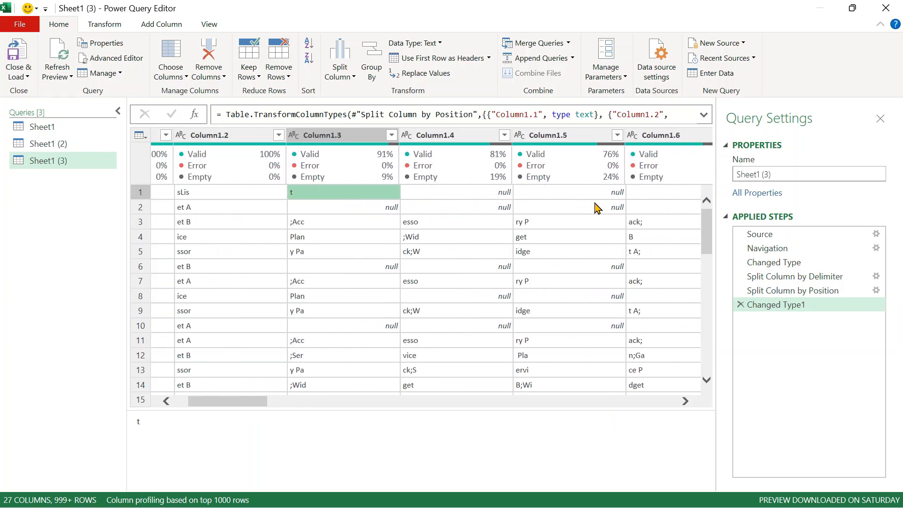
pyautogui.click(476, 192)
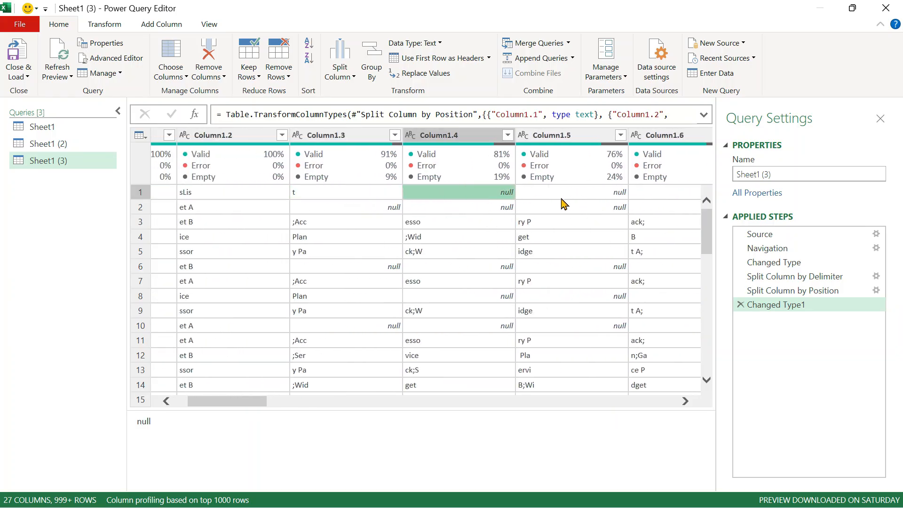
pyautogui.click(575, 195)
pyautogui.hscroll(4, 576, 197)
pyautogui.hscroll(1, 578, 200)
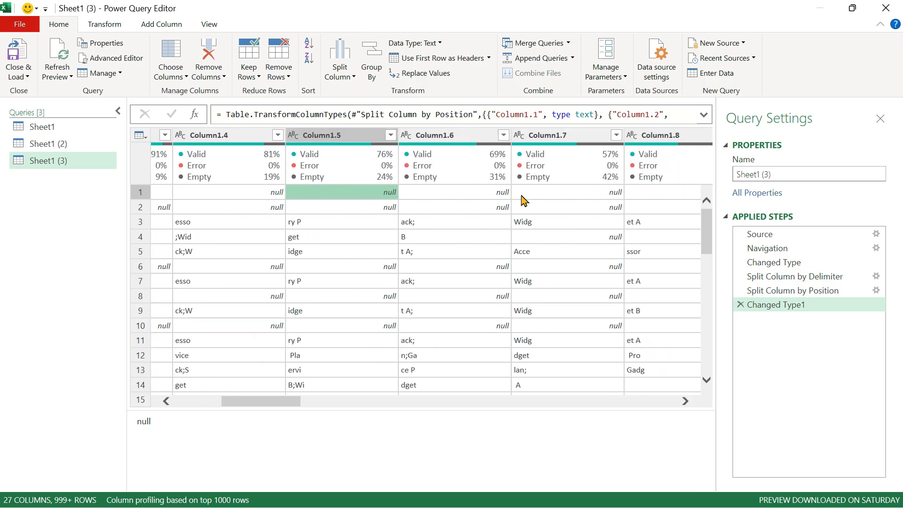
pyautogui.click(495, 198)
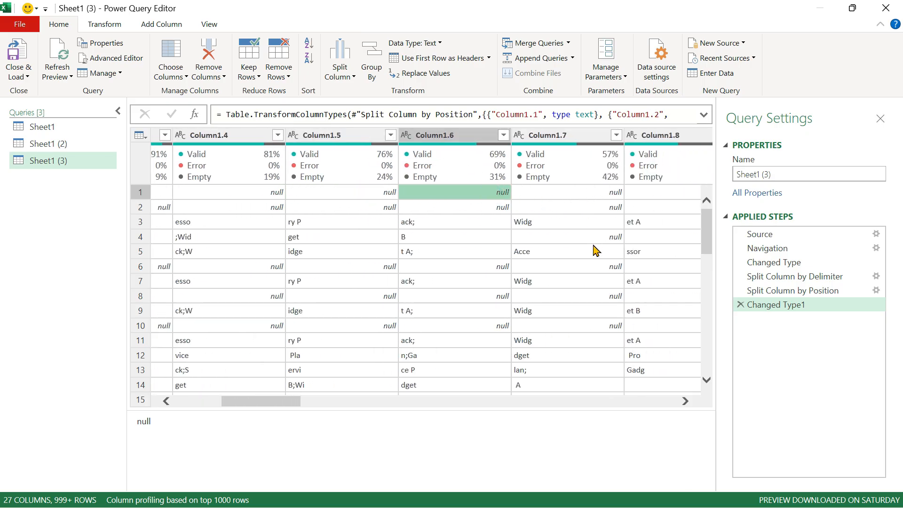
pyautogui.hscroll(3, 594, 251)
pyautogui.moveTo(465, 188)
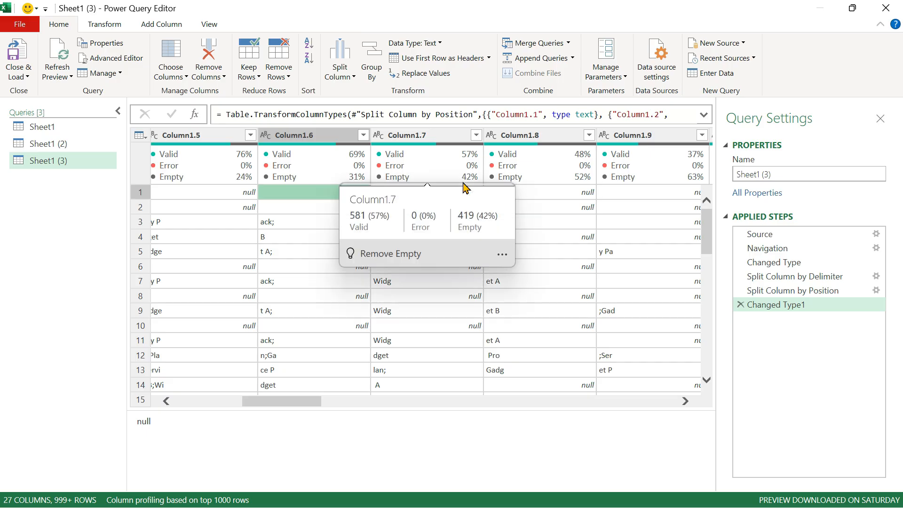
pyautogui.hscroll(7, 574, 275)
pyautogui.hscroll(-8, 576, 275)
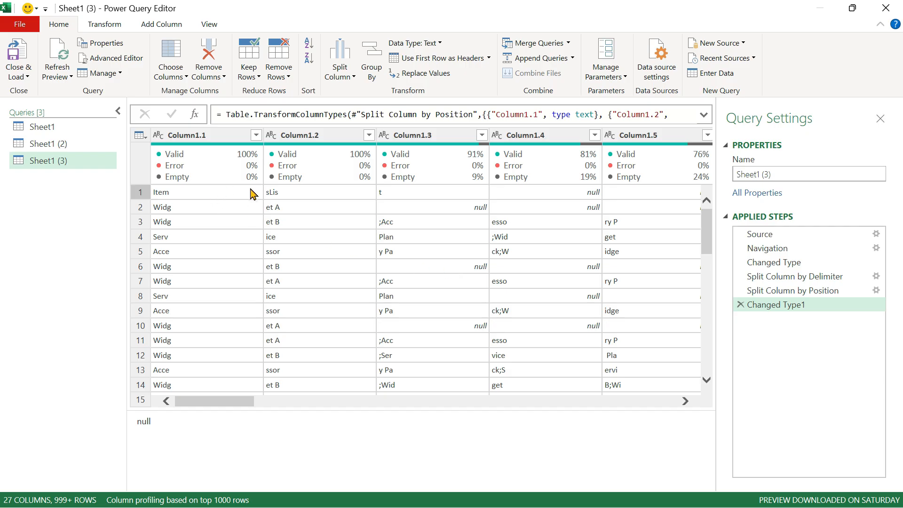
pyautogui.click(182, 210)
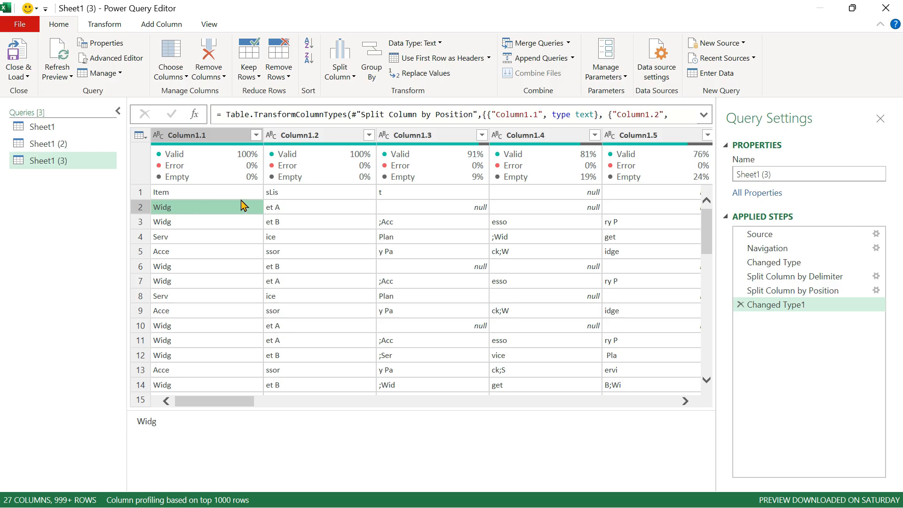
pyautogui.click(275, 213)
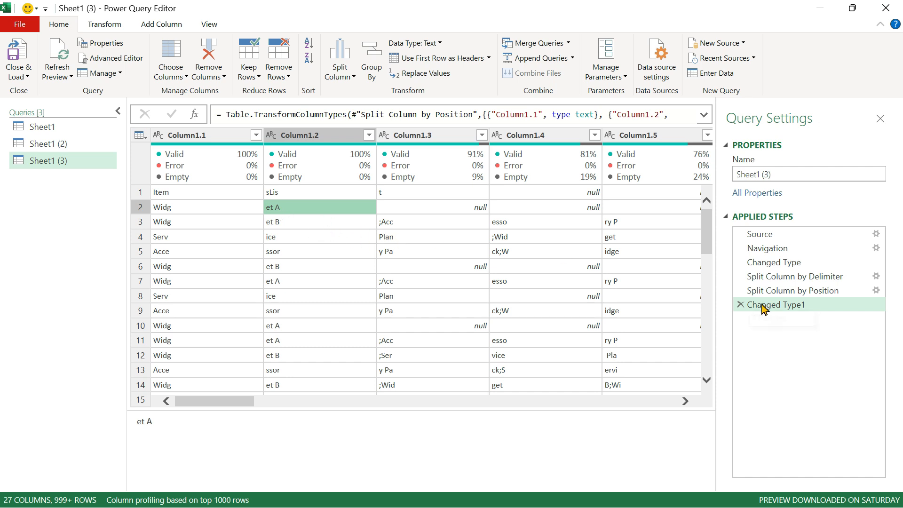
# Remove the character split of Column1, its type change and the comma split of Column2 from the applied steps
pyautogui.click(740, 305)
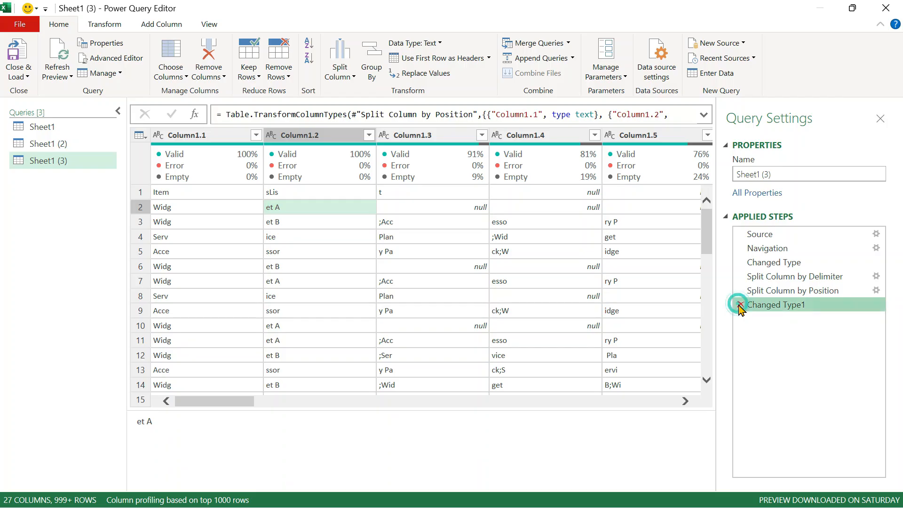
pyautogui.hscroll(2, 339, 283)
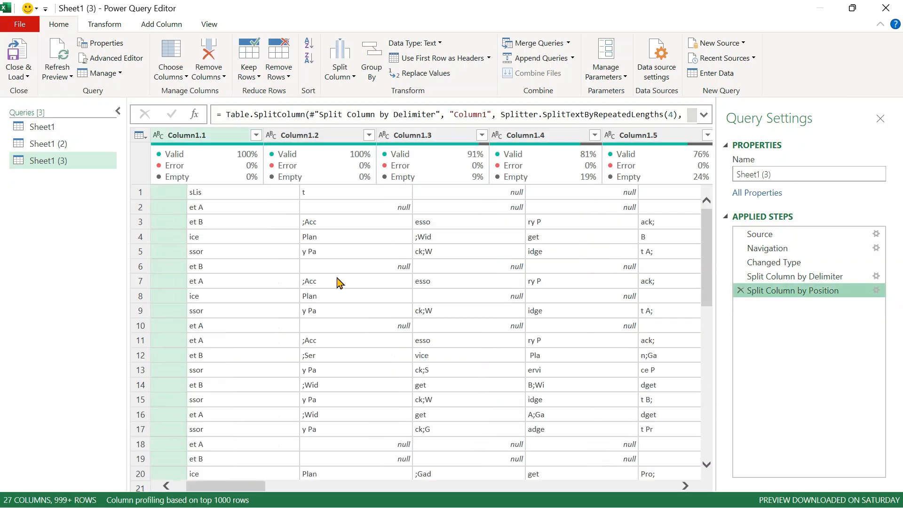
pyautogui.click(740, 291)
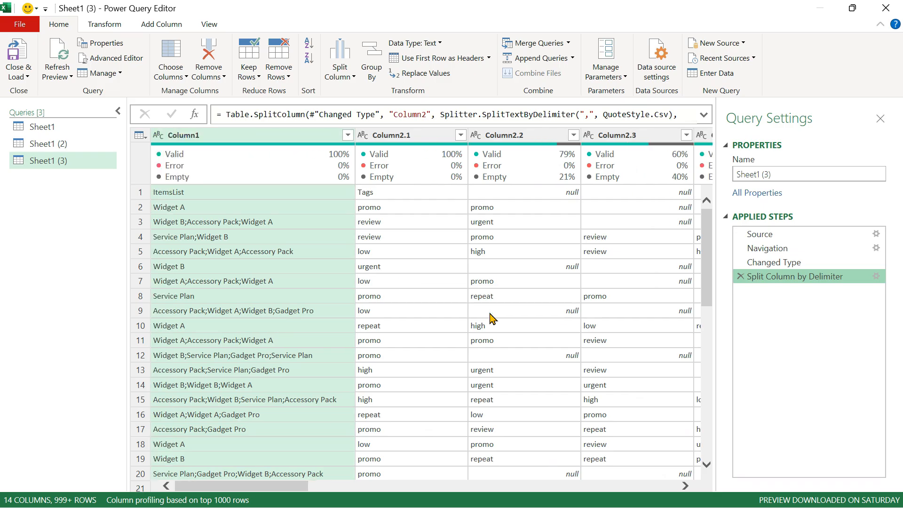
pyautogui.click(741, 277)
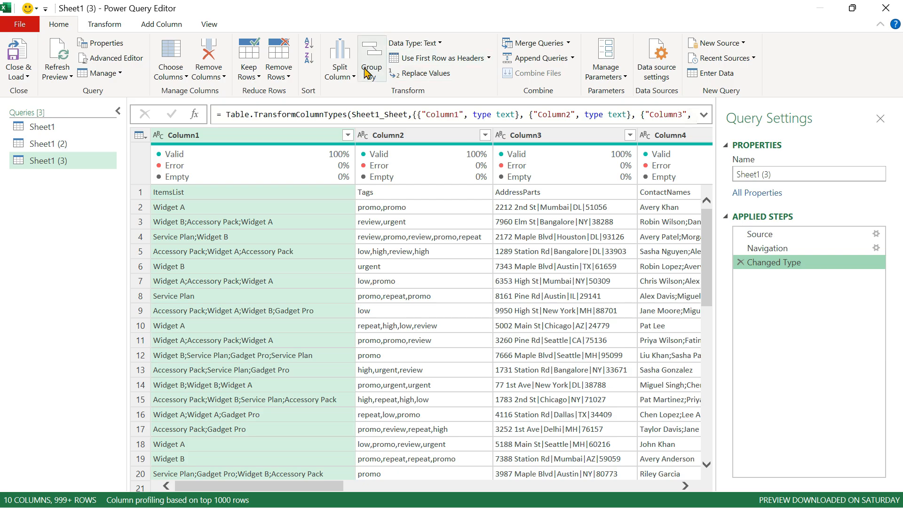
# Split Column1 by positions, using position 5
pyautogui.click(340, 75)
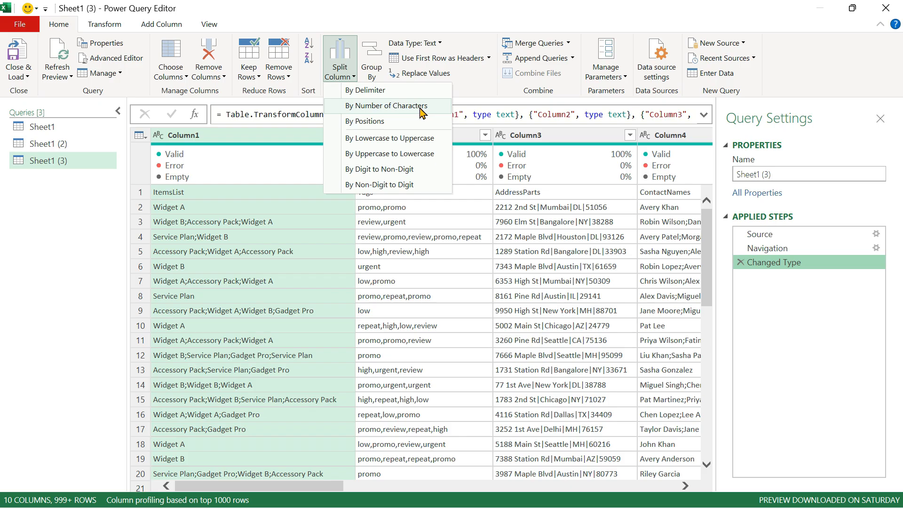
pyautogui.click(379, 121)
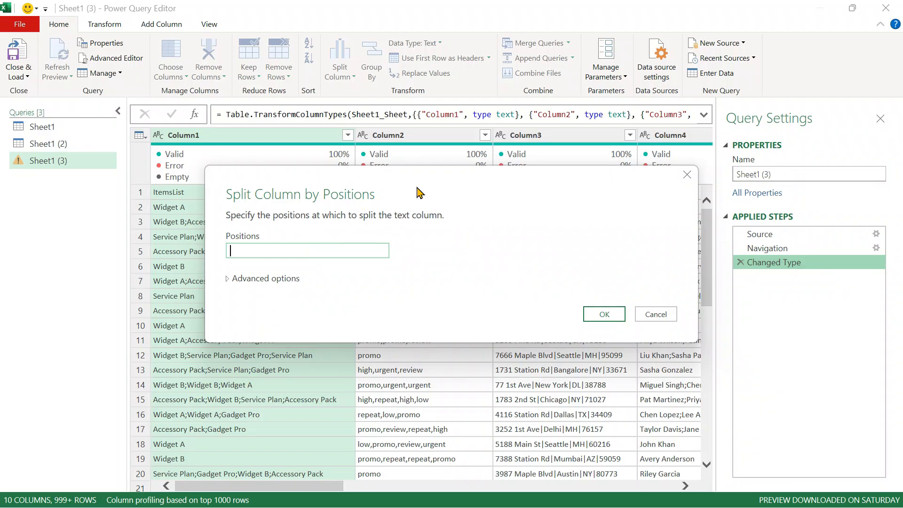
pyautogui.moveTo(420, 193); pyautogui.dragTo(484, 156)
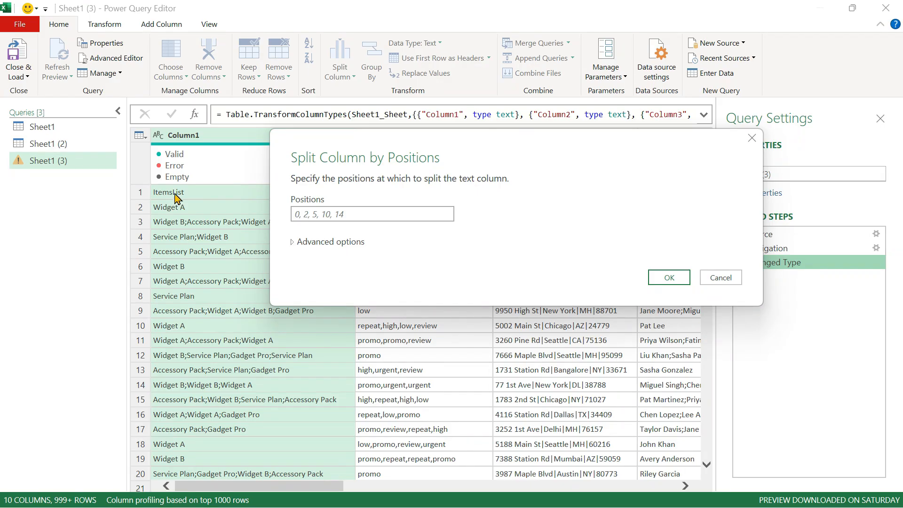
pyautogui.click(299, 215)
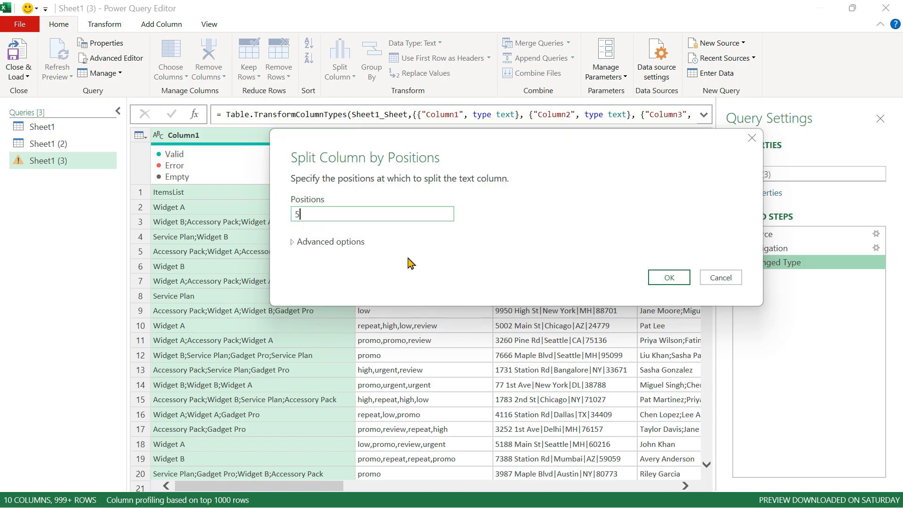
pyautogui.click(676, 278)
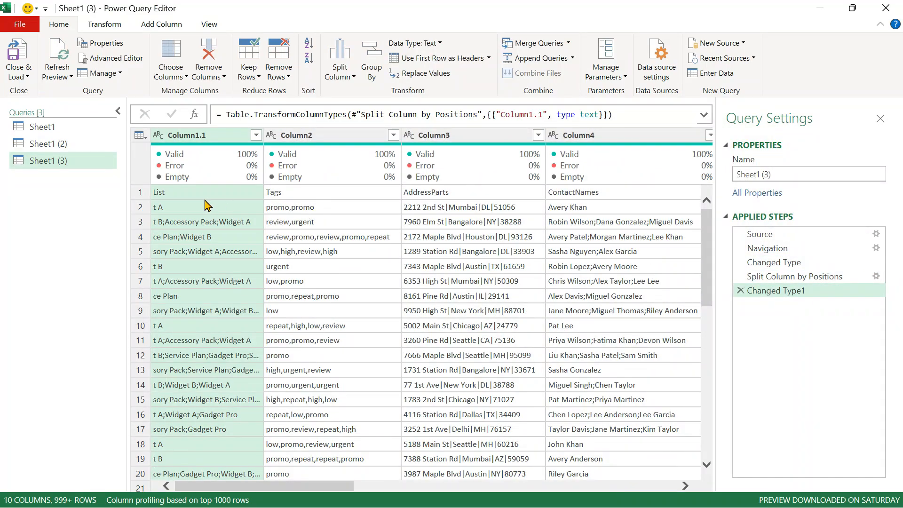
# Check the first value of the position split, and remove that split of Column1 together with its type change
pyautogui.click(164, 193)
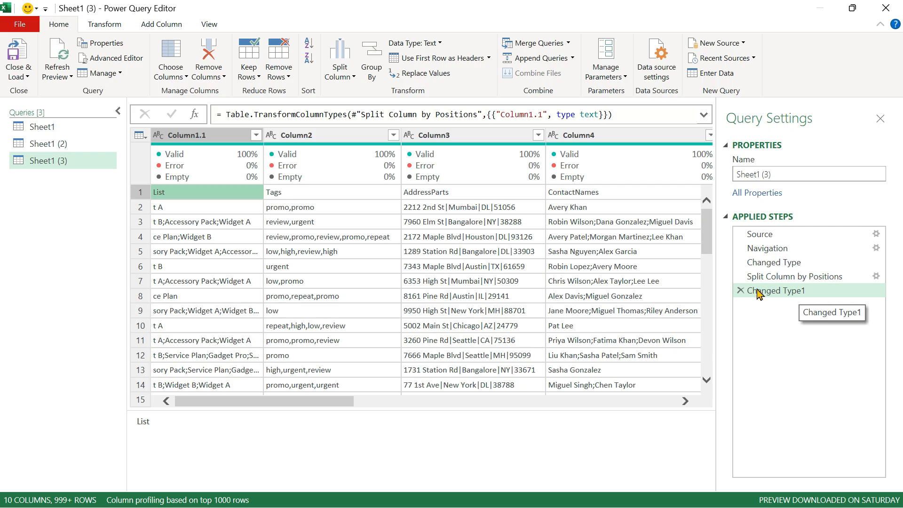
pyautogui.click(741, 291)
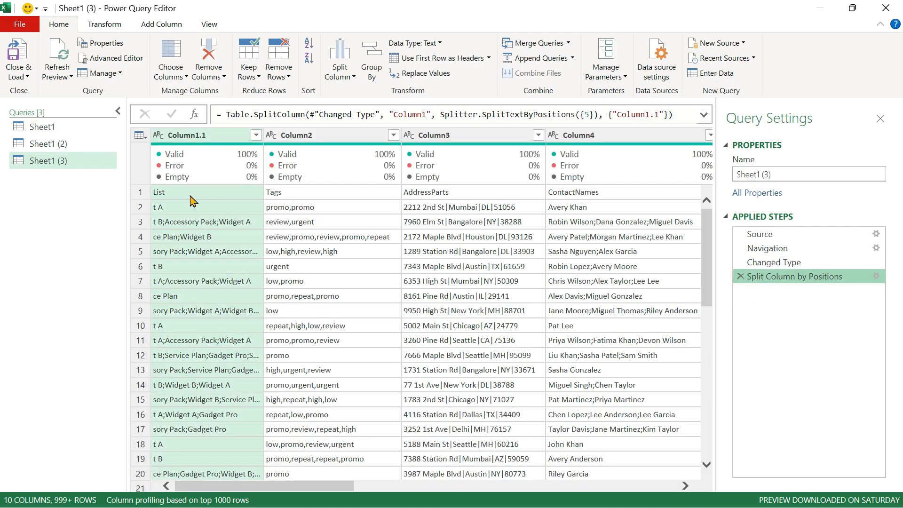
pyautogui.click(741, 277)
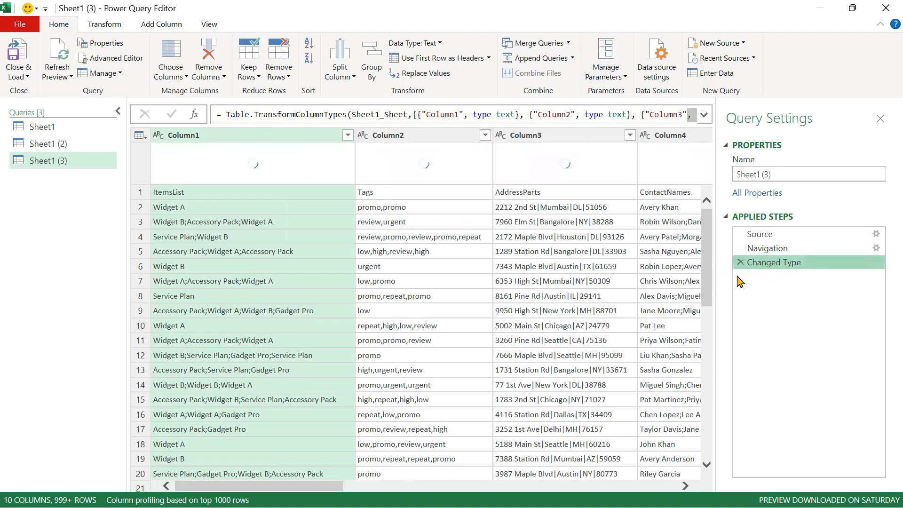
# Check the ItemsList value in the first row and split Column1 by positions again, using position 5
pyautogui.click(143, 192)
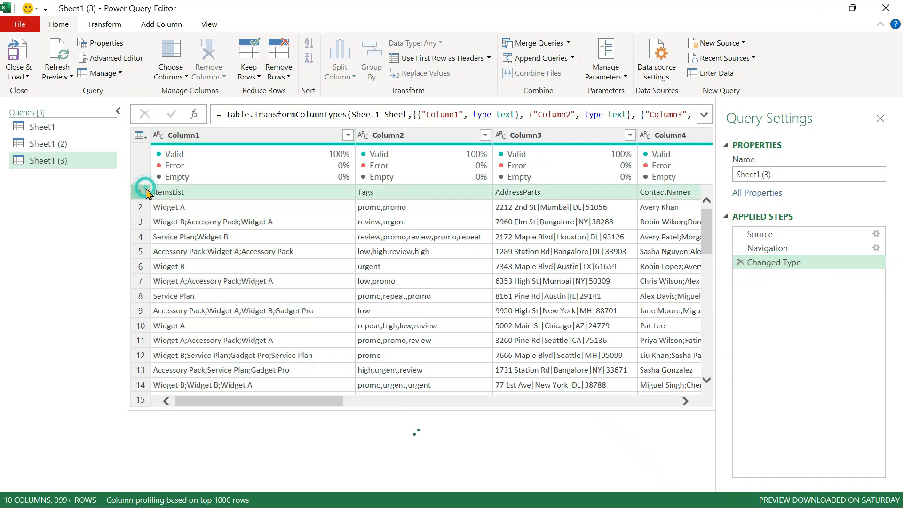
pyautogui.click(181, 195)
pyautogui.moveTo(249, 166)
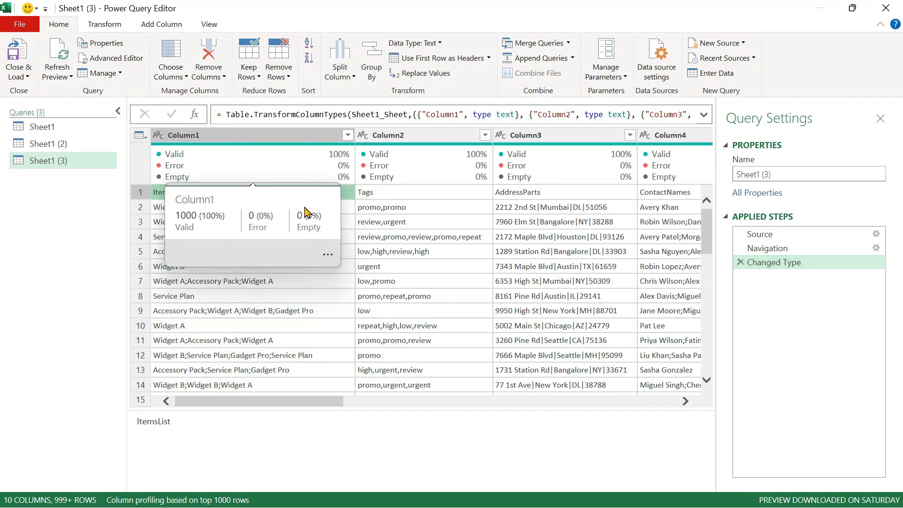
pyautogui.click(395, 235)
pyautogui.click(240, 192)
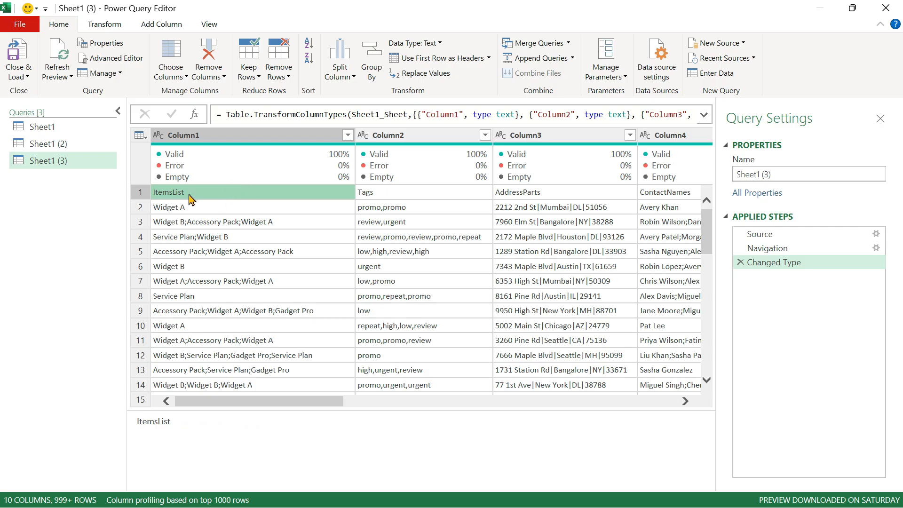
pyautogui.click(347, 81)
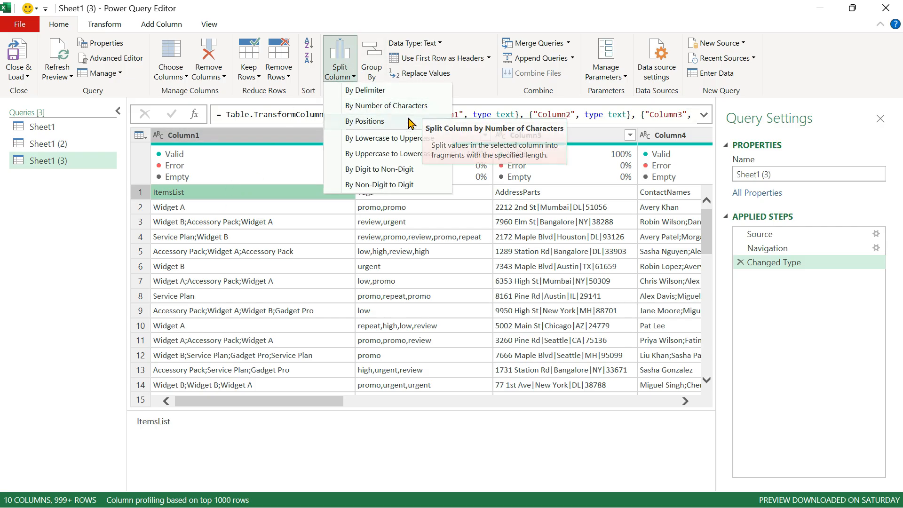
pyautogui.click(372, 121)
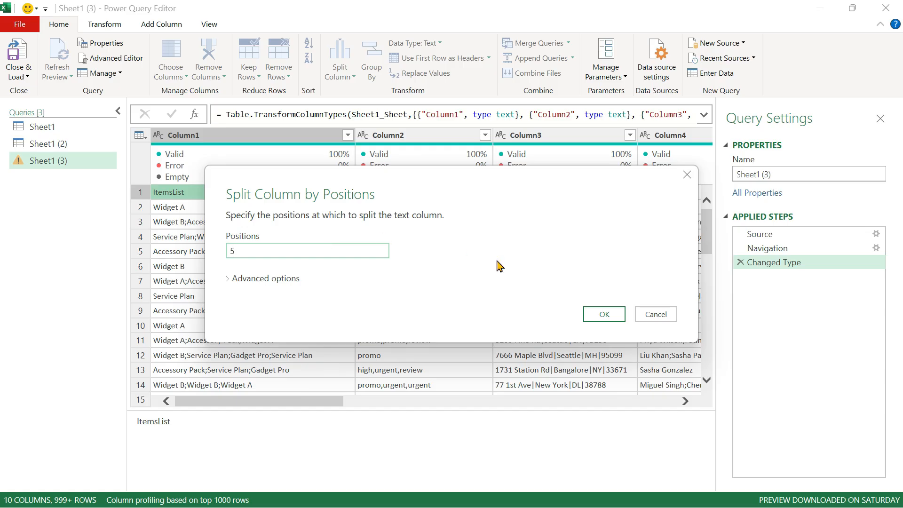
pyautogui.click(604, 315)
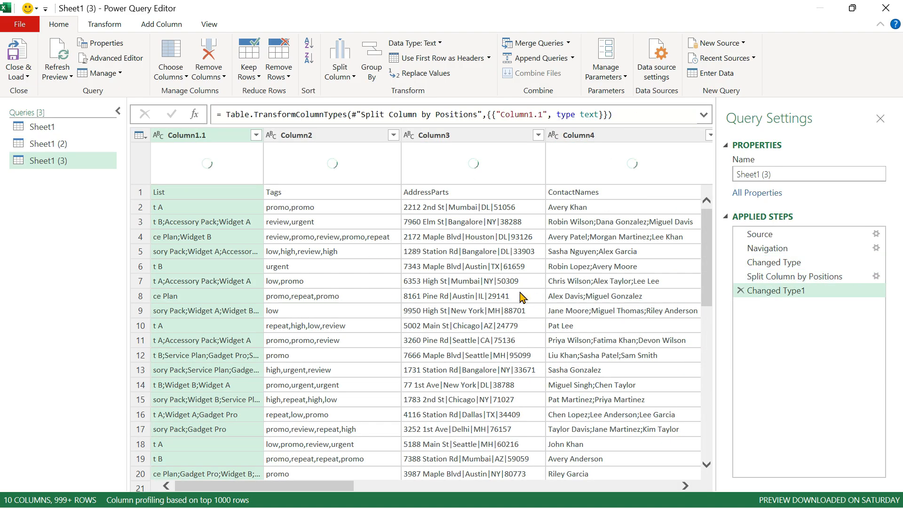
# Inspect the first value of the repeated position split, and remove the split and its type change from the applied steps
pyautogui.click(181, 194)
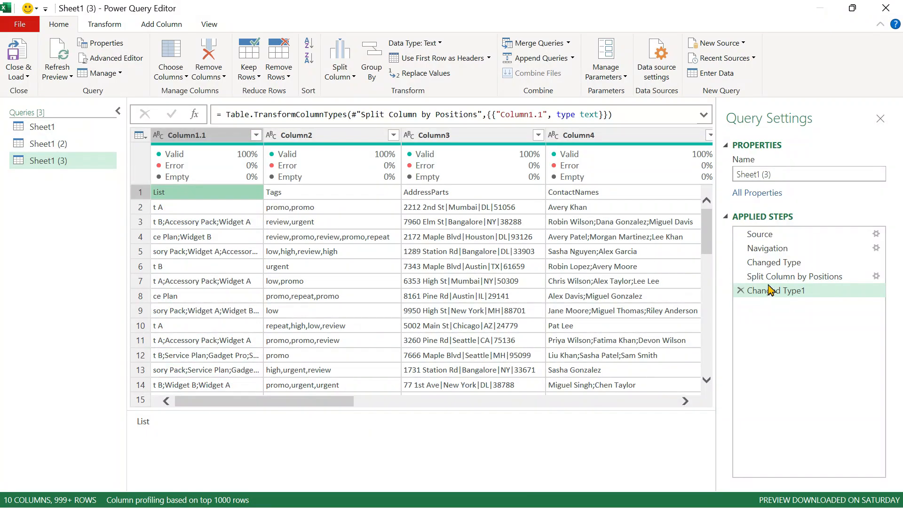
pyautogui.click(741, 290)
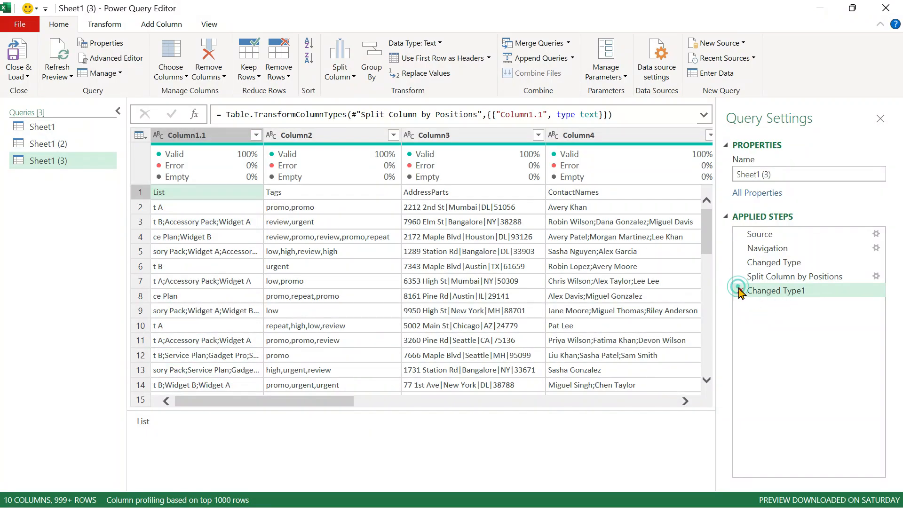
pyautogui.click(741, 276)
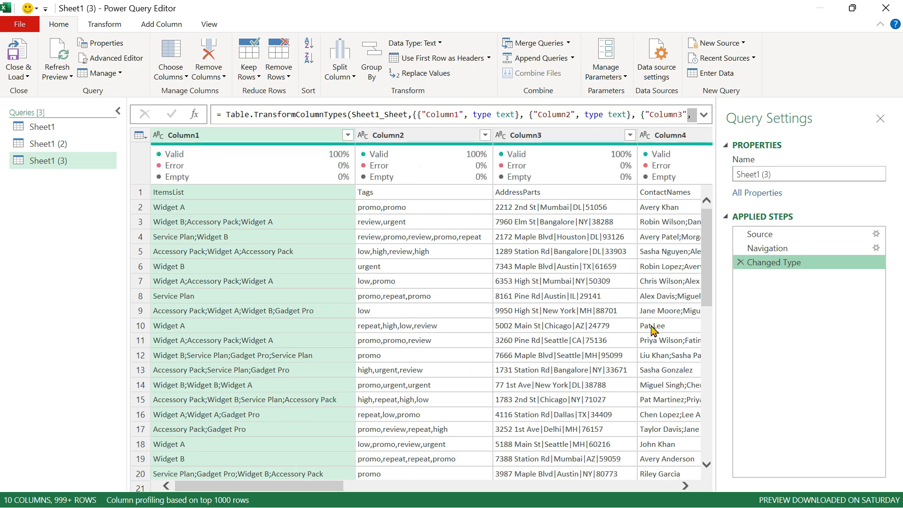
# Look through the columns for suitable mixed-case text and split Column3 (AddressParts) by lowercase to uppercase
pyautogui.click(353, 78)
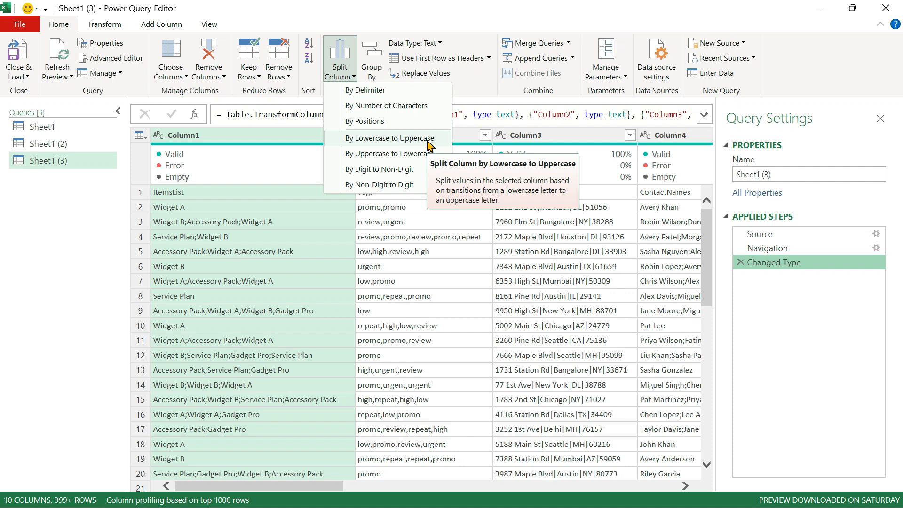
pyautogui.click(399, 219)
pyautogui.hscroll(8, 399, 219)
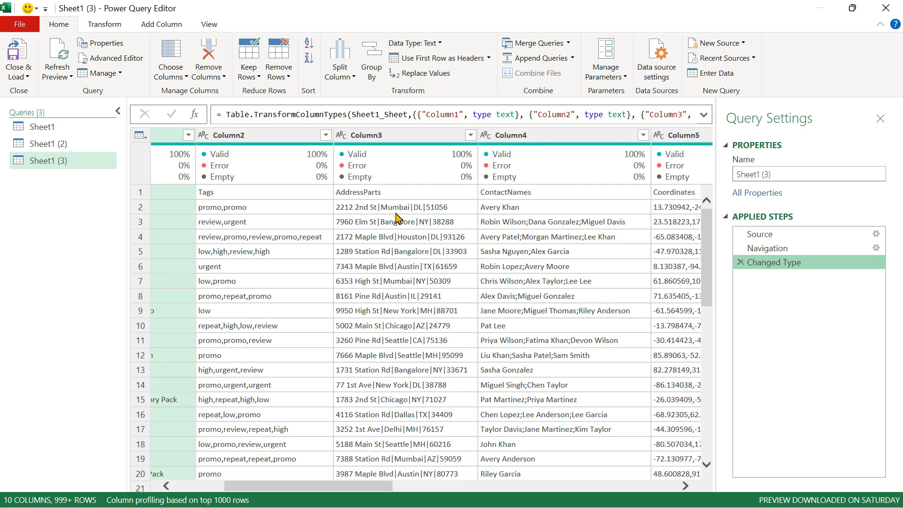
pyautogui.hscroll(10, 399, 219)
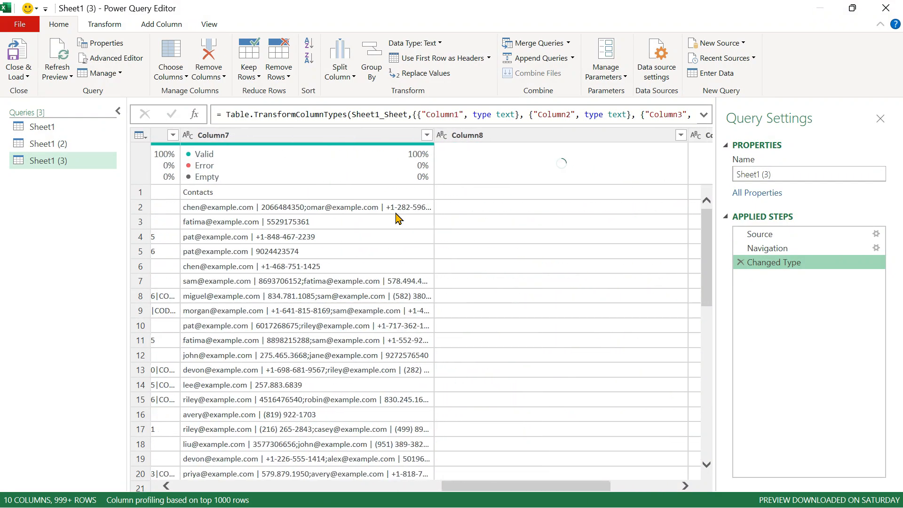
pyautogui.hscroll(5, 379, 229)
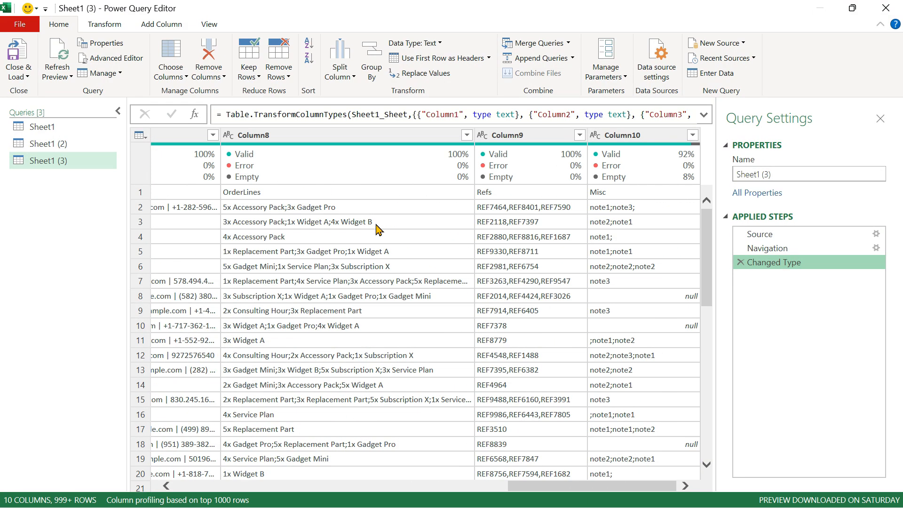
pyautogui.hscroll(-20, 379, 230)
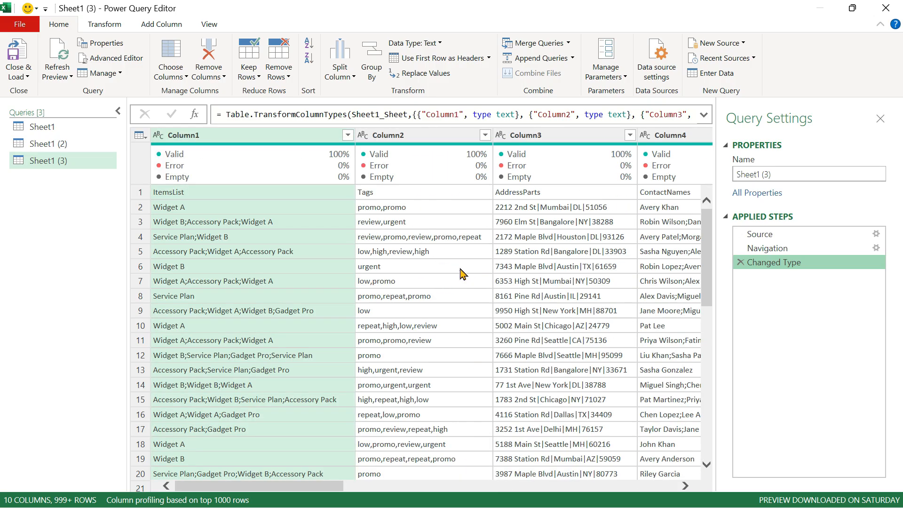
pyautogui.click(561, 195)
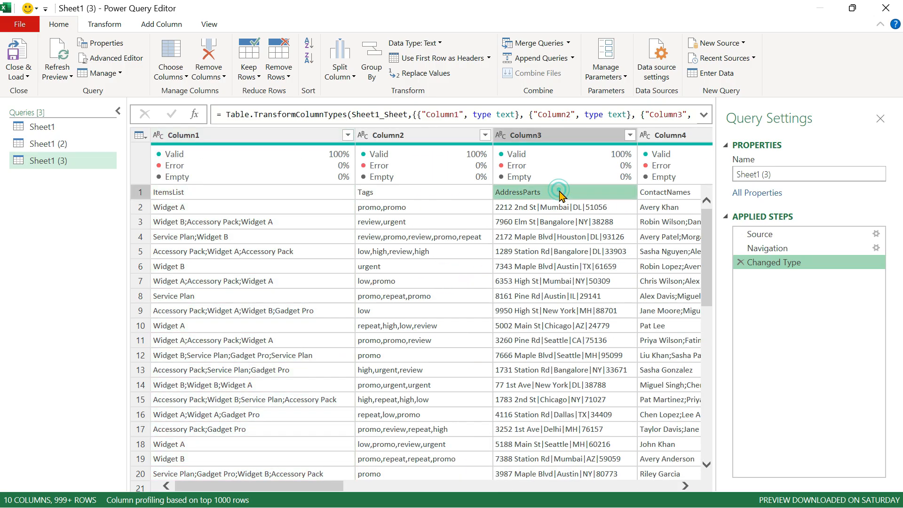
pyautogui.click(563, 135)
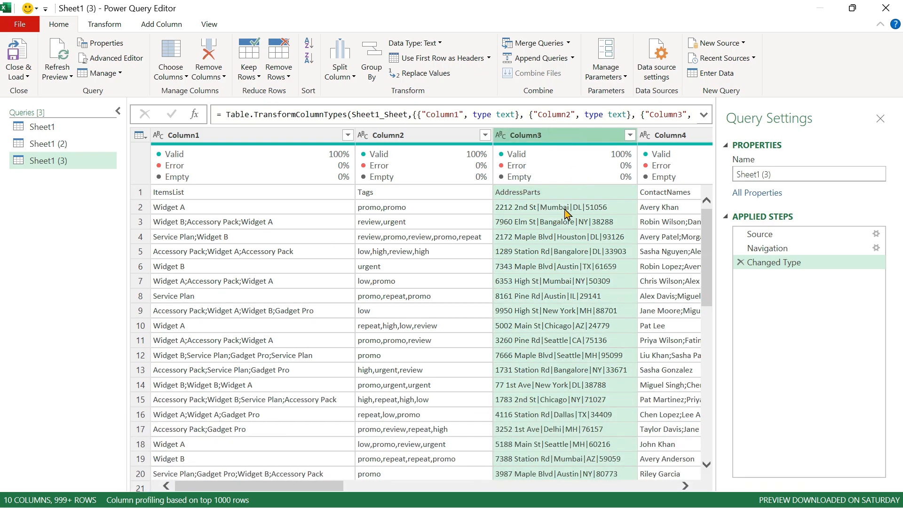
pyautogui.click(352, 77)
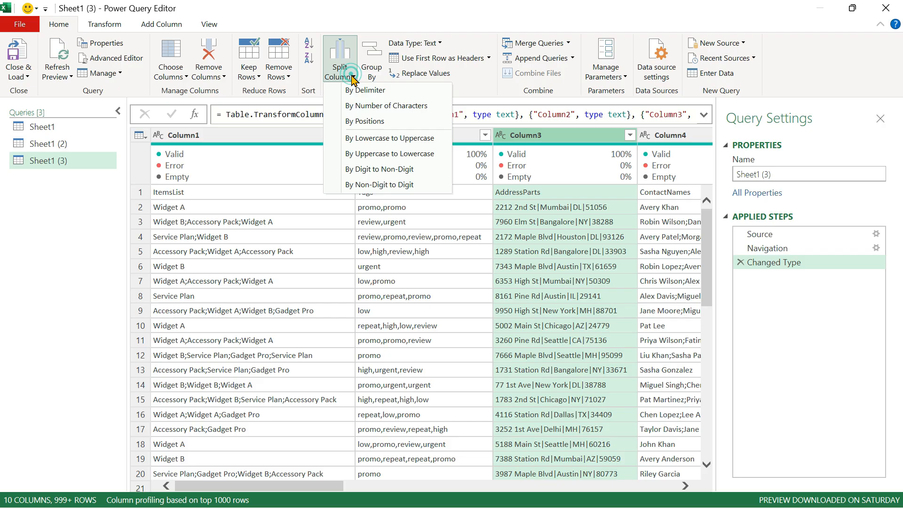
pyautogui.click(390, 141)
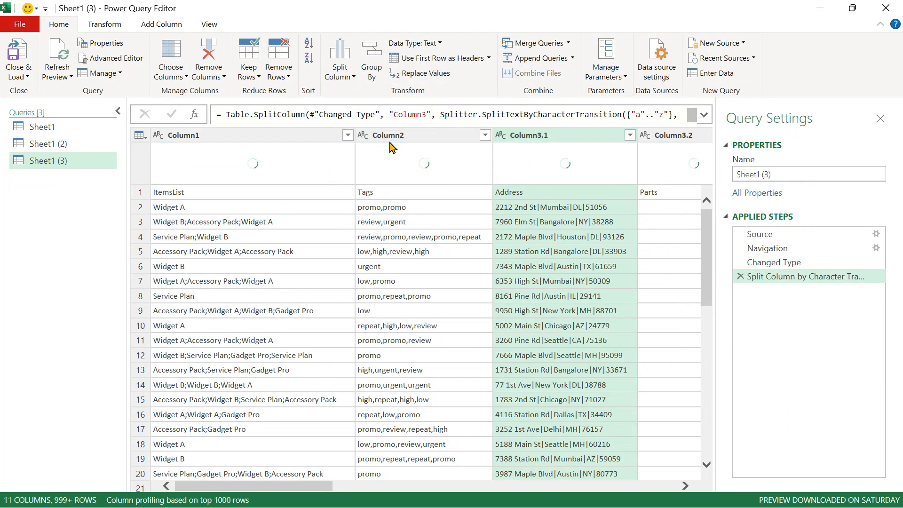
# Review and remove the character-transition split of Column3, and close the Power Query Editor, discarding the Sheet1 (3) query
pyautogui.hscroll(5, 492, 294)
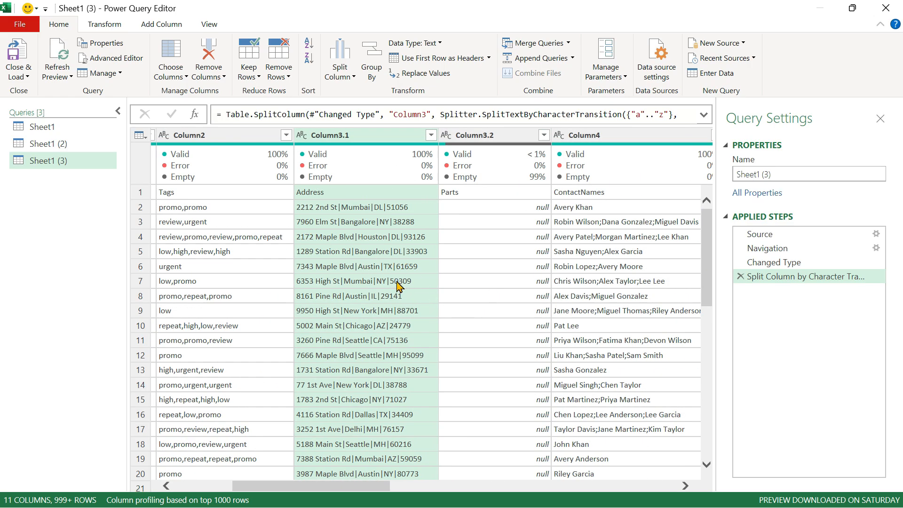
pyautogui.click(741, 278)
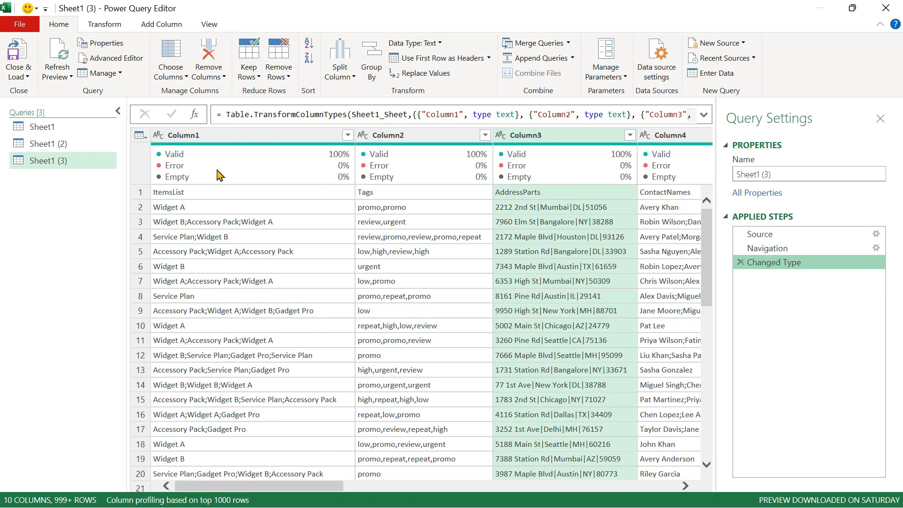
pyautogui.click(886, 8)
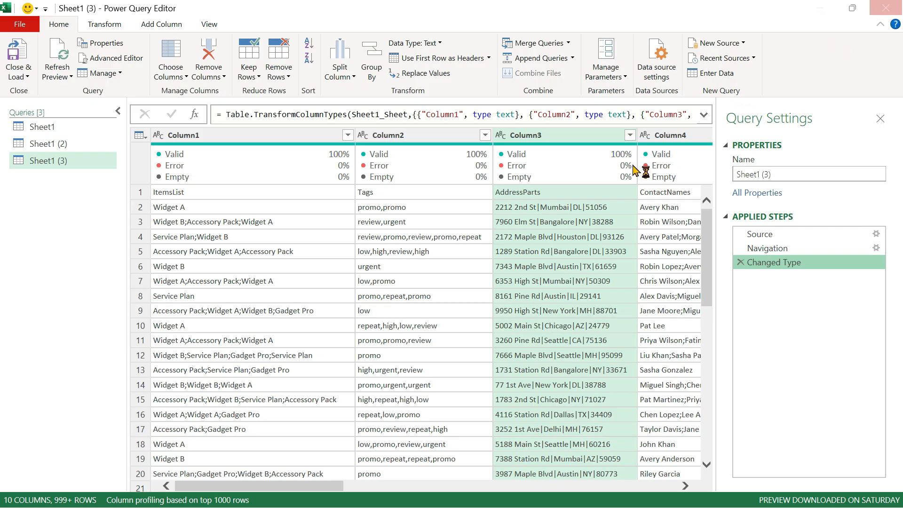
pyautogui.click(520, 285)
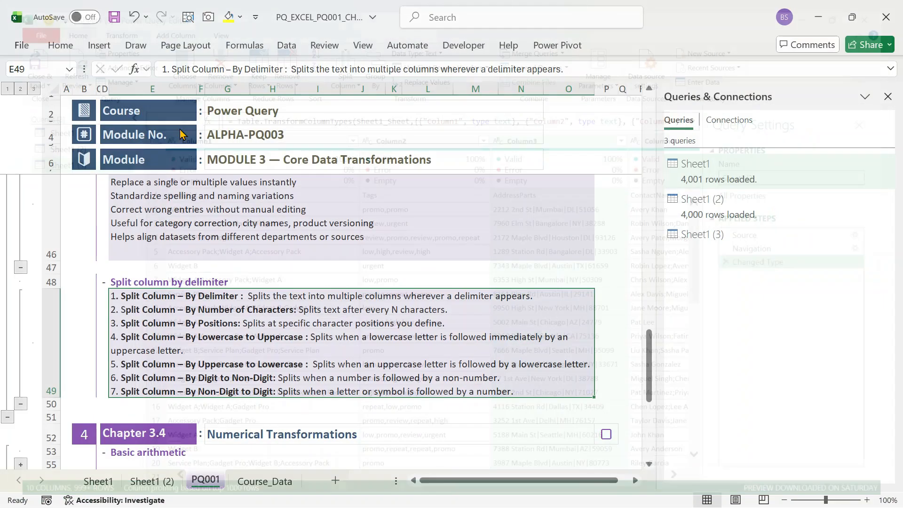
pyautogui.click(285, 48)
pyautogui.click(29, 90)
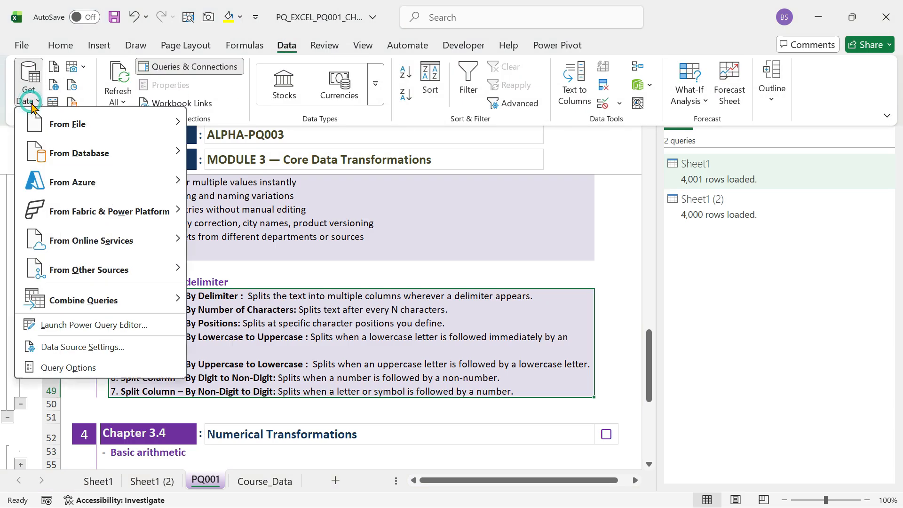
pyautogui.moveTo(121, 134)
pyautogui.click(261, 128)
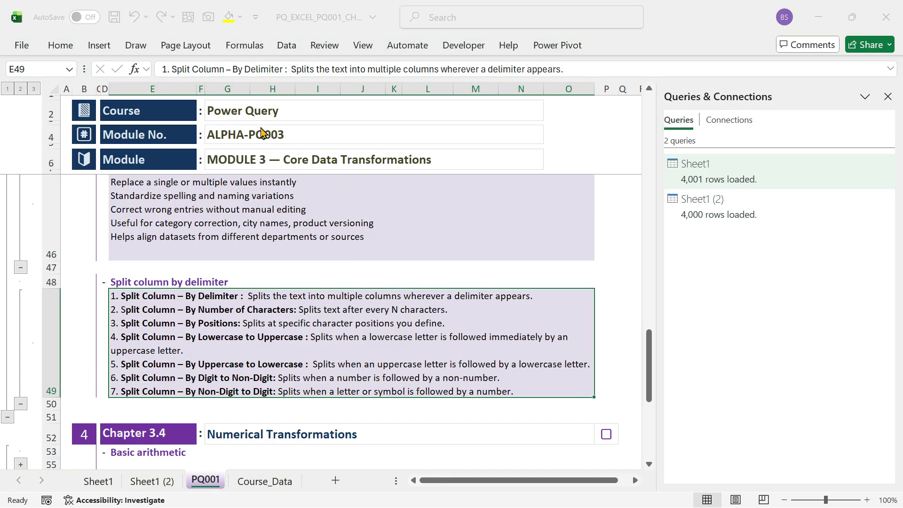
pyautogui.scroll(-1, 389, 177)
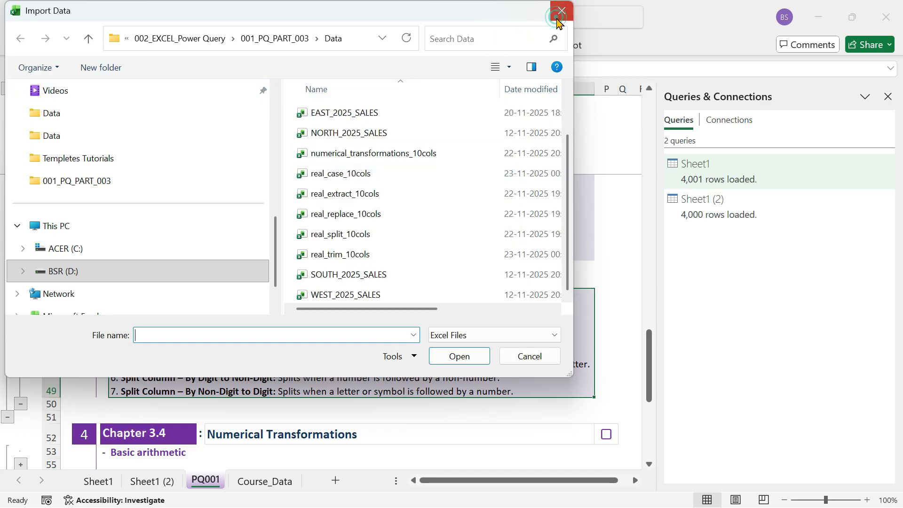
pyautogui.click(562, 10)
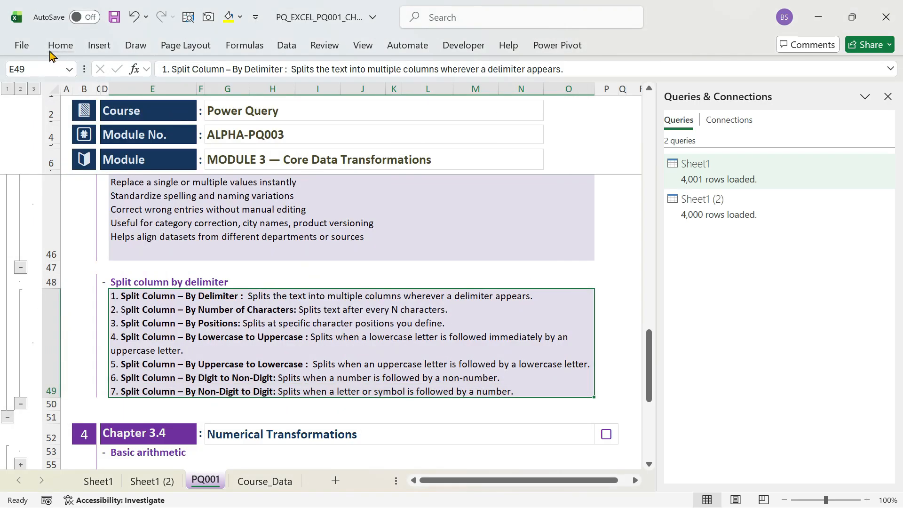
# Import the split_practice_5000 CSV file from the Data folder and open it in the Power Query Editor for transformation
pyautogui.click(288, 46)
pyautogui.click(36, 96)
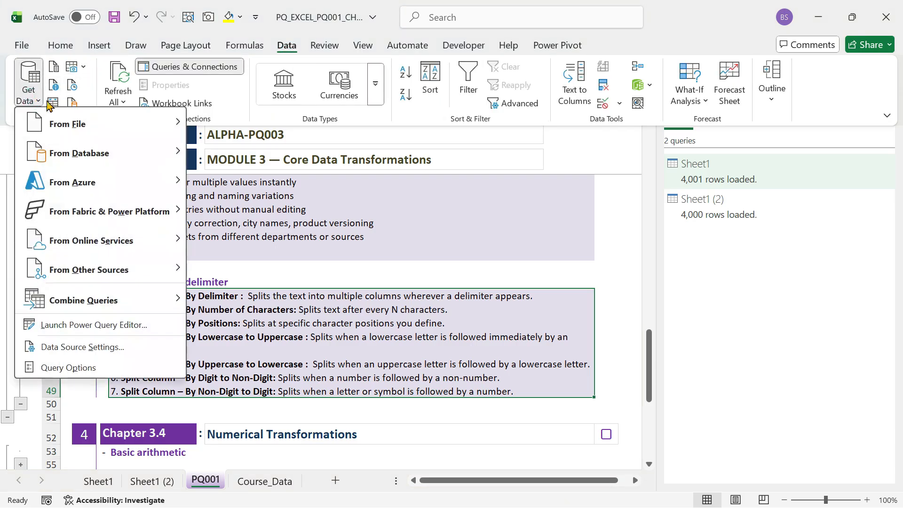
pyautogui.moveTo(124, 122)
pyautogui.click(251, 149)
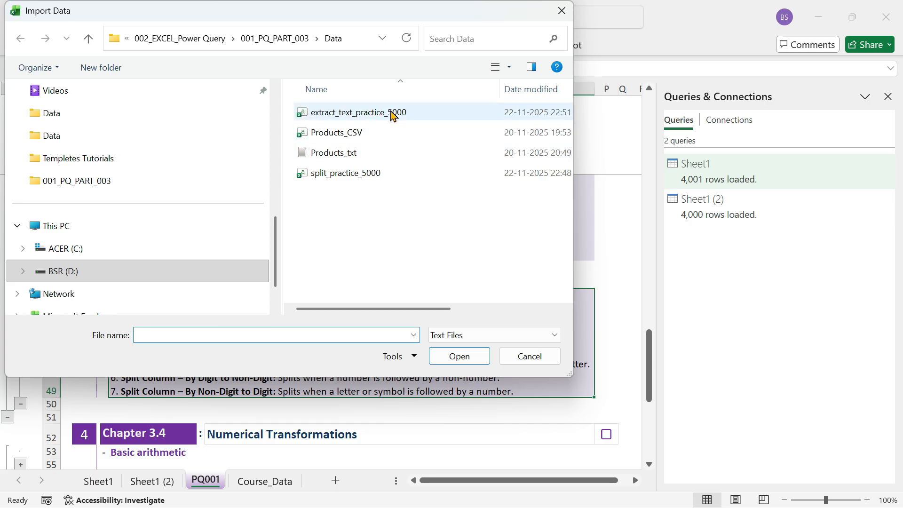
pyautogui.click(393, 115)
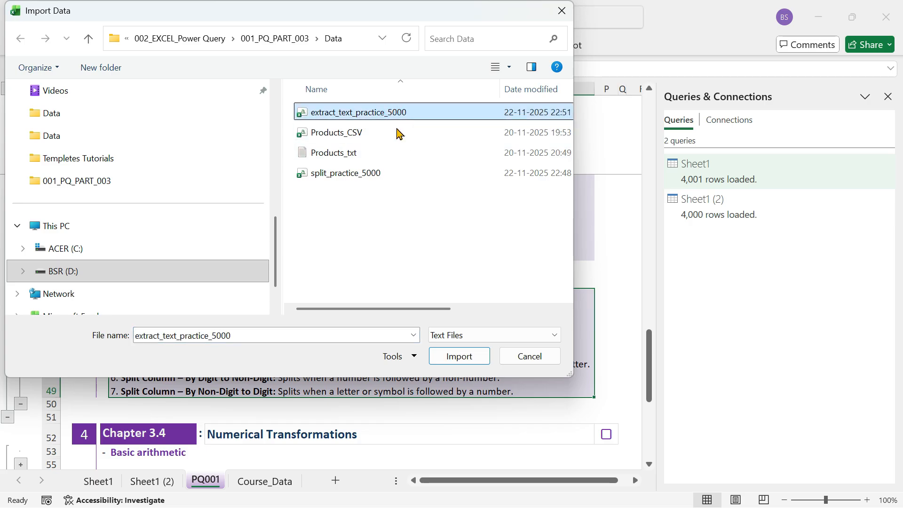
pyautogui.click(371, 175)
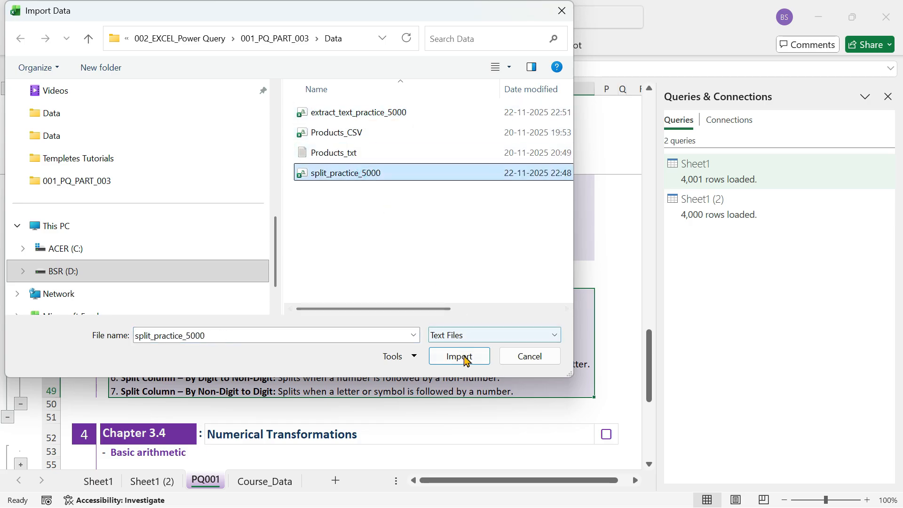
pyautogui.click(461, 357)
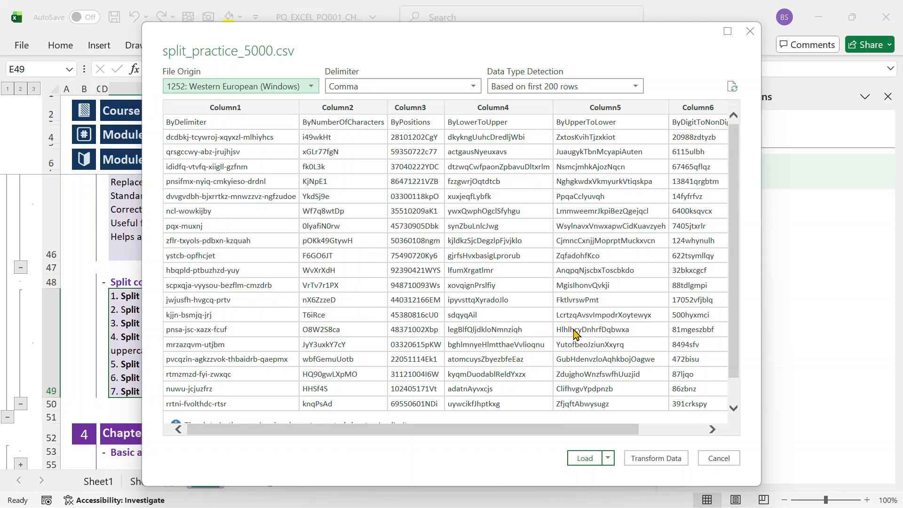
pyautogui.click(650, 458)
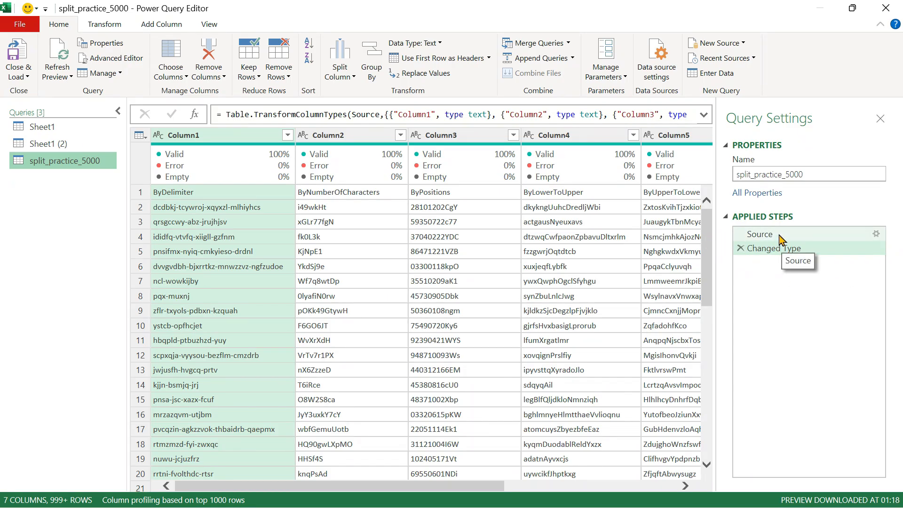
pyautogui.hscroll(3, 553, 282)
pyautogui.hscroll(-3, 554, 282)
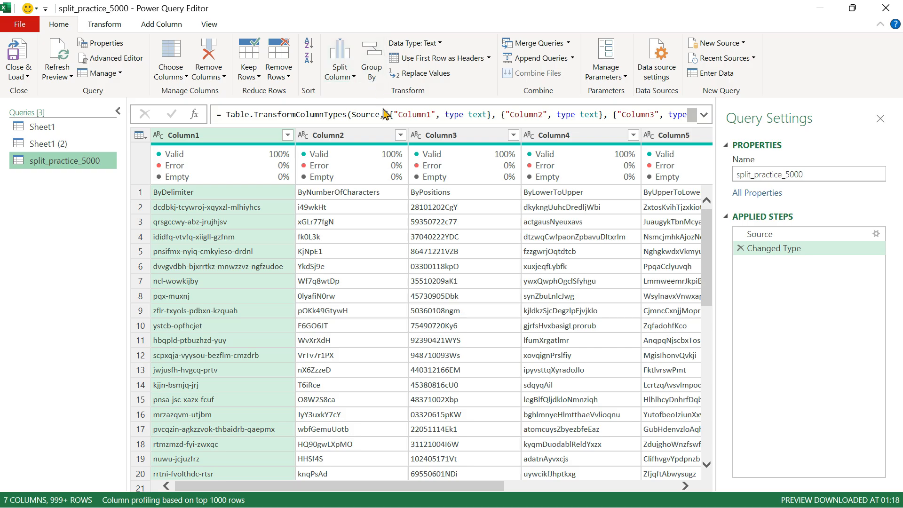
pyautogui.click(349, 79)
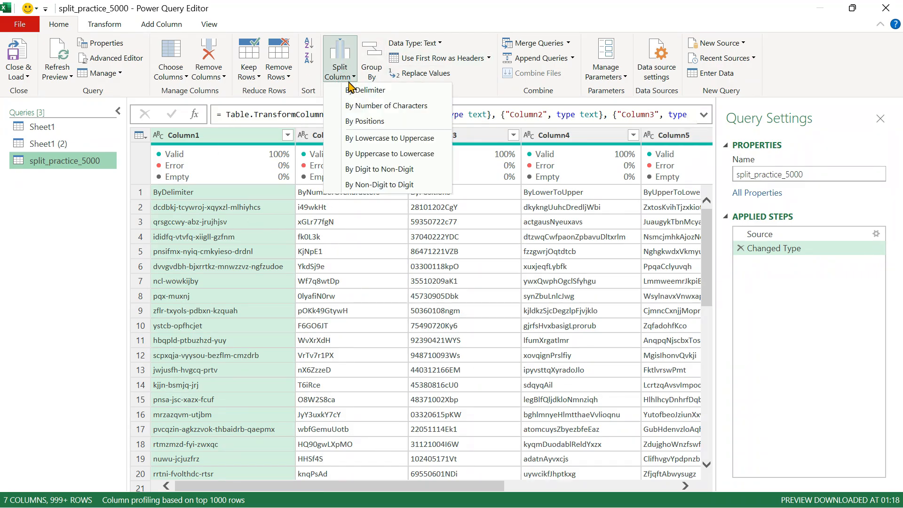
pyautogui.click(261, 251)
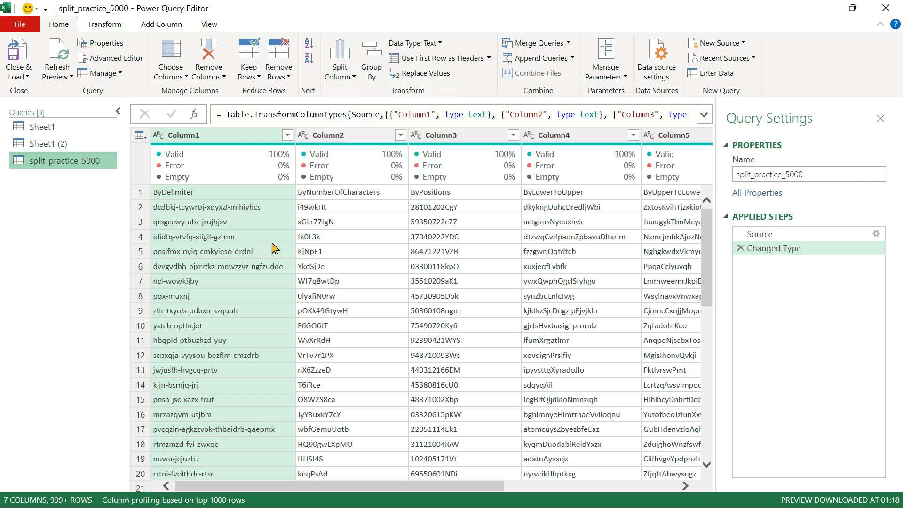
# Promote the first row of split_practice_5000 to column headers
pyautogui.click(282, 192)
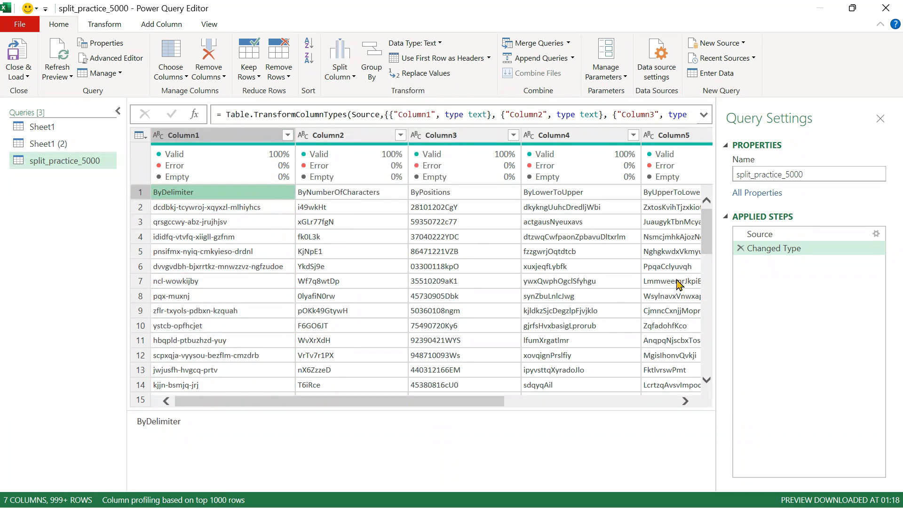
pyautogui.click(424, 58)
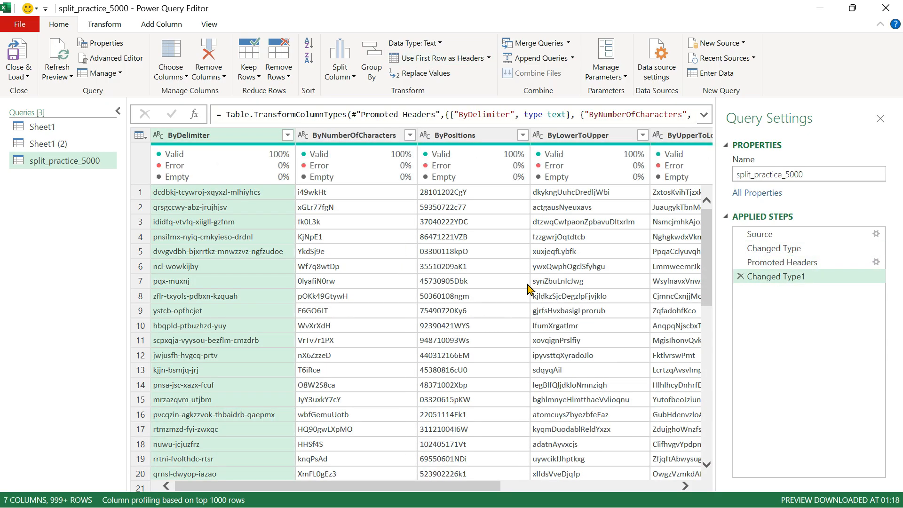
# Split the ByLowerToUpper column at each lowercase to uppercase transition
pyautogui.hscroll(3, 545, 273)
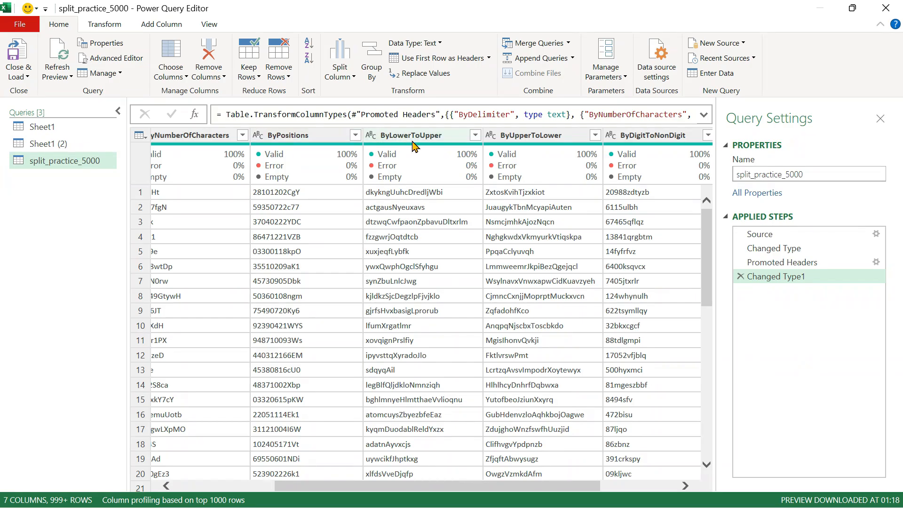
pyautogui.click(423, 193)
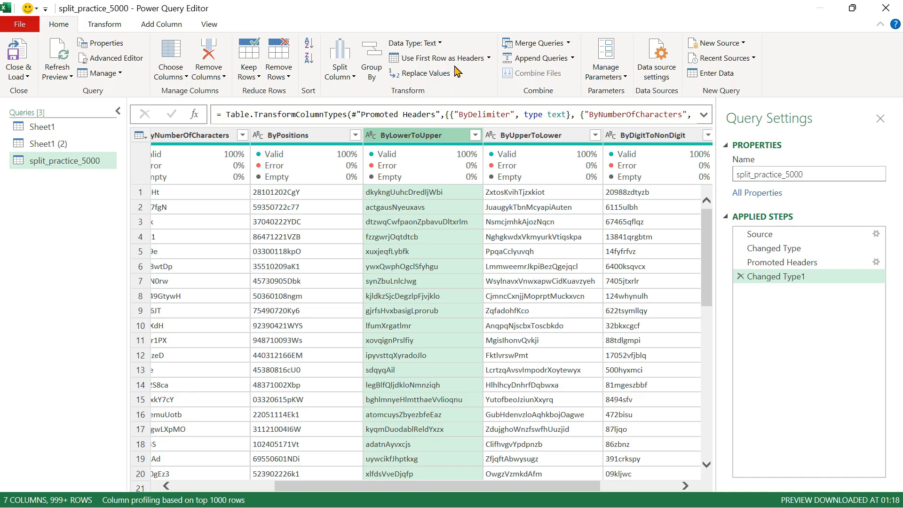
pyautogui.click(342, 70)
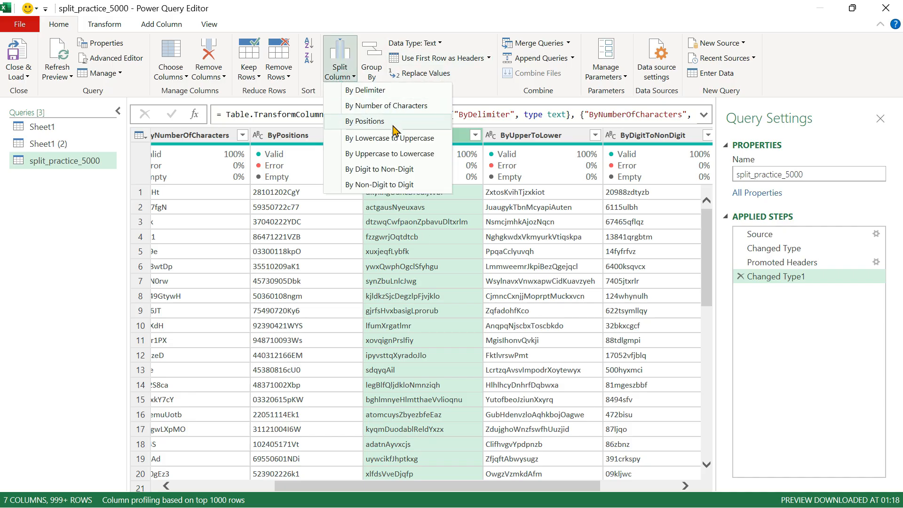
pyautogui.click(367, 140)
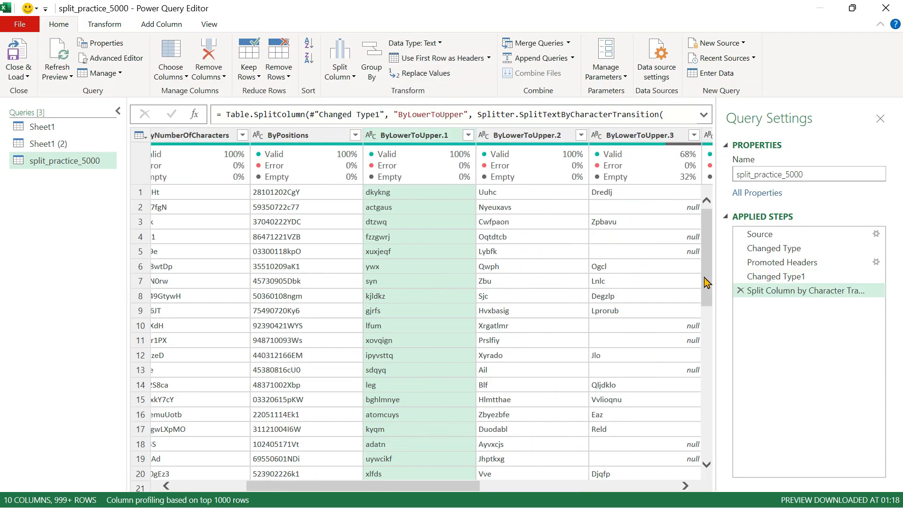
# Compare the first row's ByLowerToUpper text in the Changed Type1 step with its pieces in the character-transition split step
pyautogui.hscroll(2, 499, 299)
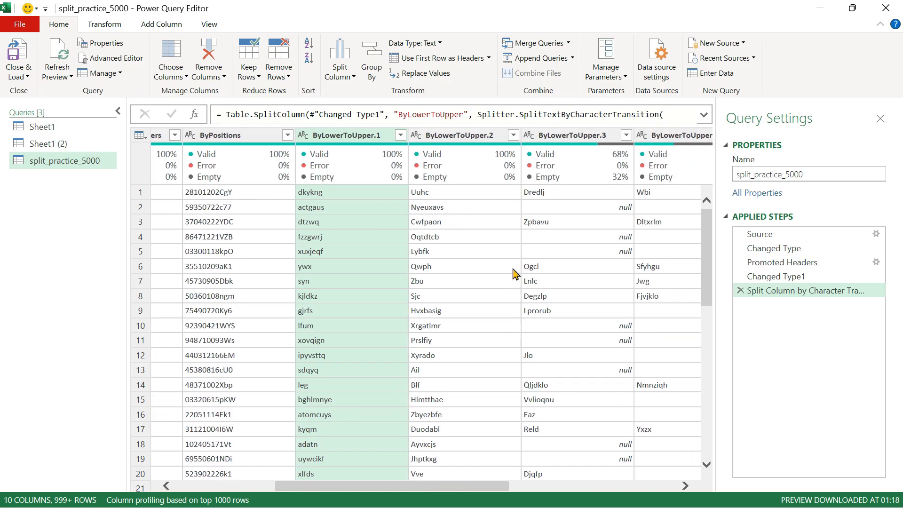
pyautogui.click(770, 282)
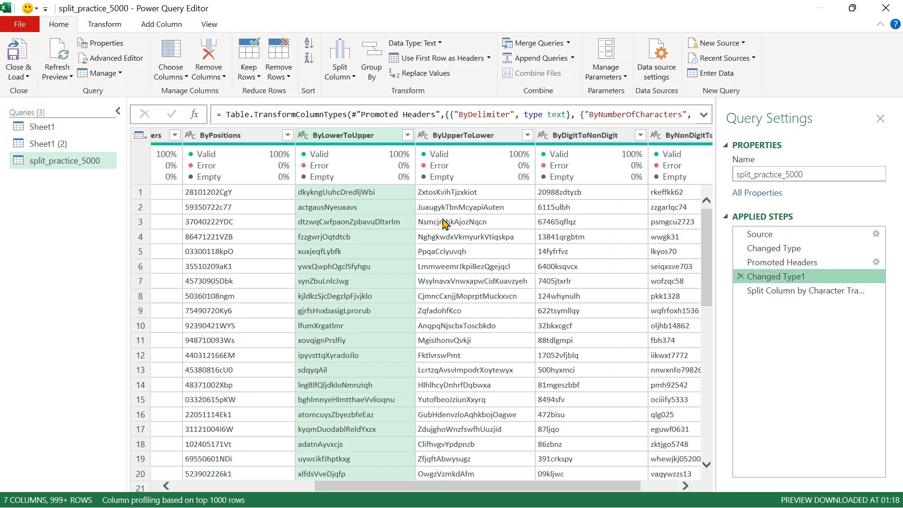
pyautogui.click(316, 194)
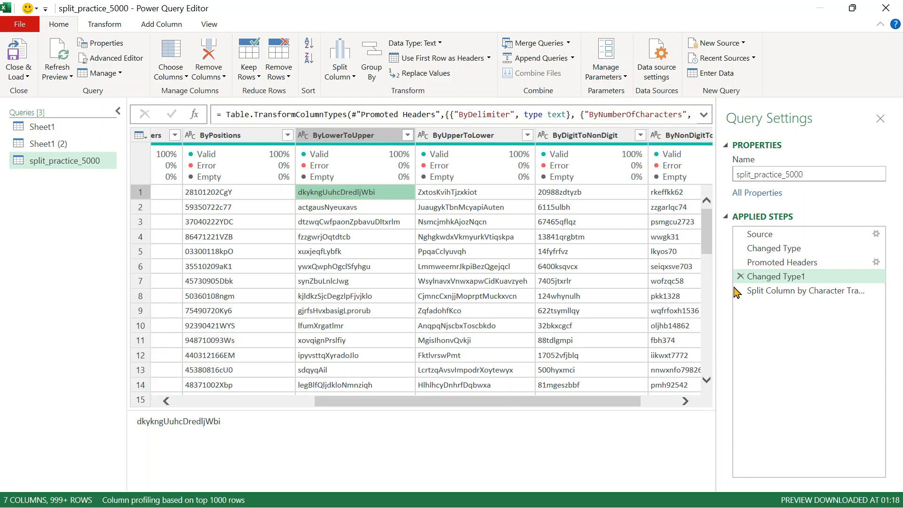
pyautogui.click(762, 295)
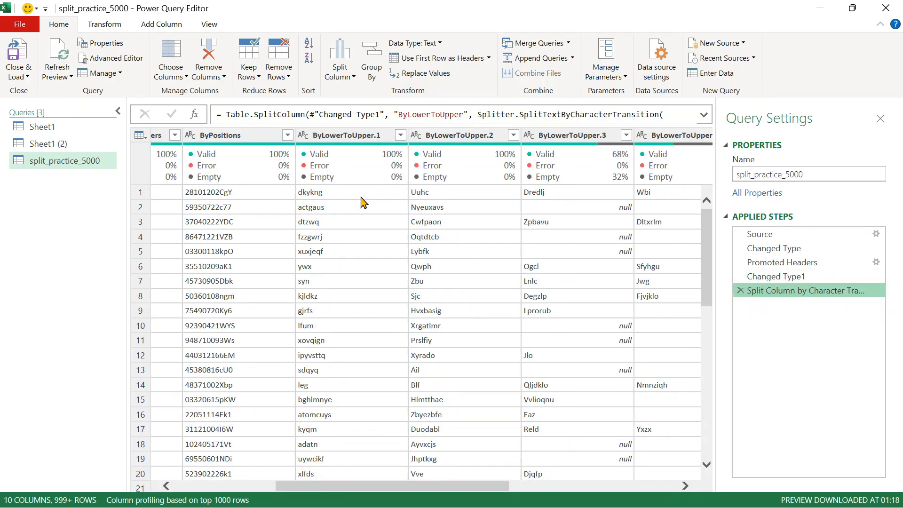
pyautogui.click(345, 195)
pyautogui.click(422, 195)
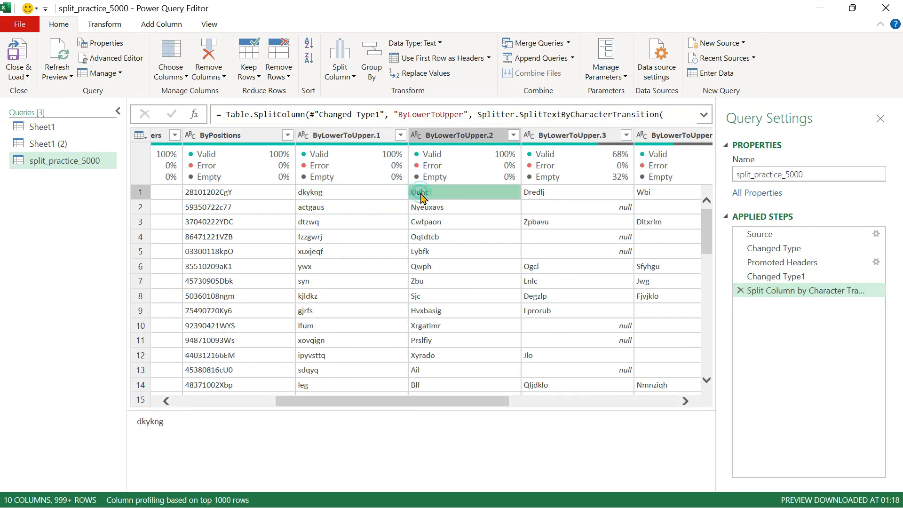
pyautogui.click(538, 195)
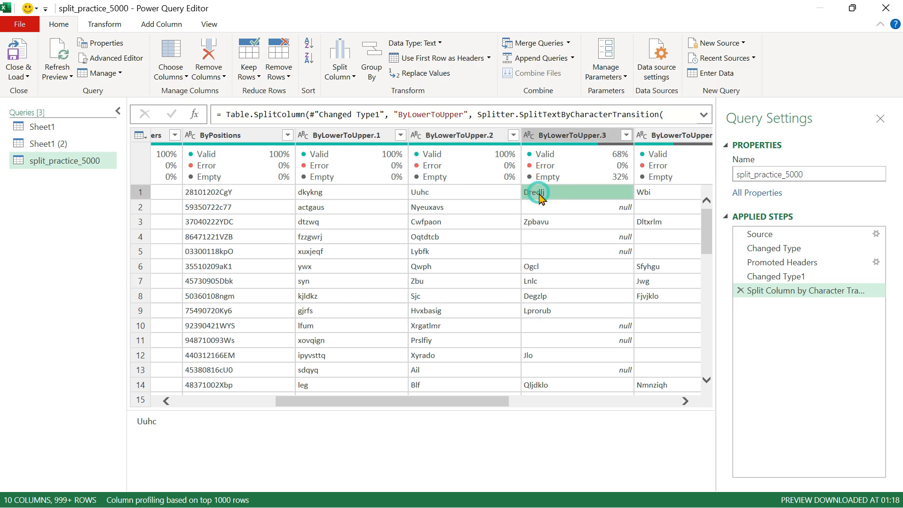
# Remove the character-transition split of ByLowerToUpper from the applied steps
pyautogui.click(354, 80)
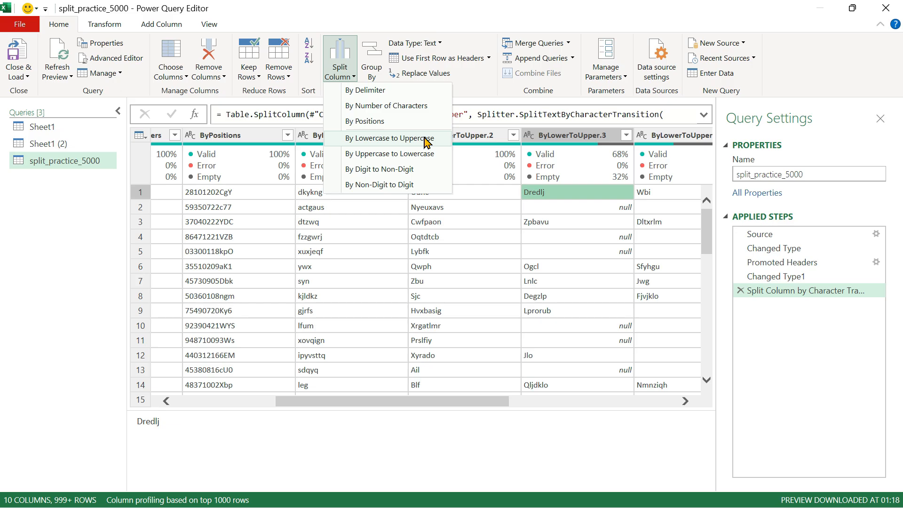
pyautogui.click(747, 293)
pyautogui.click(742, 290)
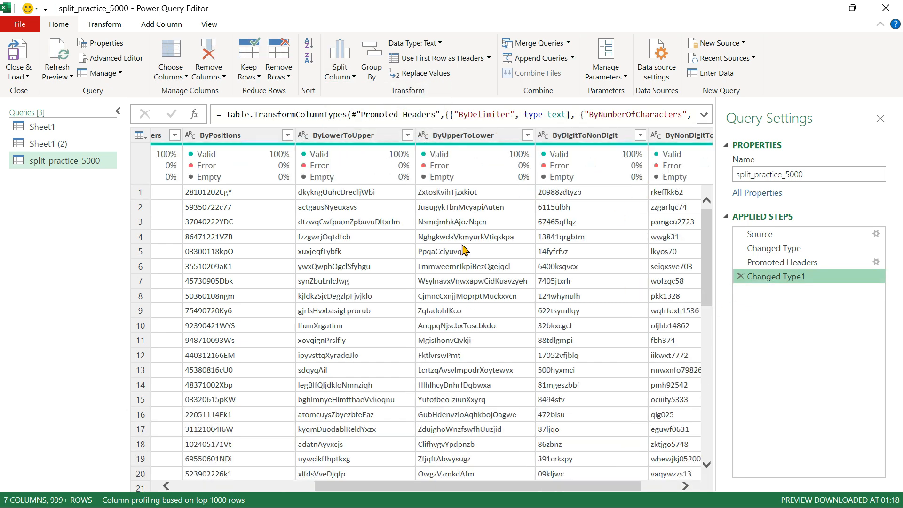
# Split the ByUpperToLower column by uppercase to lowercase, and remove that split from the applied steps
pyautogui.click(423, 194)
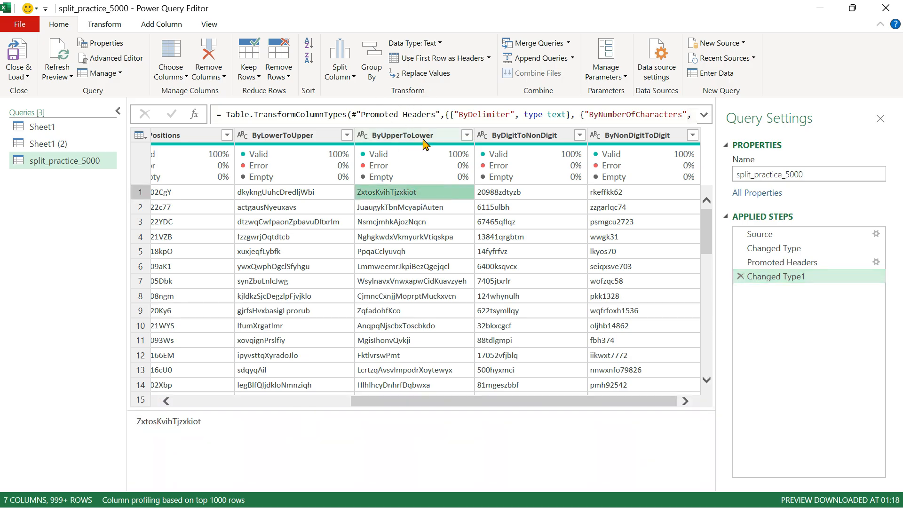
pyautogui.click(354, 76)
pyautogui.click(363, 158)
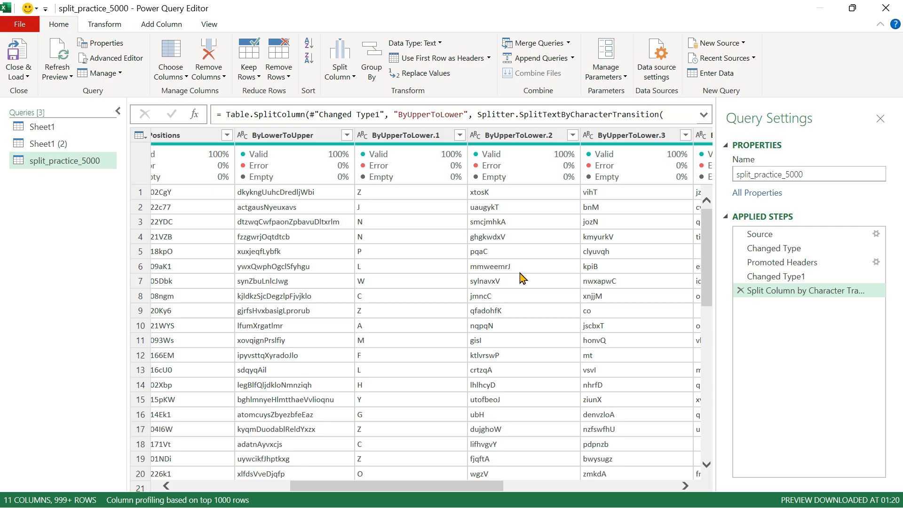
pyautogui.click(741, 292)
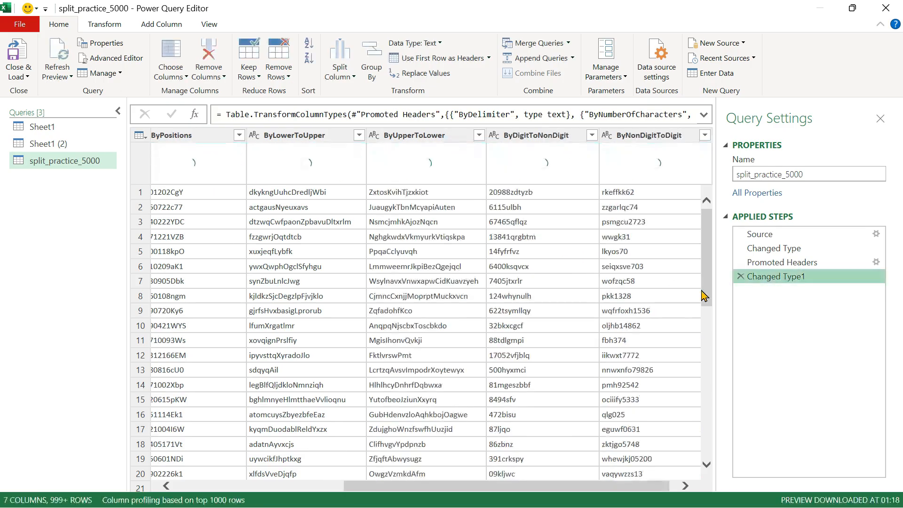
# Split the ByUpperToLower column by uppercase to lowercase once more
pyautogui.click(411, 193)
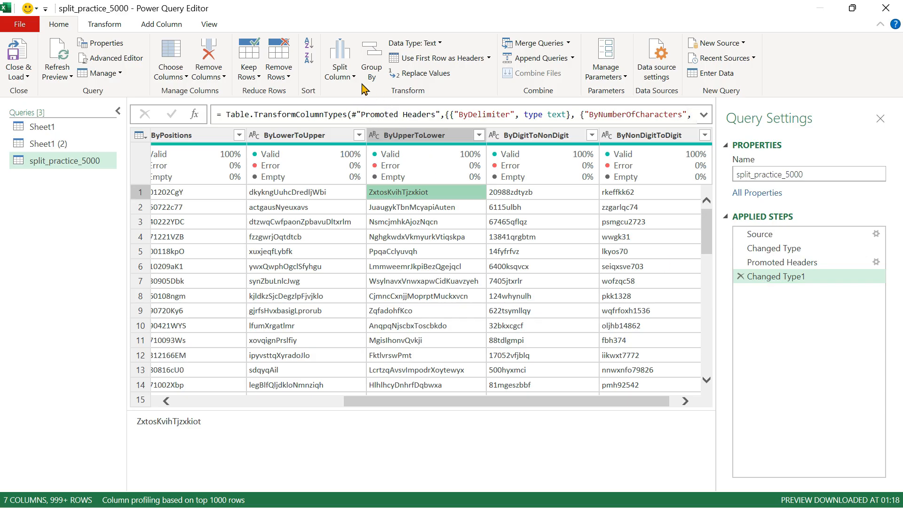
pyautogui.click(341, 73)
pyautogui.click(348, 78)
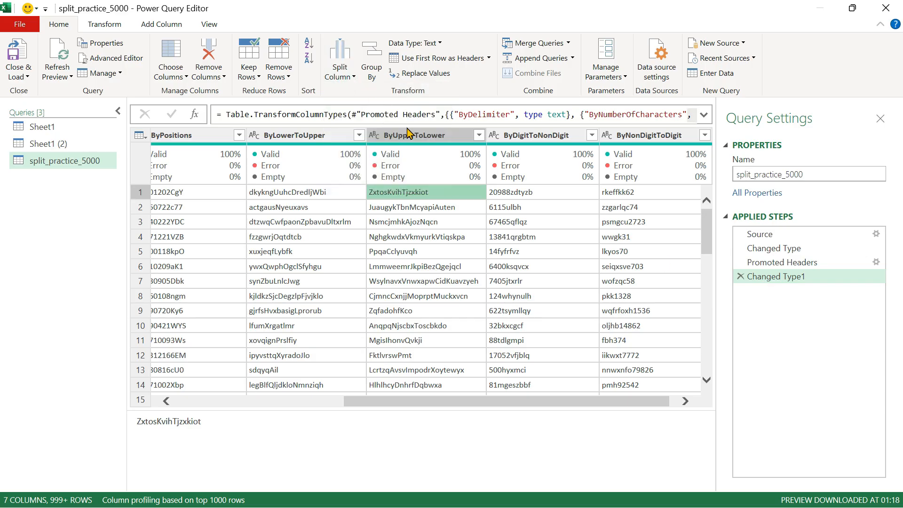
pyautogui.click(350, 79)
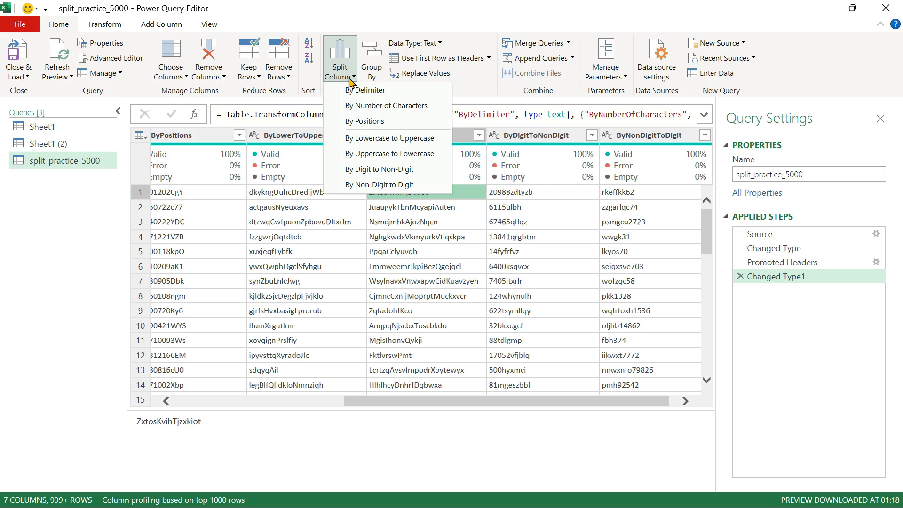
pyautogui.click(426, 155)
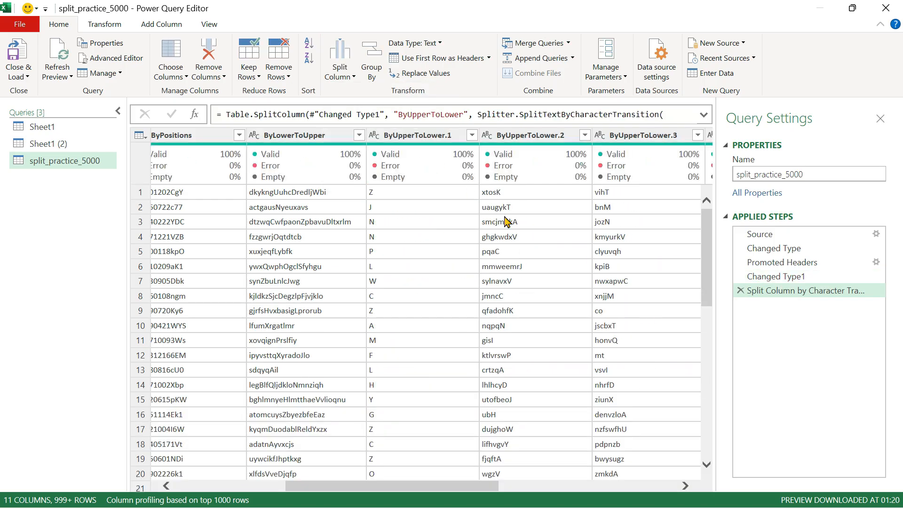
# Inspect the first row's values in the first two ByUpperToLower split columns, and remove the split from the applied steps
pyautogui.click(417, 195)
pyautogui.click(498, 195)
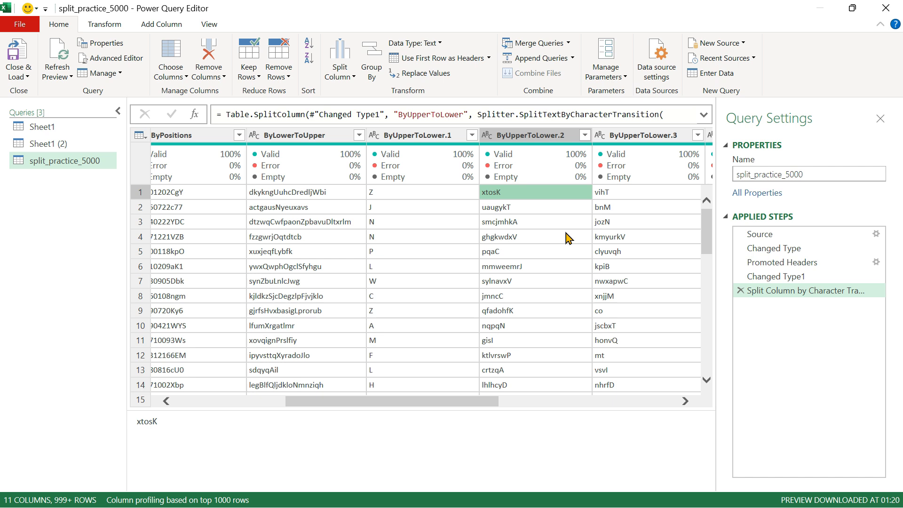
pyautogui.click(741, 291)
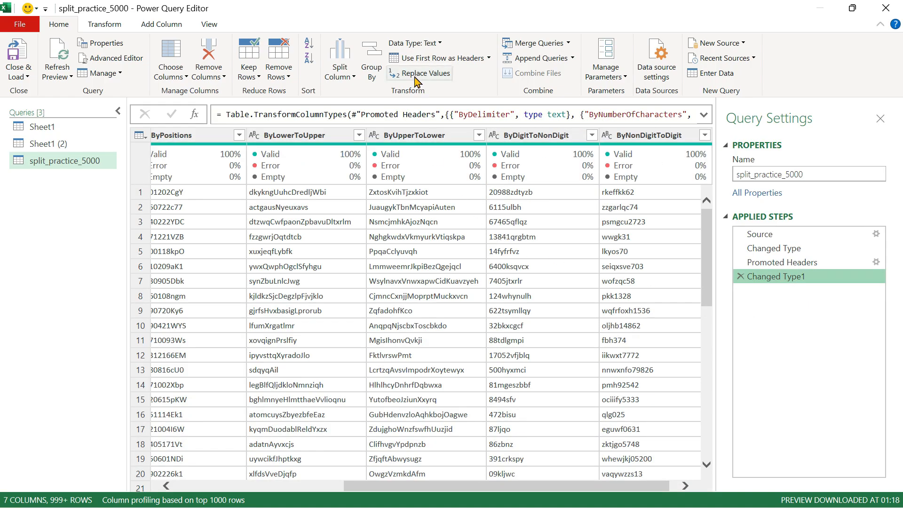
pyautogui.click(355, 77)
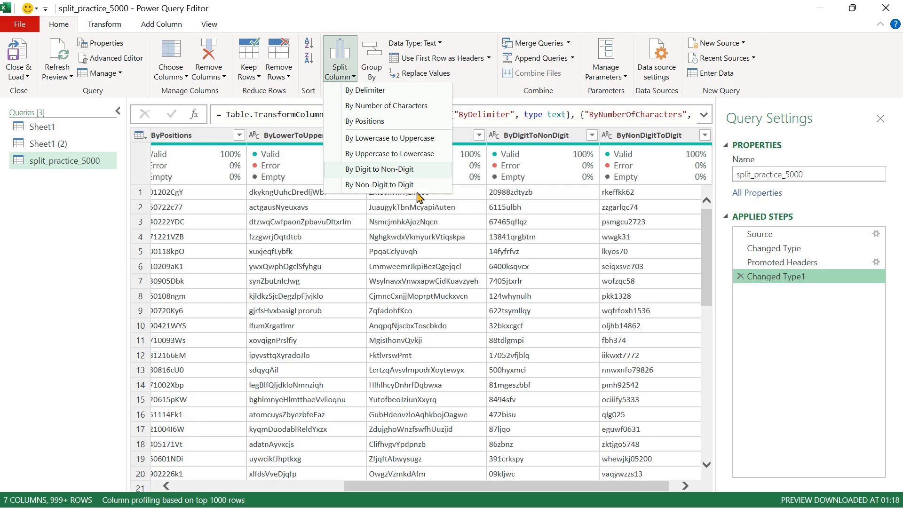
pyautogui.click(525, 234)
pyautogui.click(480, 225)
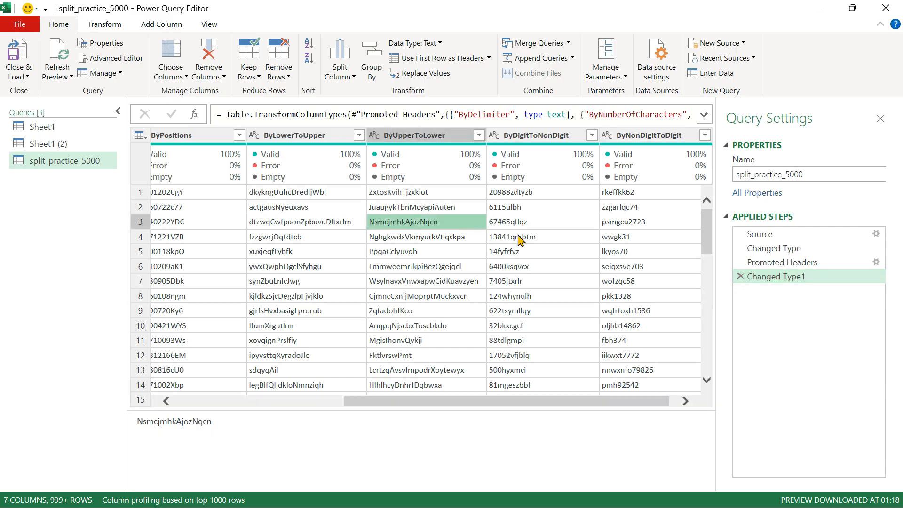
# Examine the first value of the ByDigitToNonDigit column and split the column by digit to non-digit
pyautogui.click(512, 194)
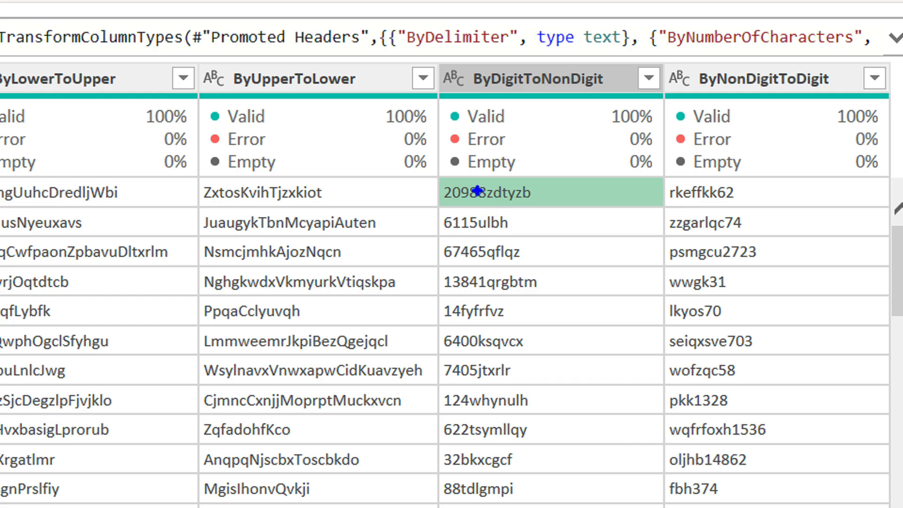
pyautogui.moveTo(443, 188)
pyautogui.mouseDown()
pyautogui.moveTo(455, 208)
pyautogui.moveTo(497, 209)
pyautogui.moveTo(486, 200)
pyautogui.mouseUp()
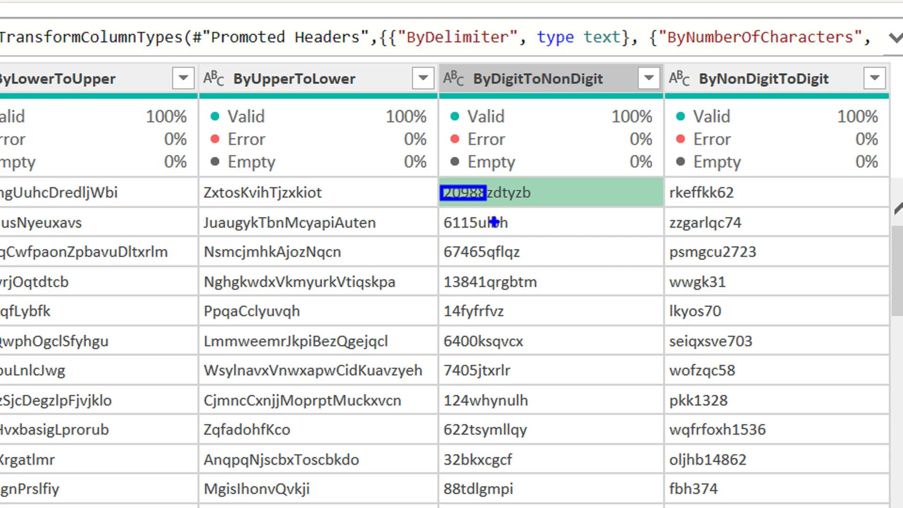
pyautogui.moveTo(498, 191); pyautogui.dragTo(556, 127)
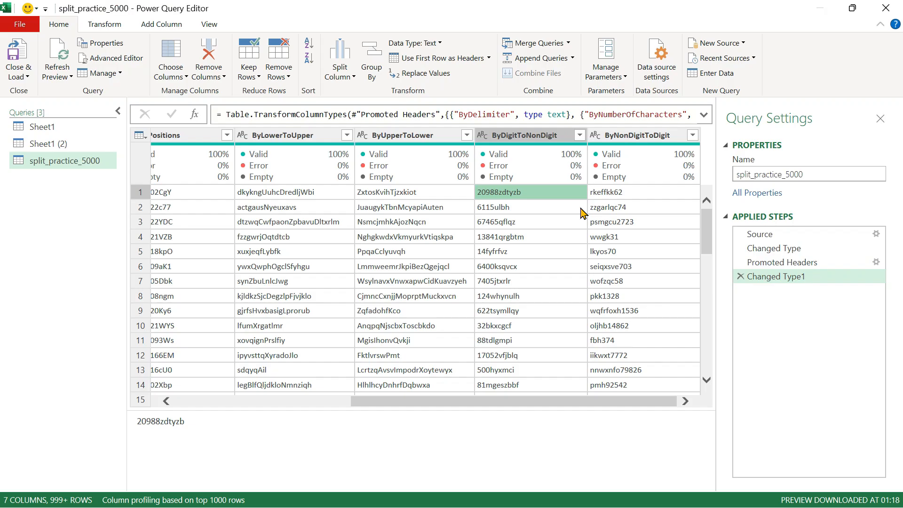
pyautogui.click(349, 74)
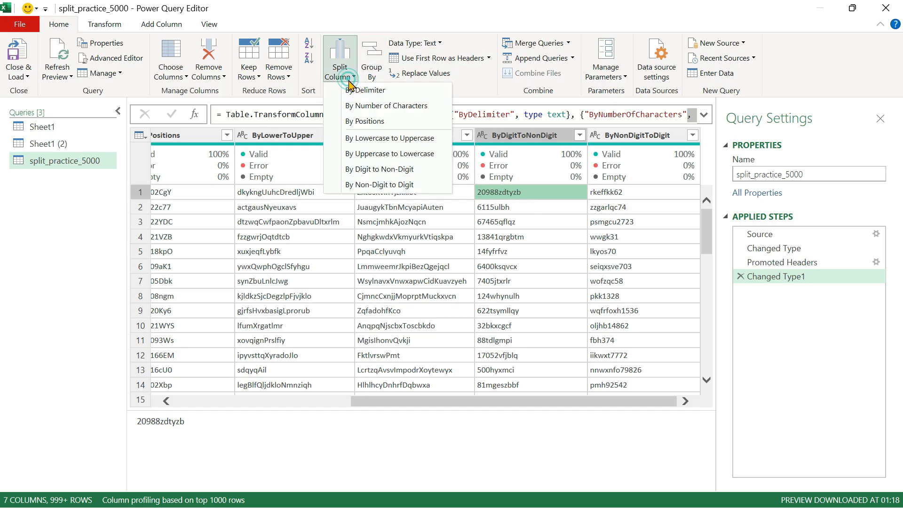
pyautogui.click(374, 170)
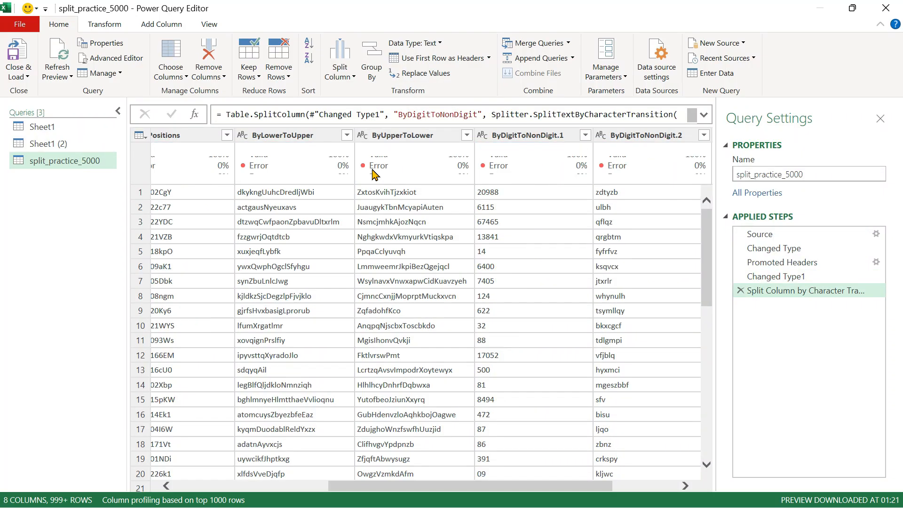
# Inspect the values in ByDigitToNonDigit.1 and ByDigitToNonDigit.2, and remove the digit to non-digit split from the applied steps
pyautogui.click(526, 195)
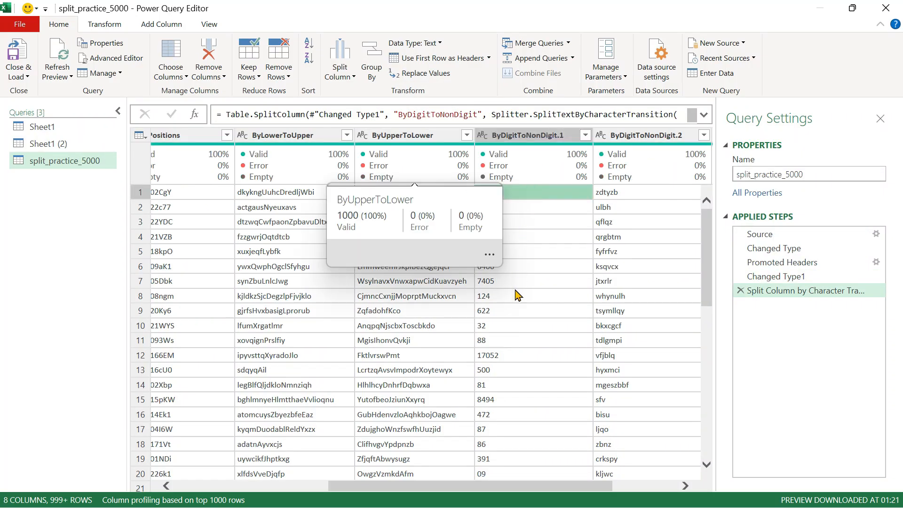
pyautogui.click(608, 194)
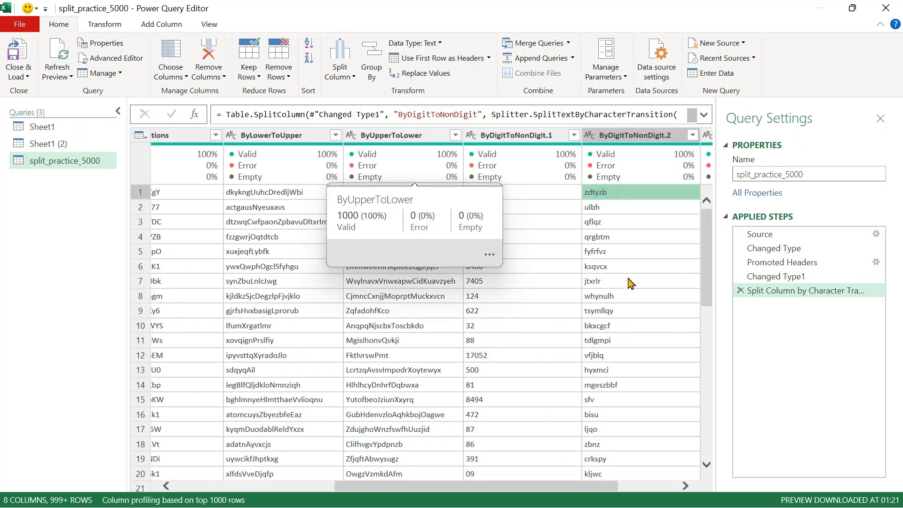
pyautogui.click(608, 284)
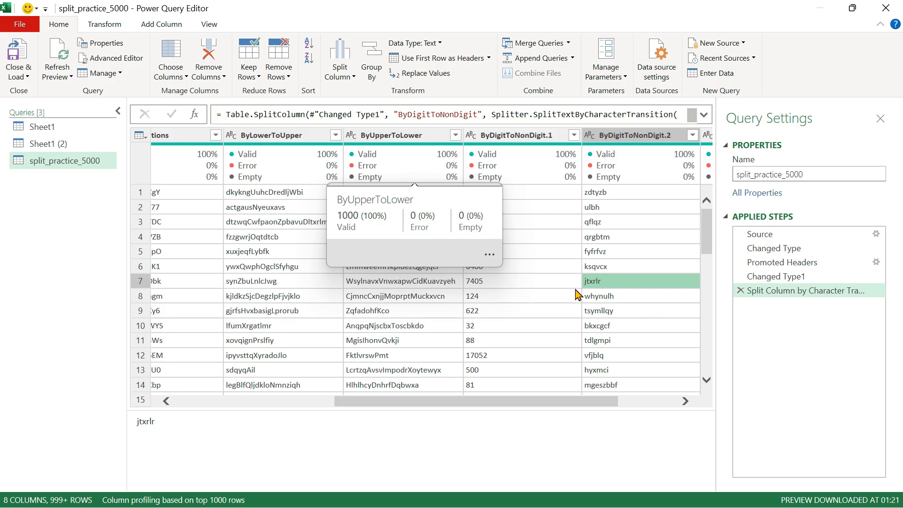
pyautogui.hscroll(2, 578, 295)
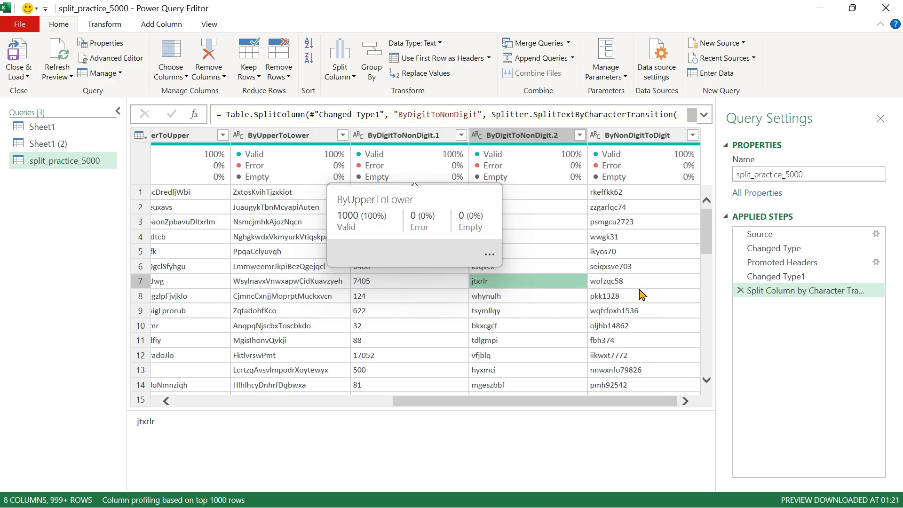
pyautogui.click(741, 290)
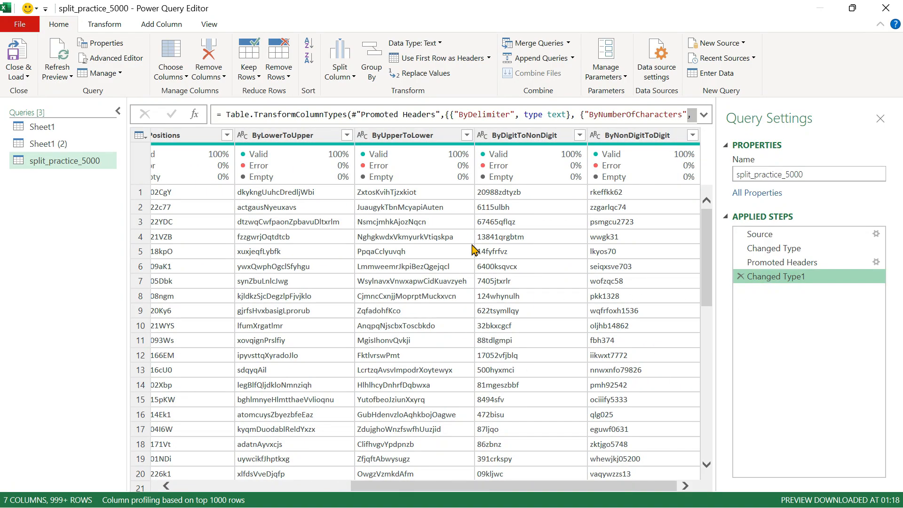
# Examine the first value of the ByNonDigitToDigit column and split the column by non-digit to digit
pyautogui.click(339, 66)
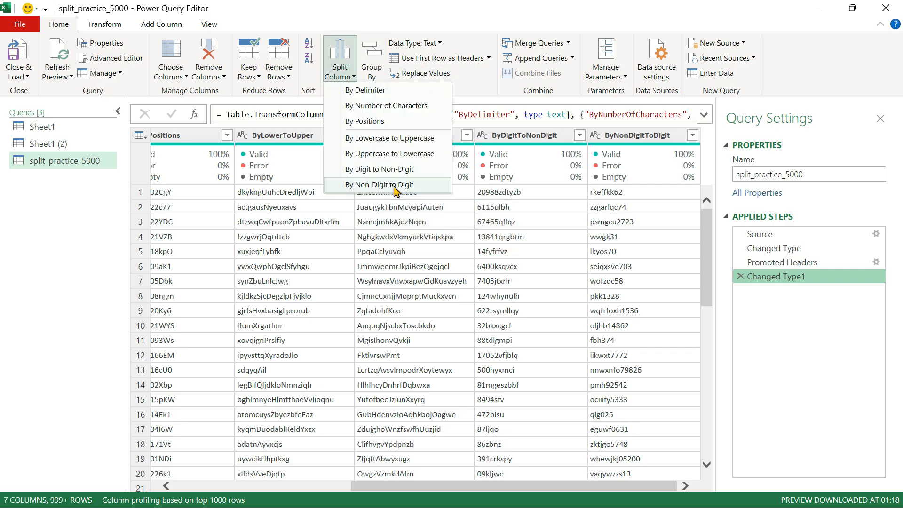
pyautogui.click(609, 202)
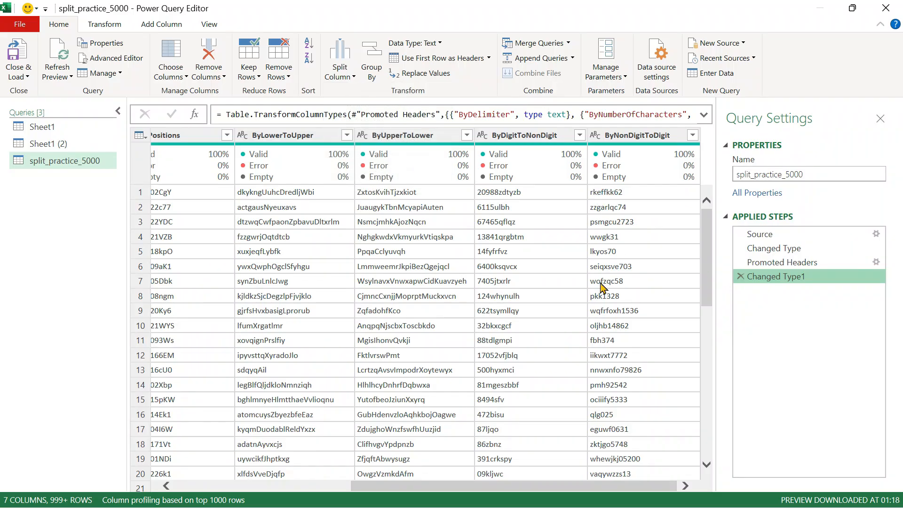
pyautogui.click(625, 193)
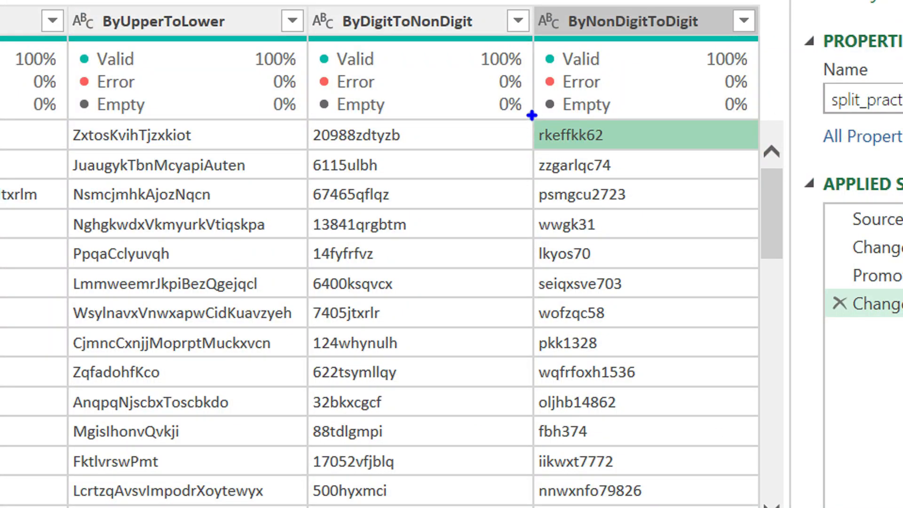
pyautogui.moveTo(527, 113)
pyautogui.mouseDown()
pyautogui.moveTo(558, 160)
pyautogui.moveTo(591, 157)
pyautogui.mouseUp()
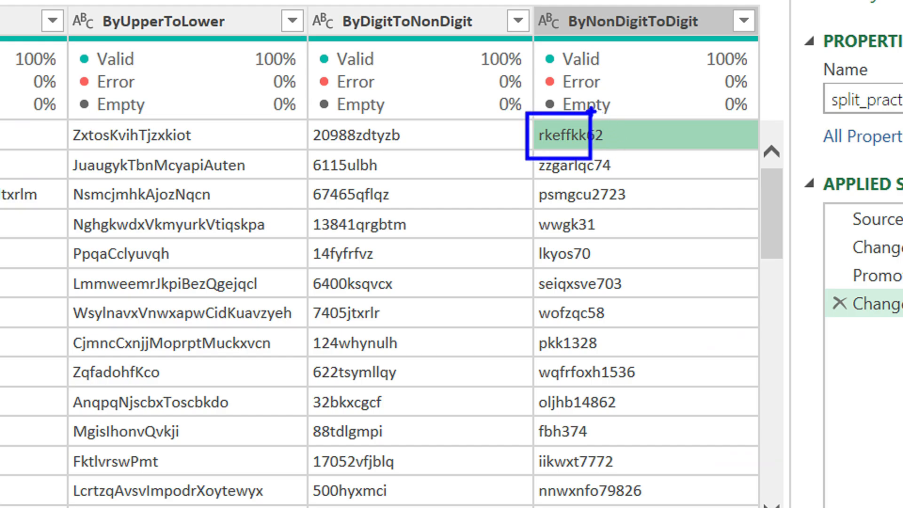
pyautogui.moveTo(590, 110)
pyautogui.mouseDown()
pyautogui.moveTo(594, 160)
pyautogui.moveTo(624, 159)
pyautogui.mouseUp()
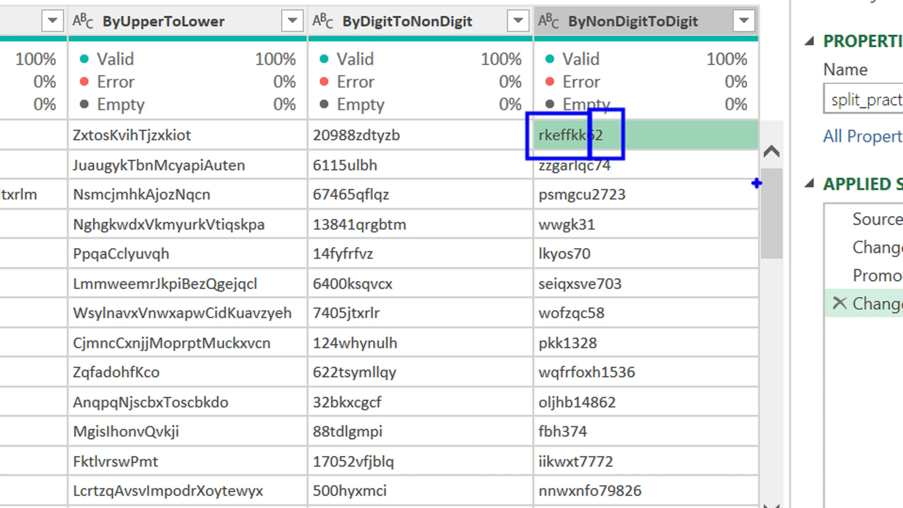
pyautogui.press('Escape')
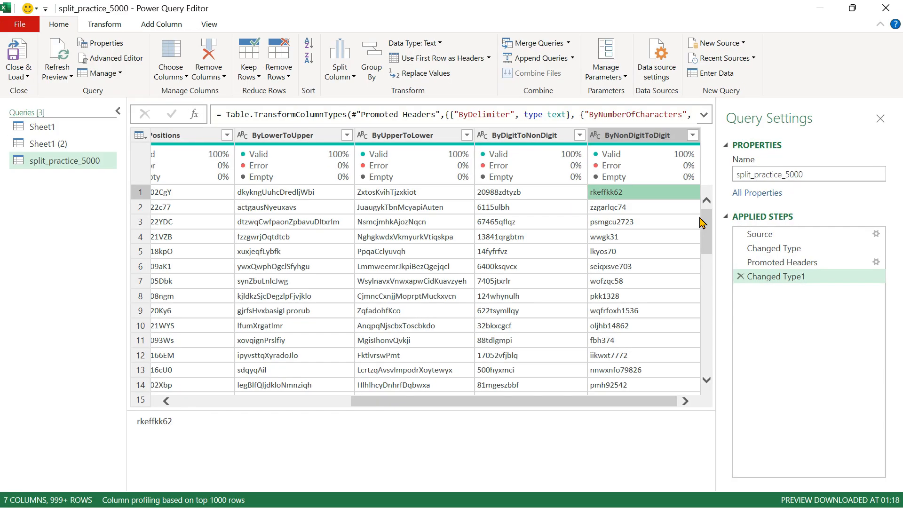
pyautogui.click(342, 73)
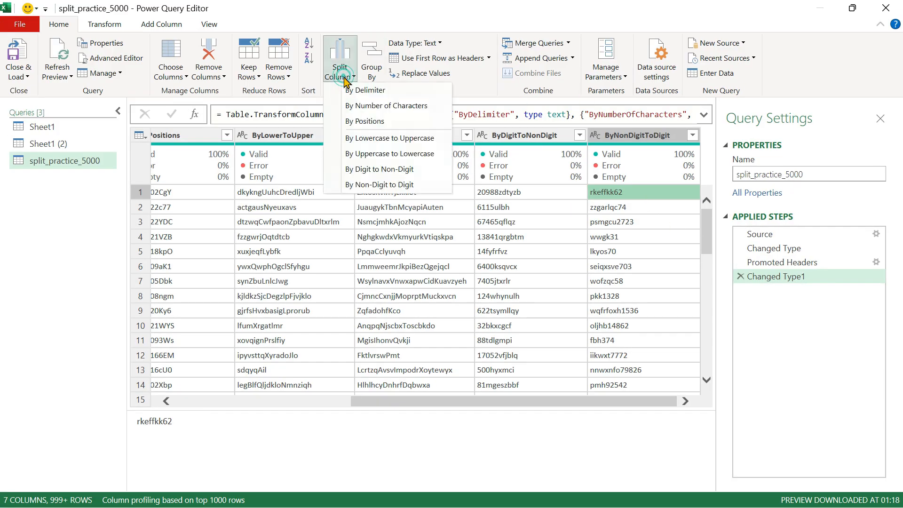
pyautogui.click(394, 185)
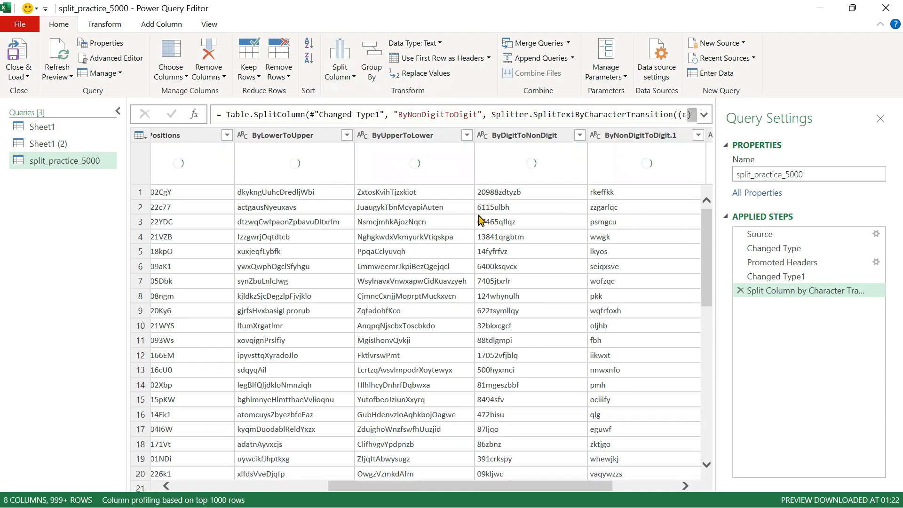
# Inspect the first row's values in the ByNonDigitToDigit.1 and ByNonDigitToDigit.2 columns
pyautogui.hscroll(3, 599, 252)
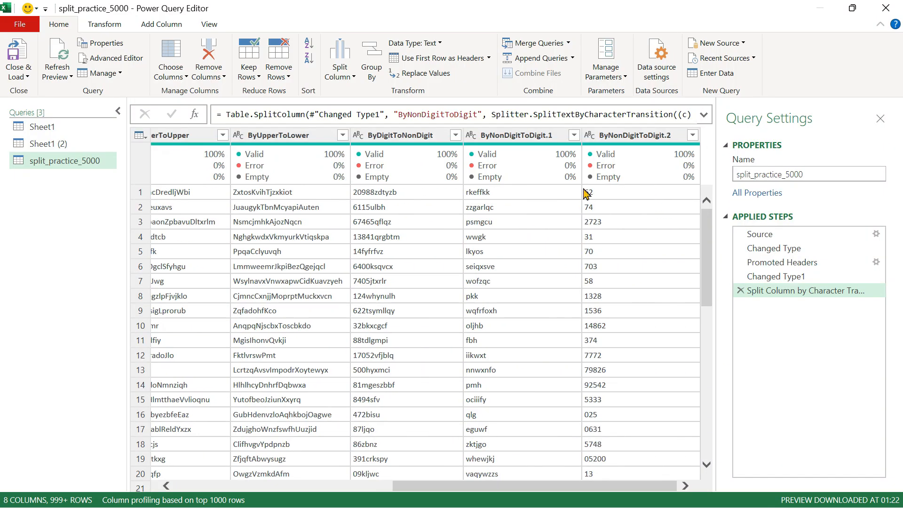
pyautogui.click(588, 194)
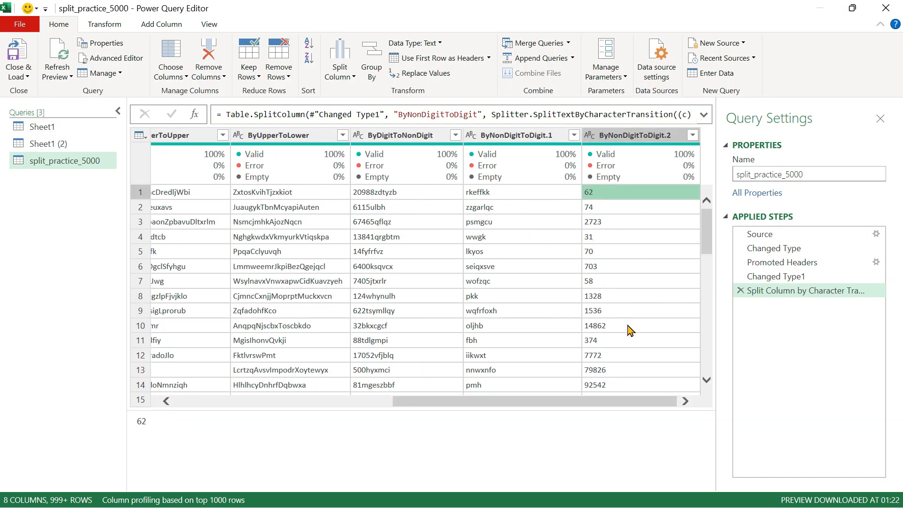
pyautogui.hscroll(-5, 597, 252)
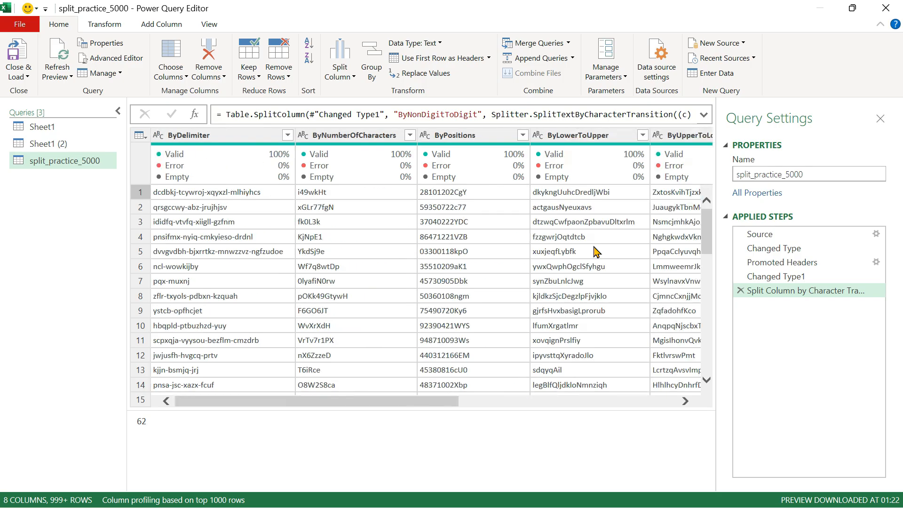
# Review the available column split methods and look through the practice data across its columns and rows
pyautogui.click(352, 78)
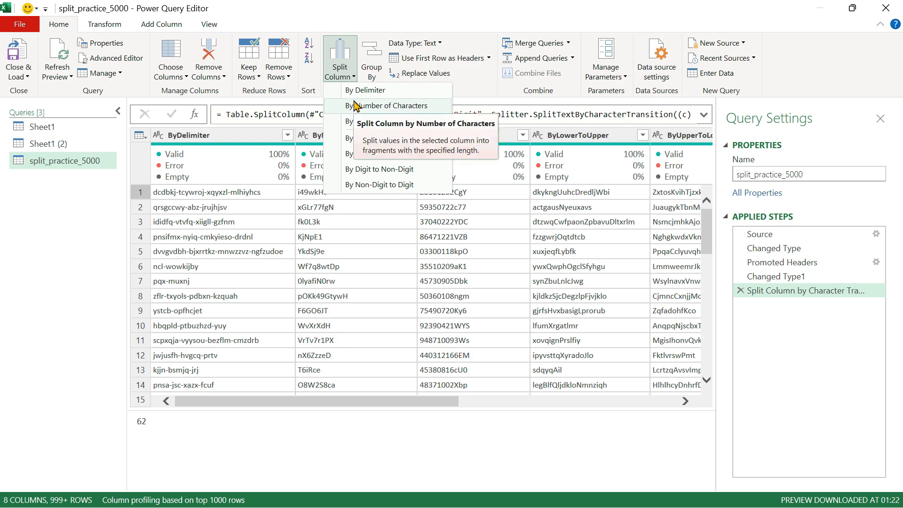
pyautogui.click(239, 219)
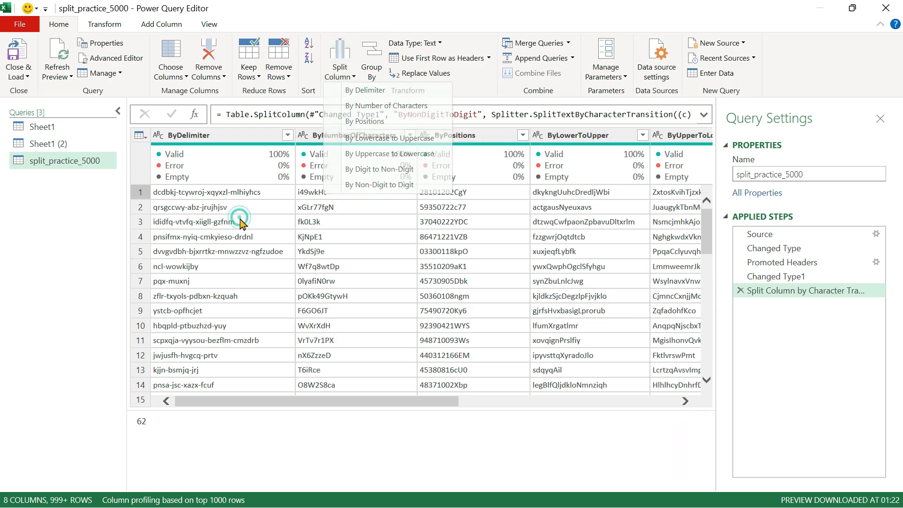
pyautogui.click(241, 222)
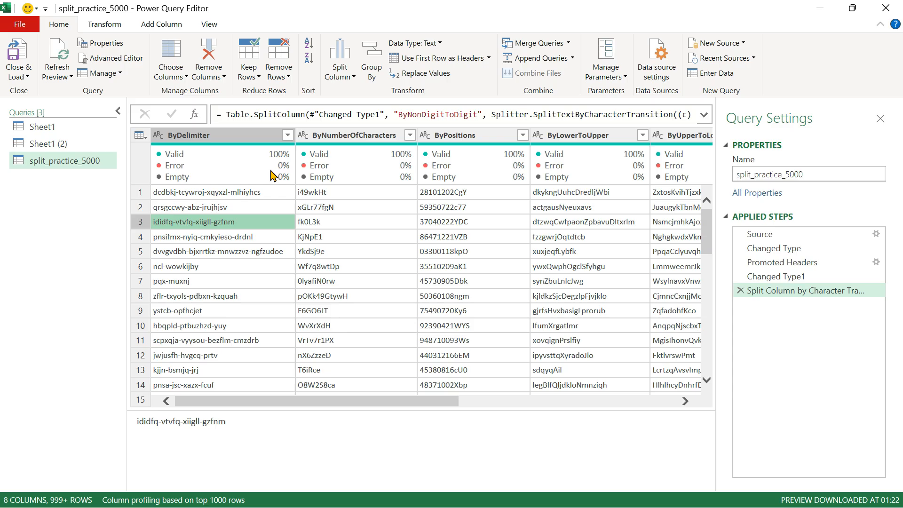
pyautogui.hscroll(8, 414, 265)
pyautogui.hscroll(-8, 414, 266)
pyautogui.scroll(-7, 543, 286)
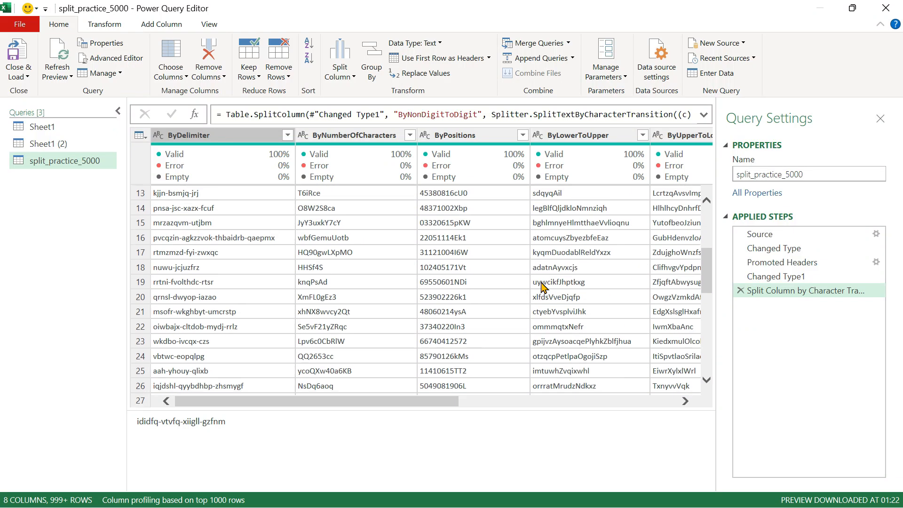
pyautogui.scroll(7, 542, 286)
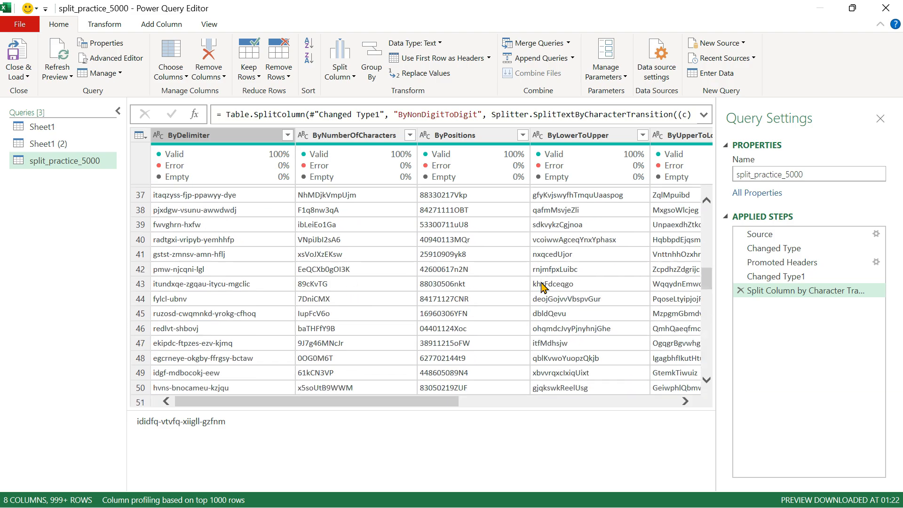
pyautogui.hscroll(5, 543, 286)
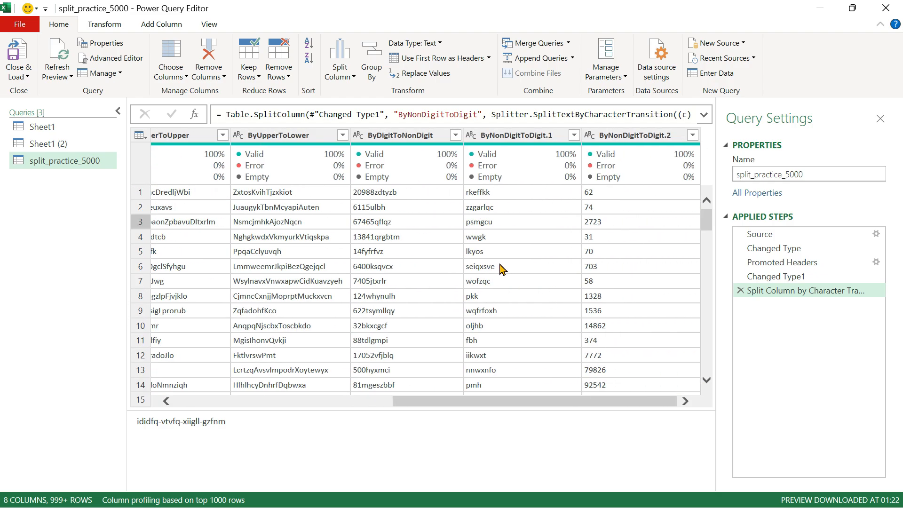
# Close the Power Query Editor and discard the changes made to the split_practice_5000 query
pyautogui.hscroll(-5, 501, 268)
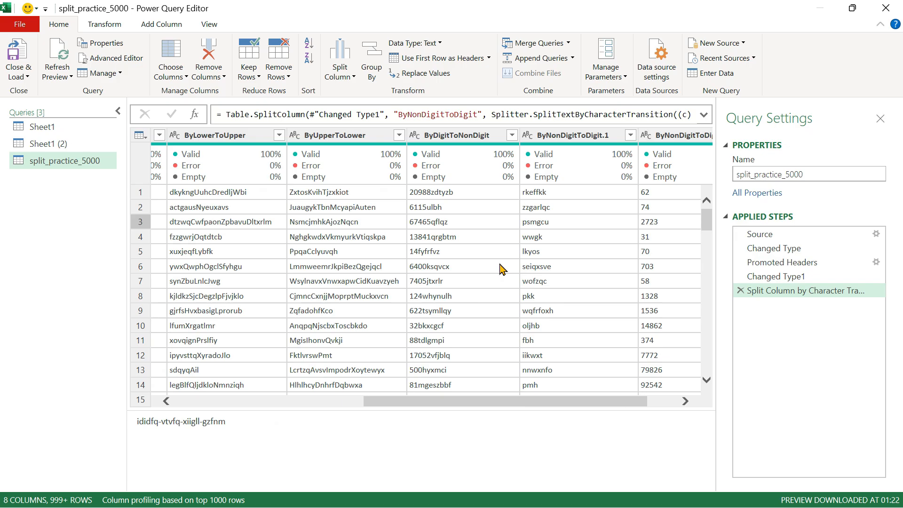
pyautogui.click(891, 8)
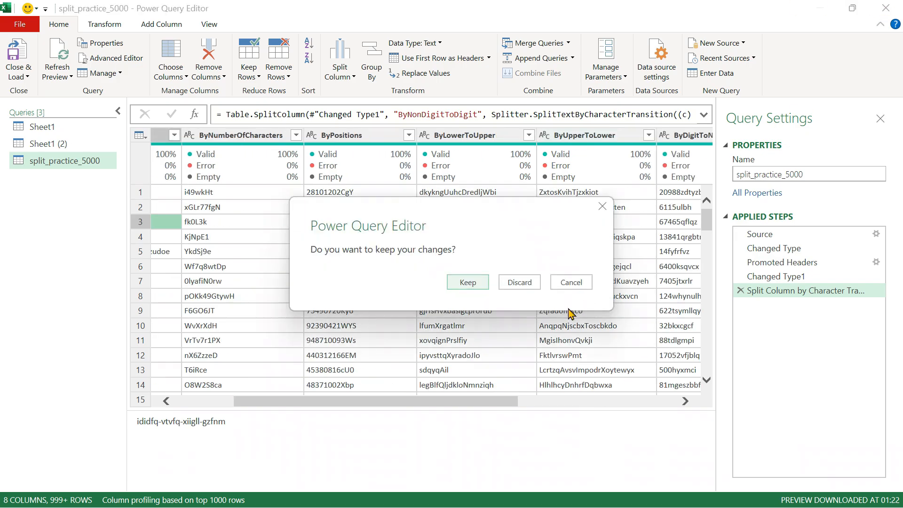
pyautogui.click(518, 282)
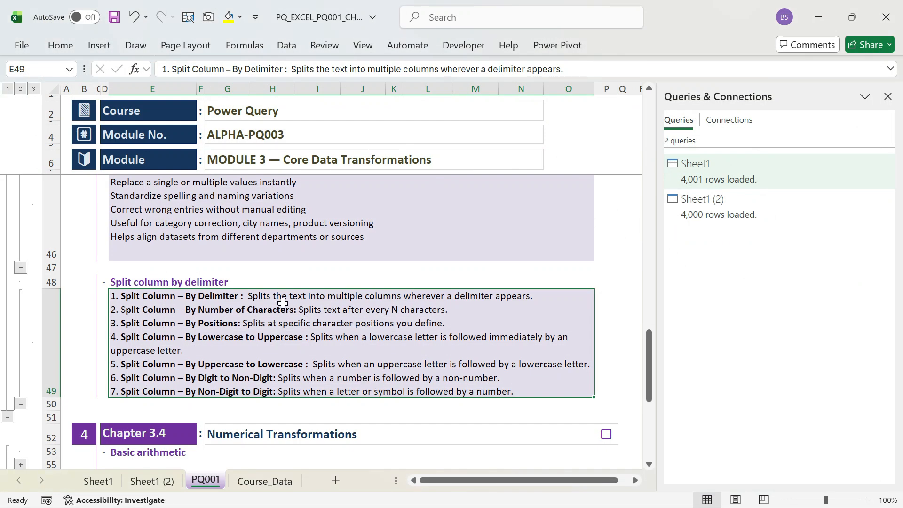
# Review the split column notes on the PQ001 sheet and the topics of Chapter 3.4, Numerical Transformations
pyautogui.scroll(-2, 335, 272)
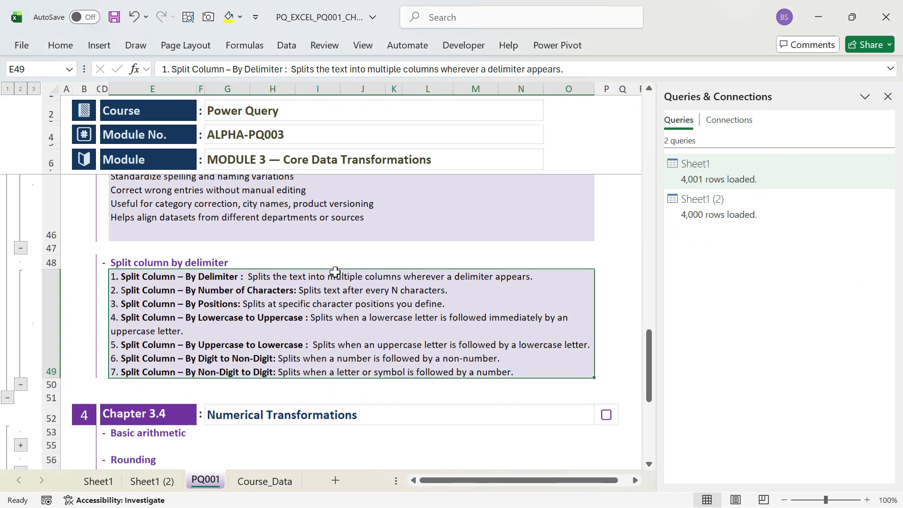
pyautogui.click(229, 367)
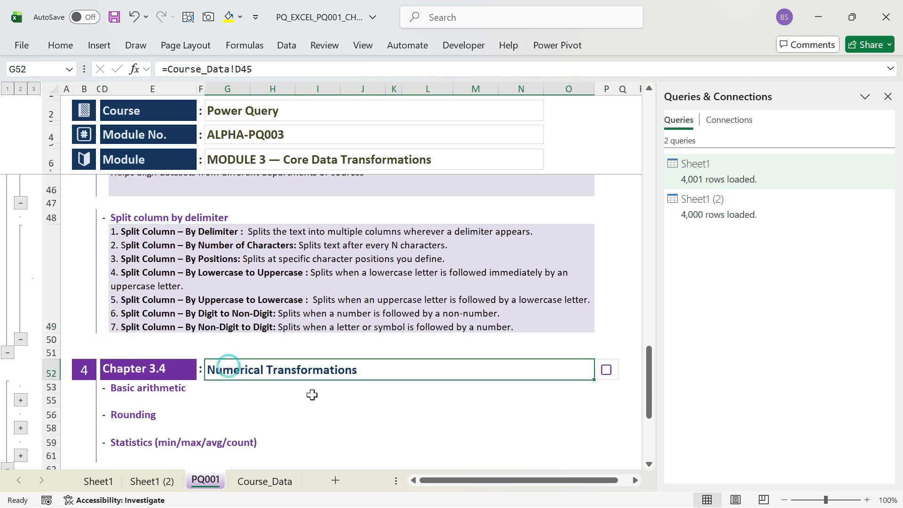
pyautogui.scroll(-3, 333, 397)
pyautogui.scroll(2, 334, 397)
# Go back through the notes to the Chapter 3.3 Text Transformations title and select it
pyautogui.scroll(3, 334, 396)
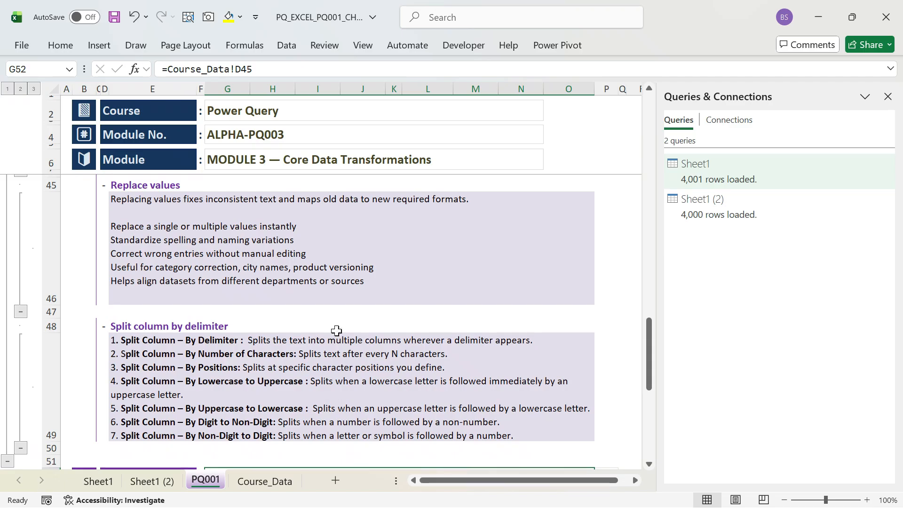
pyautogui.scroll(4, 335, 320)
pyautogui.scroll(3, 331, 294)
pyautogui.scroll(4, 331, 295)
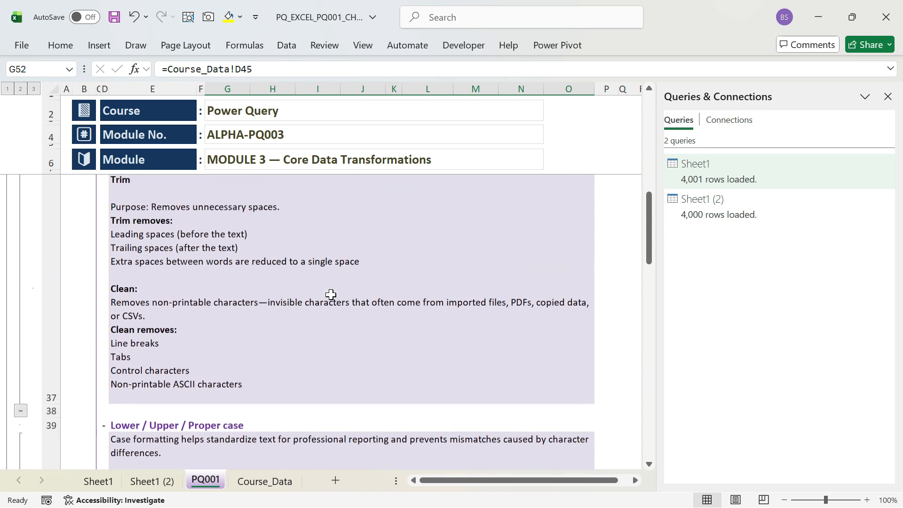
pyautogui.scroll(3, 331, 294)
pyautogui.scroll(1, 329, 294)
pyautogui.scroll(-1, 284, 278)
pyautogui.click(272, 272)
pyautogui.scroll(-1, 321, 341)
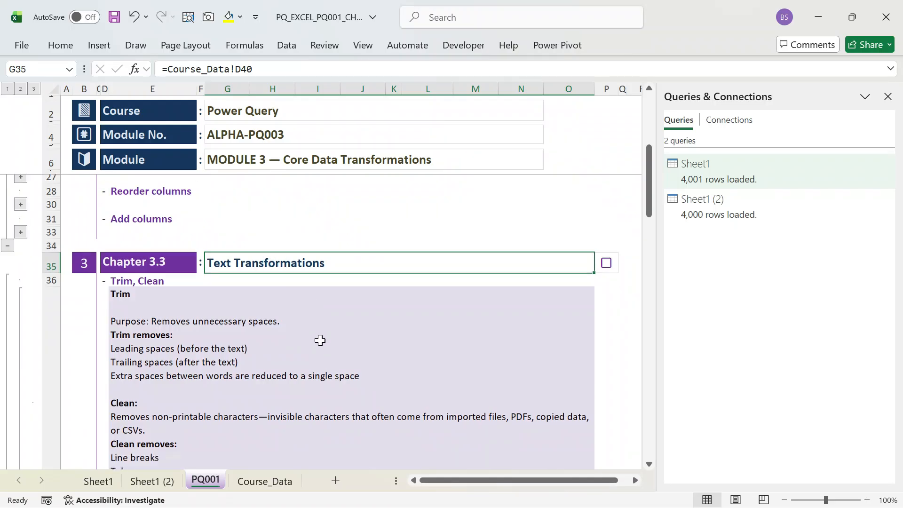
# Review the Trim, Clean notes and the Lower / Upper / Proper case notes in Chapter 3.3
pyautogui.scroll(-2, 320, 341)
pyautogui.scroll(1, 322, 340)
pyautogui.click(140, 214)
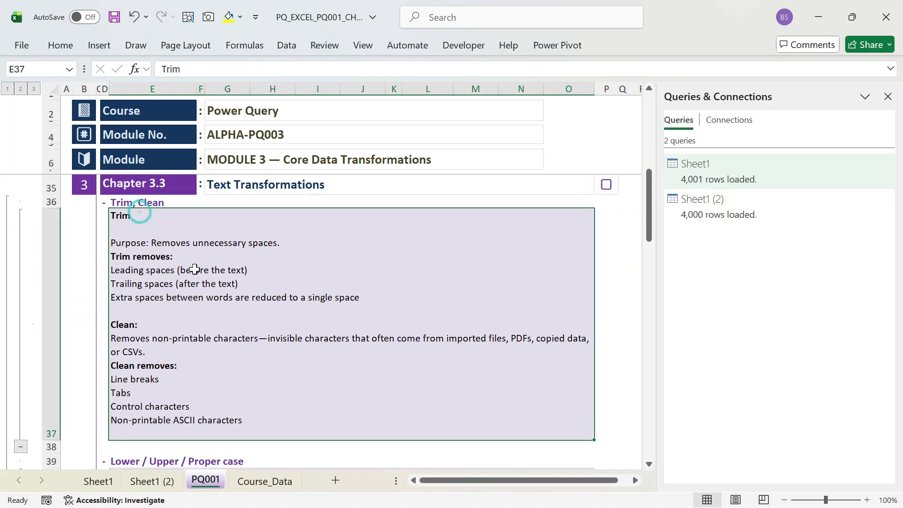
pyautogui.scroll(-3, 238, 337)
pyautogui.click(239, 395)
pyautogui.scroll(-3, 239, 395)
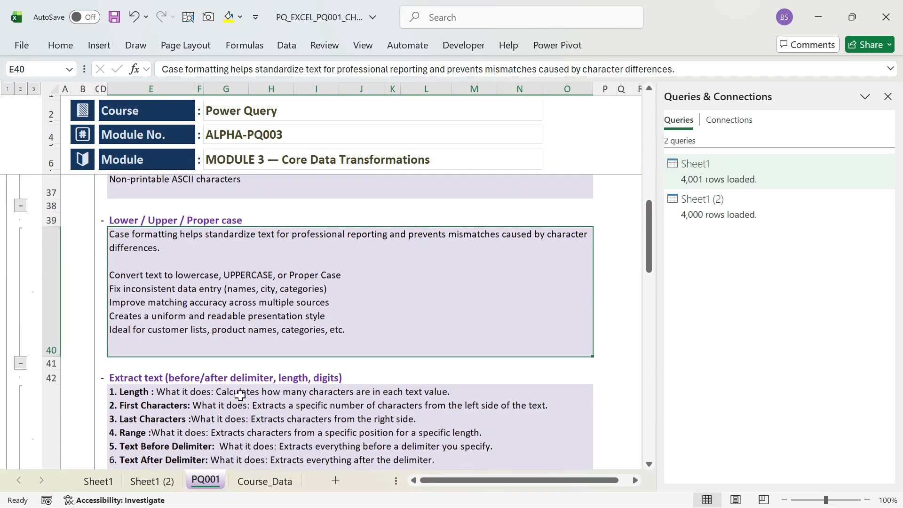
# Review the Chapter 3.3 notes on extracting text, replacing values and splitting columns
pyautogui.click(241, 405)
pyautogui.scroll(-3, 282, 378)
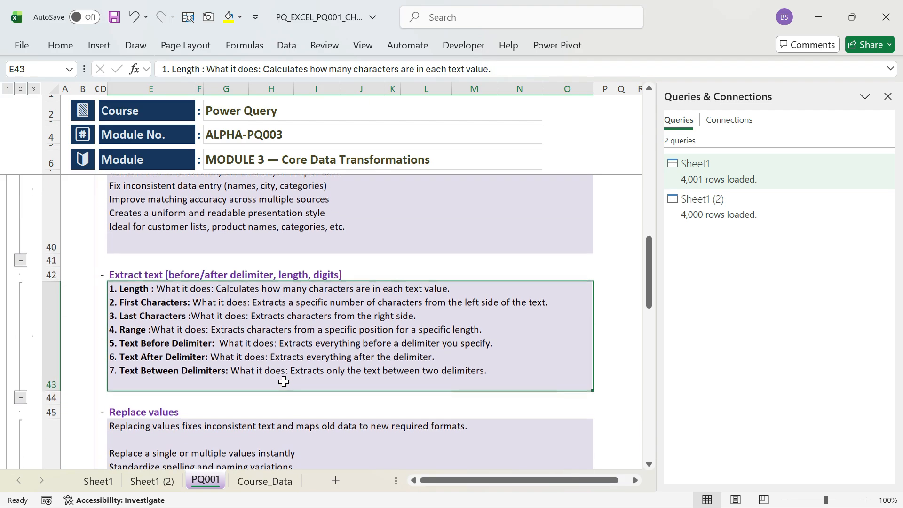
pyautogui.scroll(-3, 284, 381)
pyautogui.click(269, 366)
pyautogui.scroll(-3, 270, 367)
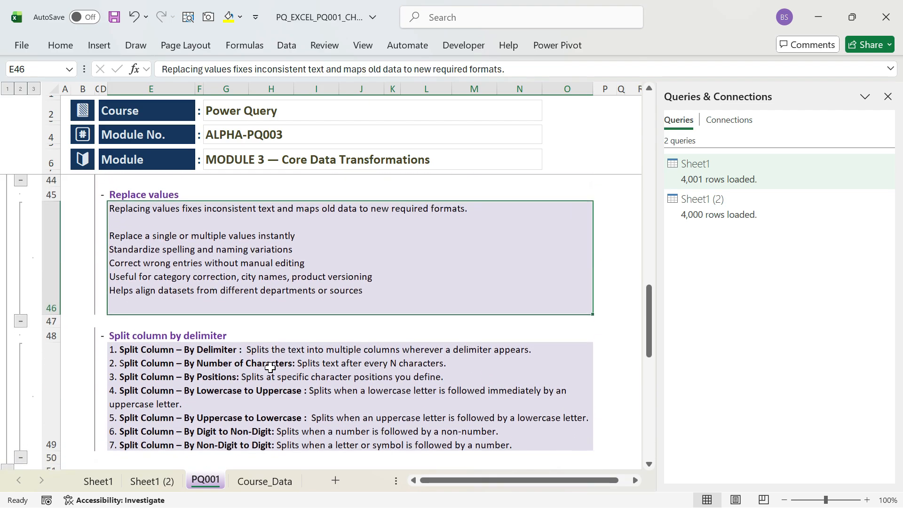
pyautogui.scroll(-1, 270, 368)
pyautogui.click(287, 369)
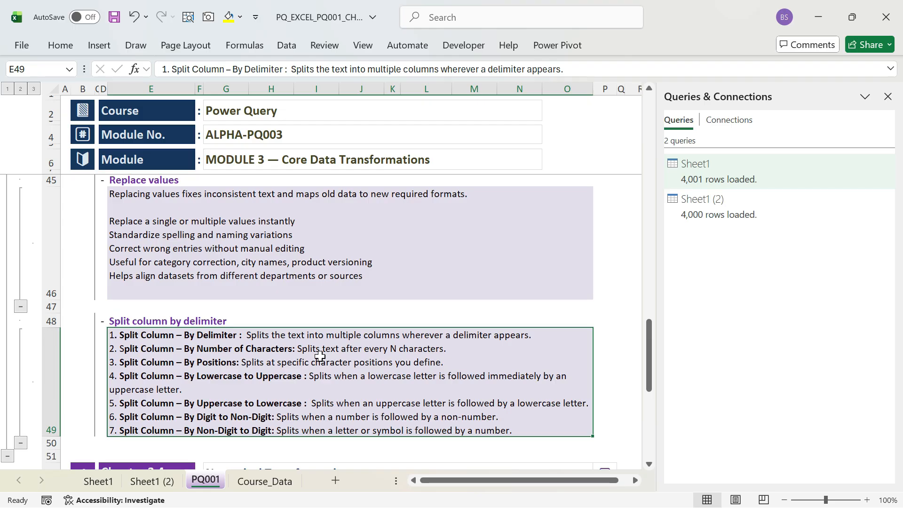
# Revisit the Split column by delimiter heading and its notes, and return to the Trim, Clean notes
pyautogui.scroll(1, 345, 301)
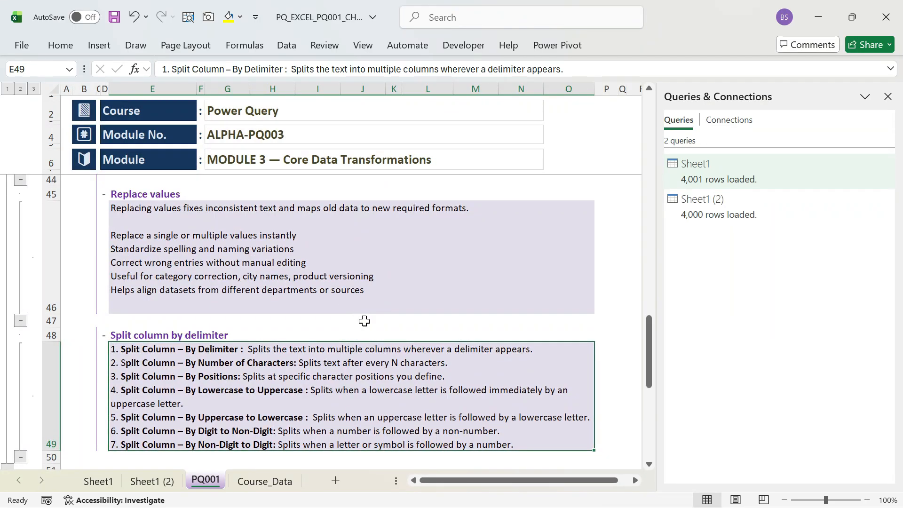
pyautogui.click(163, 335)
pyautogui.click(240, 376)
pyautogui.scroll(5, 439, 258)
pyautogui.scroll(6, 439, 258)
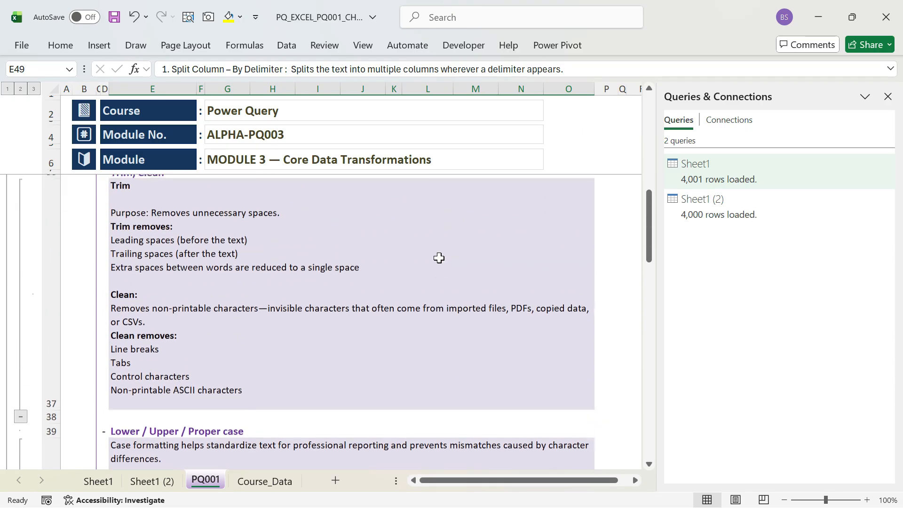